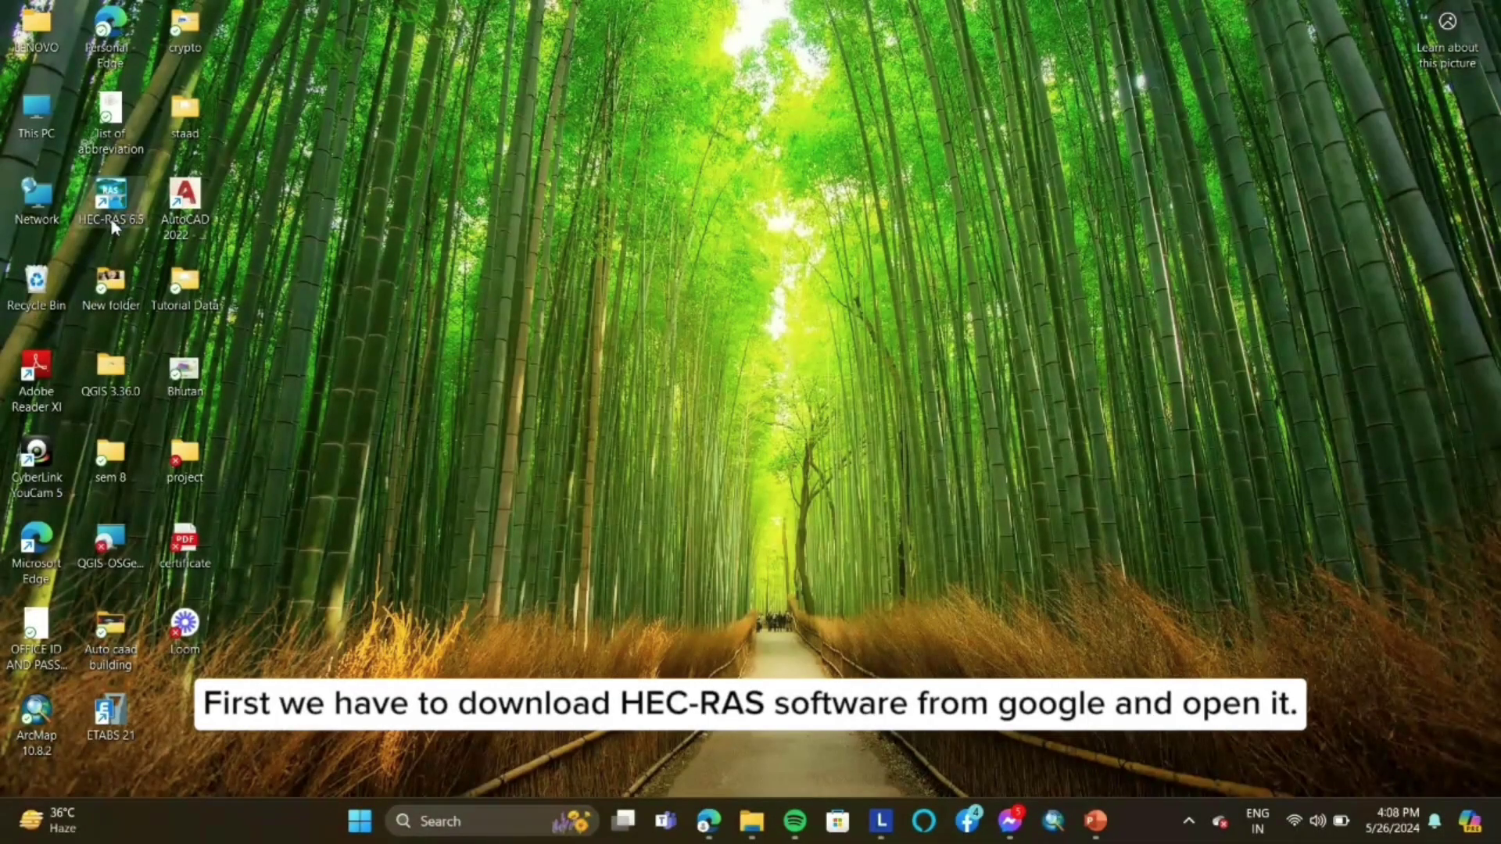
Step: Open HEC-RAS 6.5 and set its units system to System International (Metric System)
double_click(112, 223)
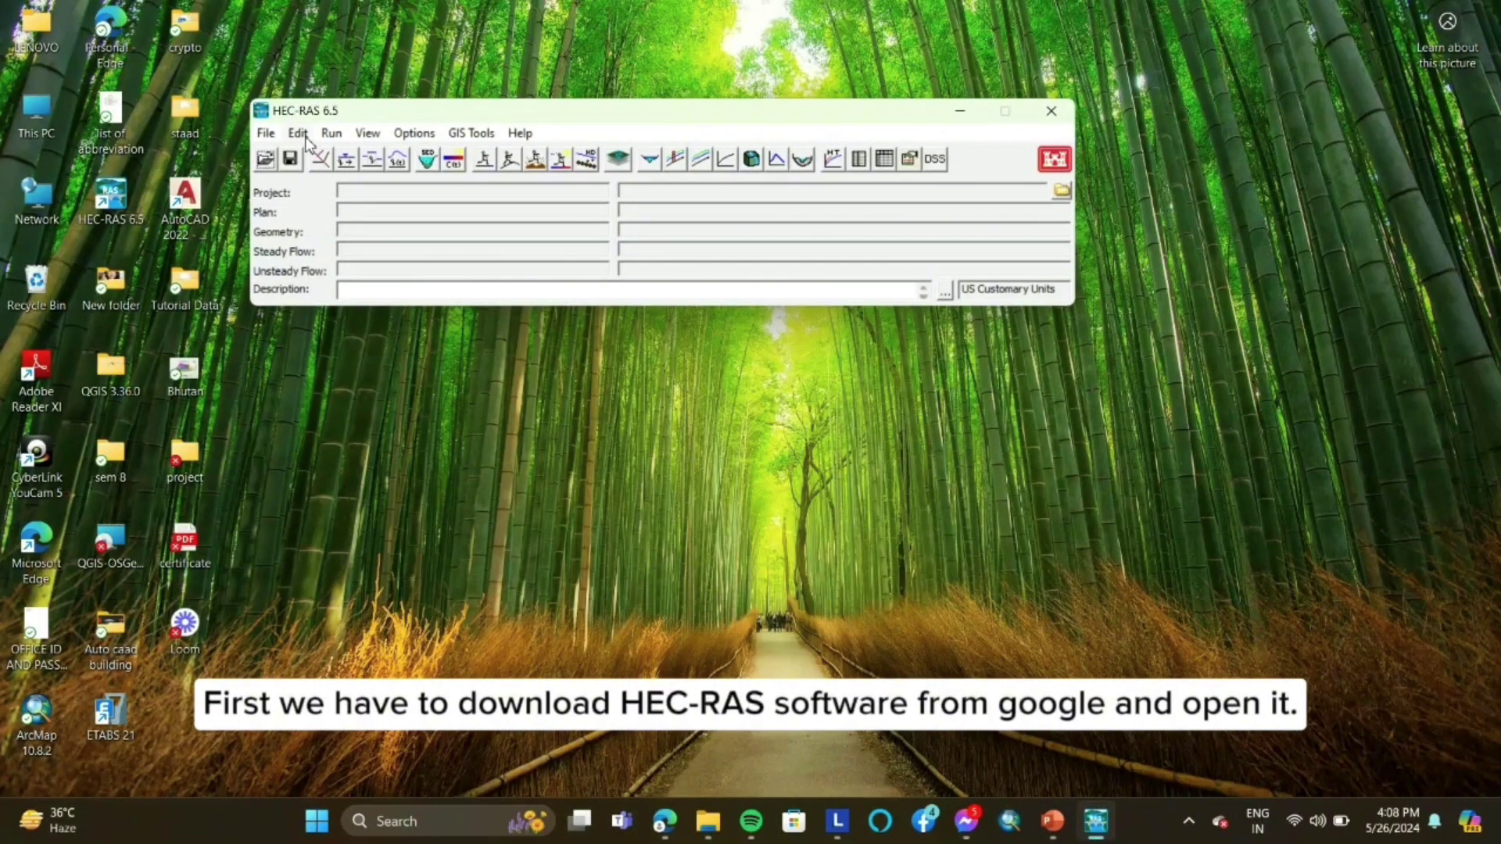
click(433, 134)
click(436, 198)
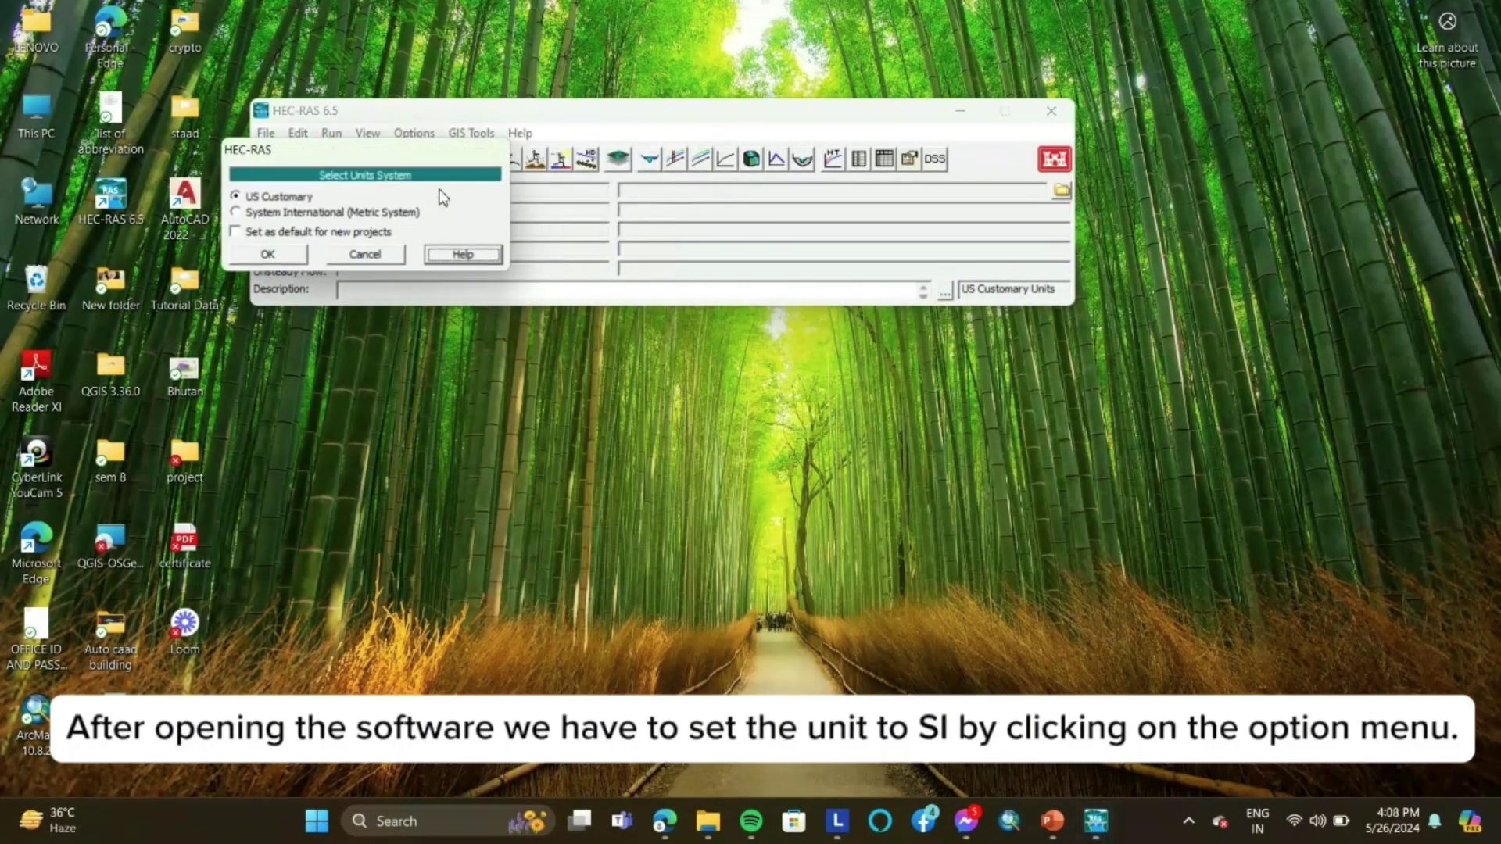
click(364, 212)
click(270, 255)
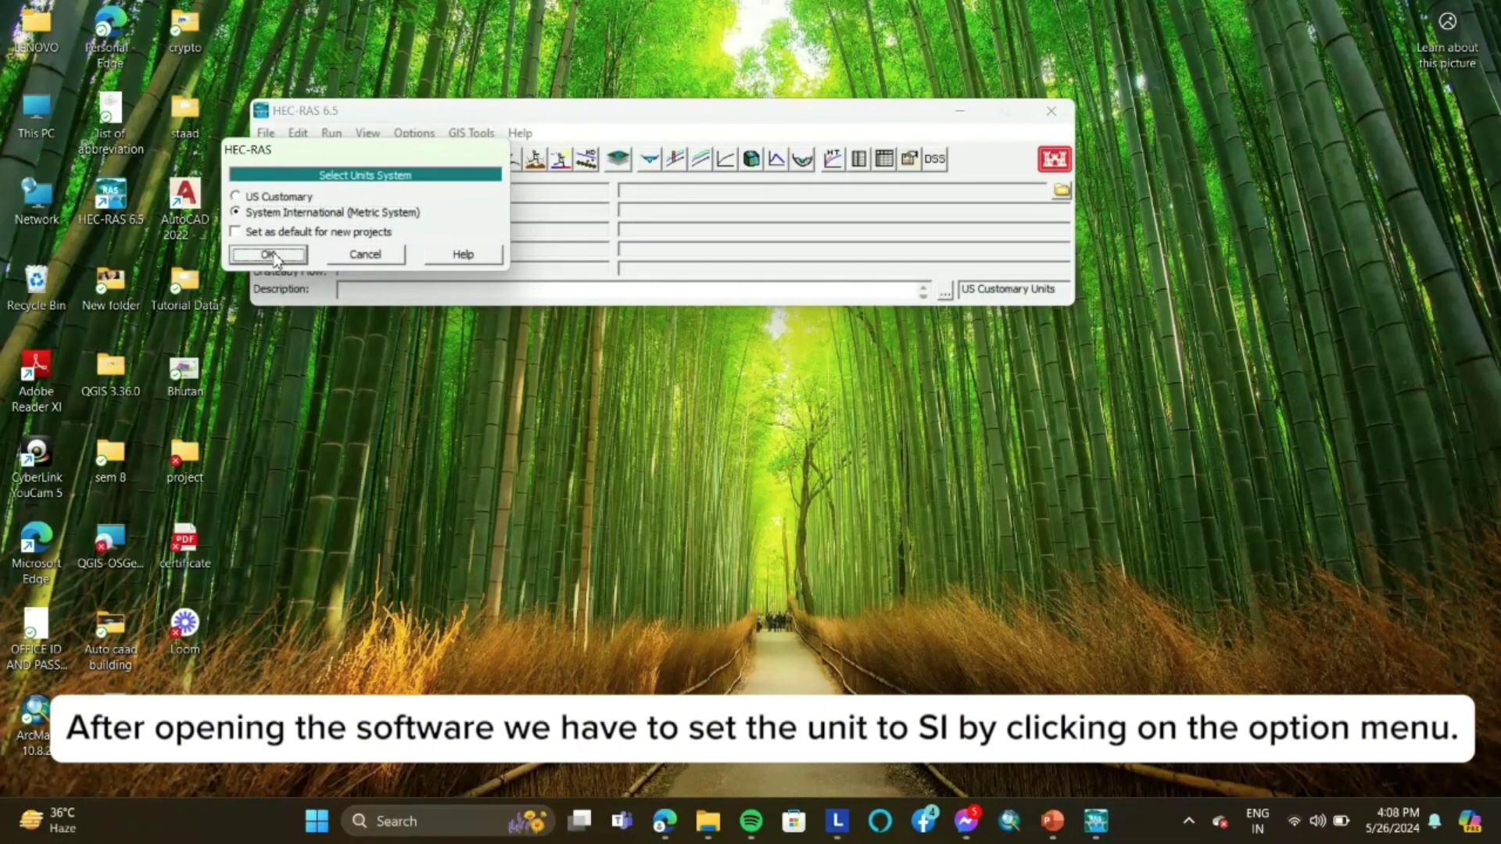
click(817, 496)
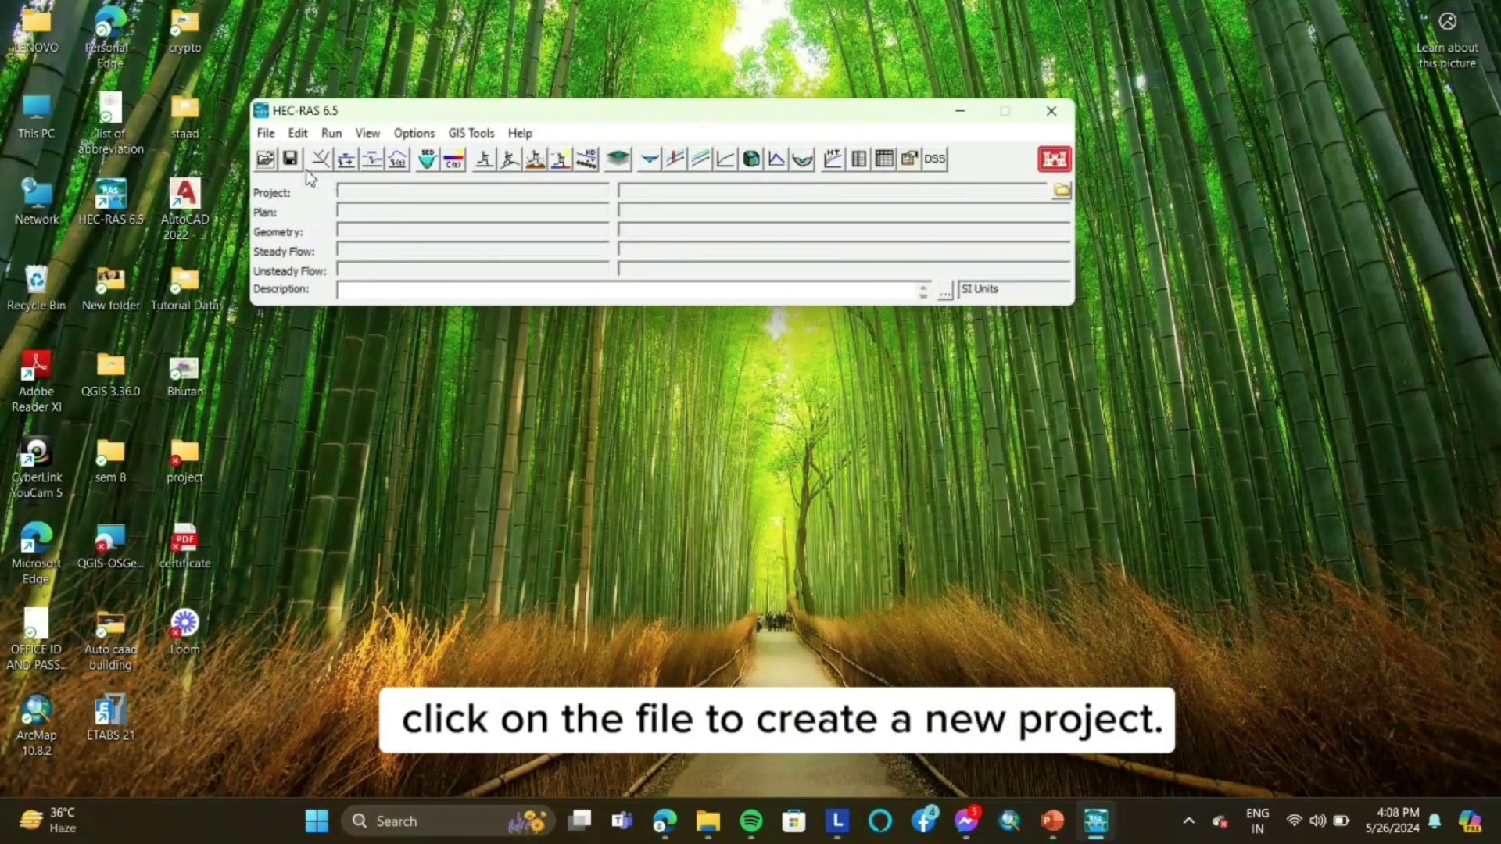
Step: Create a new project titled kpkpk in the Documents folder
click(266, 134)
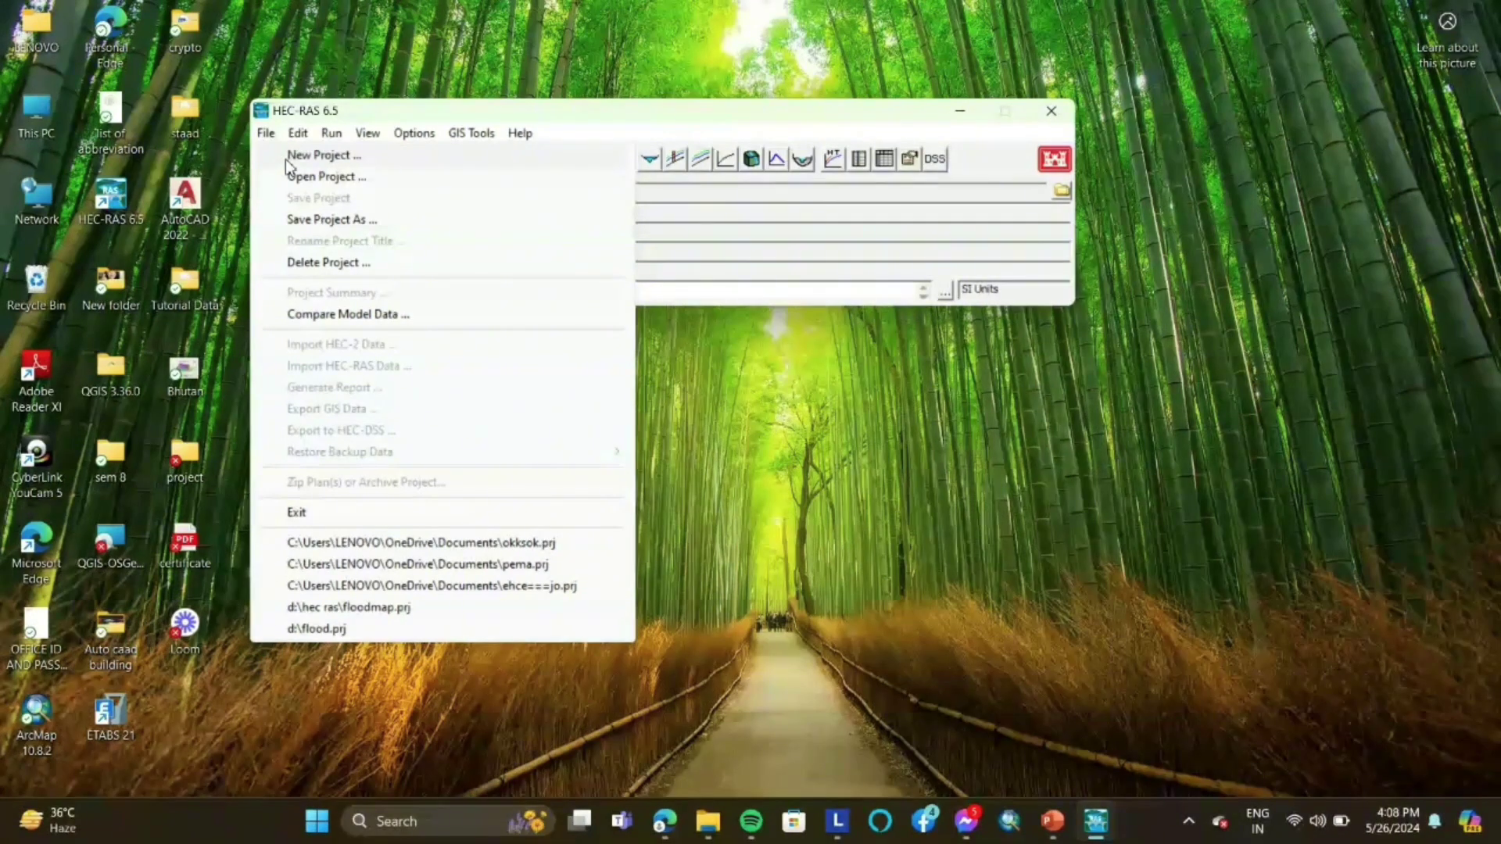
click(321, 155)
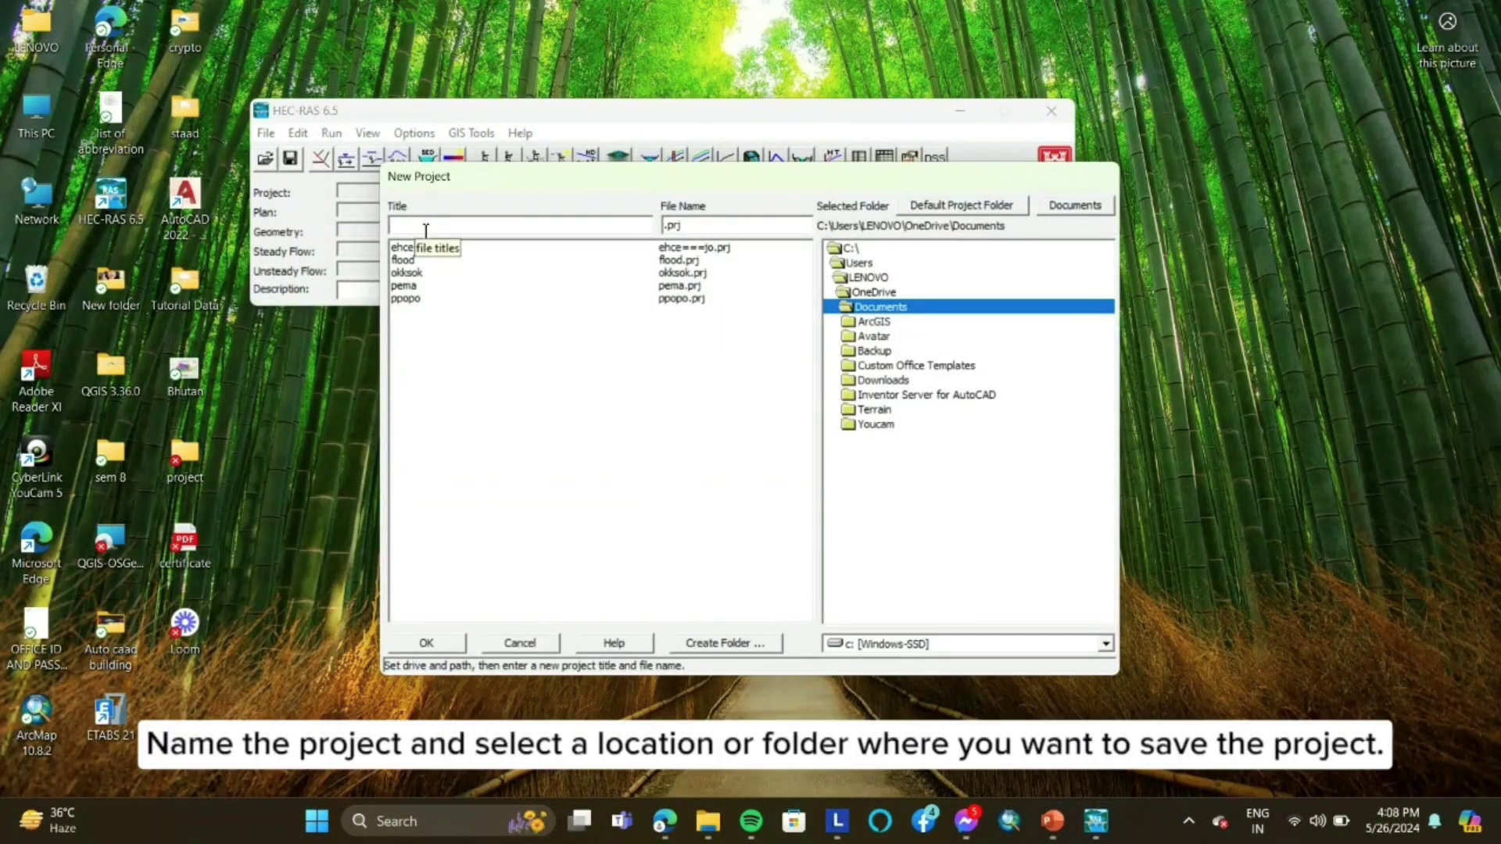
text(kpkpk)
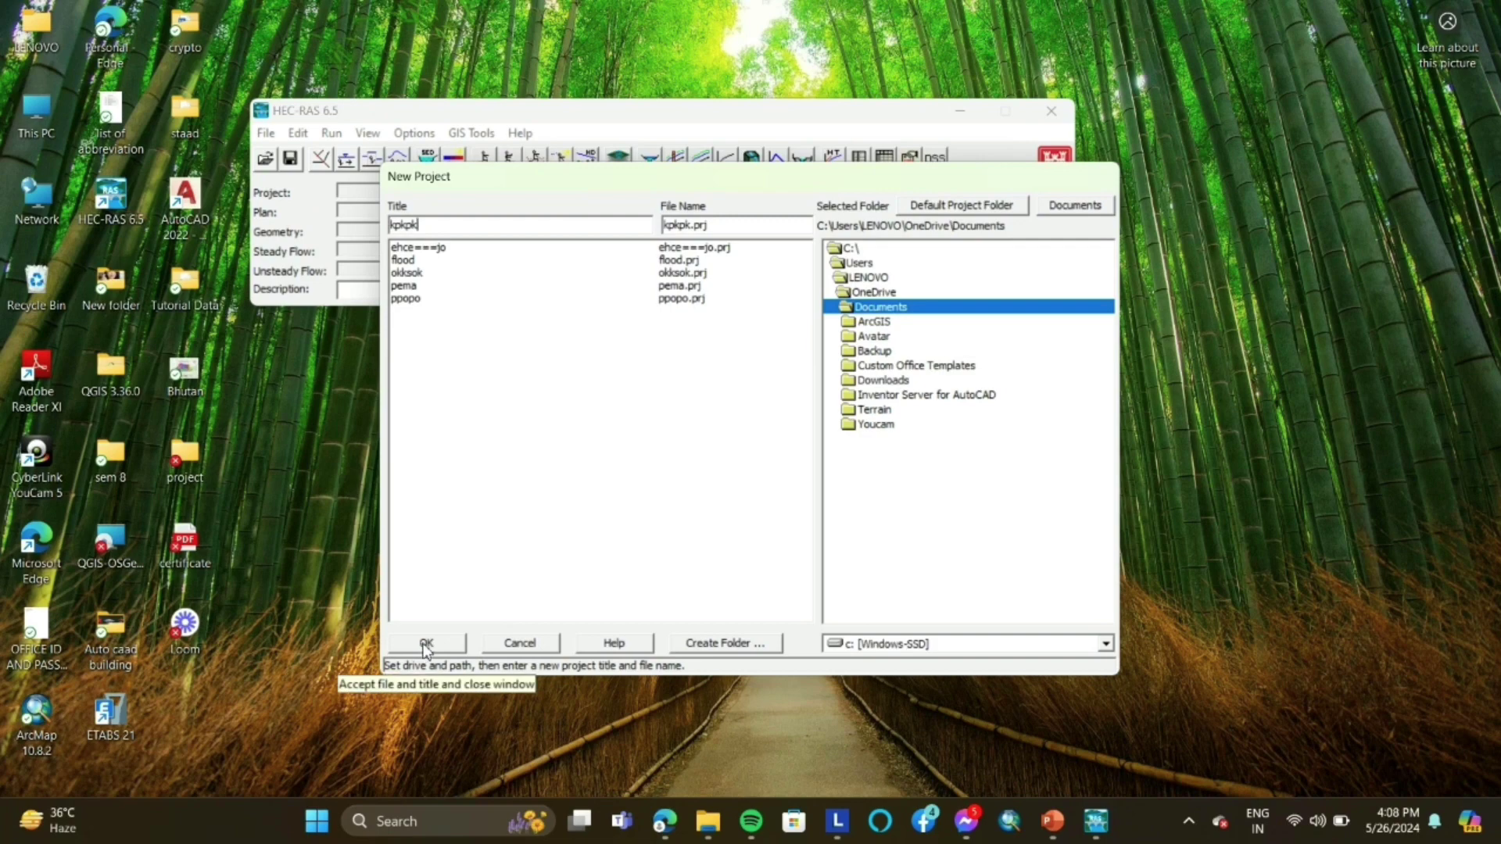
click(426, 642)
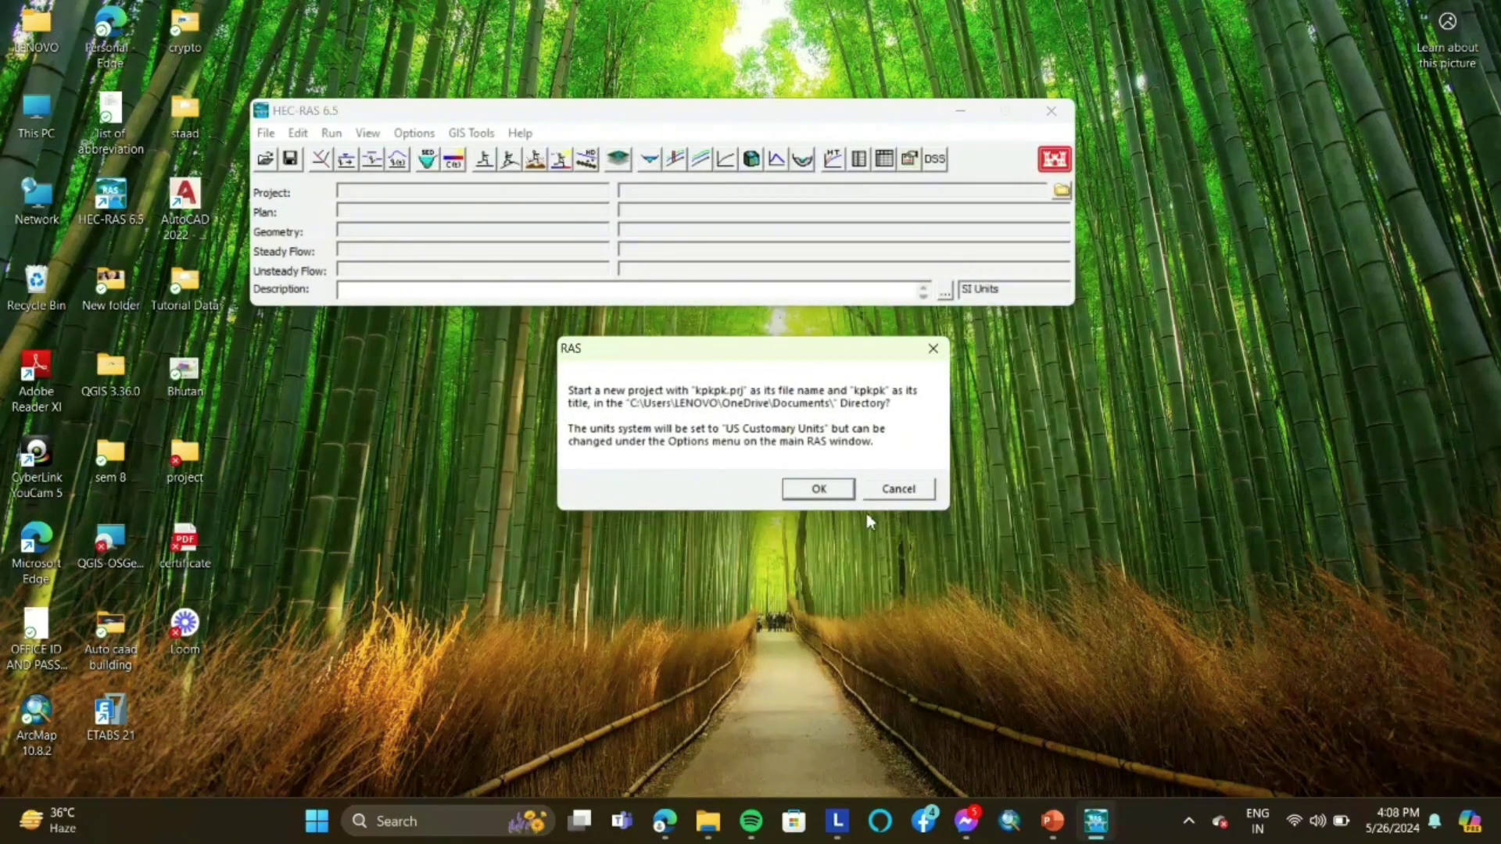
click(840, 489)
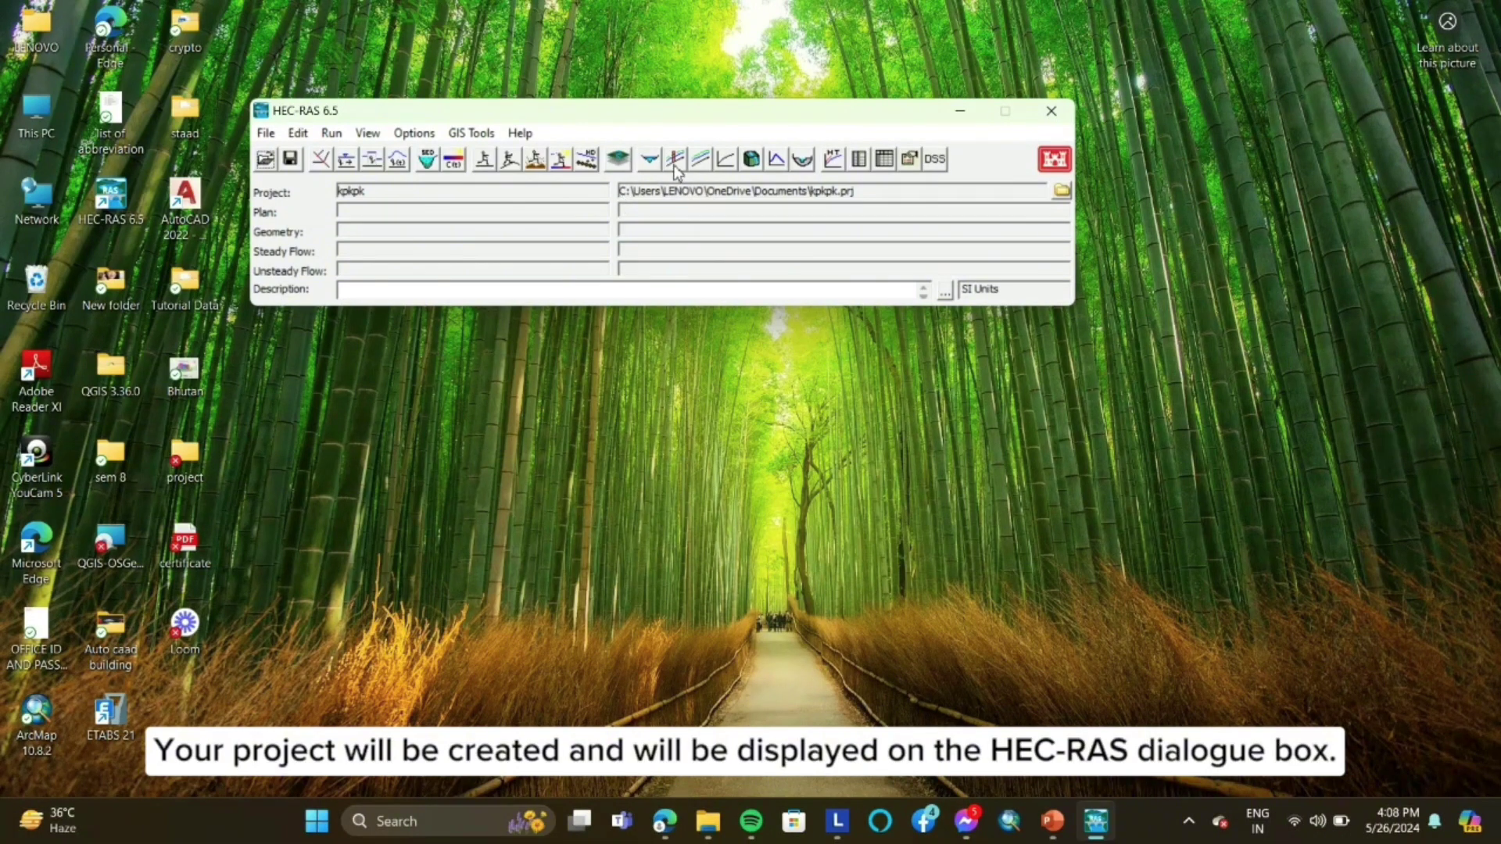
Step: In RAS Mapper, set the project's projection to the file 5266 (1).prj from the Desktop project\data folder
click(616, 160)
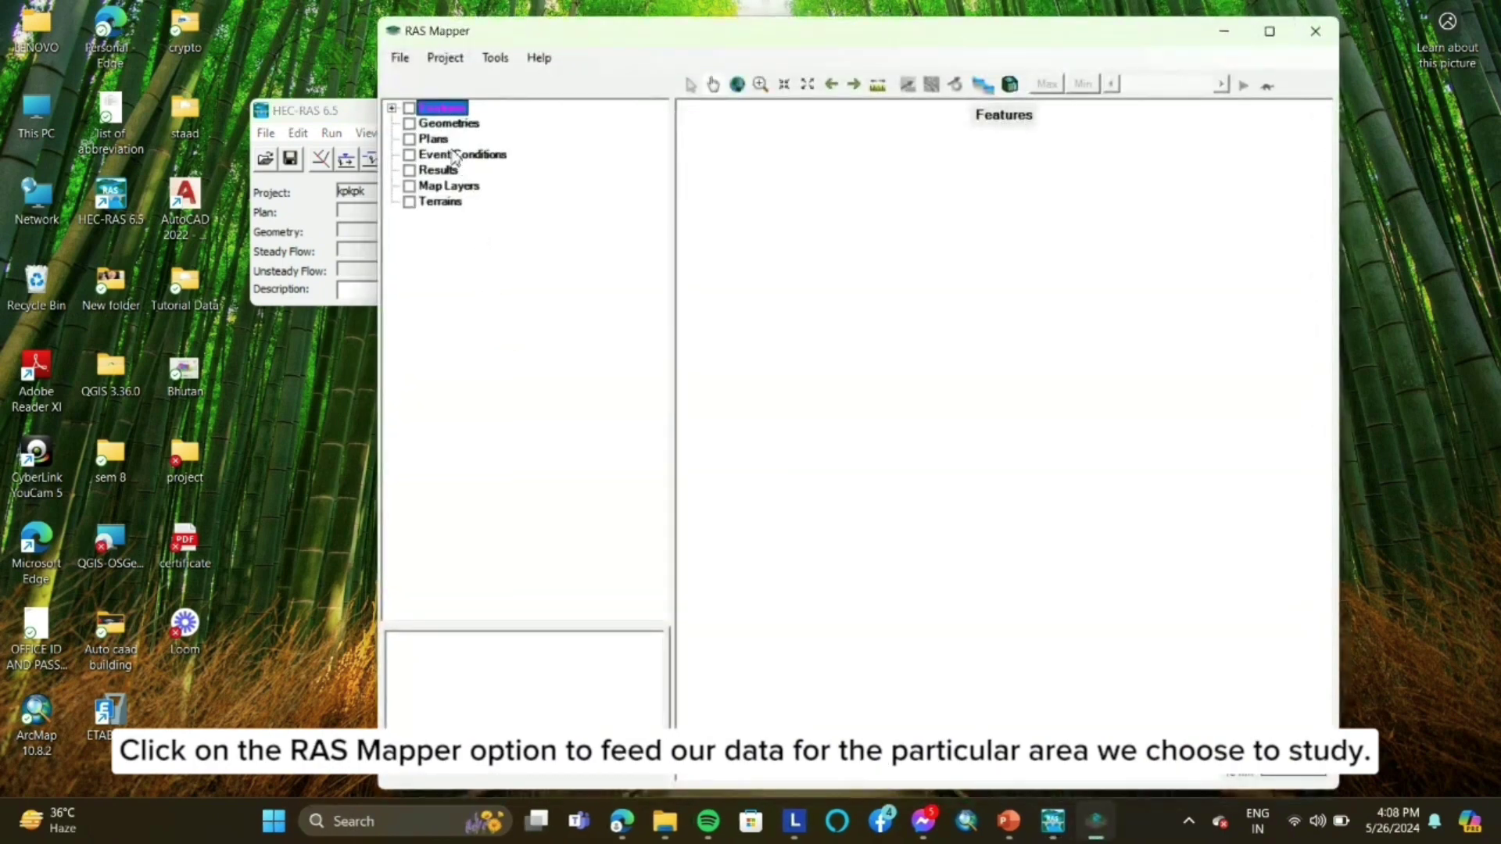
click(442, 59)
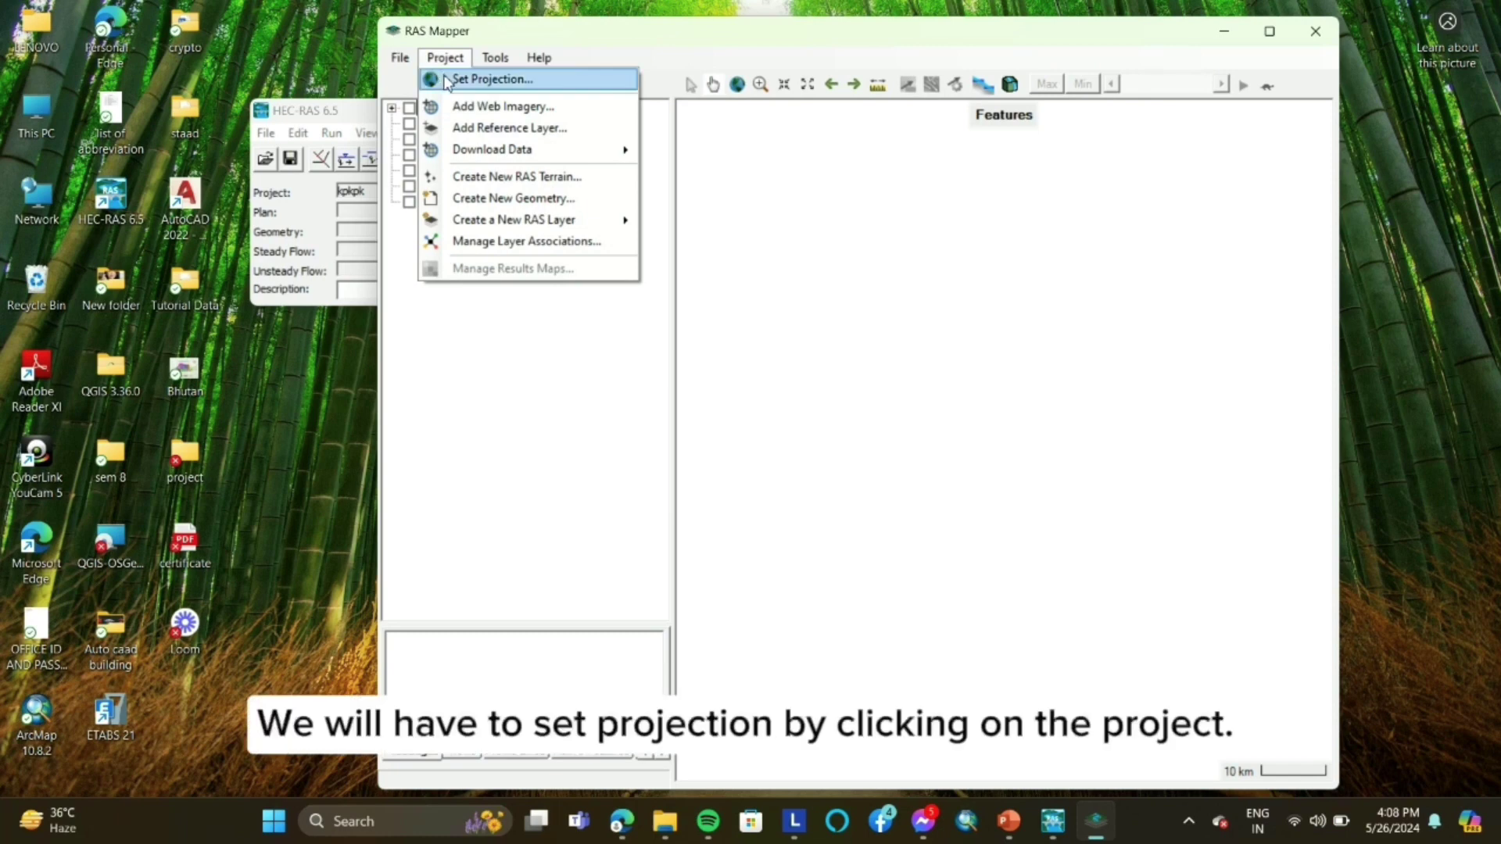
click(447, 80)
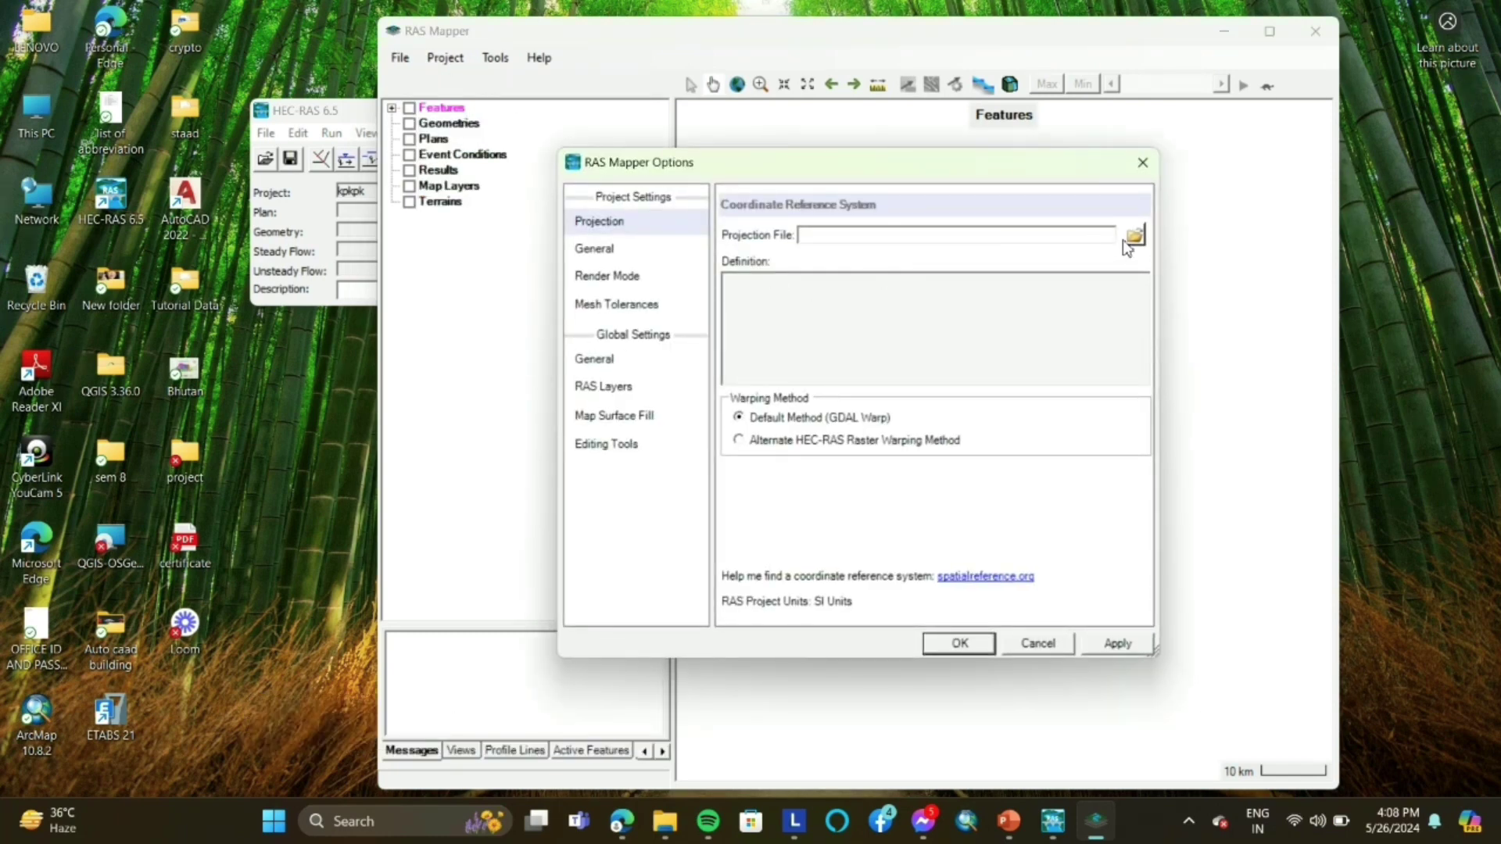
click(1134, 235)
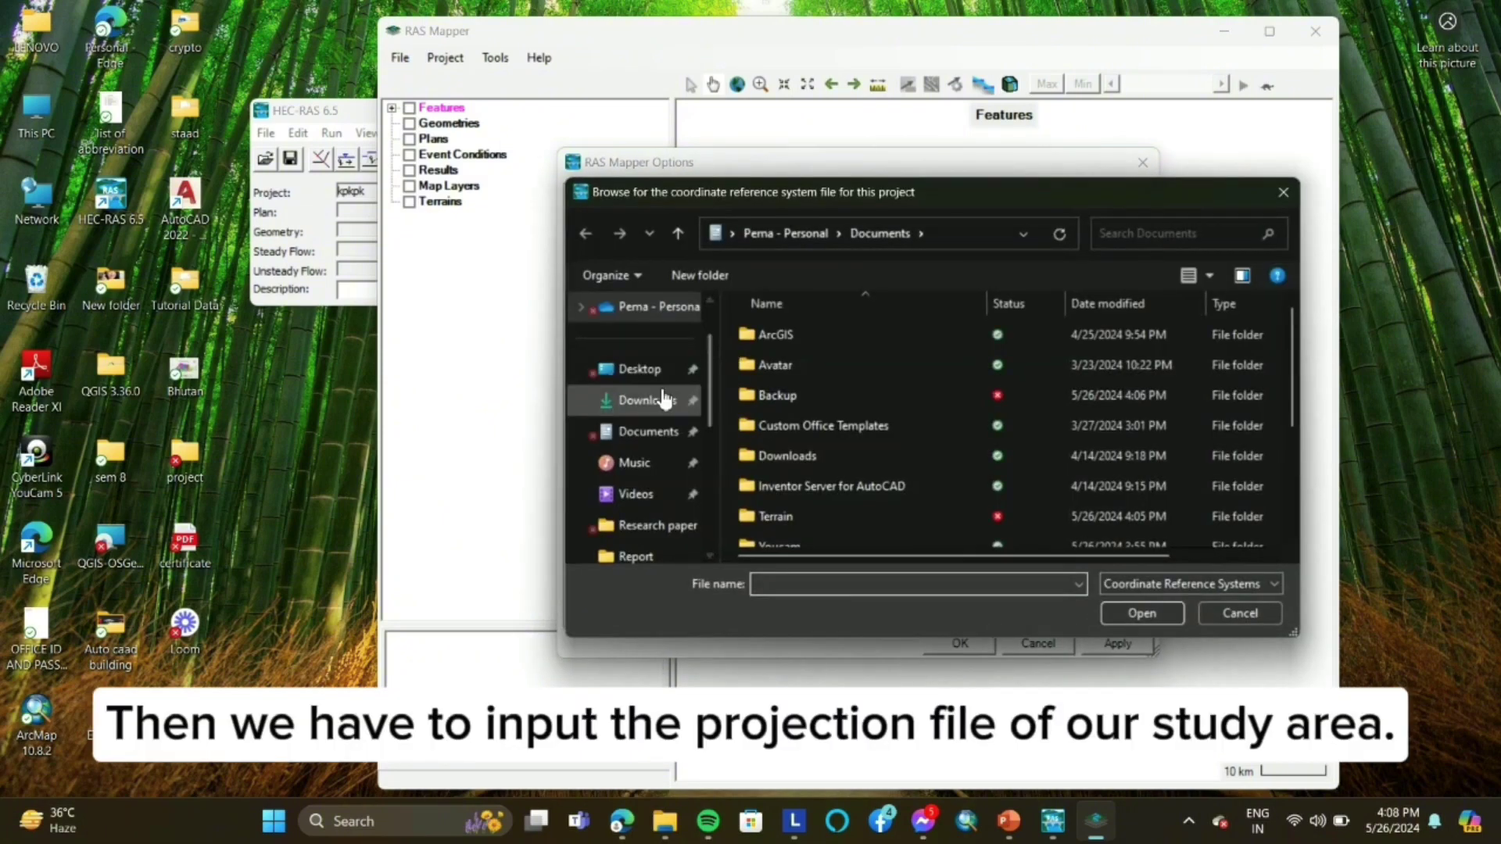
click(661, 372)
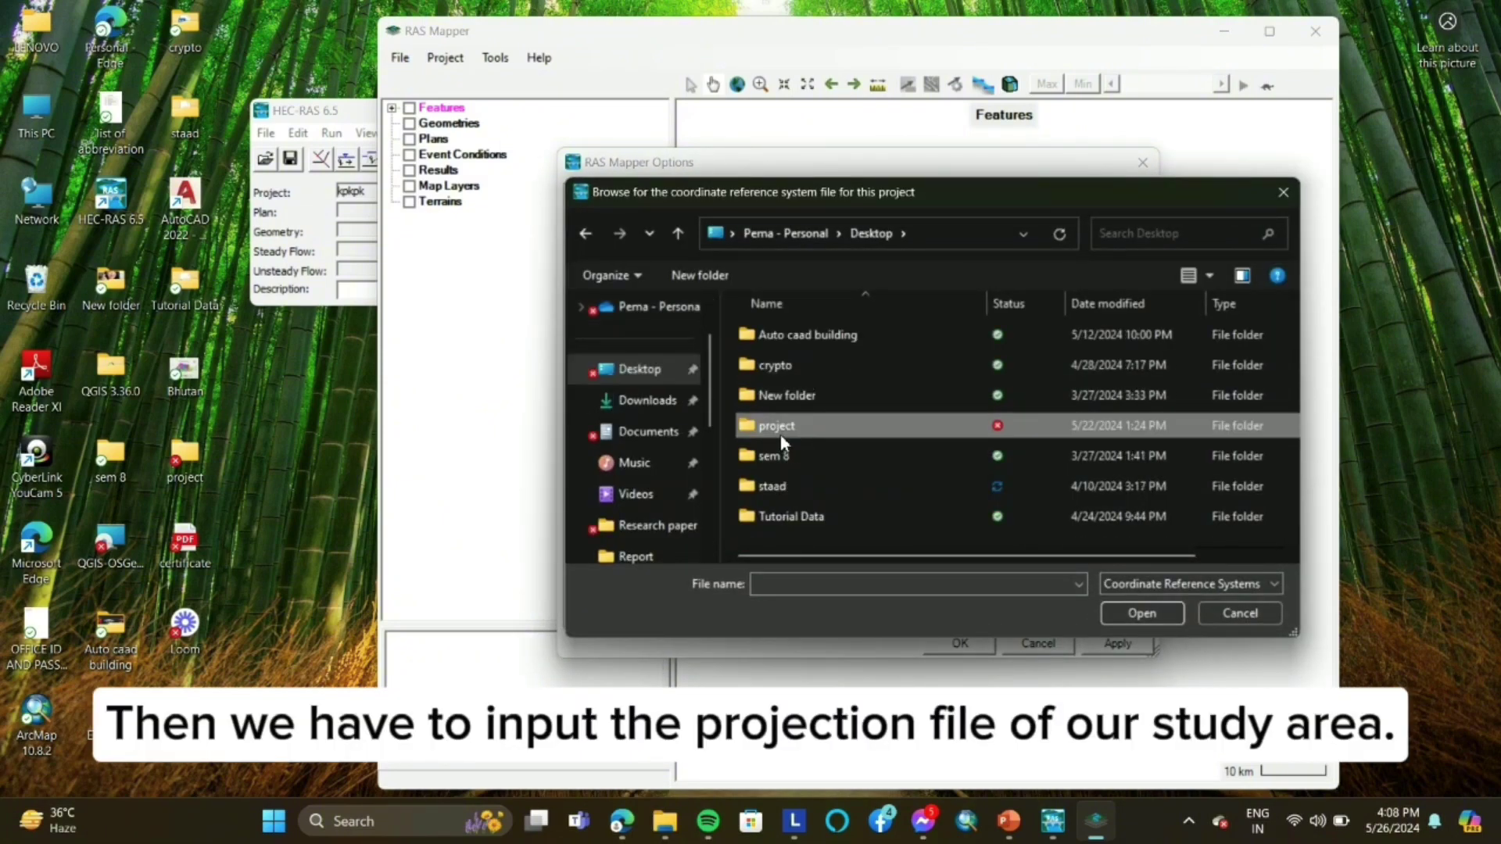
double_click(780, 428)
double_click(802, 338)
double_click(799, 338)
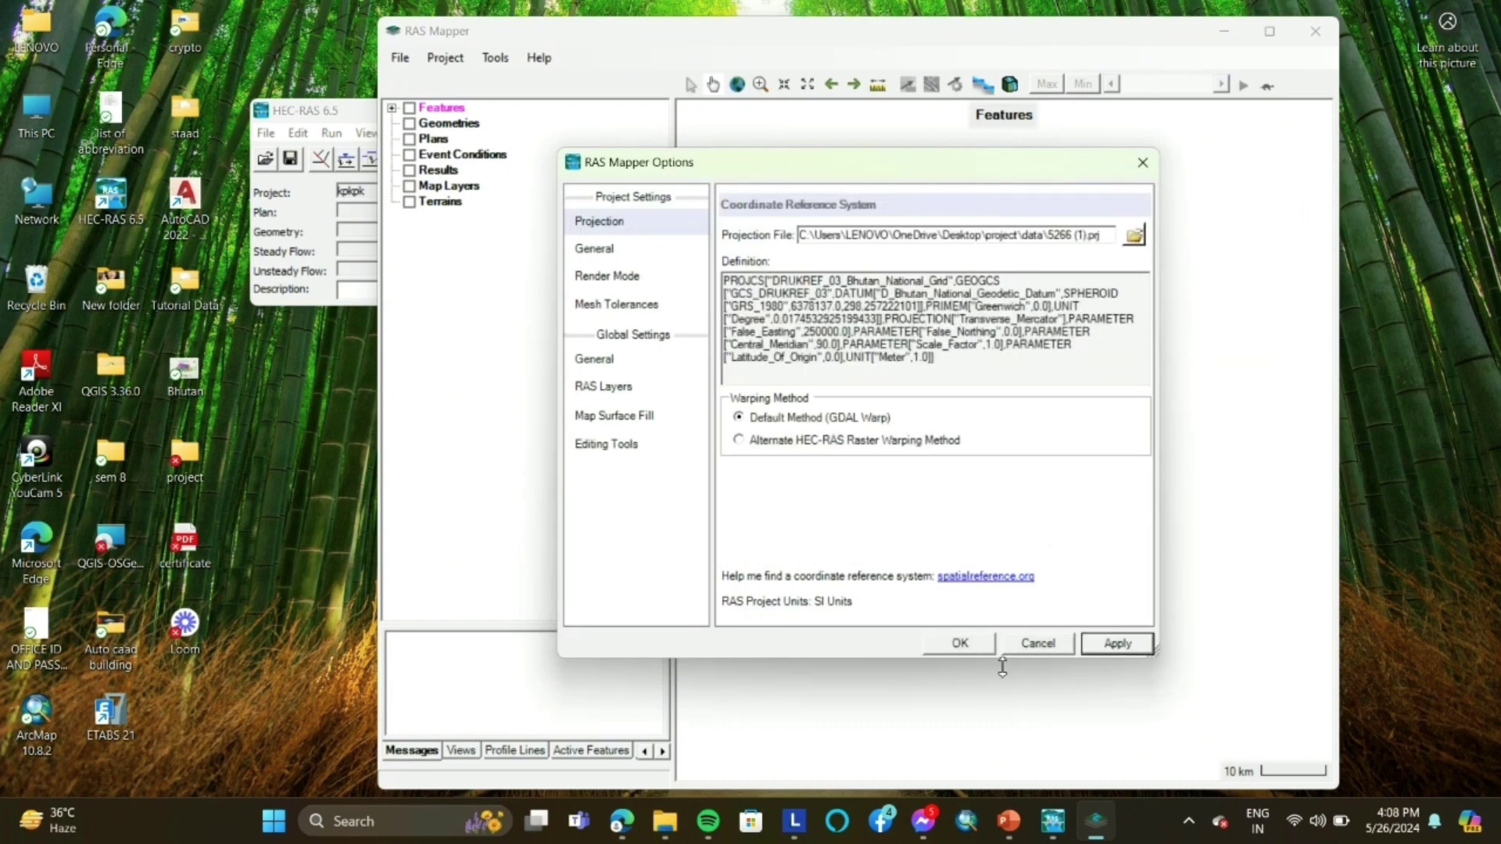
click(979, 645)
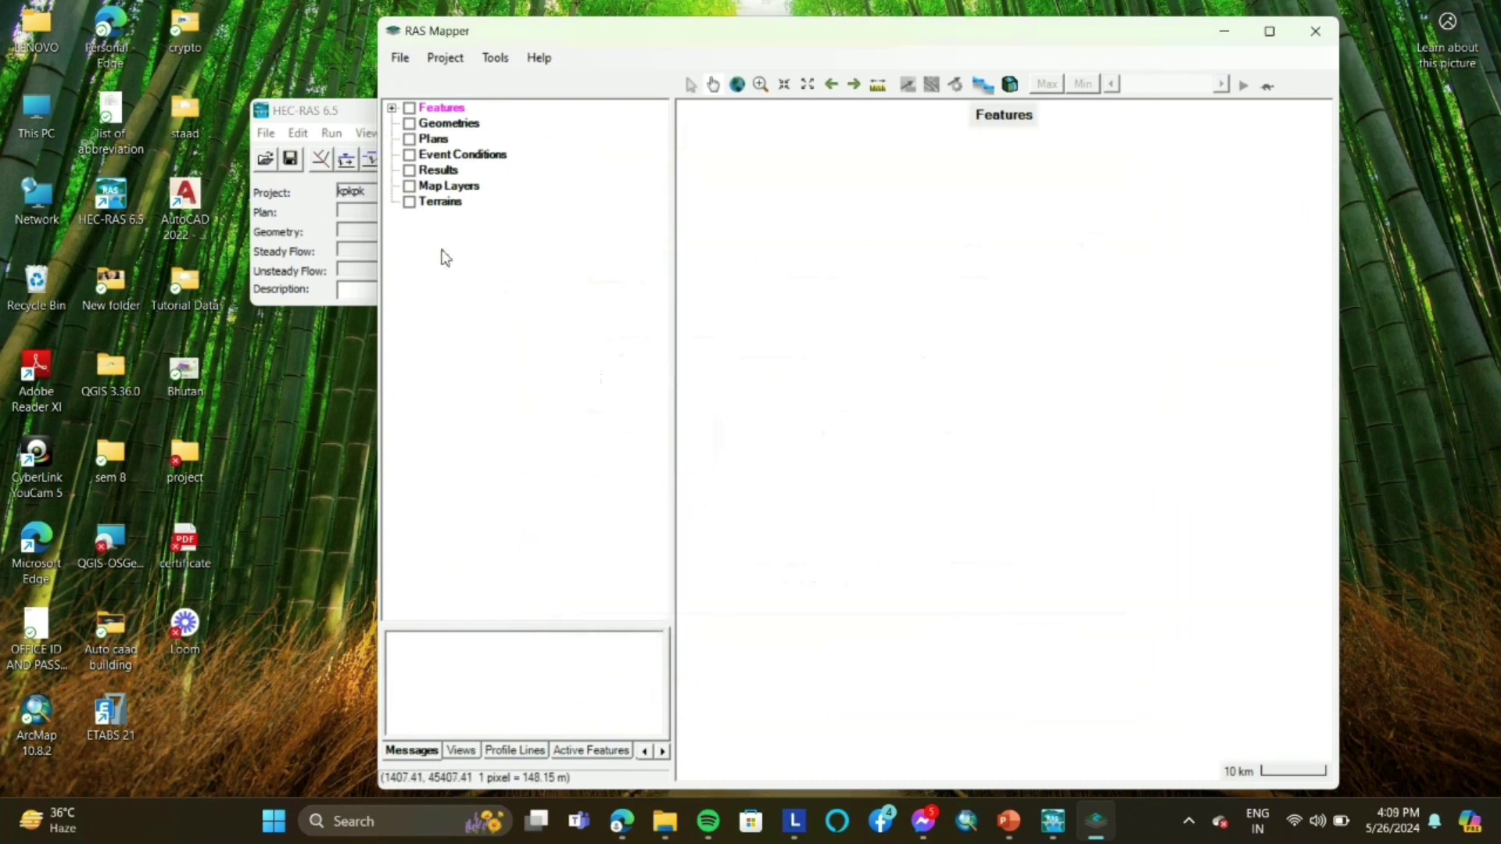
Step: Start a new RAS terrain layer and add DTM_2_5m_202304.tif from the Desktop project\data folder as its input file
click(429, 206)
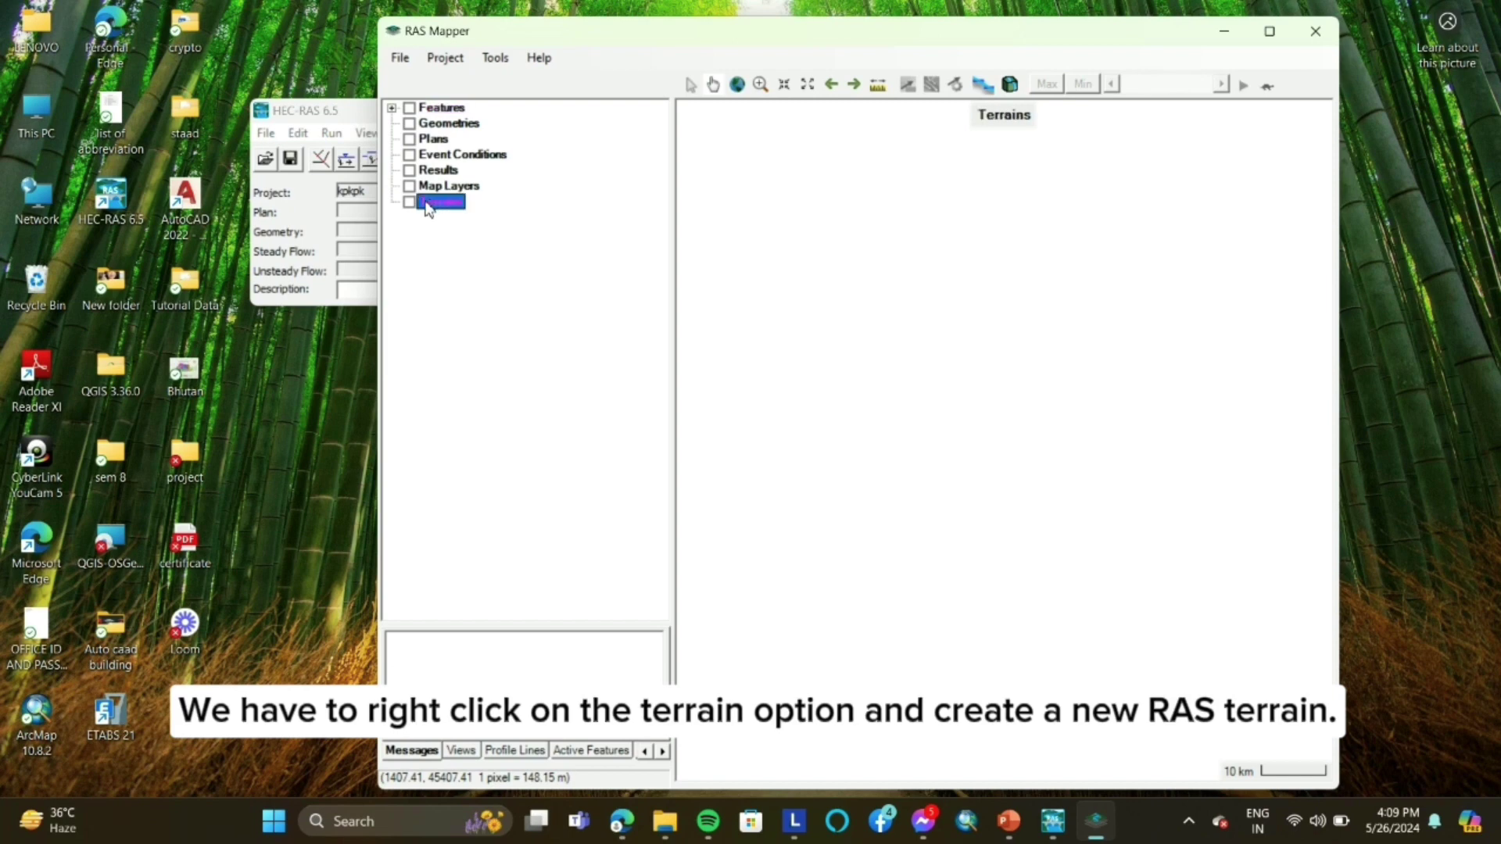
right_click(428, 210)
click(505, 242)
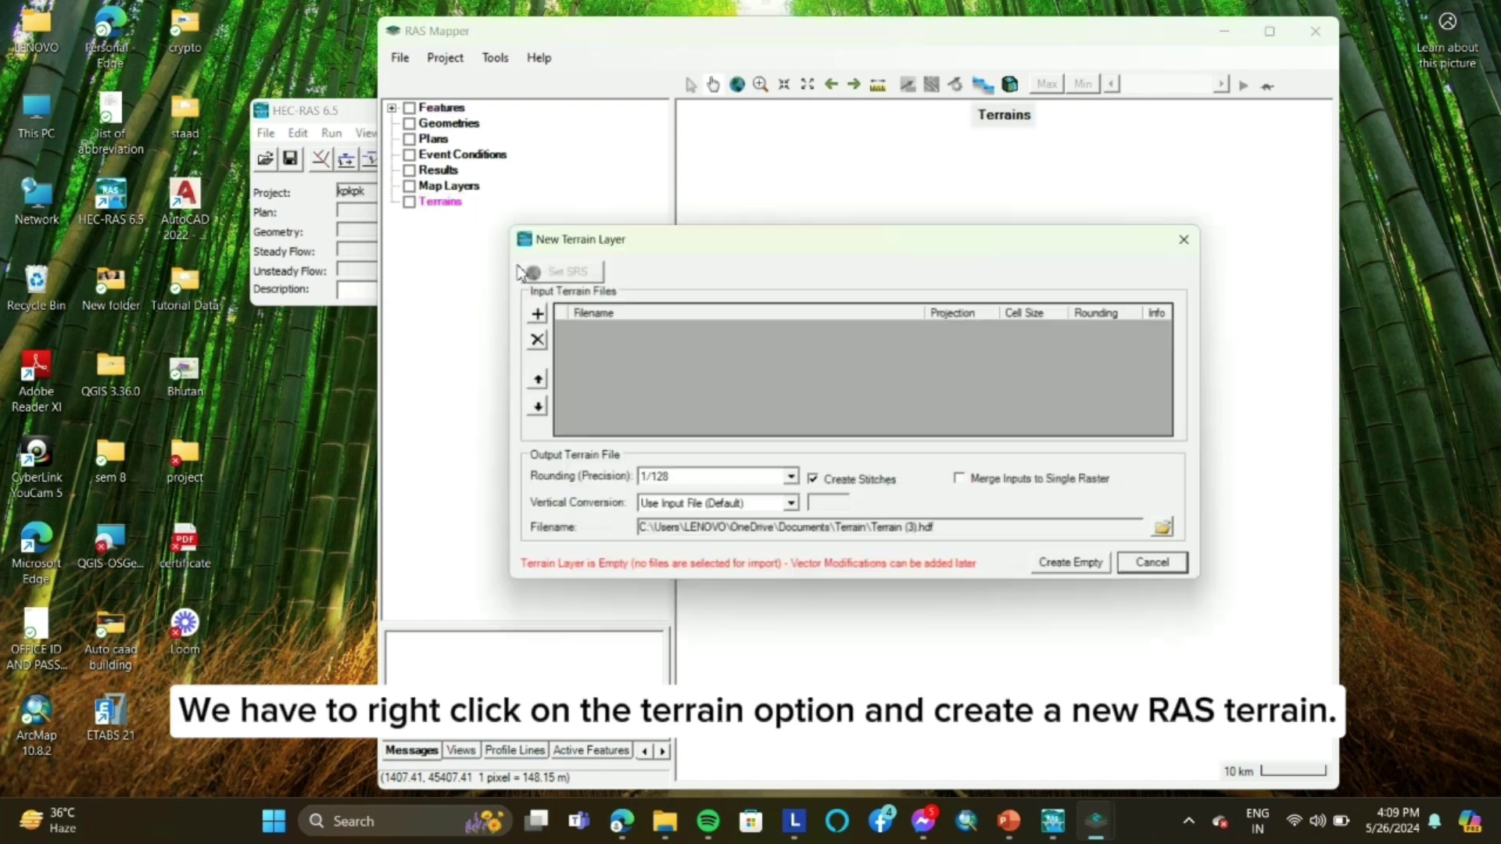
click(536, 312)
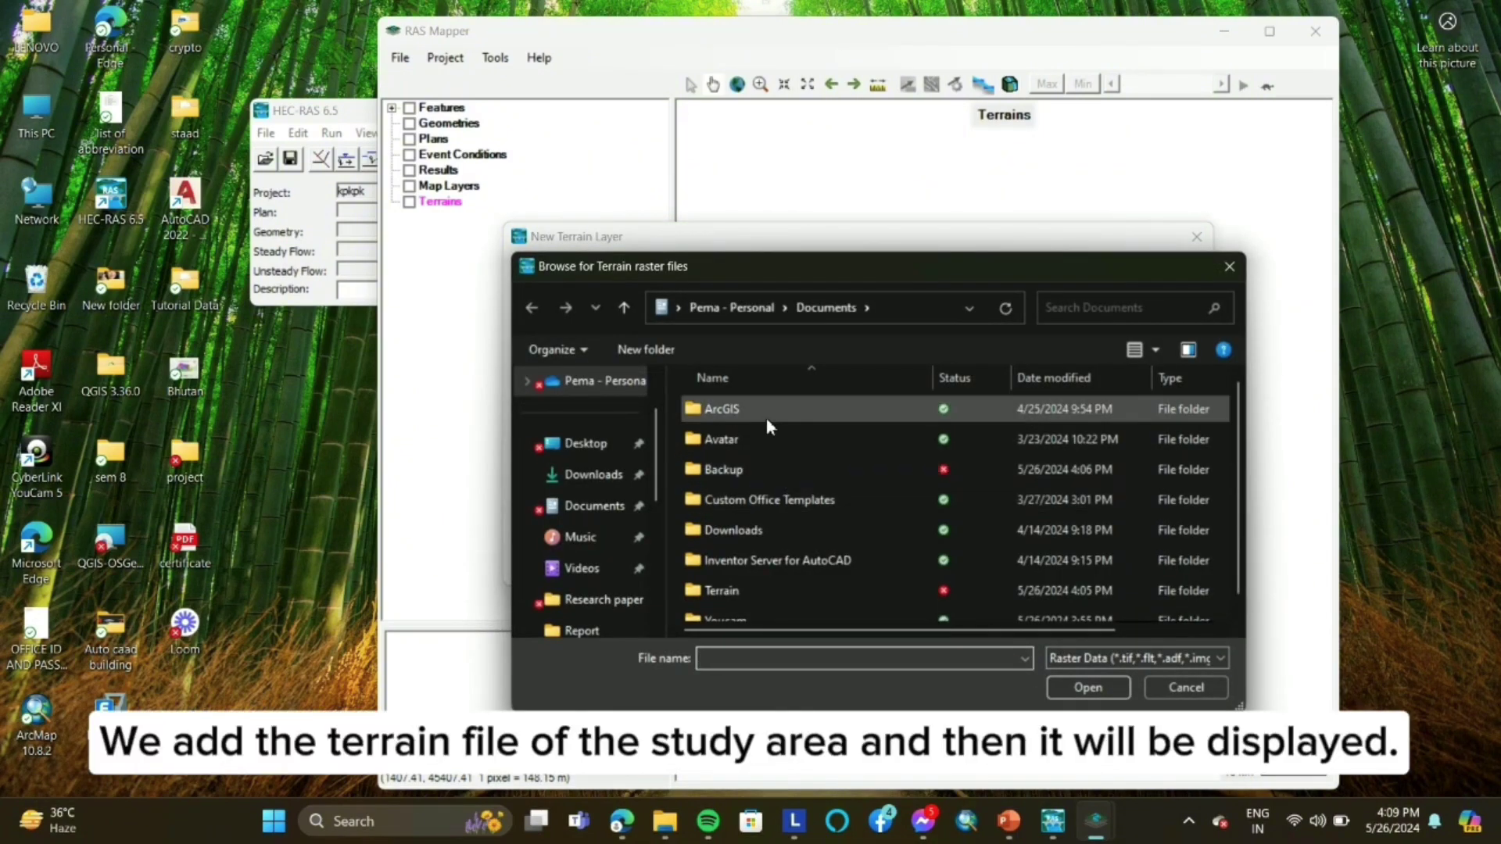
click(586, 444)
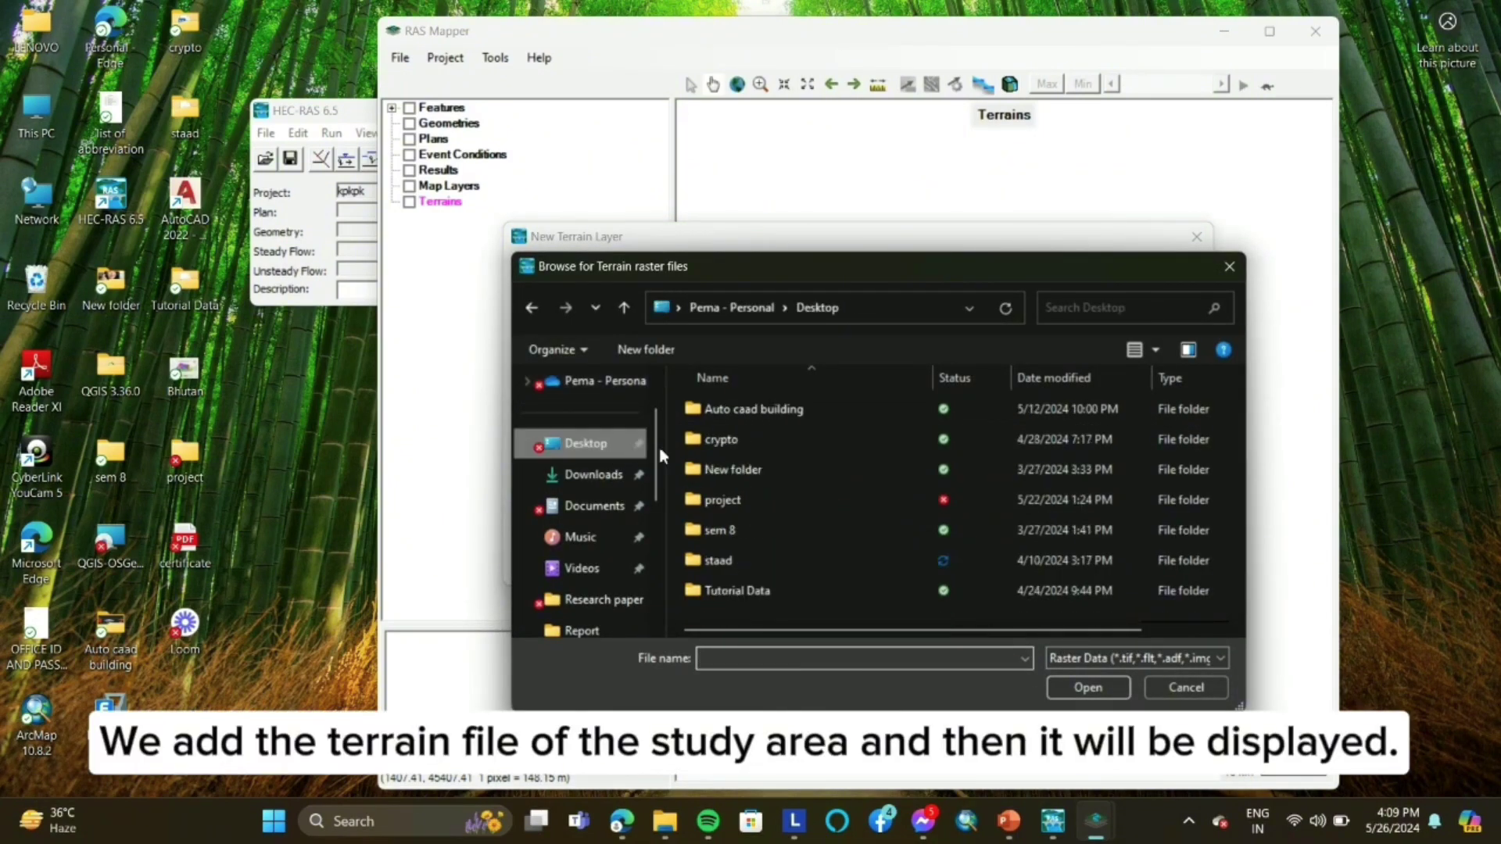
double_click(719, 501)
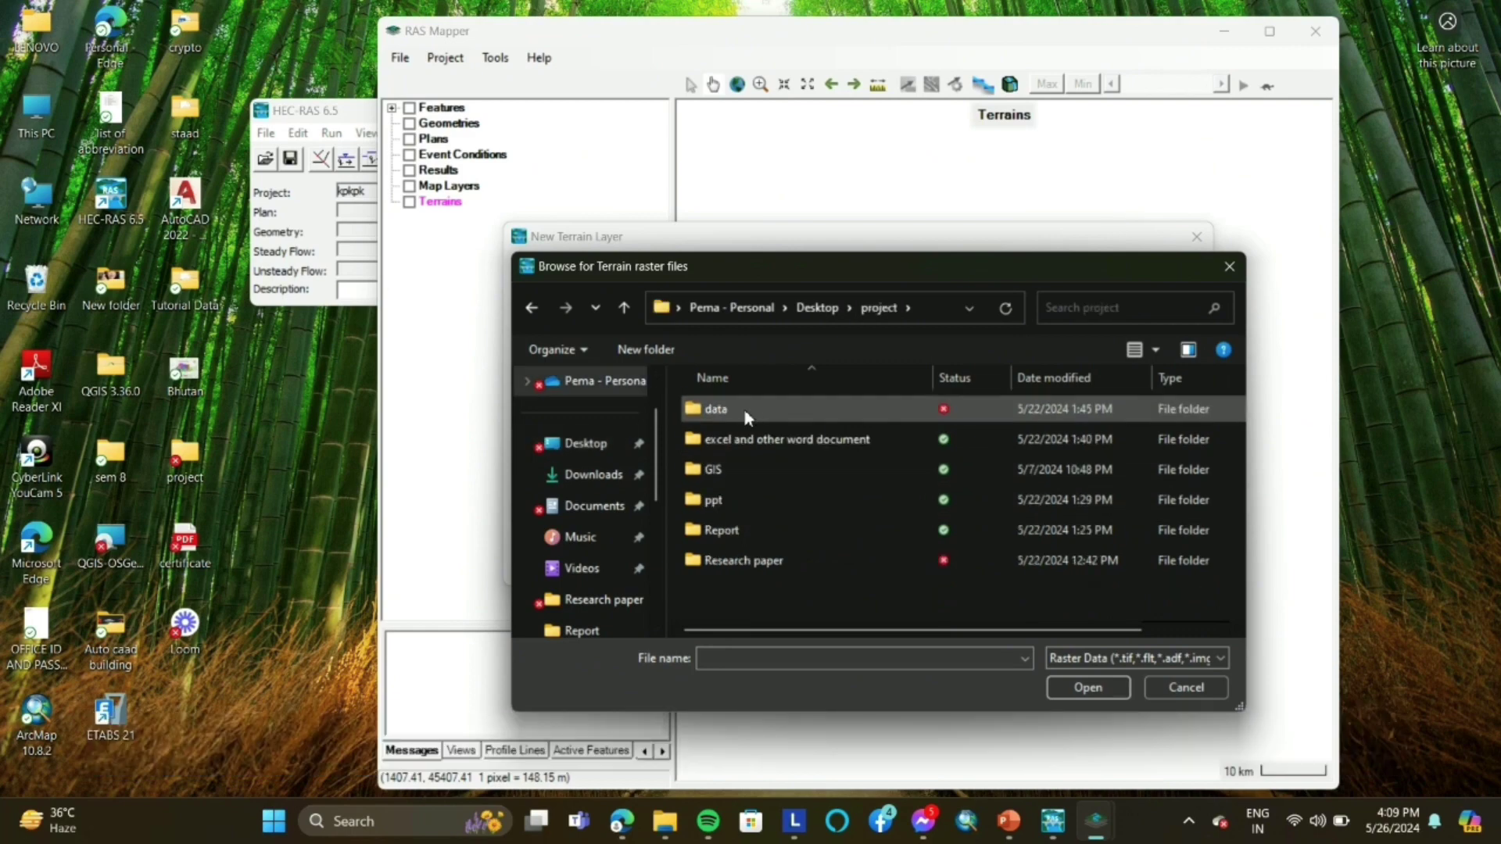
double_click(745, 415)
scroll(1063, 552, down, 1)
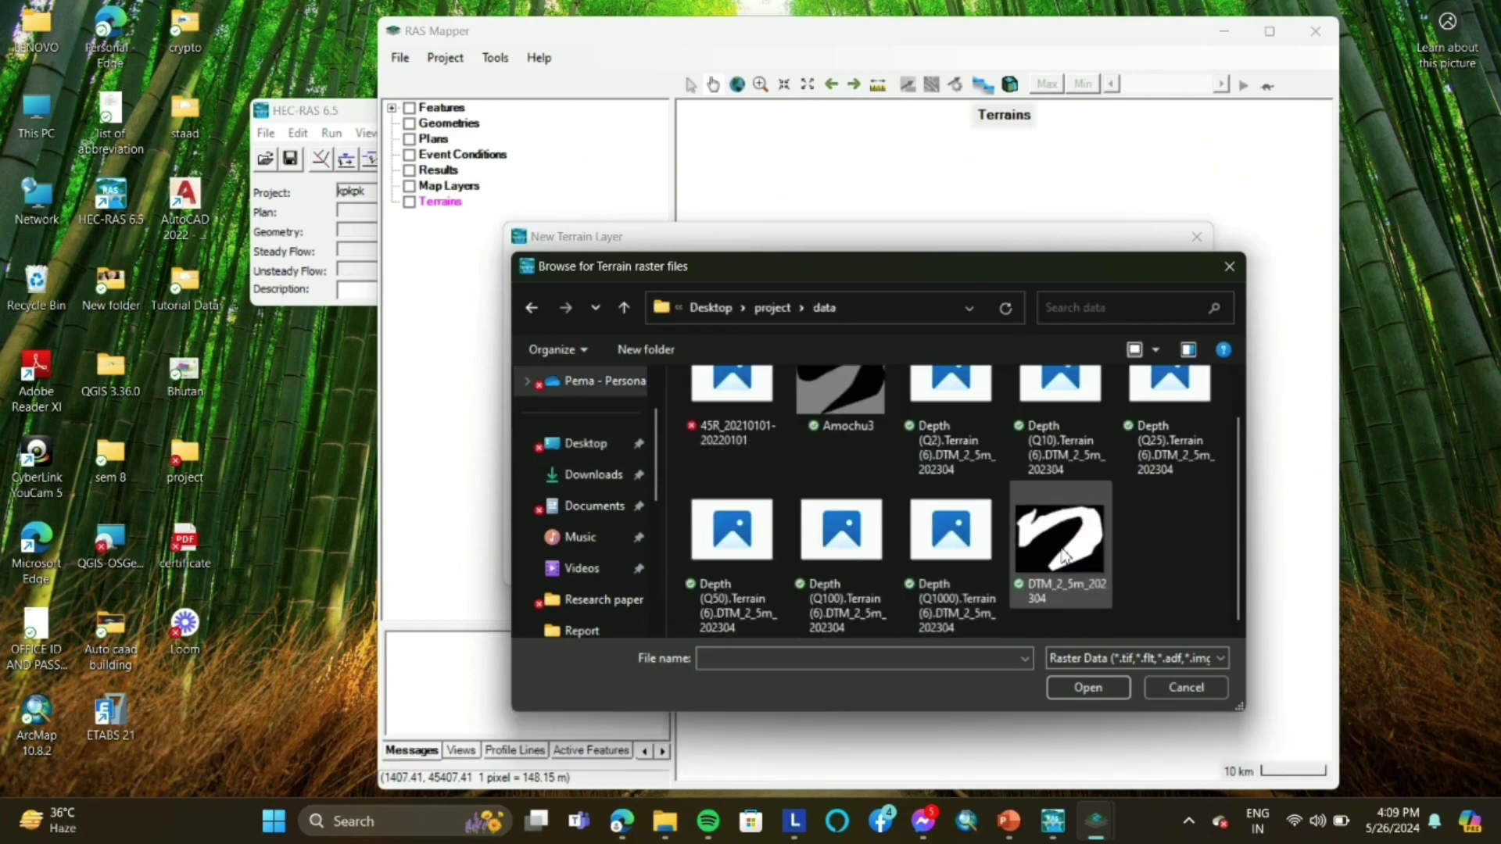
double_click(1053, 564)
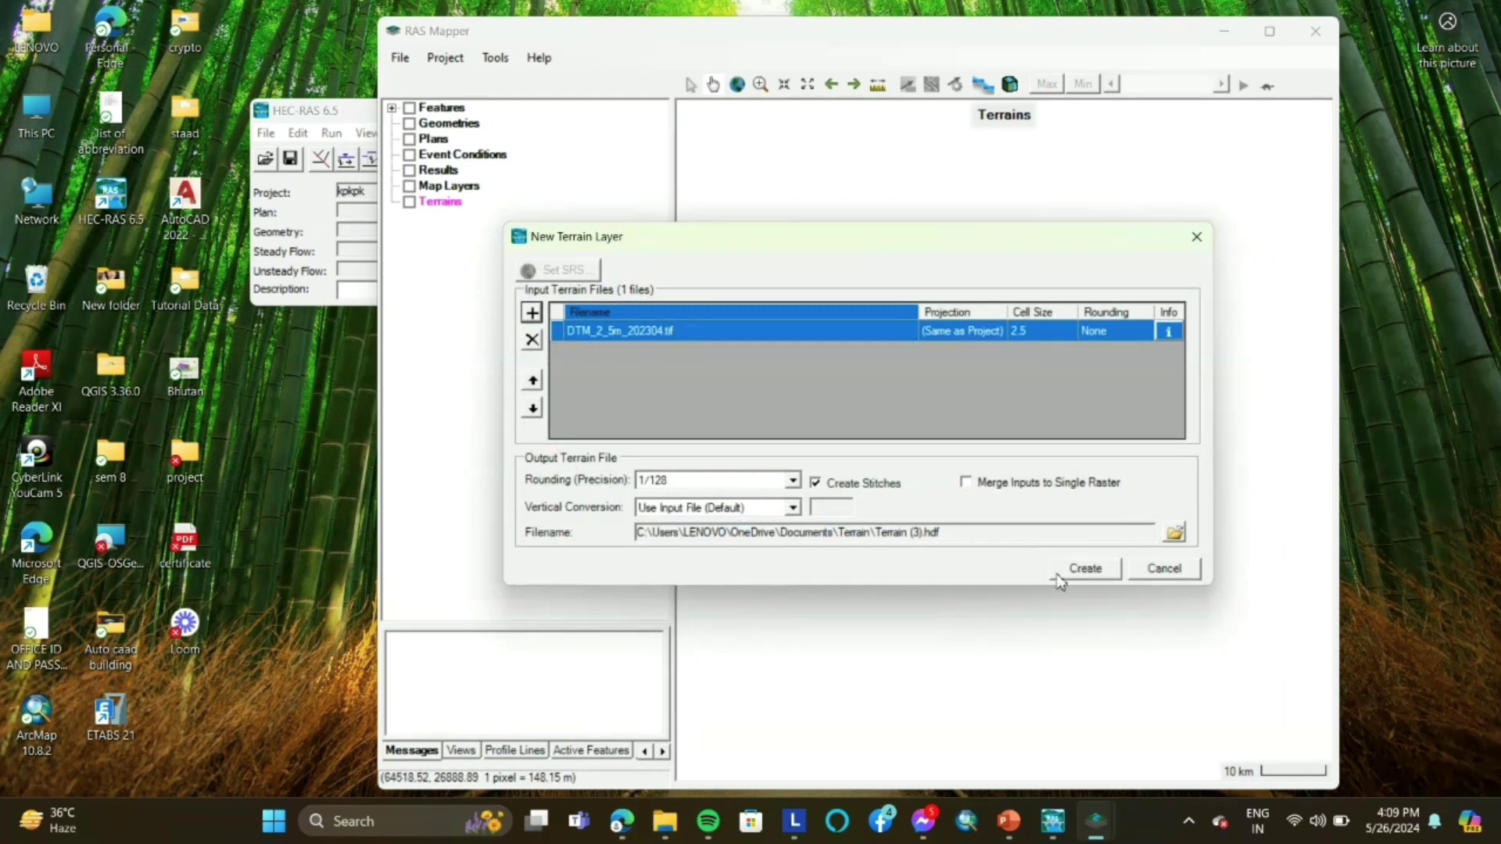
Step: Generate the terrain from the added raster with the default output settings and close the computation report
click(1068, 571)
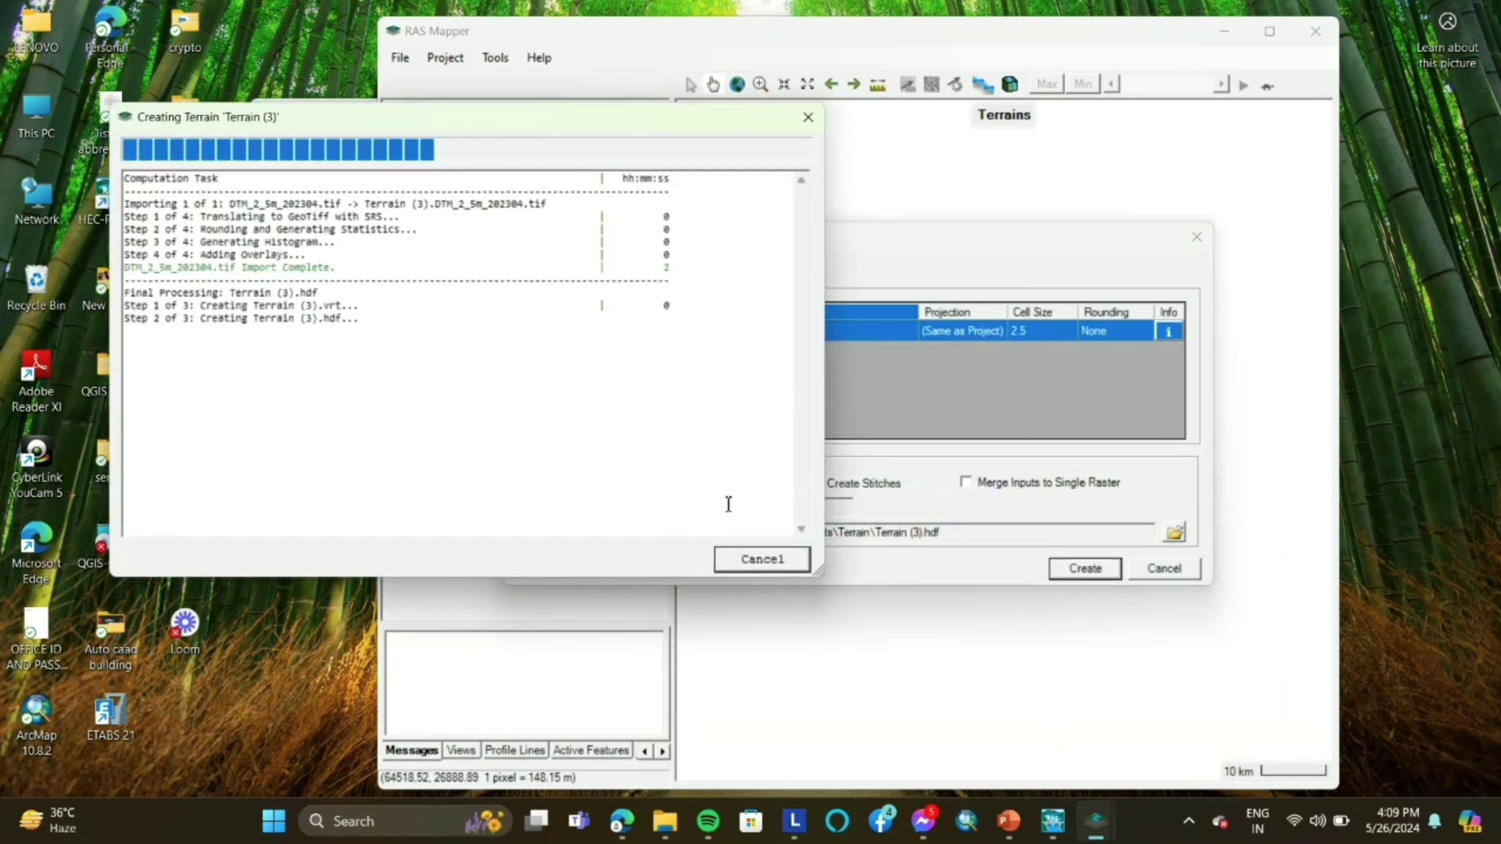
click(658, 561)
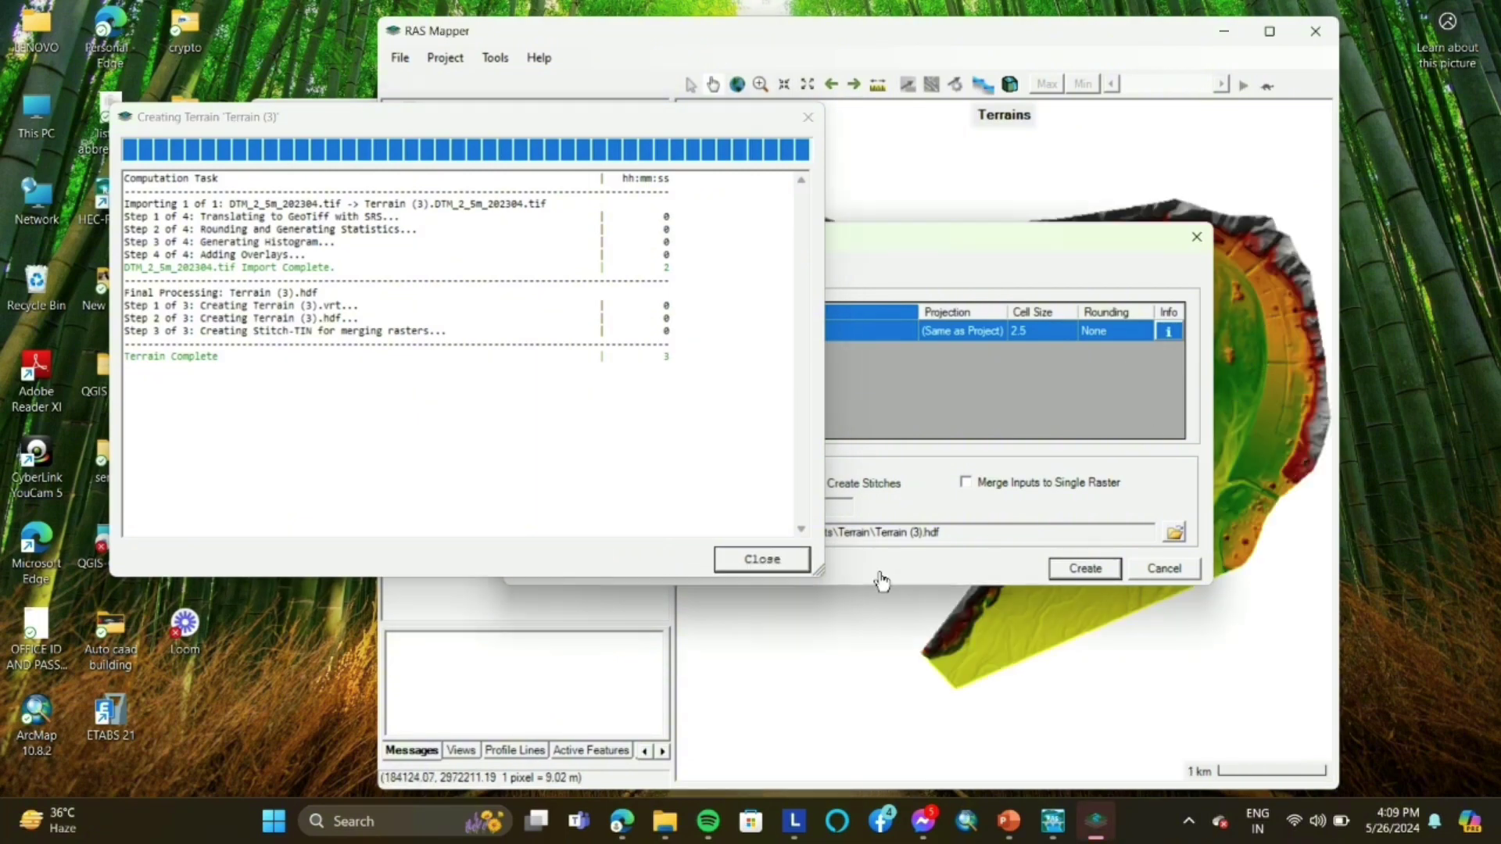
click(752, 561)
scroll(942, 418, down, 1)
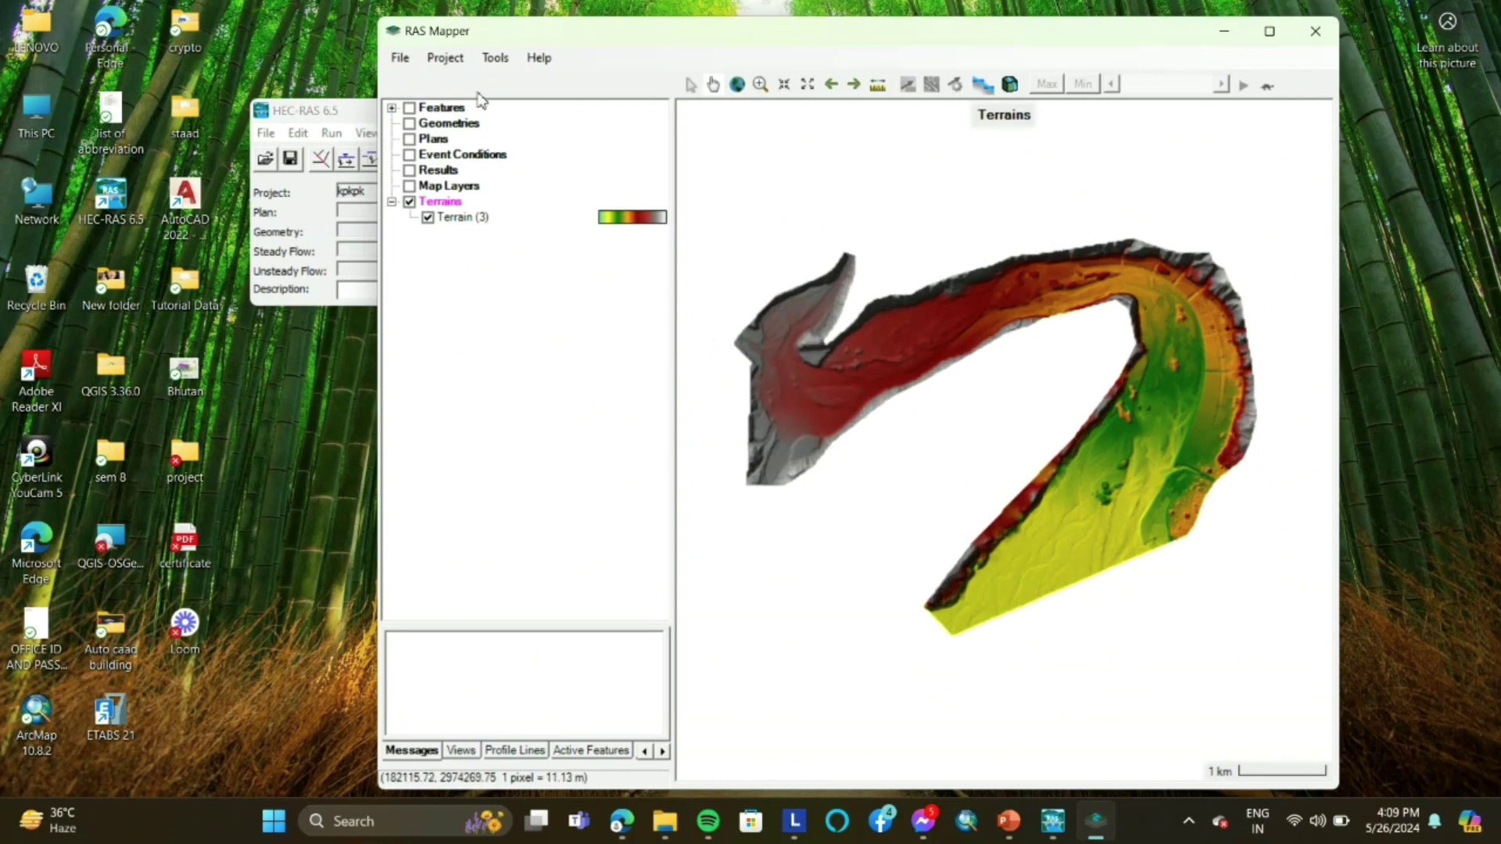
Step: Create a new geometry named Geometry and close the layer associations, leaving the default terrain association
right_click(470, 125)
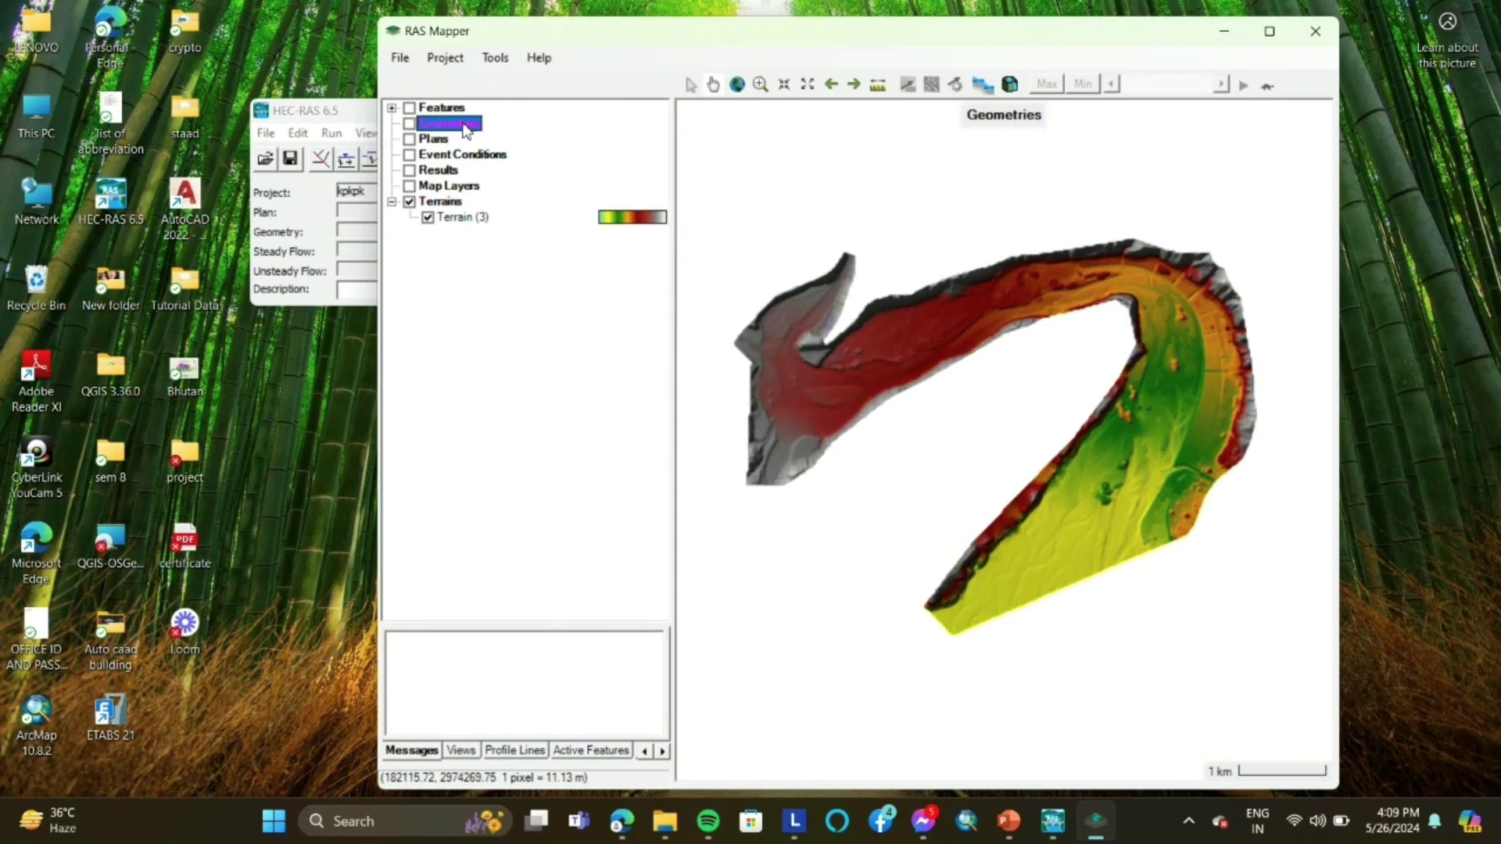
click(504, 136)
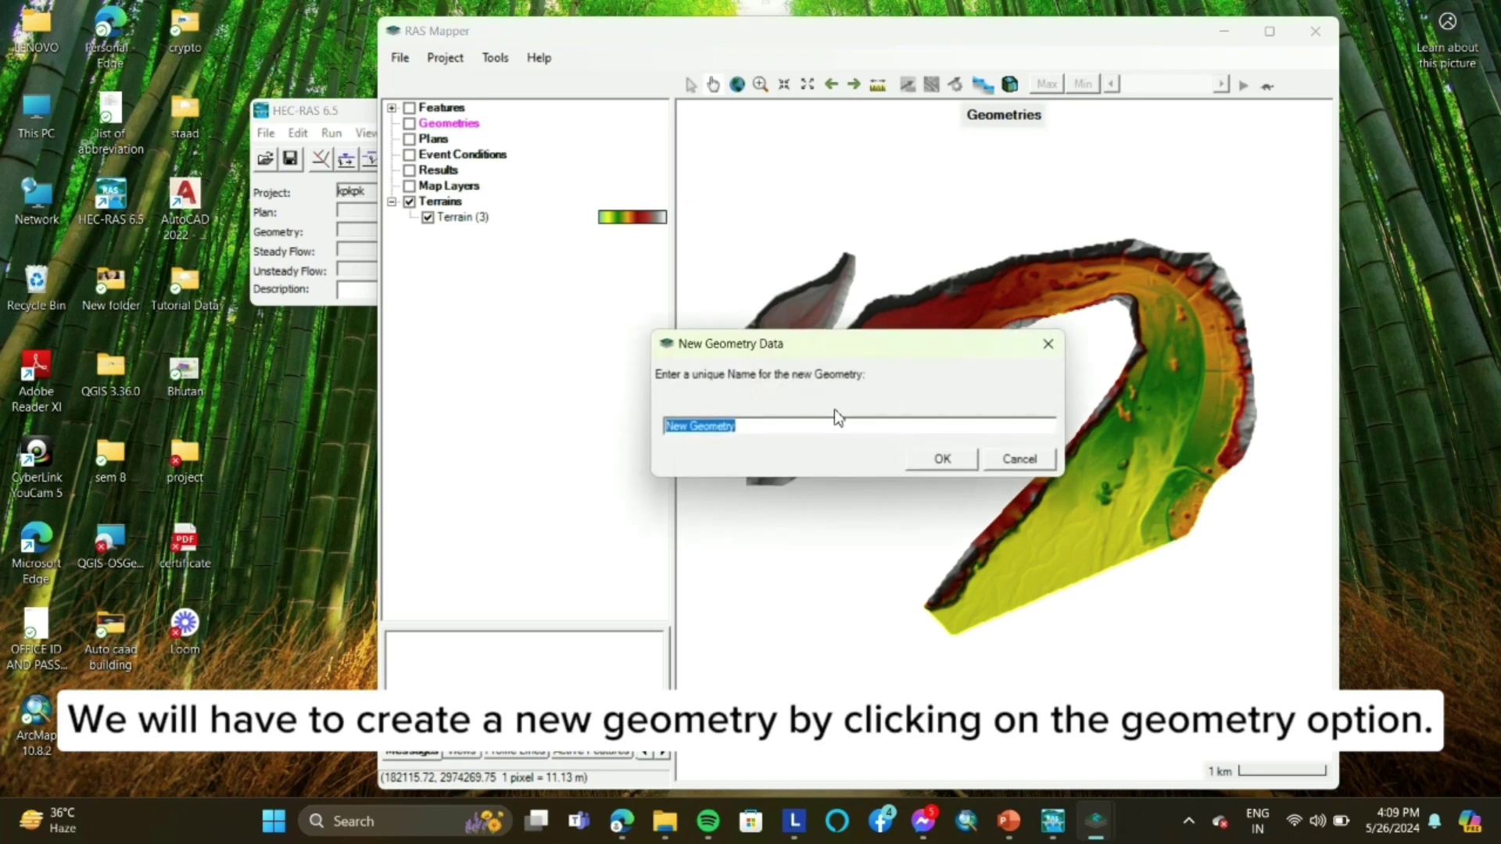
click(689, 428)
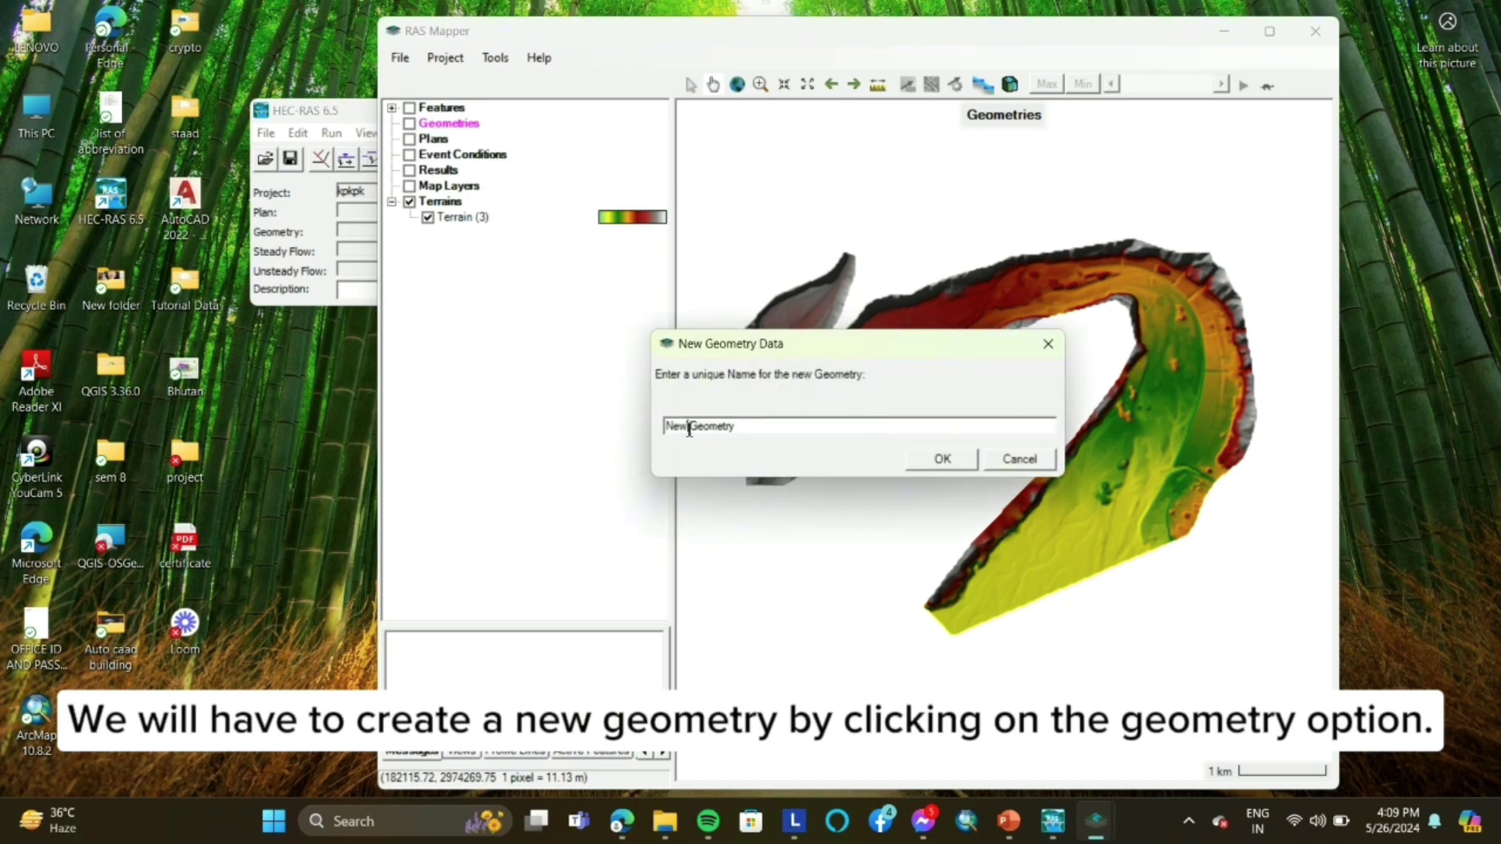
key(BackSpace)
key(BackSpace)
key(BackSpace)
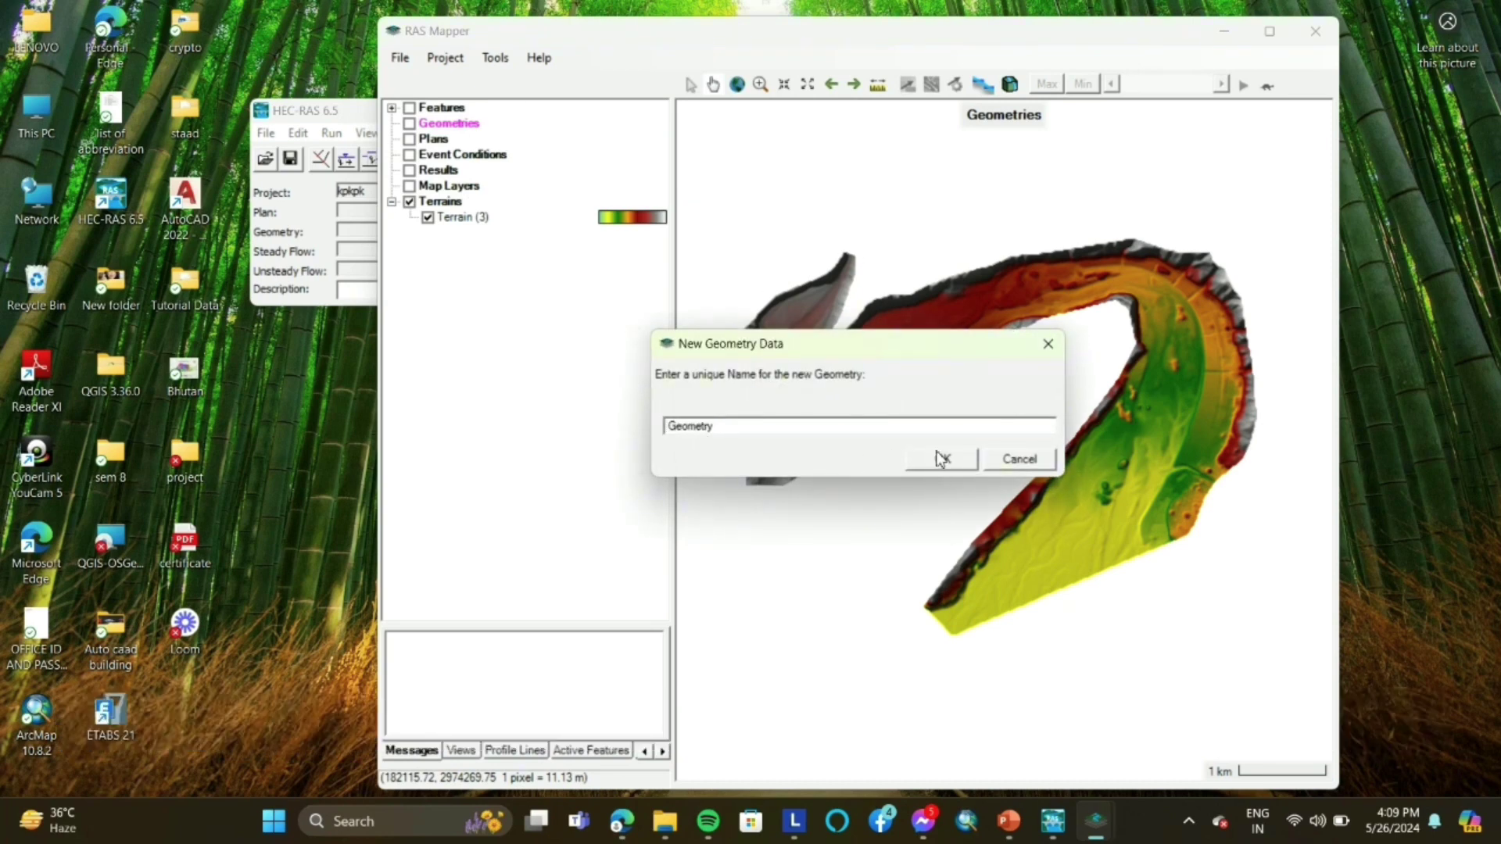
click(942, 459)
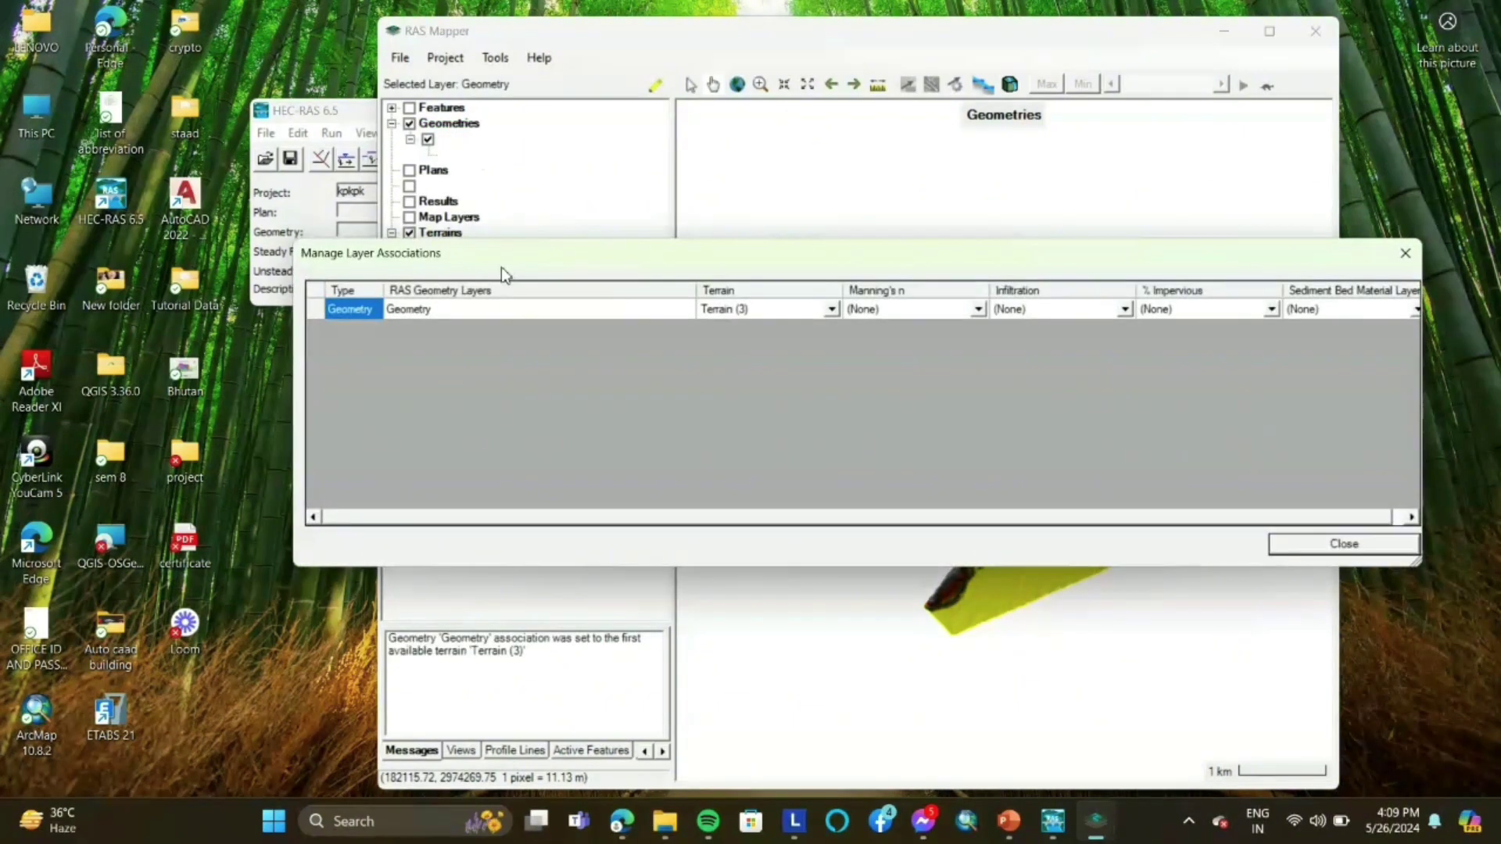
click(1372, 548)
Step: Start editing the new geometry and make its Rivers layer the active editing layer
right_click(513, 140)
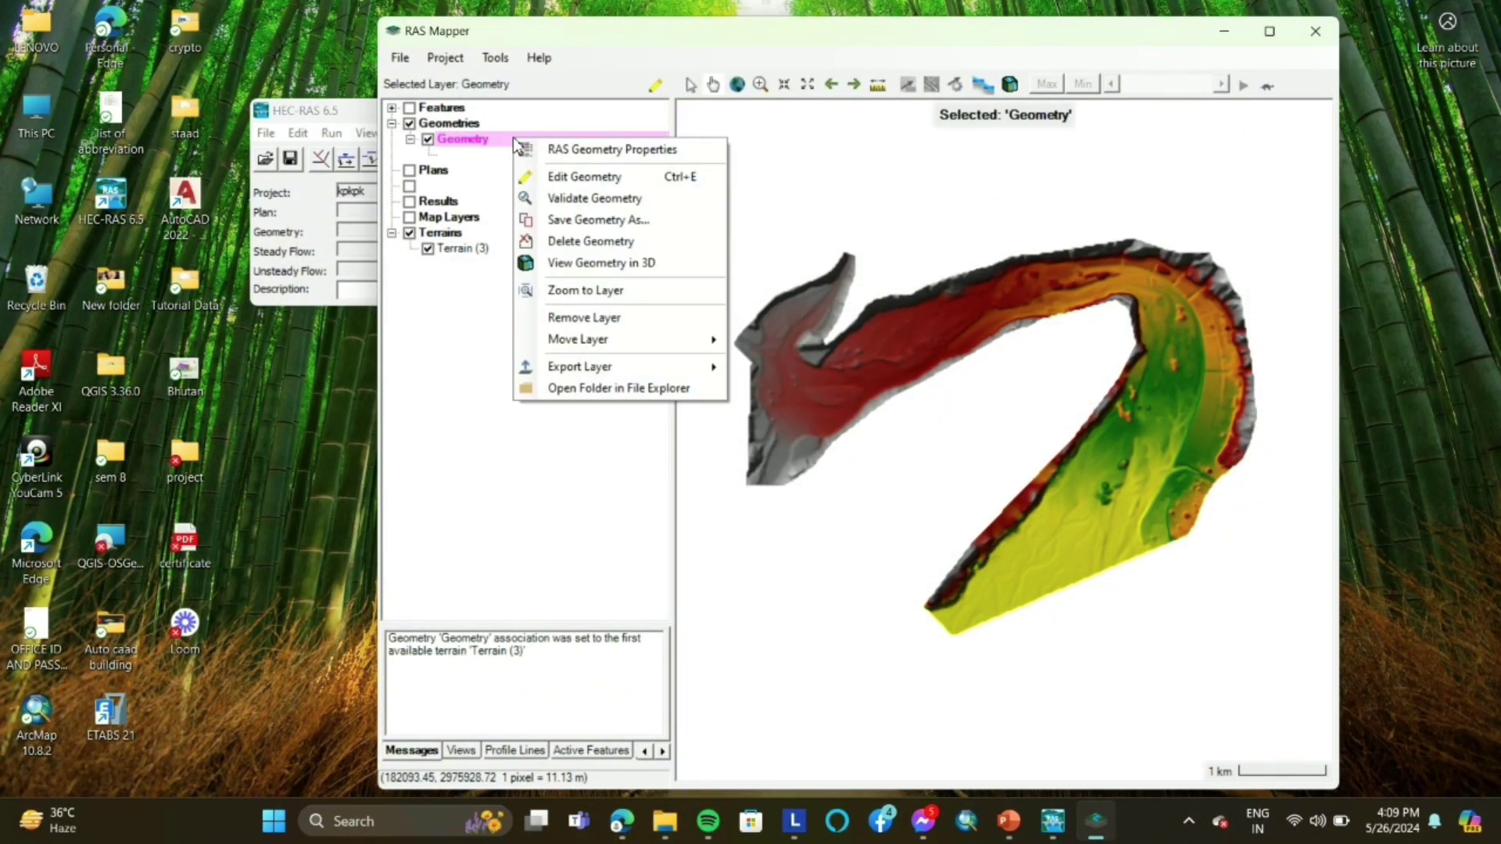
click(573, 179)
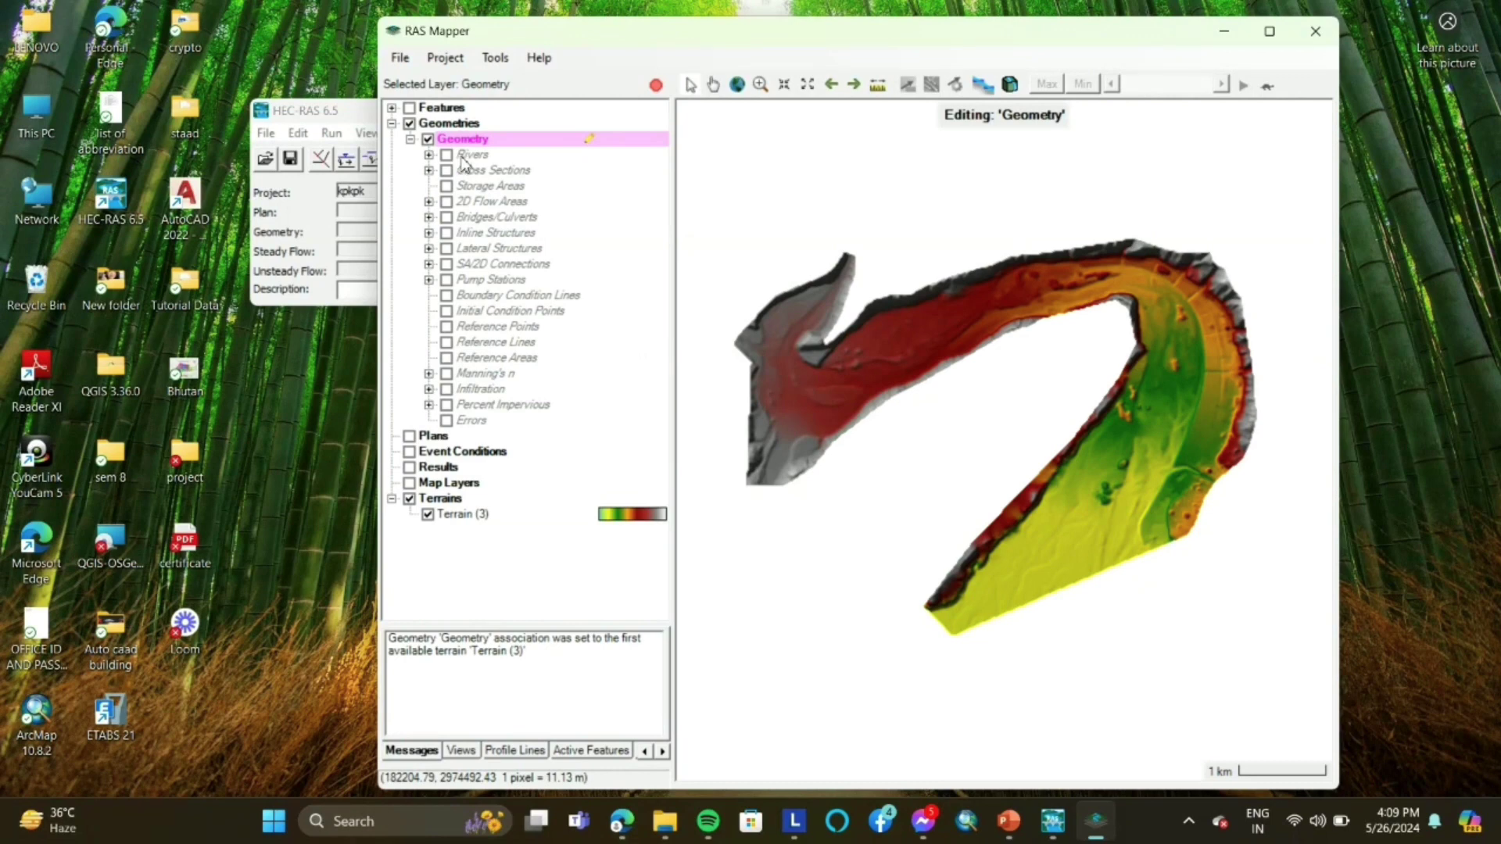
click(464, 156)
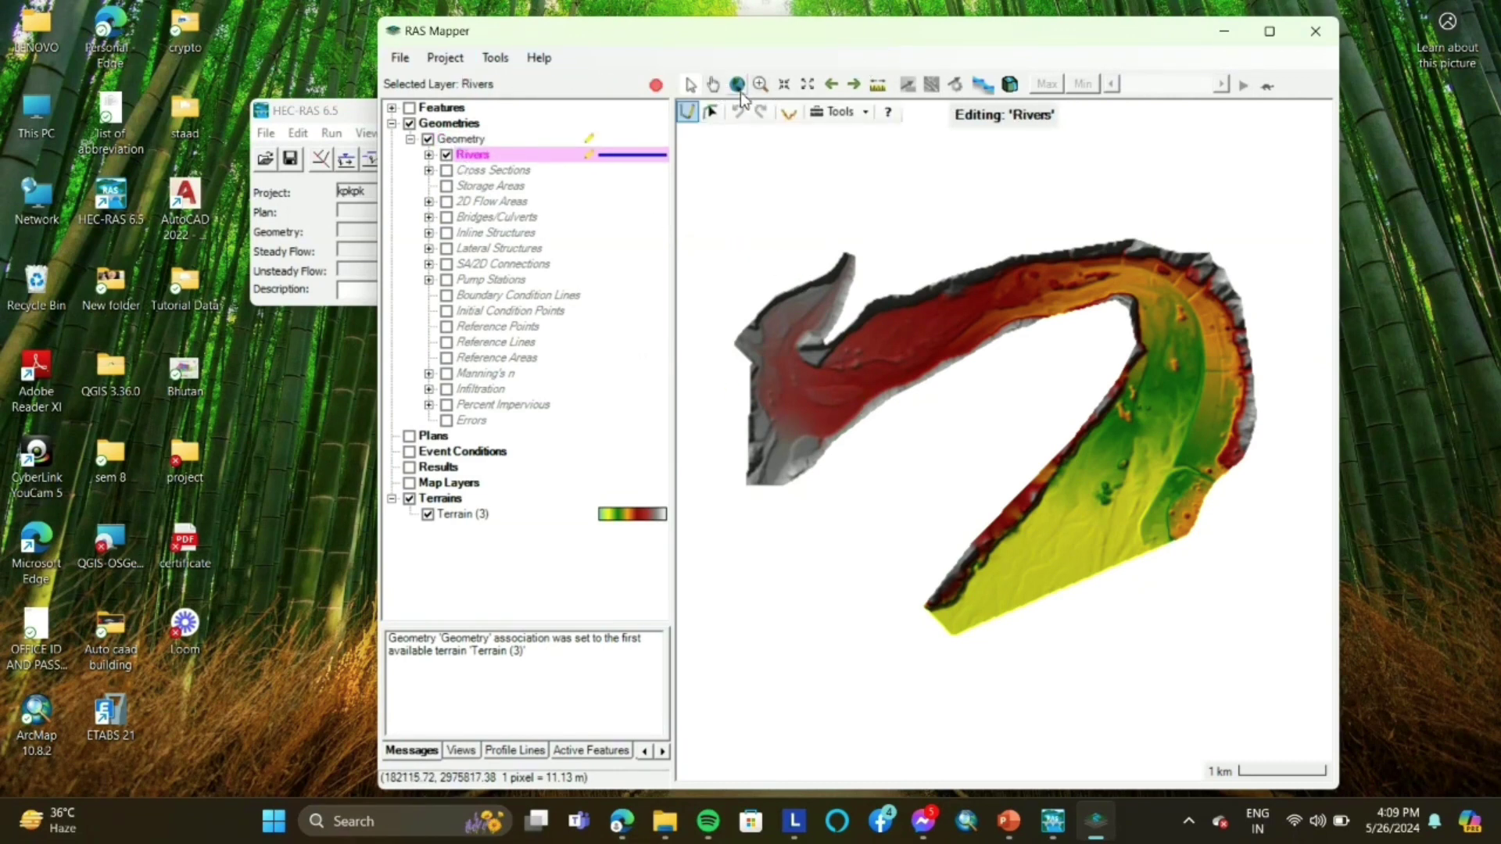
Step: Add the Google Satellite web imagery as a base map, check the river on it, and hide the map layers
click(446, 58)
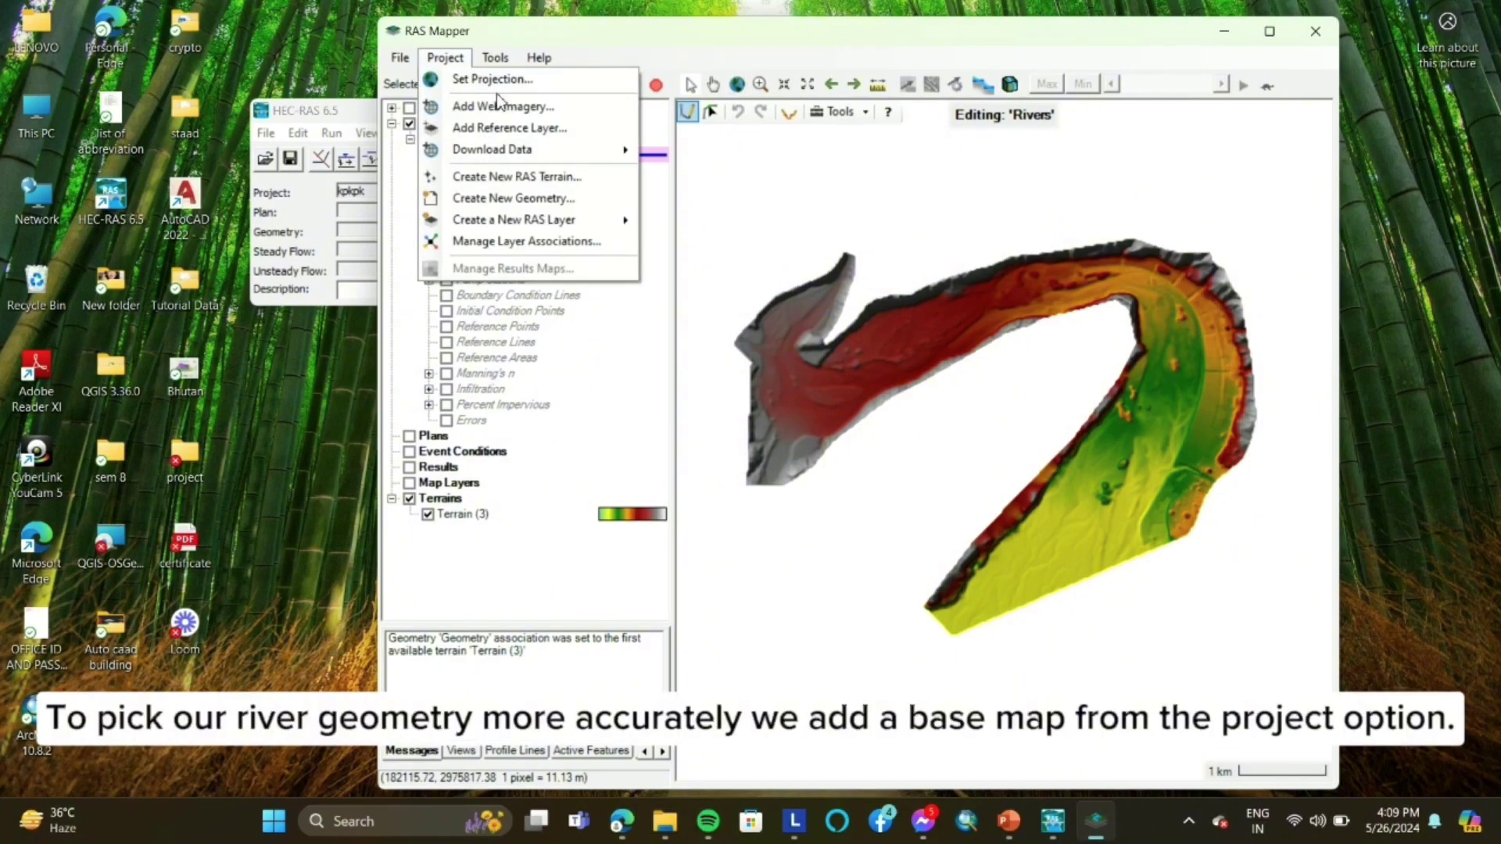
click(501, 106)
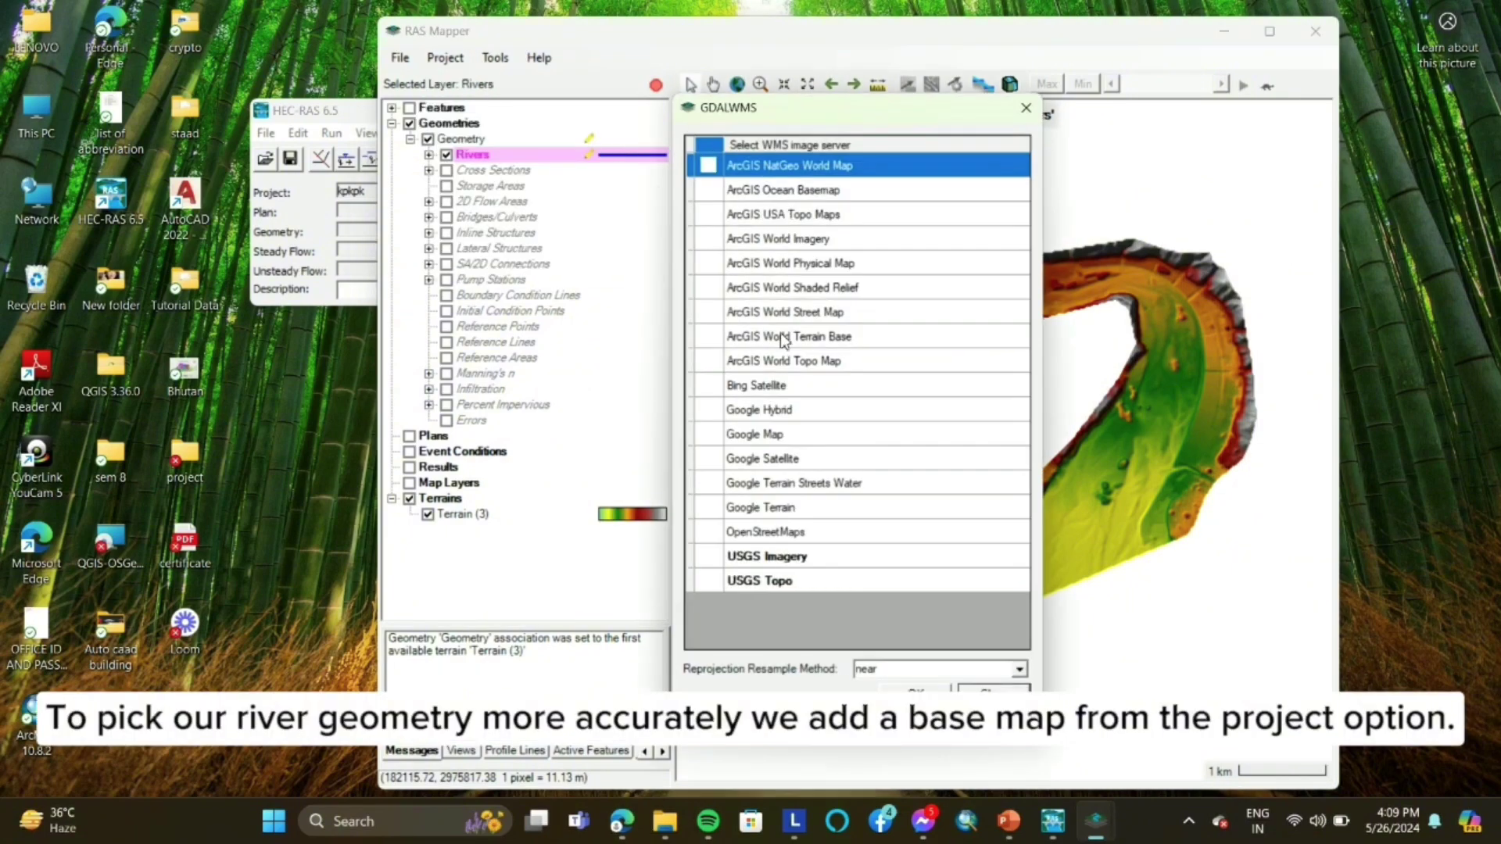
click(798, 438)
click(806, 460)
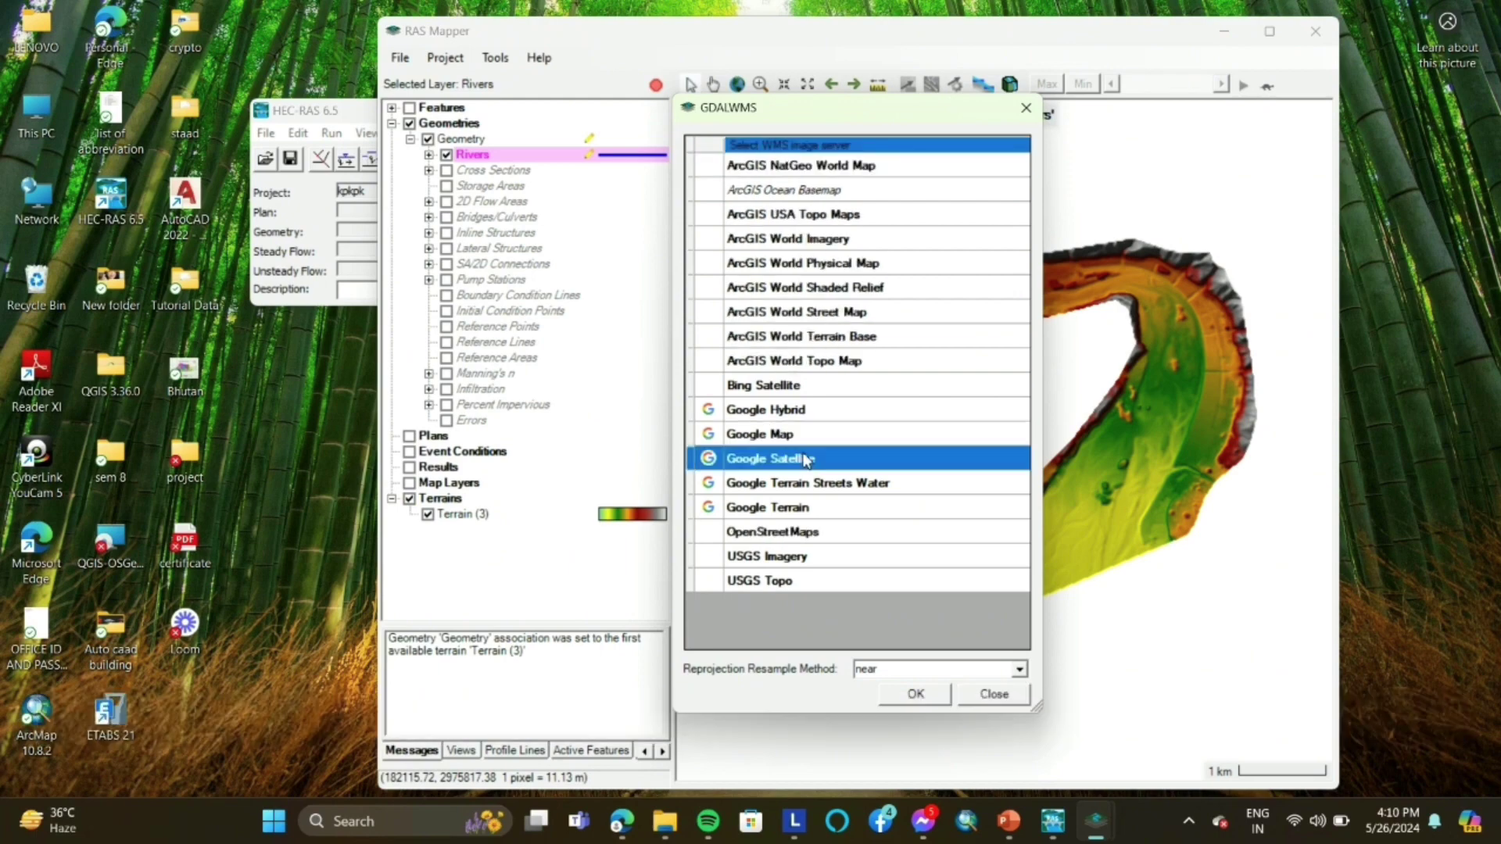
click(916, 694)
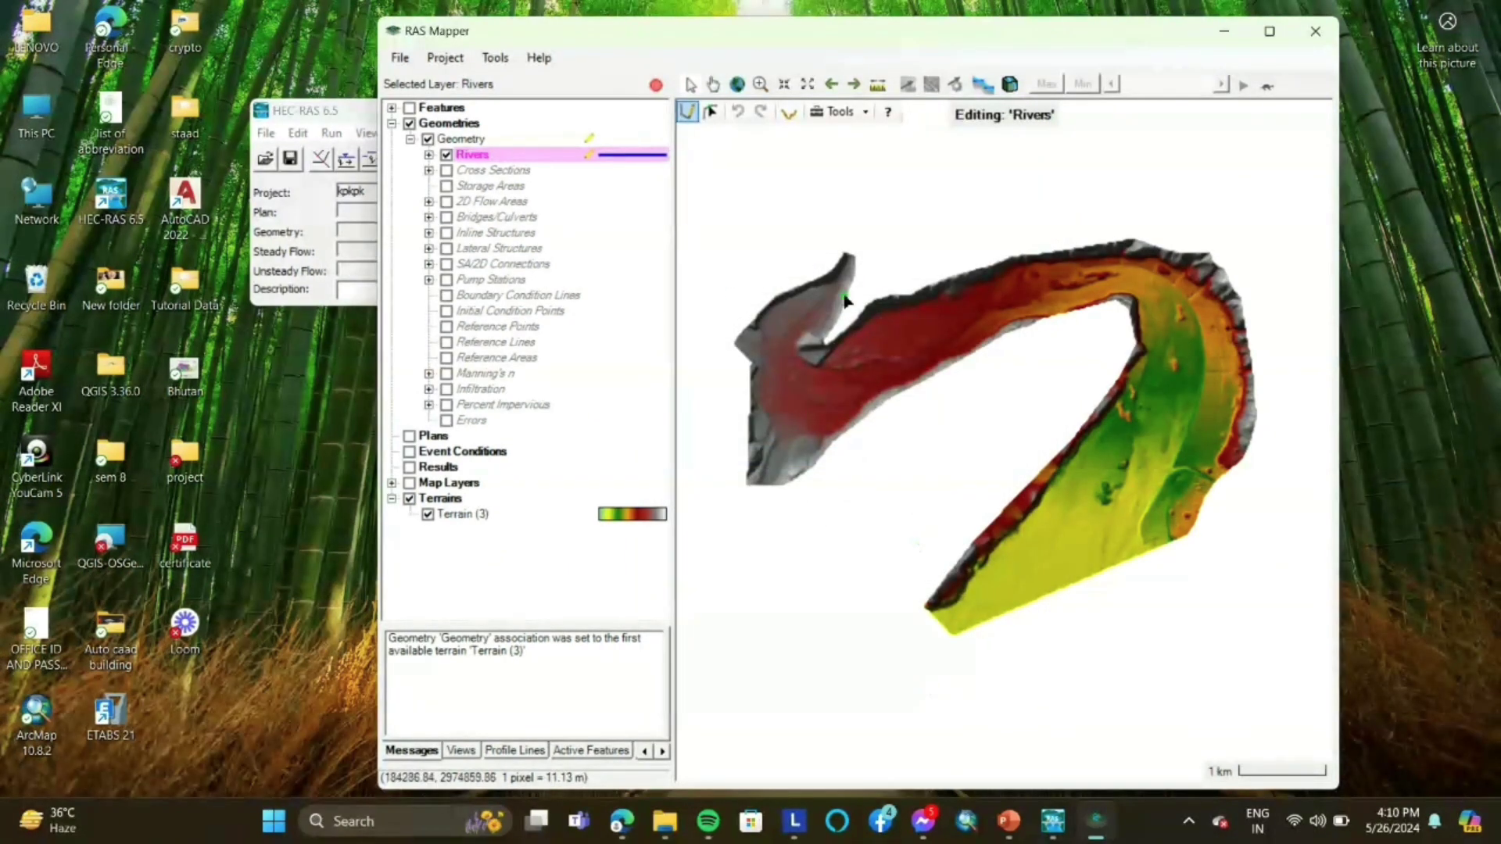
click(409, 483)
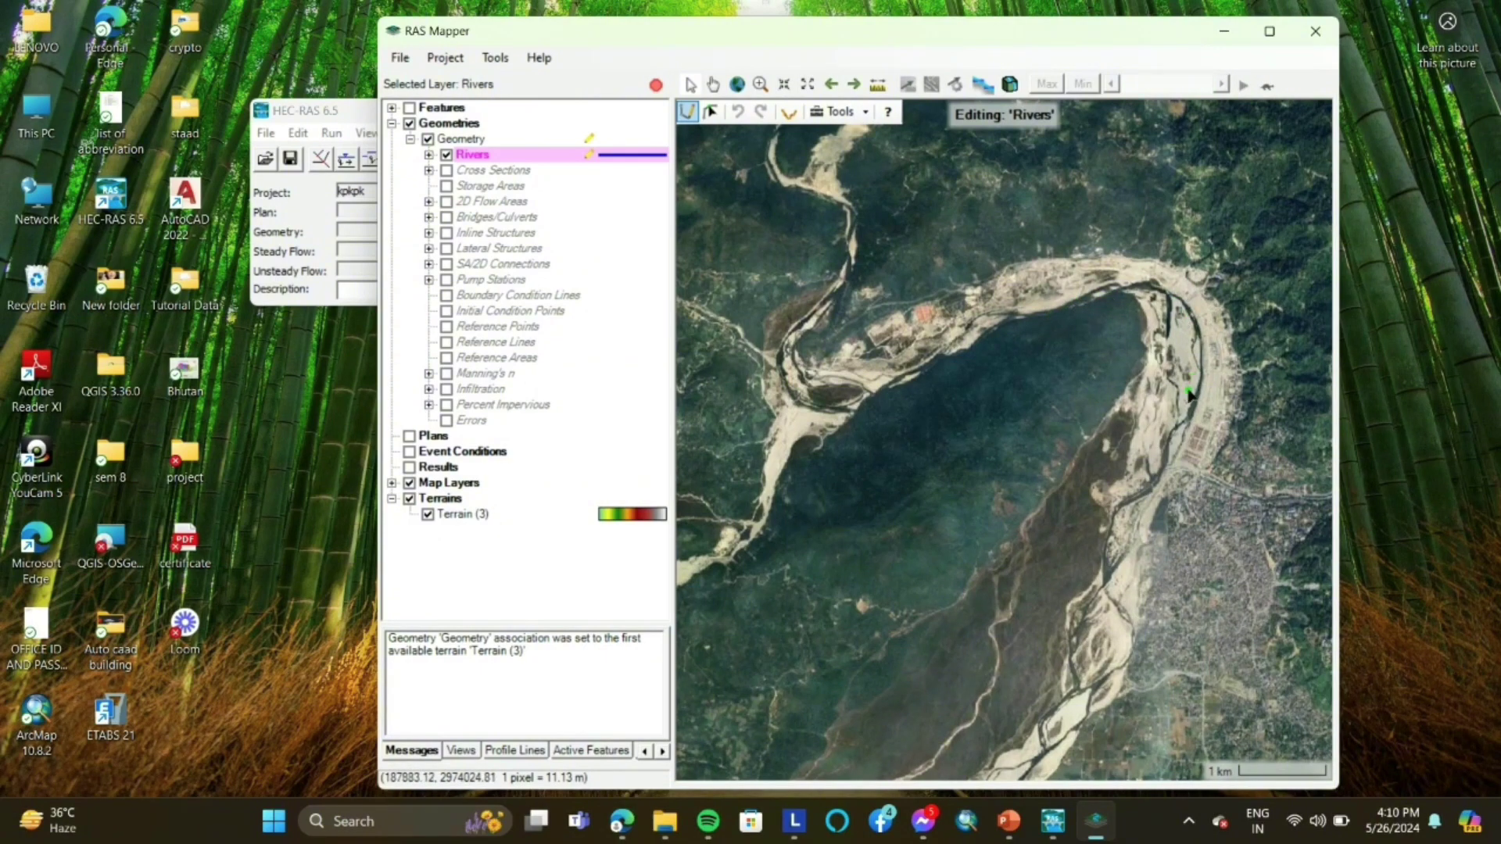
click(409, 483)
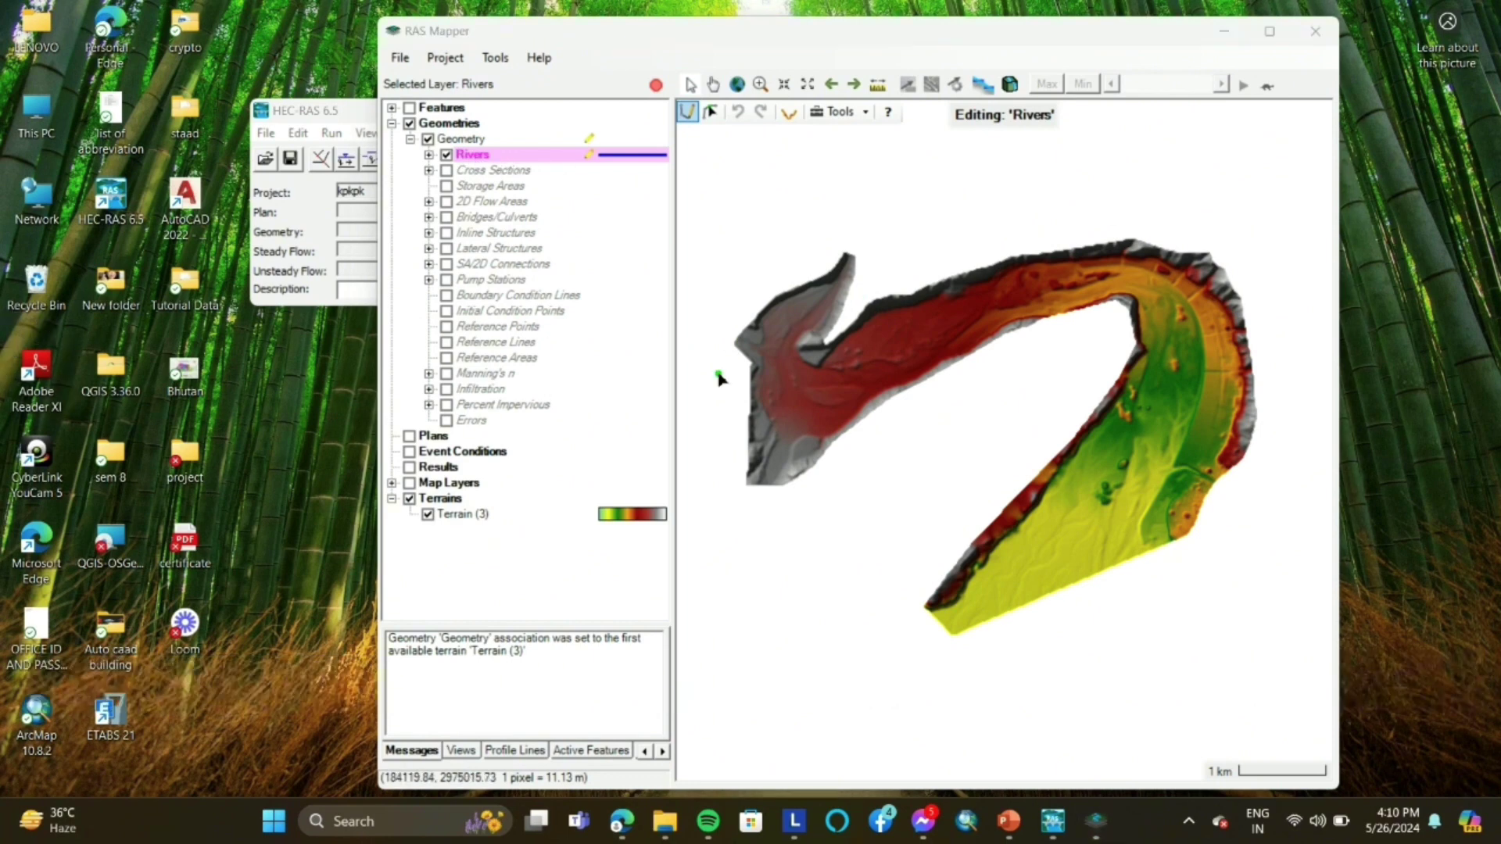
Step: Digitize the river centerline from the northwestern upstream arm around the bend to the southern terrain edge, naming it River 1, Reach 1
click(836, 298)
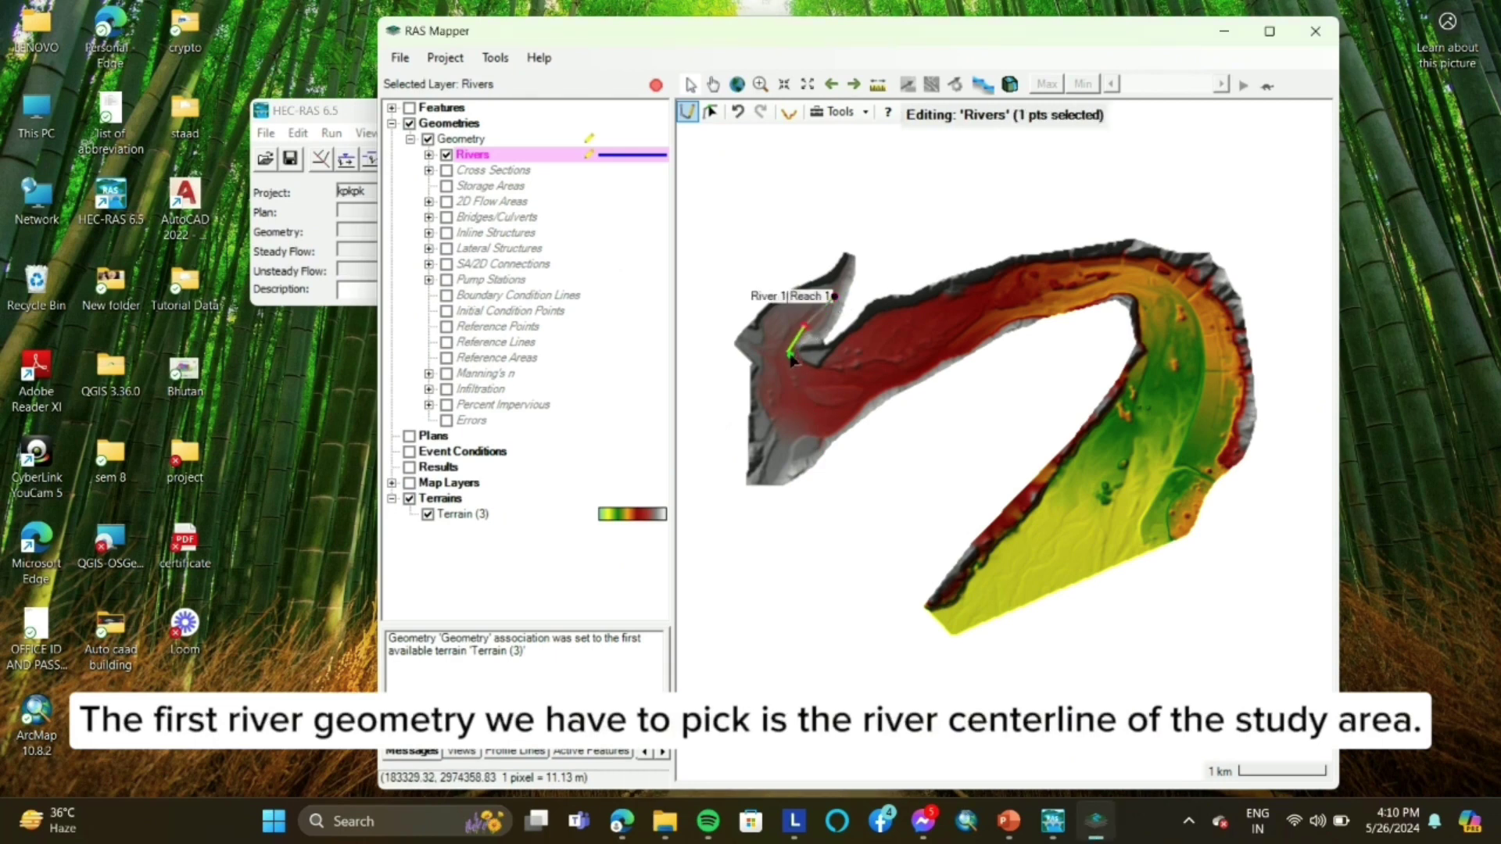
click(788, 353)
click(785, 388)
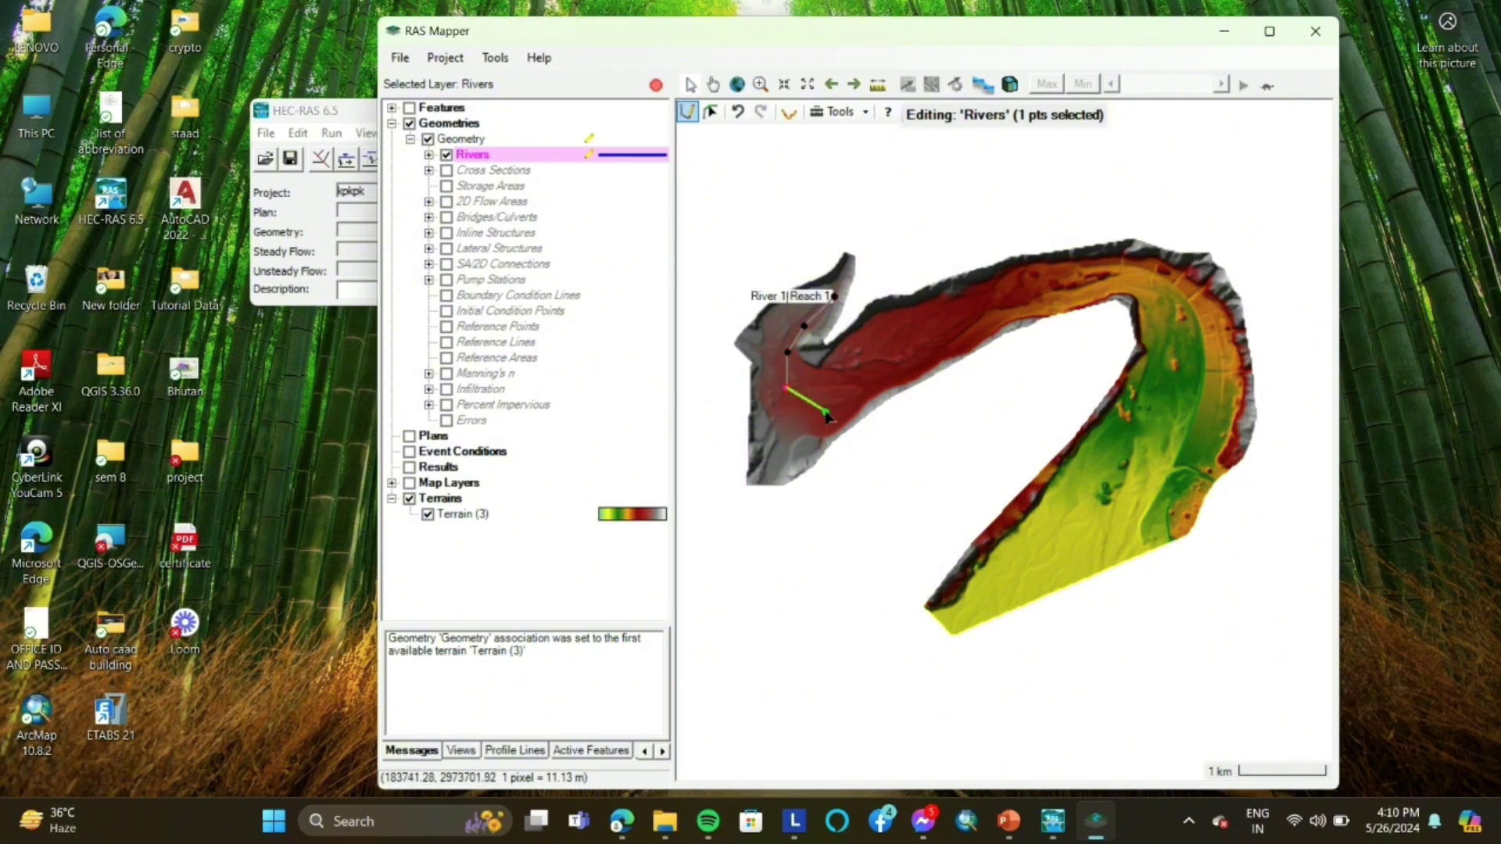
click(825, 410)
click(871, 380)
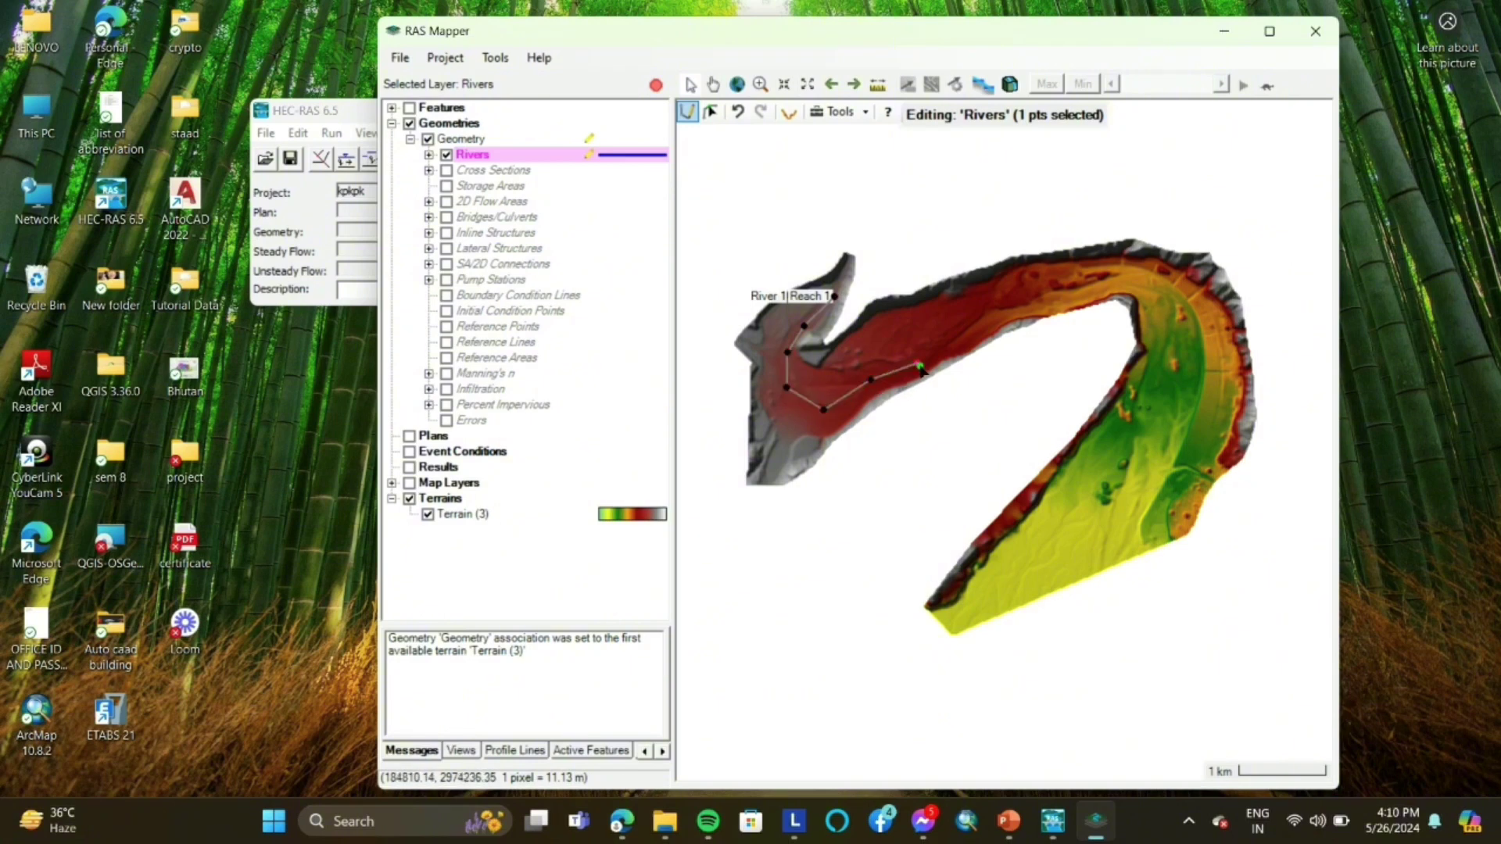
click(958, 334)
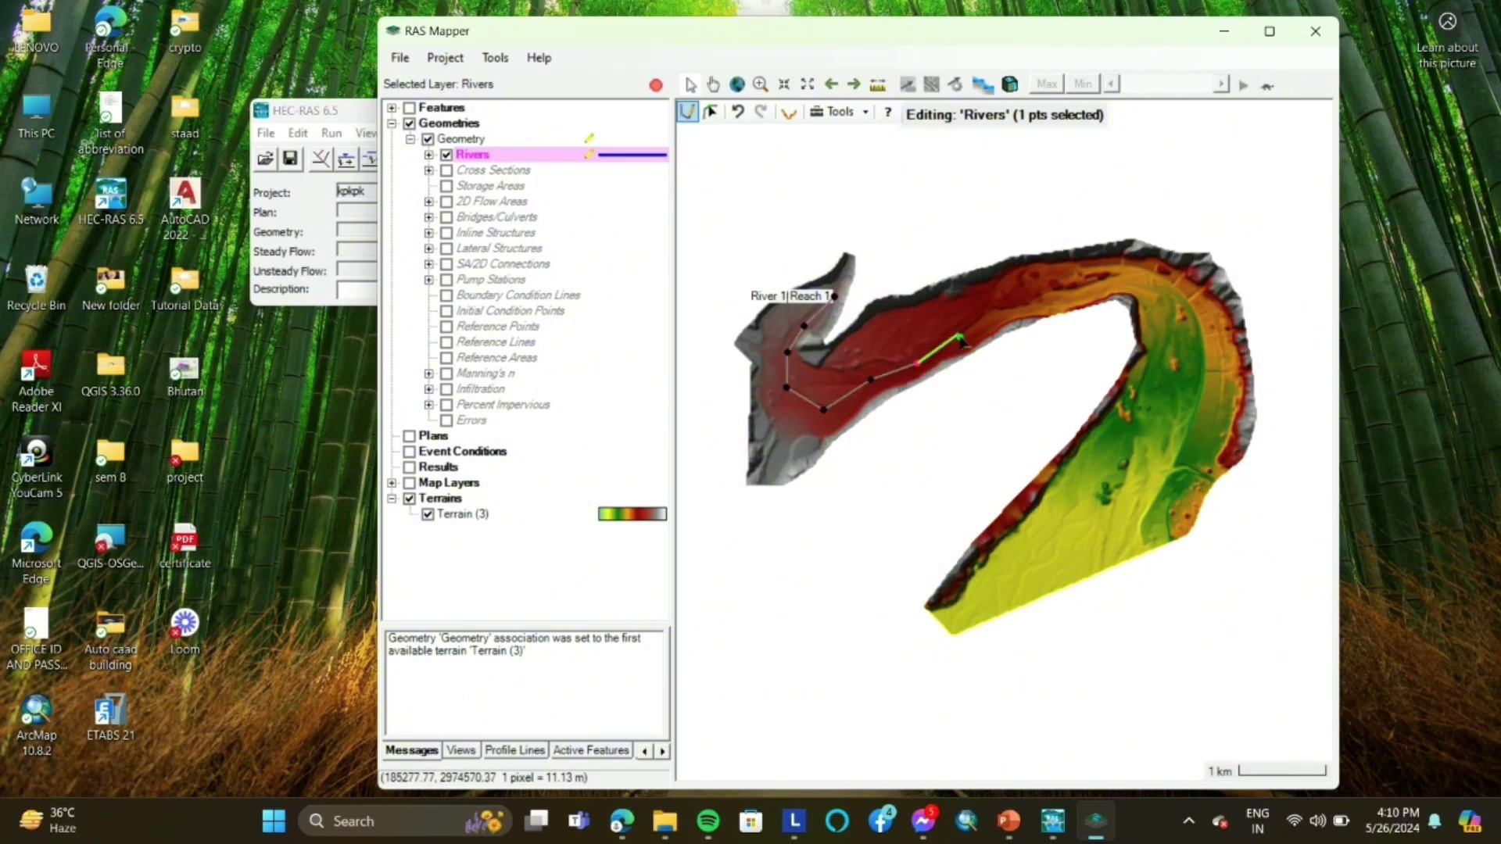
click(1002, 310)
click(1062, 297)
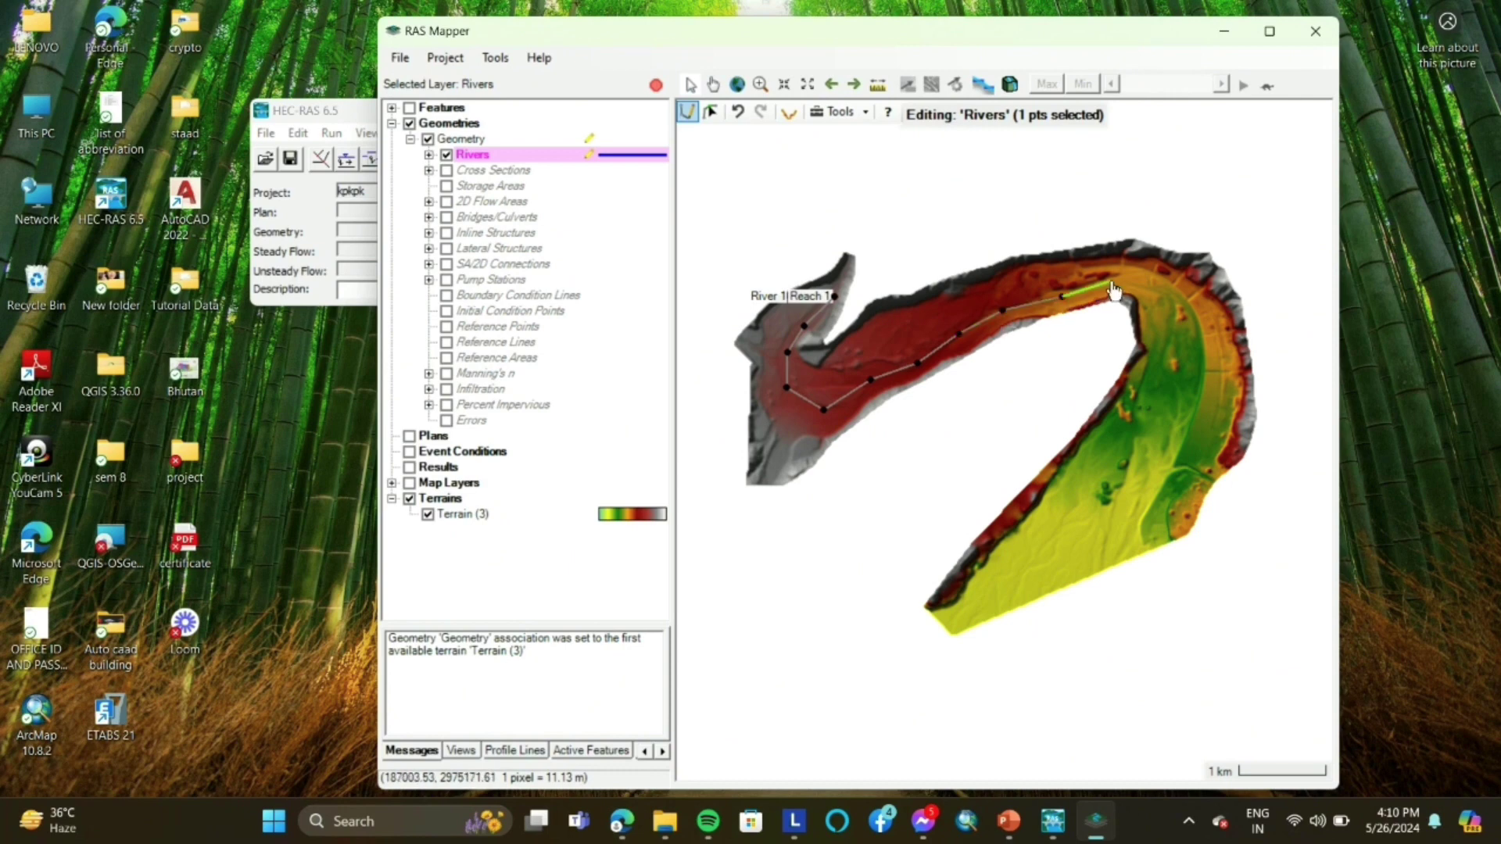
click(1112, 280)
click(1162, 293)
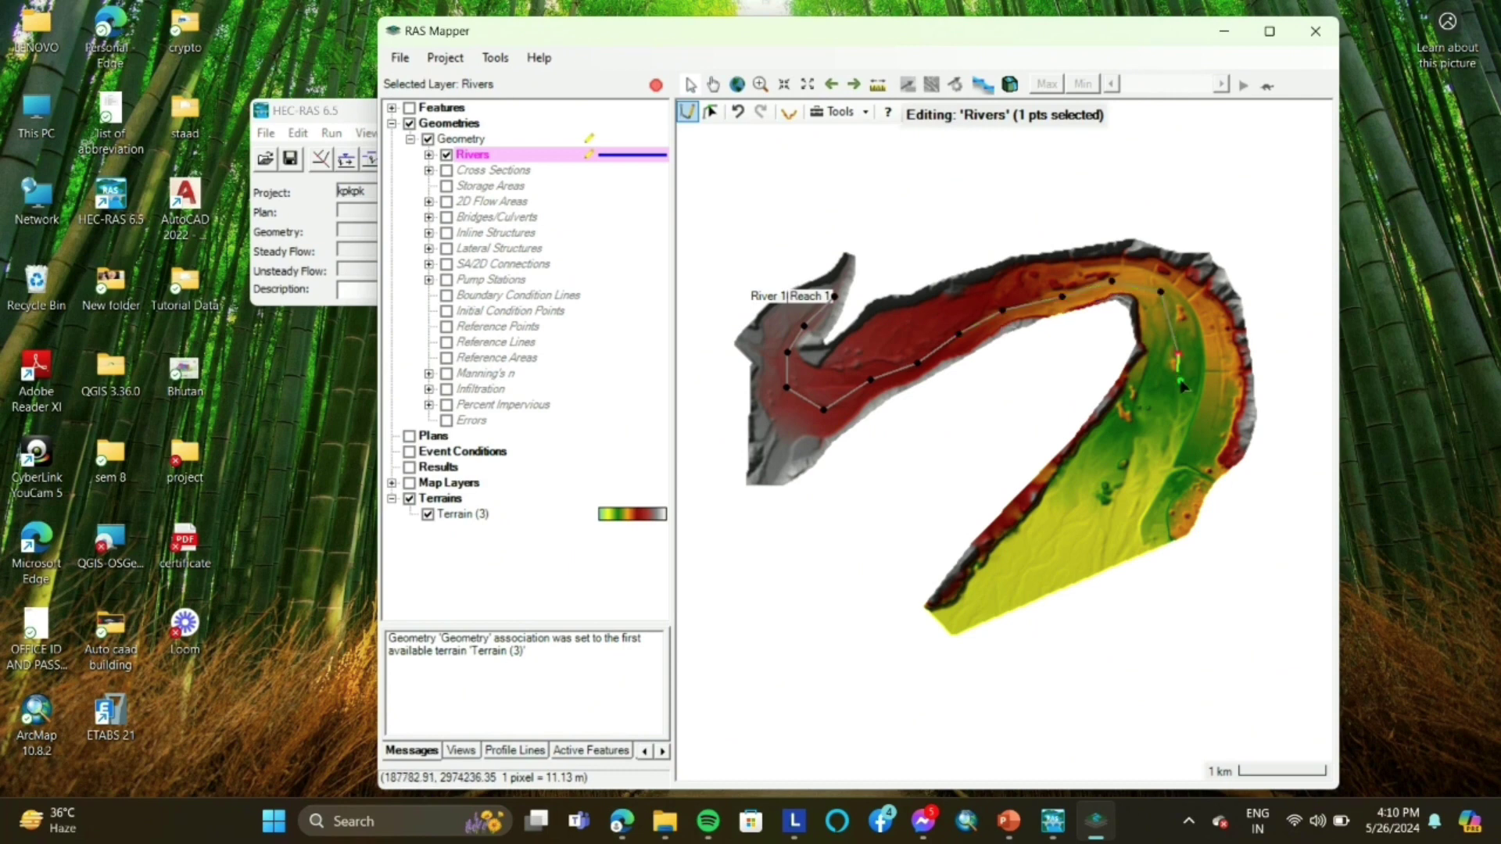
click(1175, 405)
click(1159, 458)
click(1138, 495)
double_click(1129, 555)
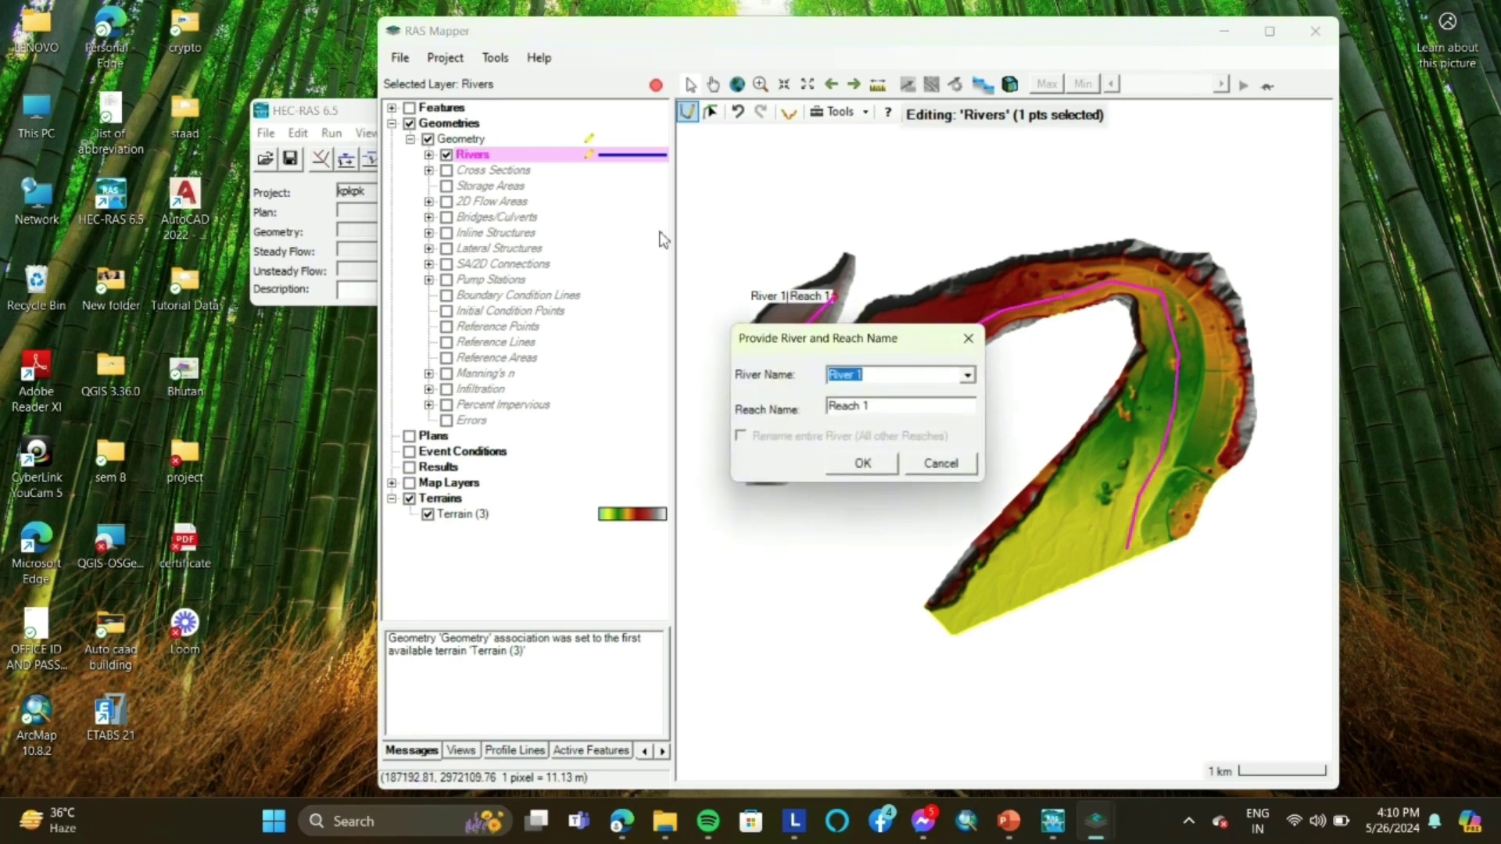
click(861, 465)
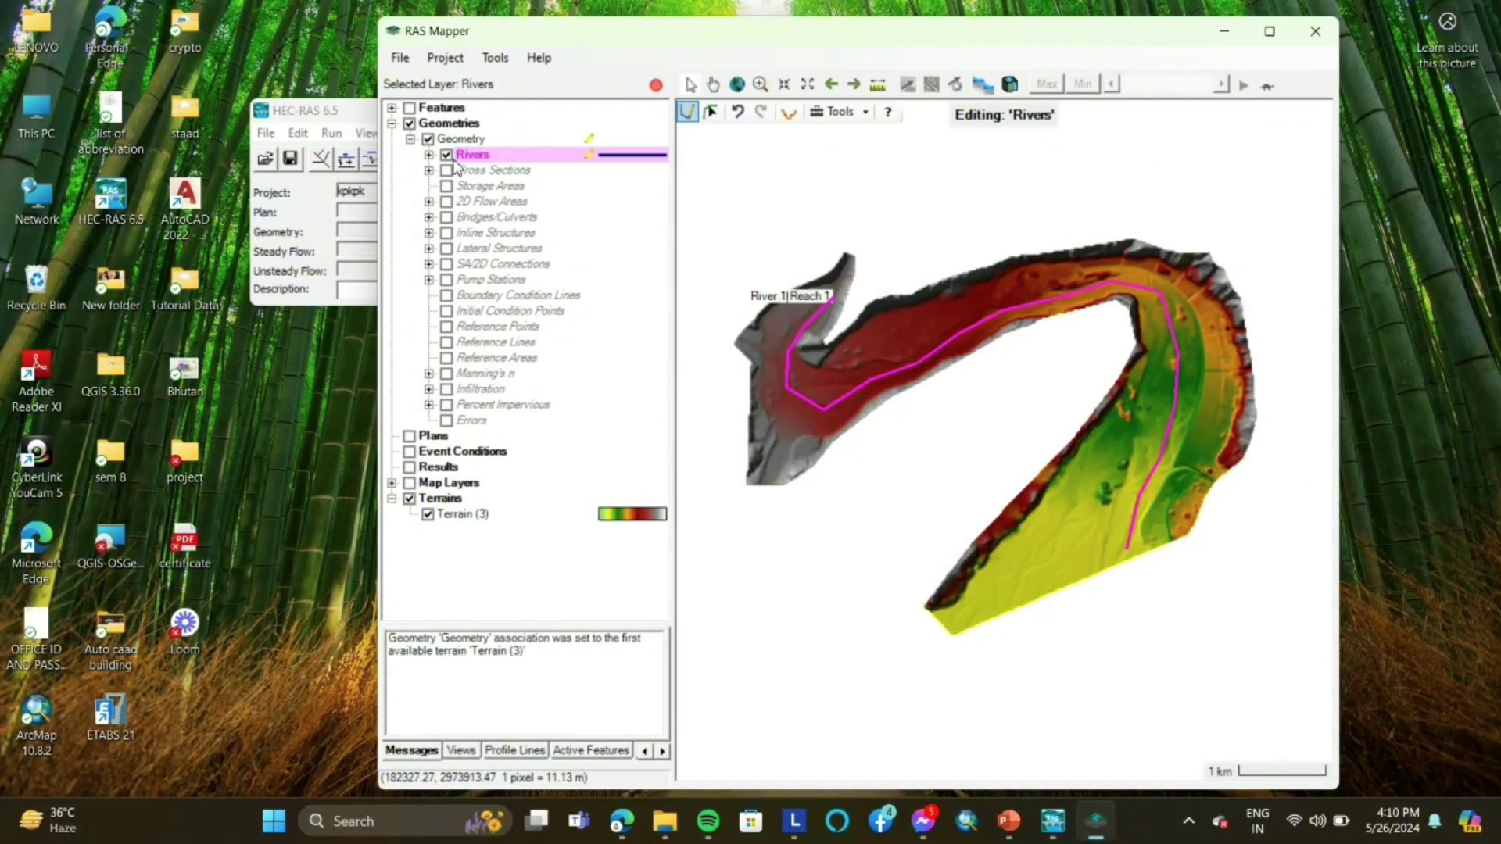
Step: In the Bank Lines layer, digitize the left bank line along the outer side of the bend from the upstream to the downstream end
click(428, 156)
click(495, 188)
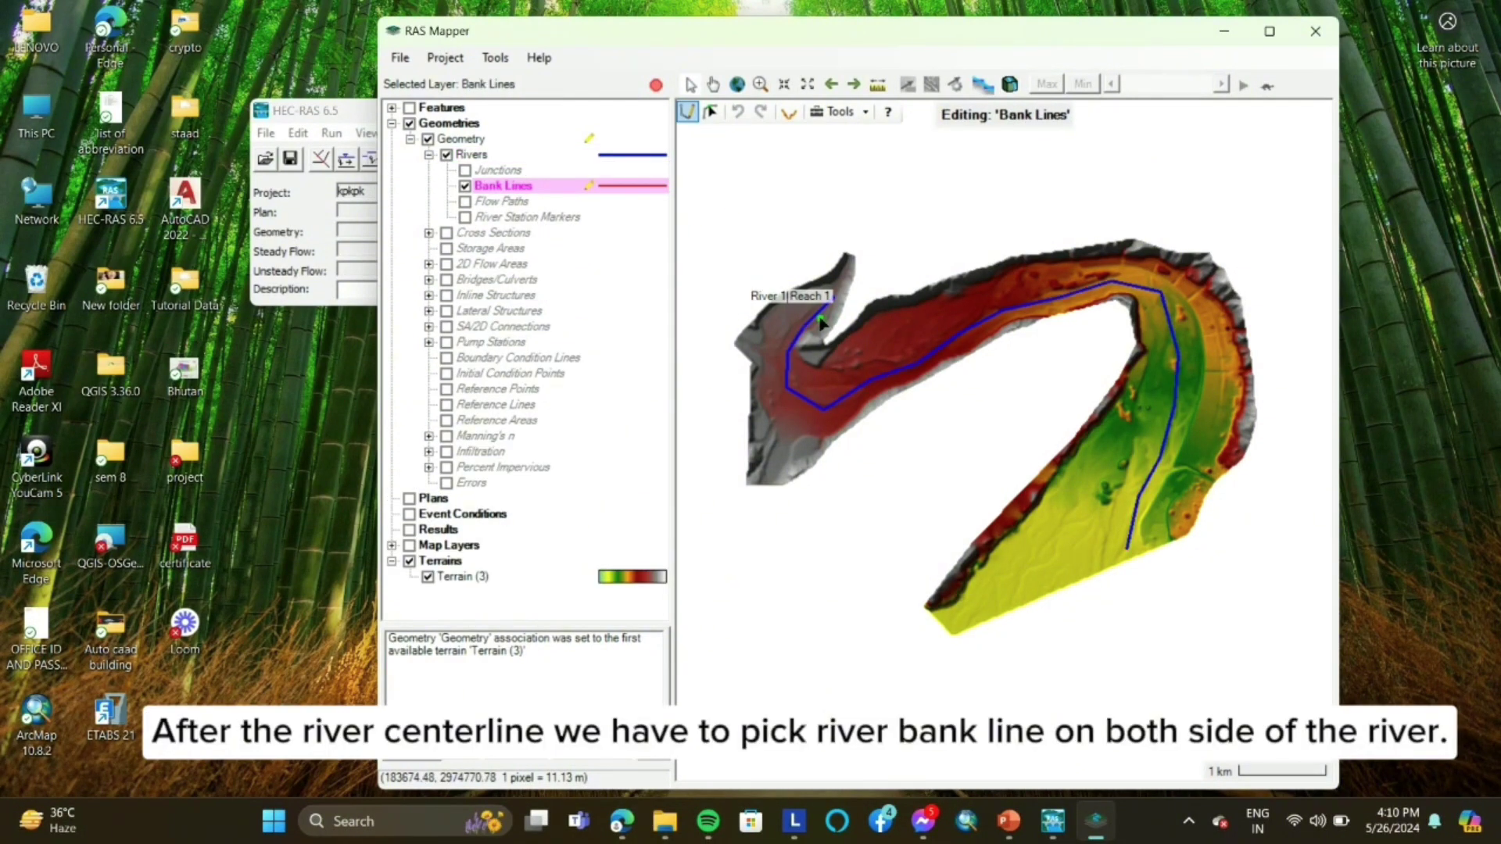
scroll(826, 321, up, 2)
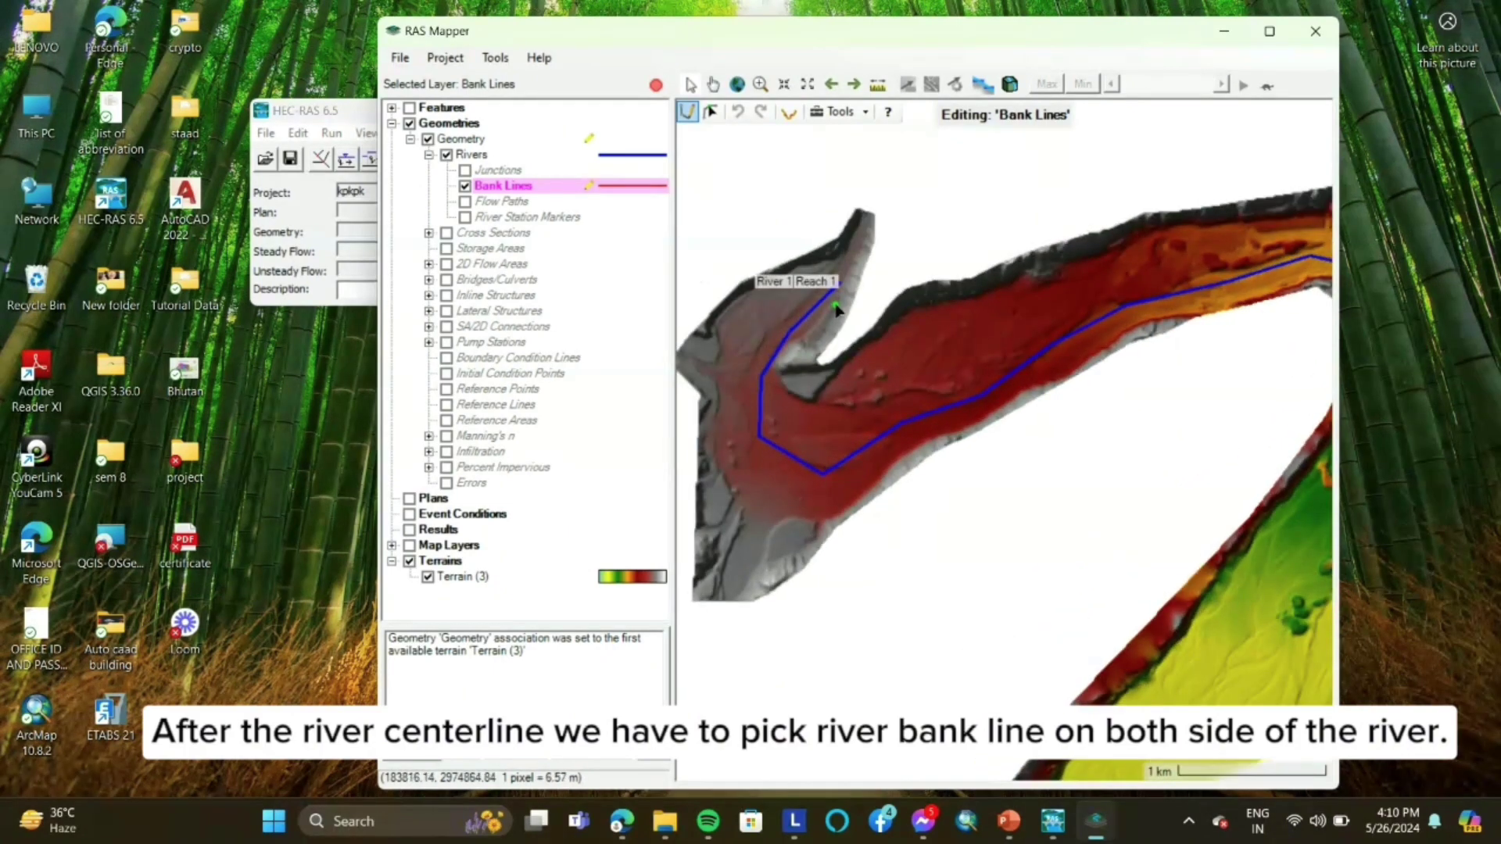
click(840, 291)
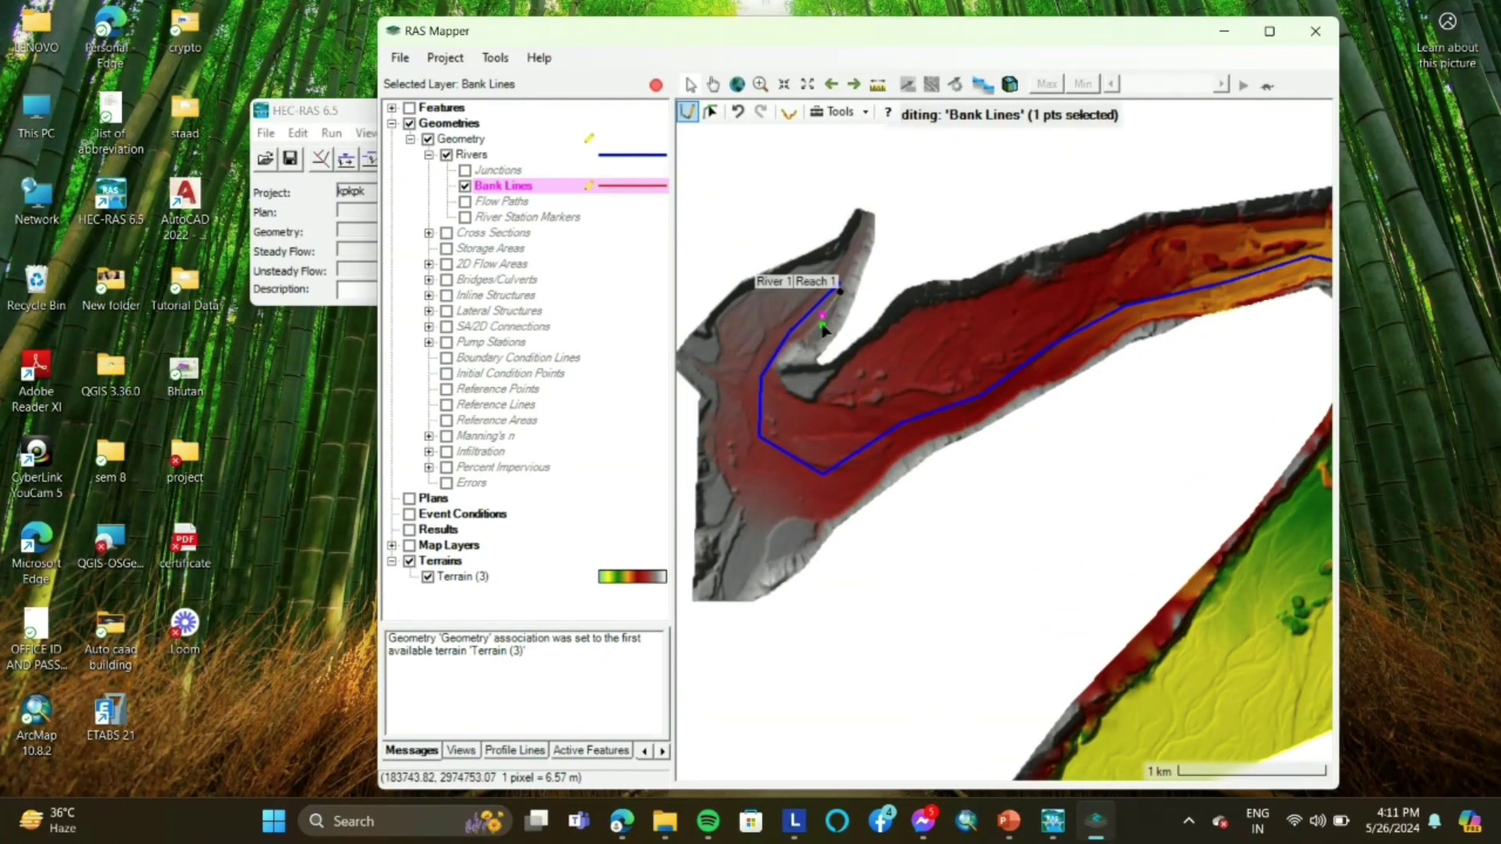
click(823, 314)
click(792, 352)
click(784, 371)
click(780, 391)
click(797, 420)
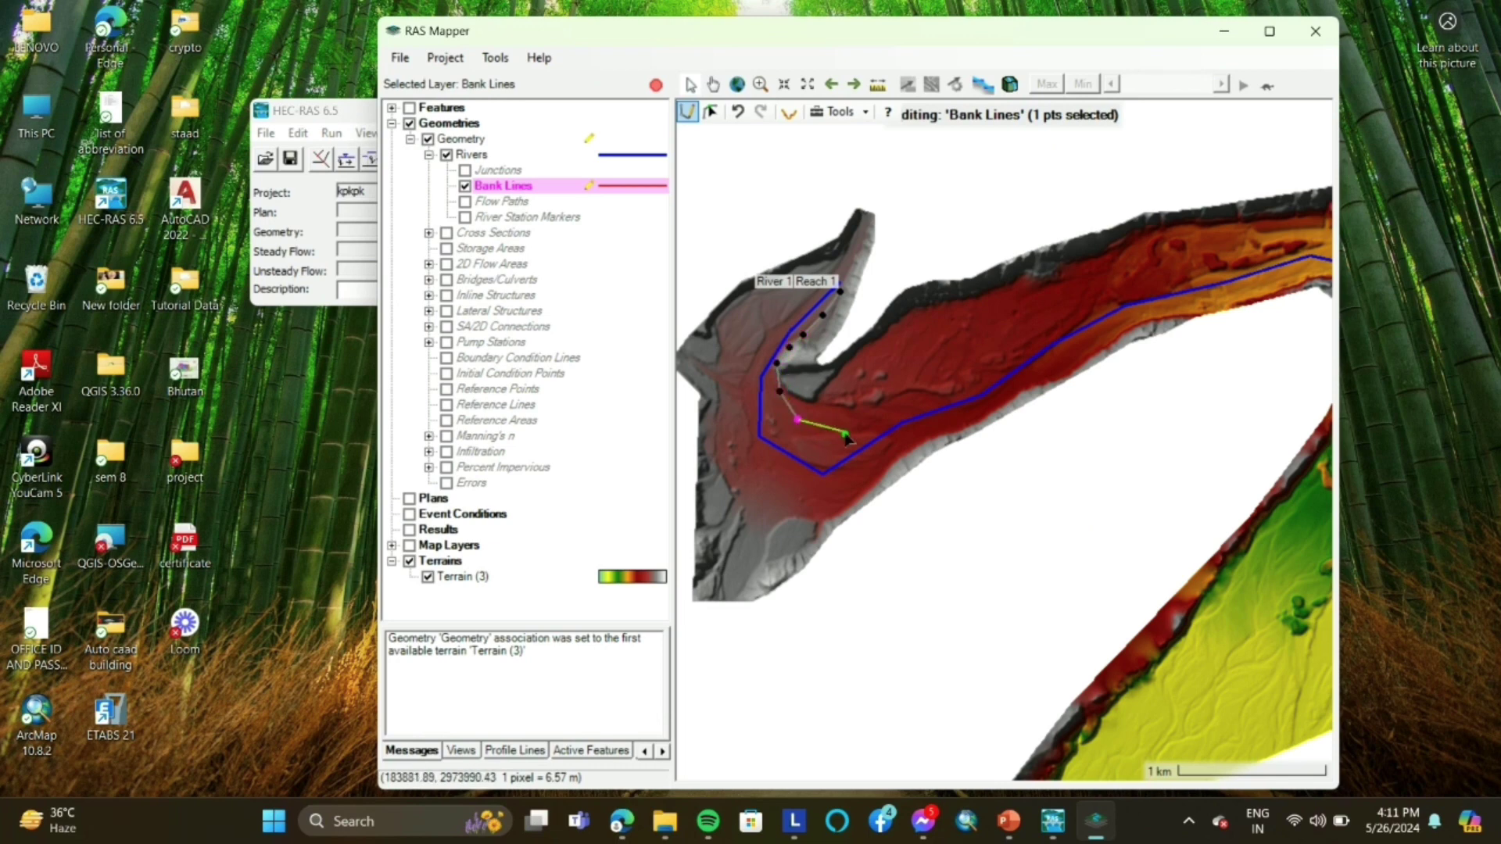
click(845, 430)
click(947, 390)
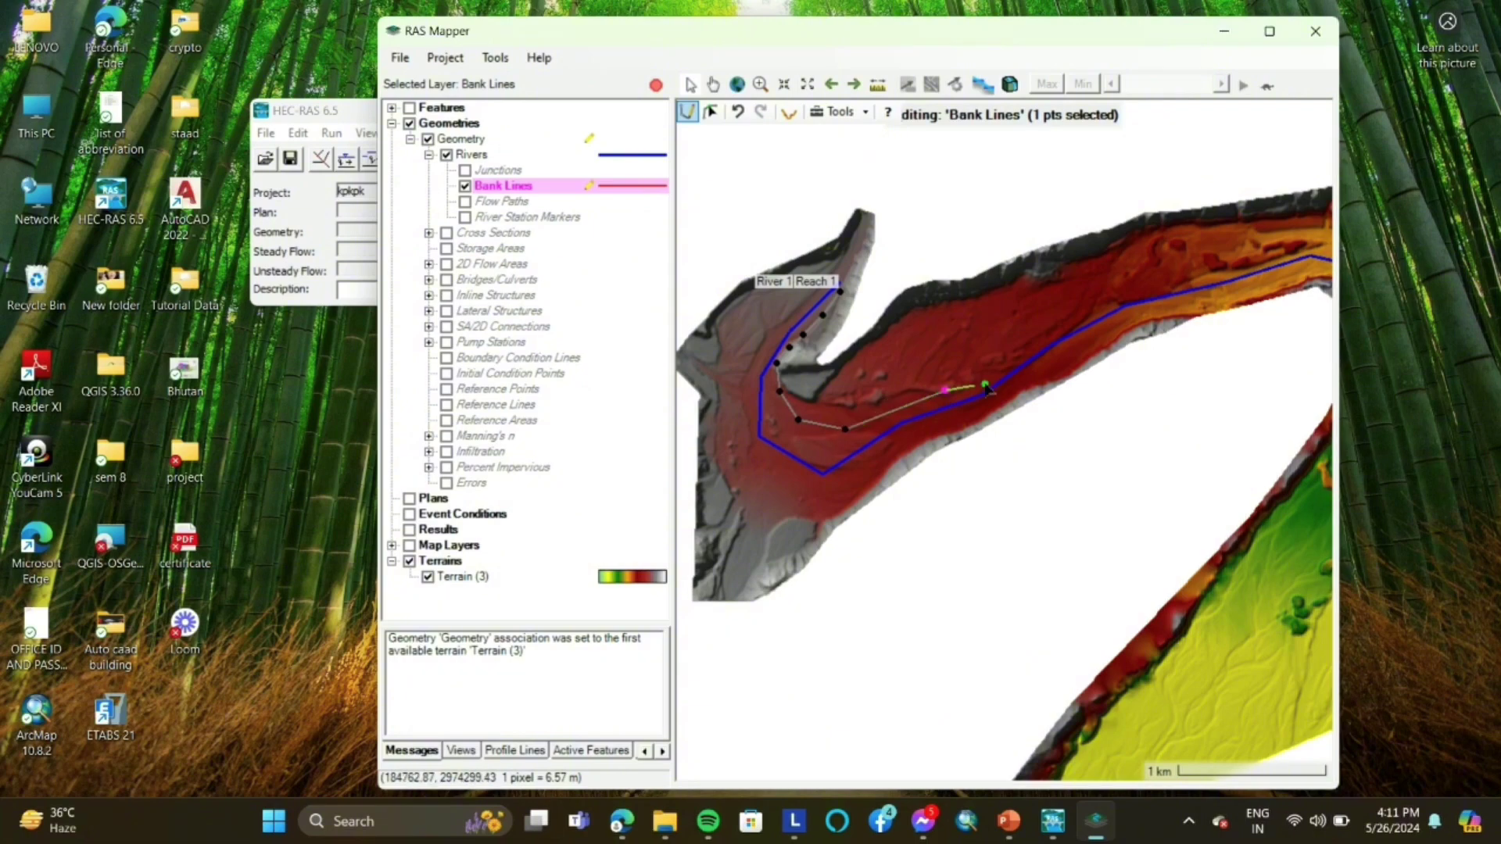
click(1029, 337)
click(1119, 301)
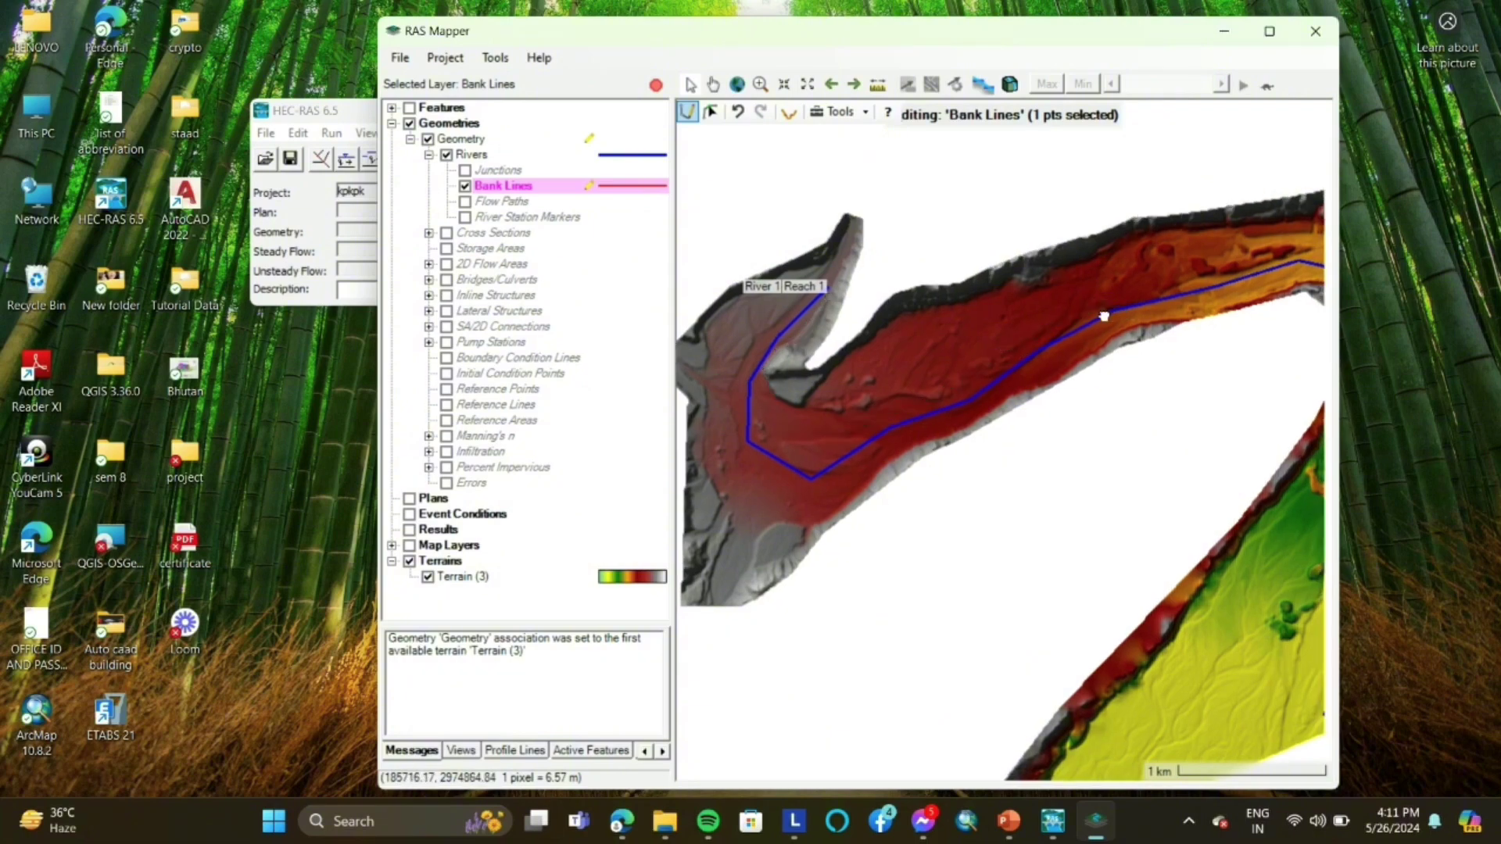
scroll(1094, 301, down, 1)
scroll(1071, 297, up, 1)
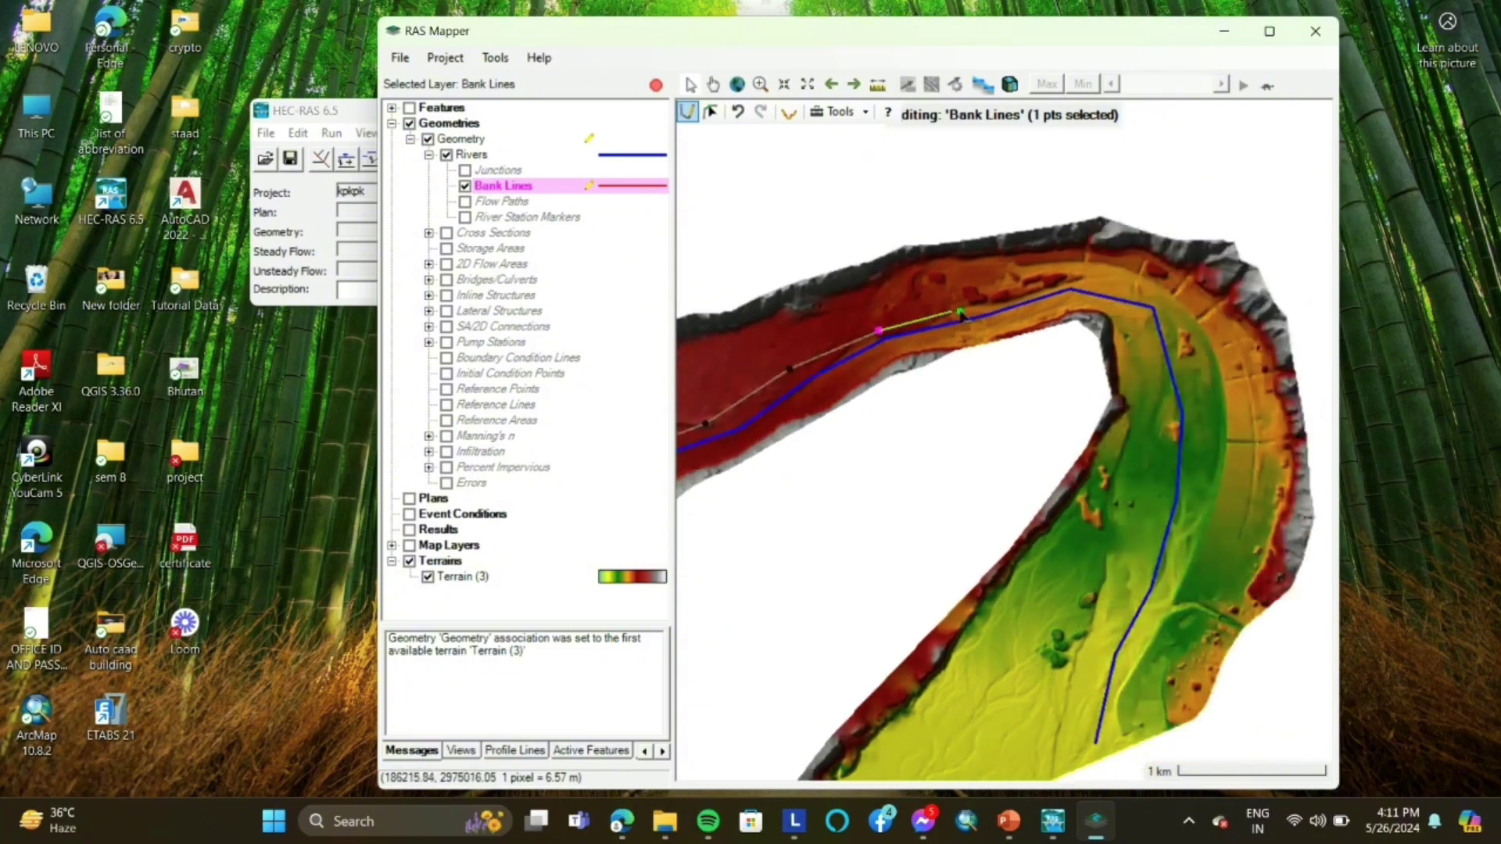
click(1079, 277)
click(1159, 300)
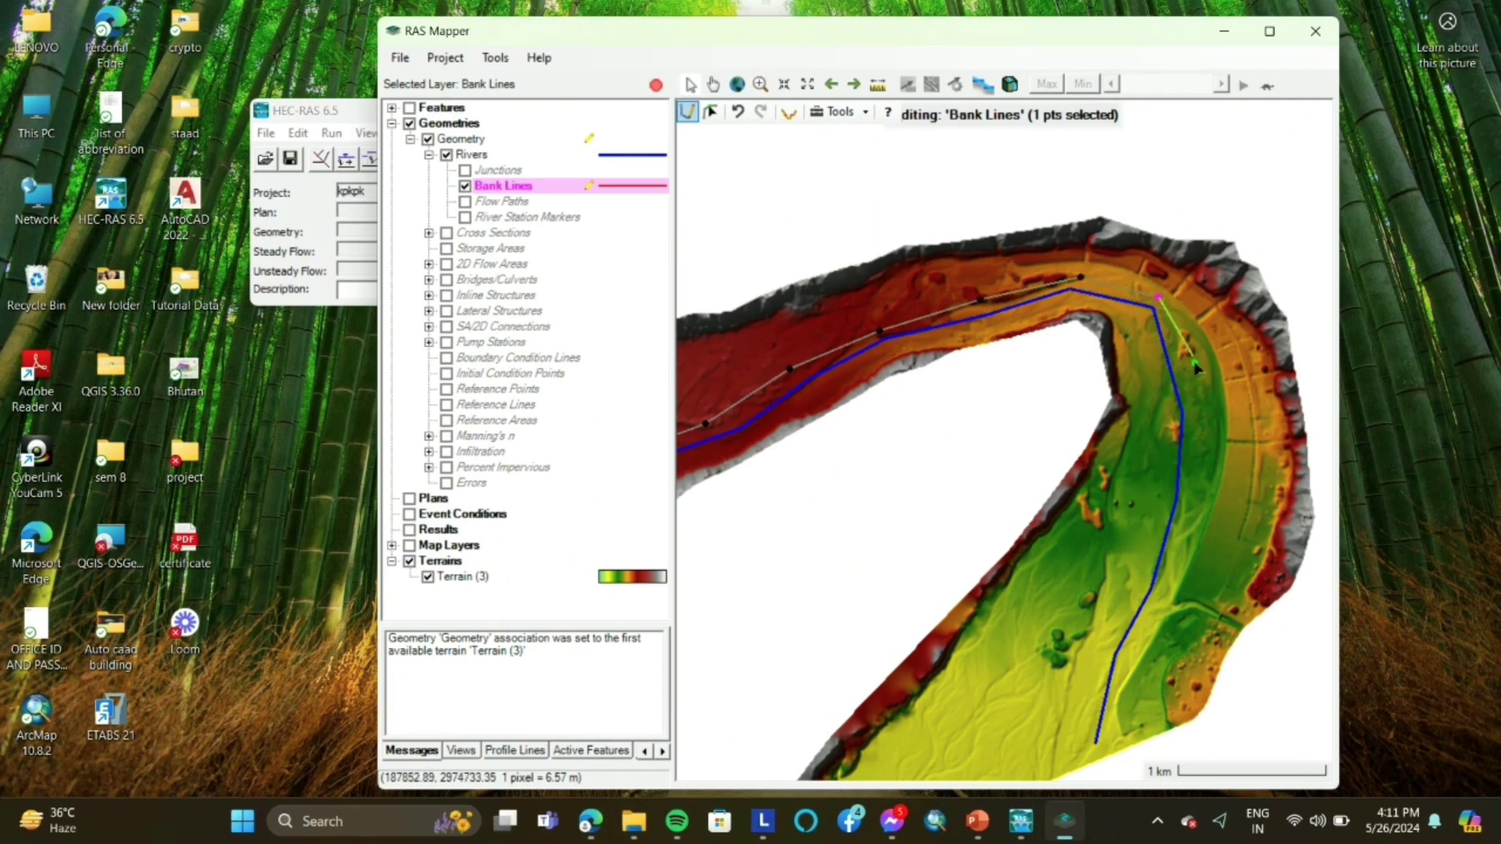
click(1192, 386)
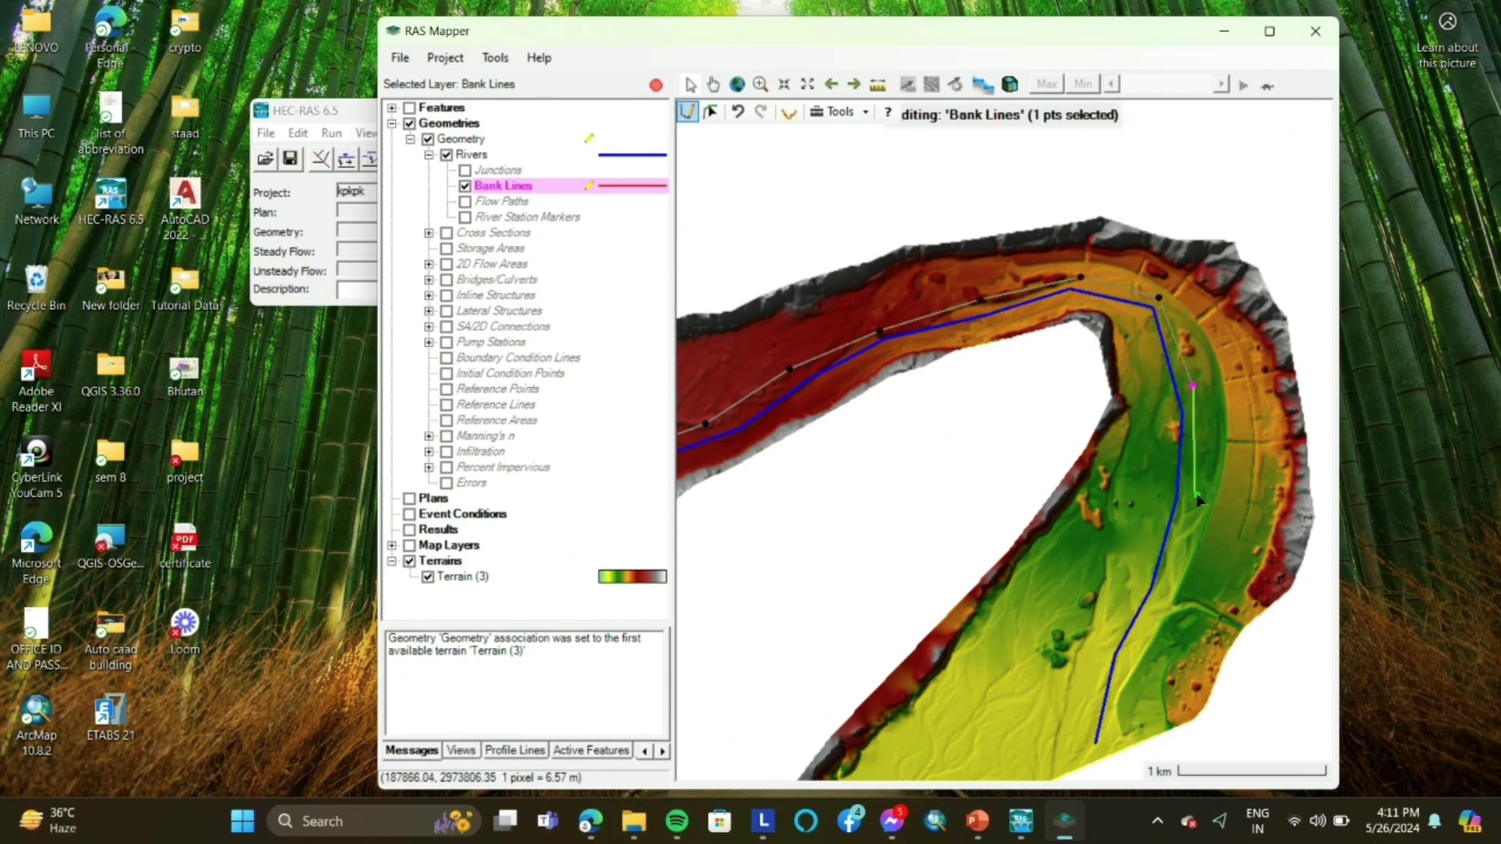
click(1194, 492)
click(1178, 561)
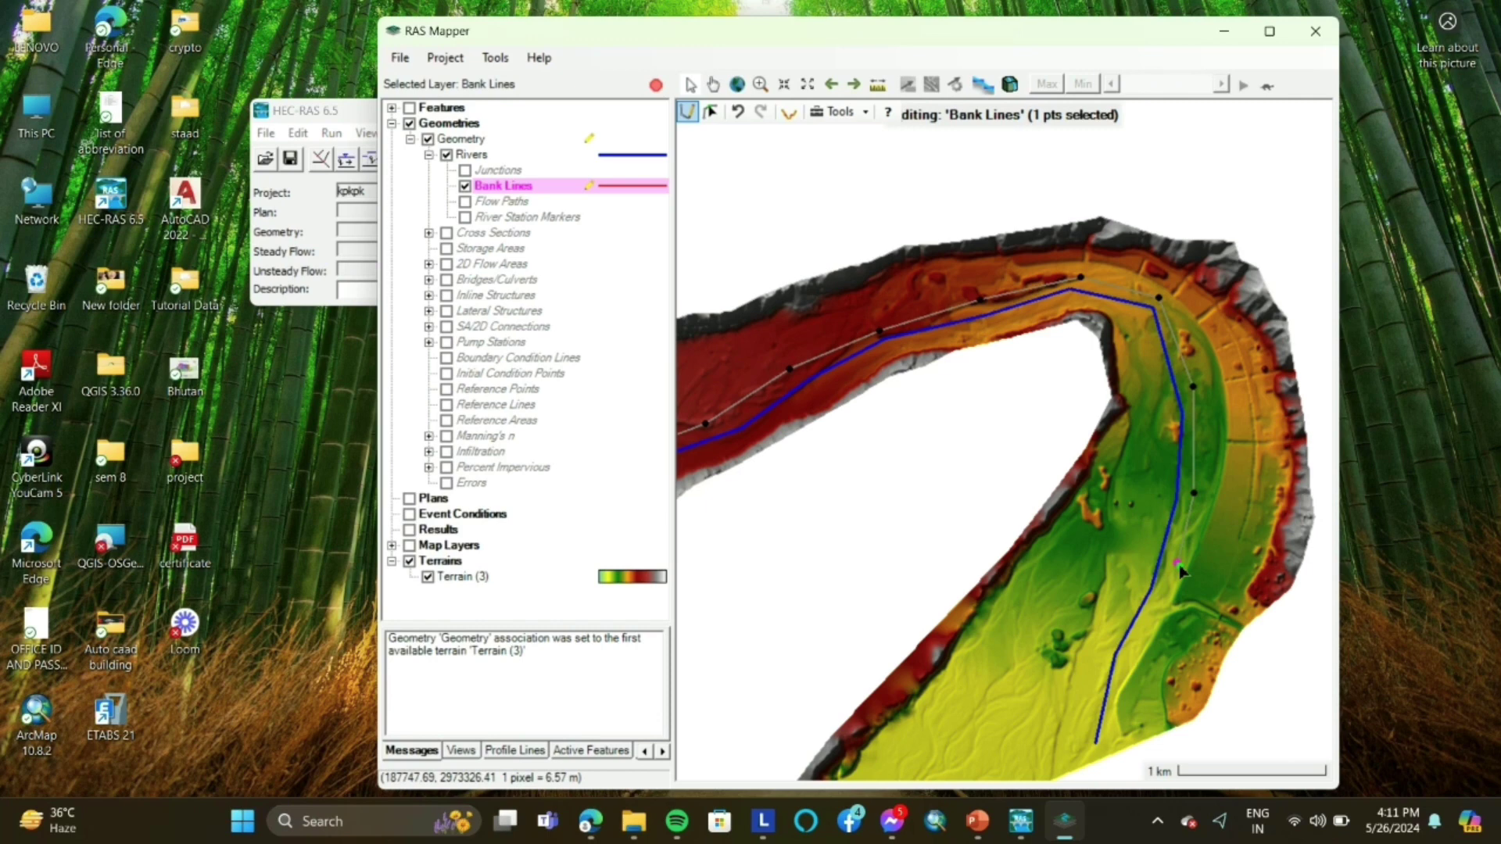
click(1153, 623)
click(1119, 680)
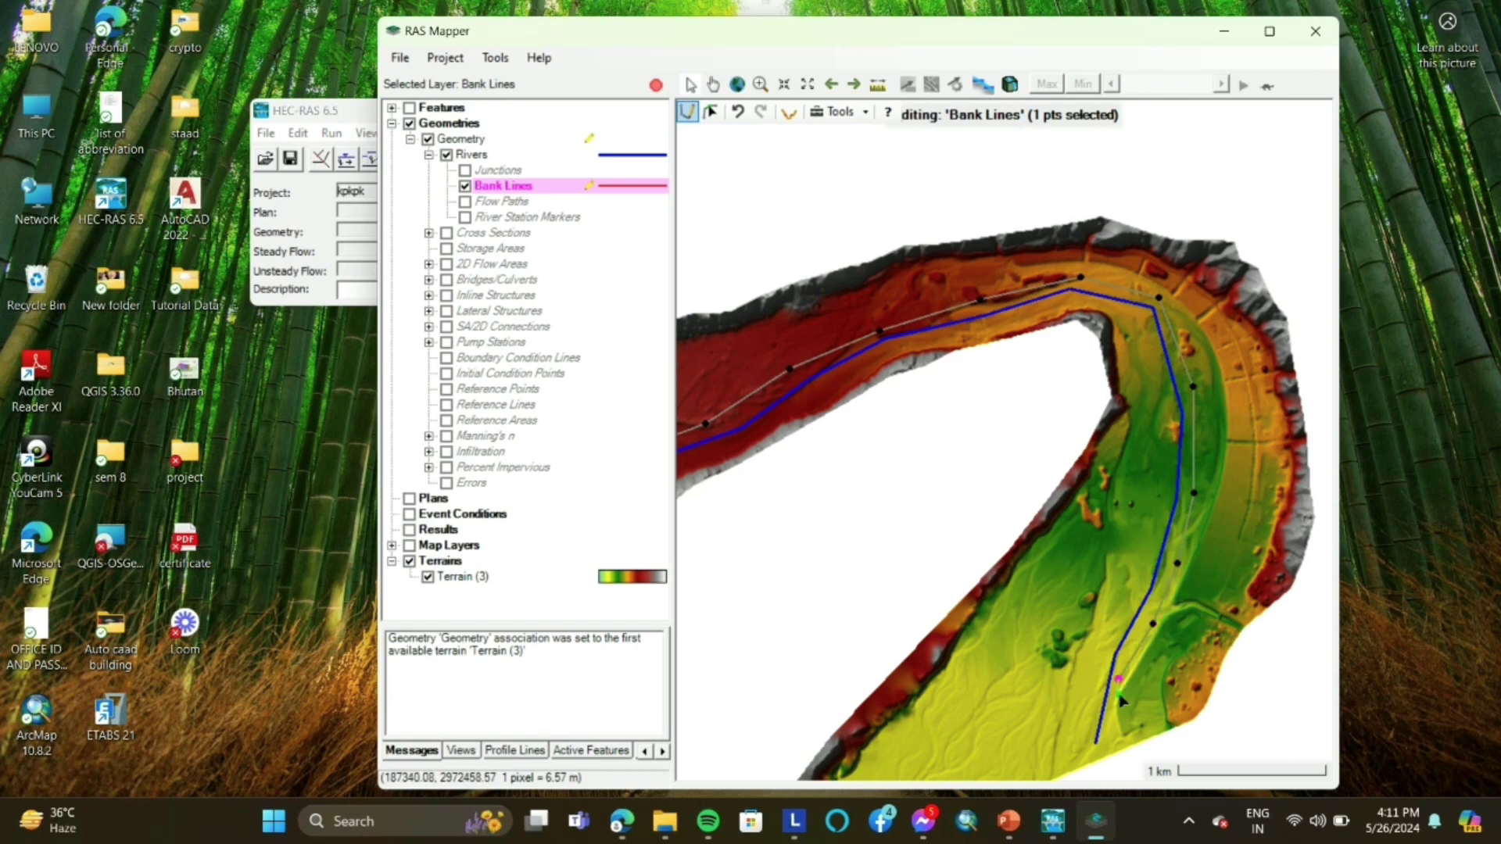
click(1108, 730)
double_click(1116, 749)
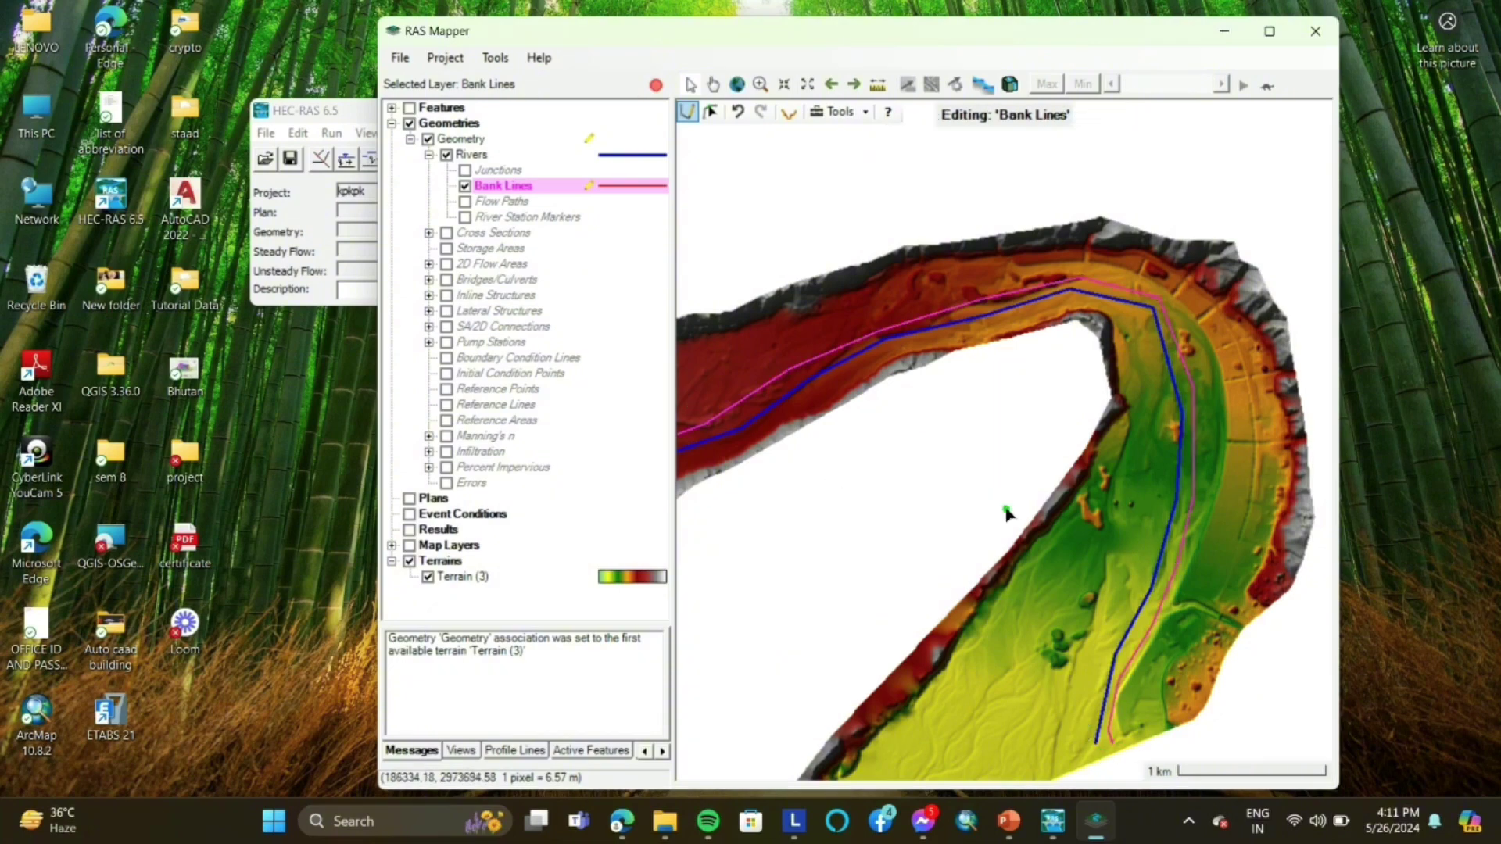
Step: Digitize the right bank line from the upstream arm, along the inner side of the main bend, to the river's southern downstream end
key(Left)
scroll(1033, 250, up, 2)
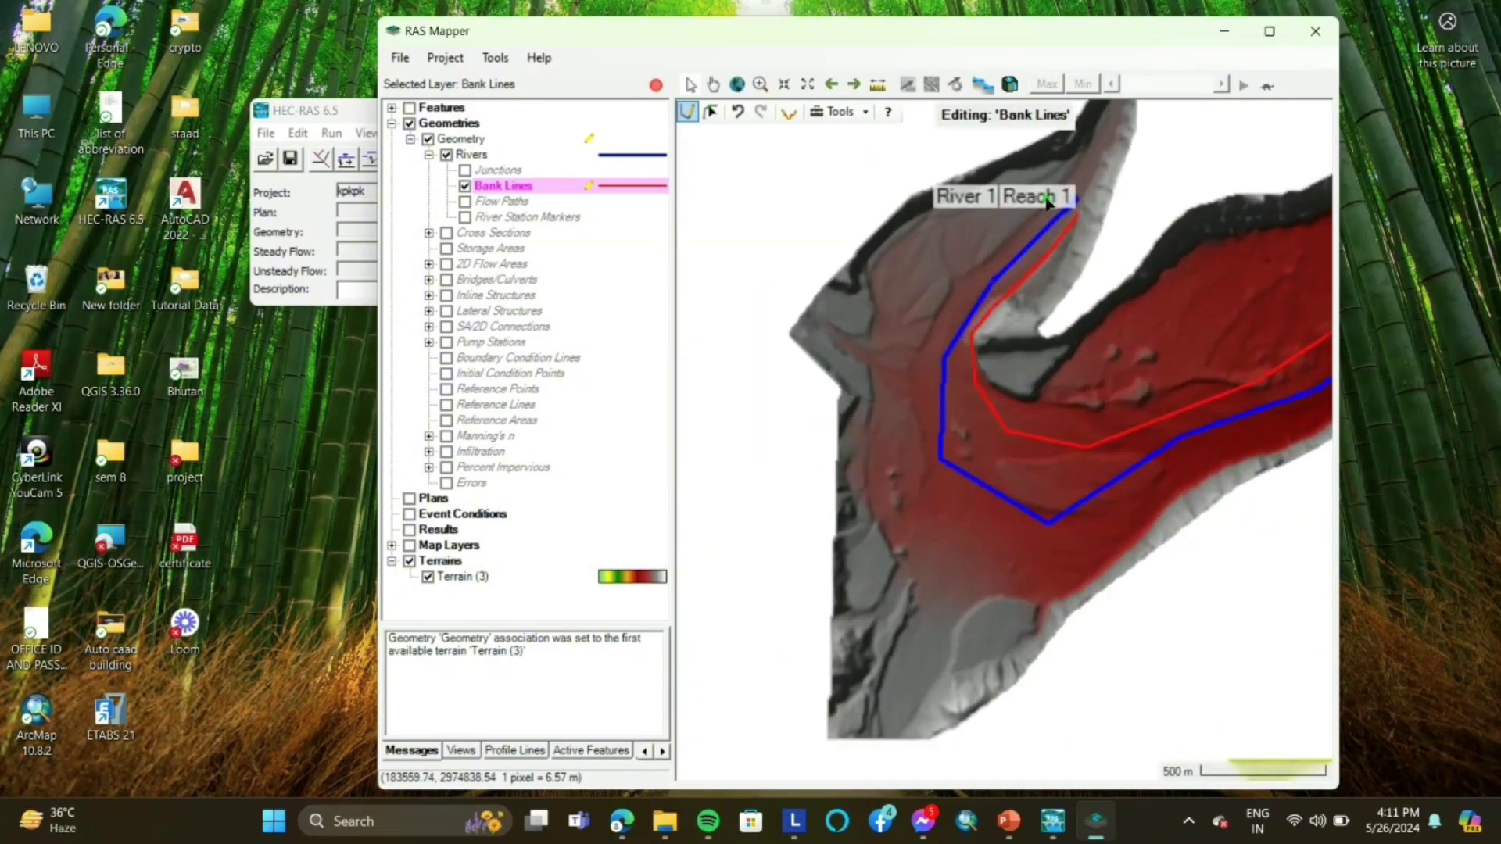
drag(1054, 208, 1015, 243)
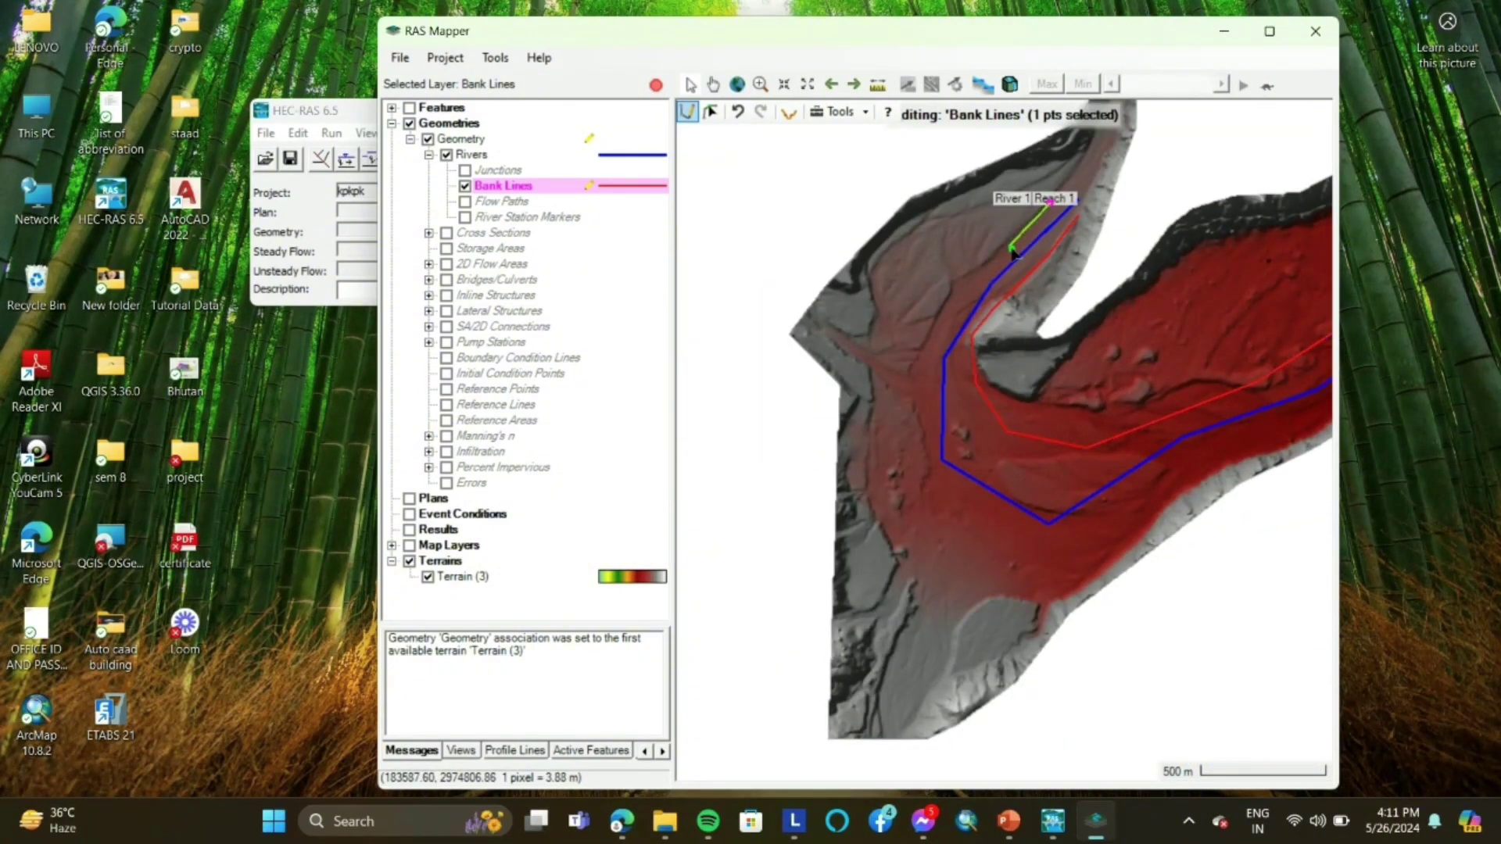
click(1010, 246)
click(961, 291)
click(923, 347)
click(912, 409)
click(927, 486)
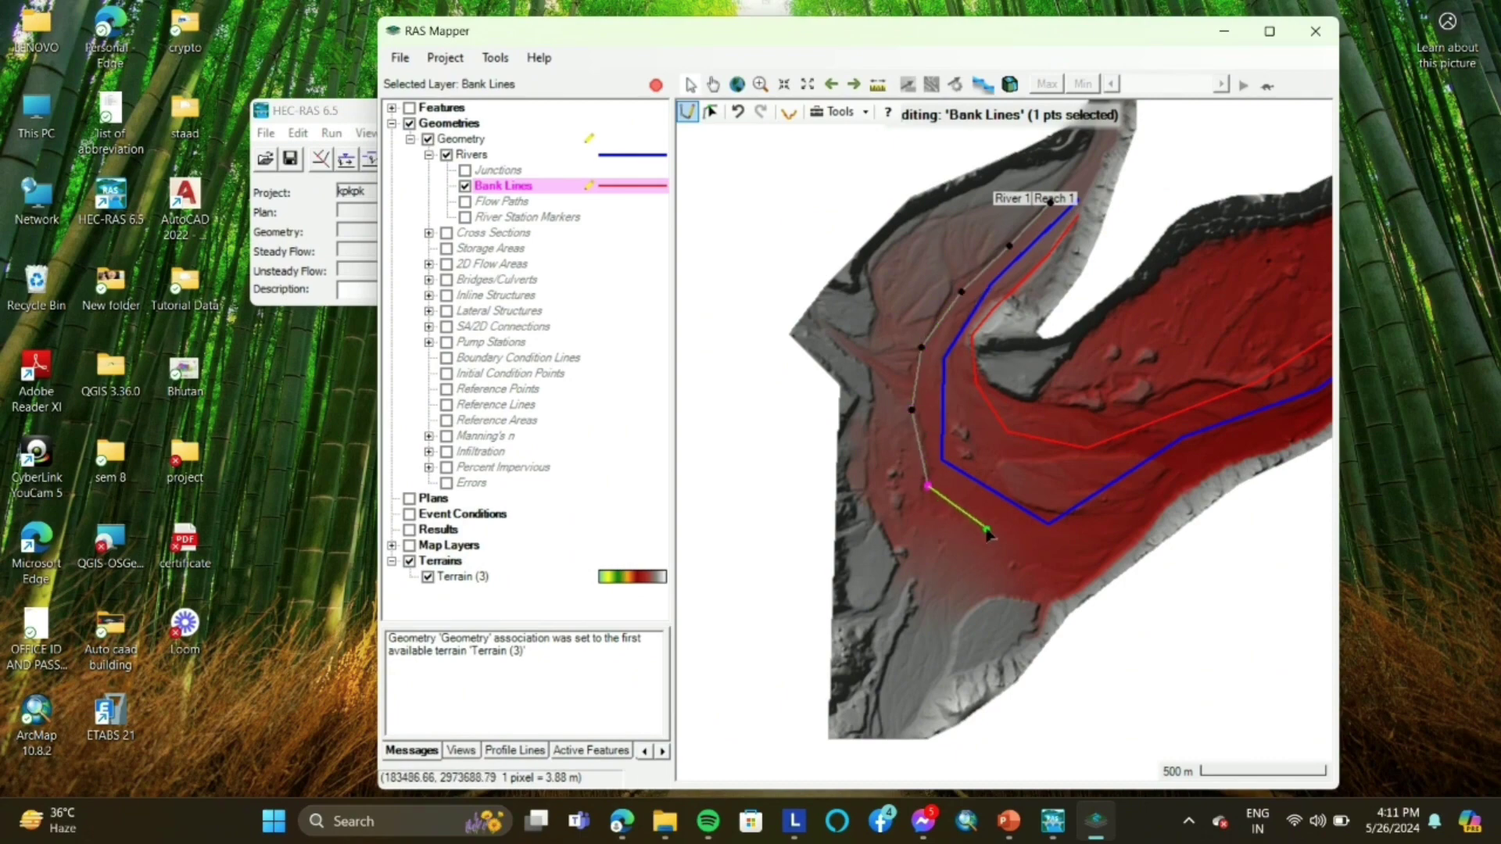
drag(1007, 539, 763, 484)
click(760, 466)
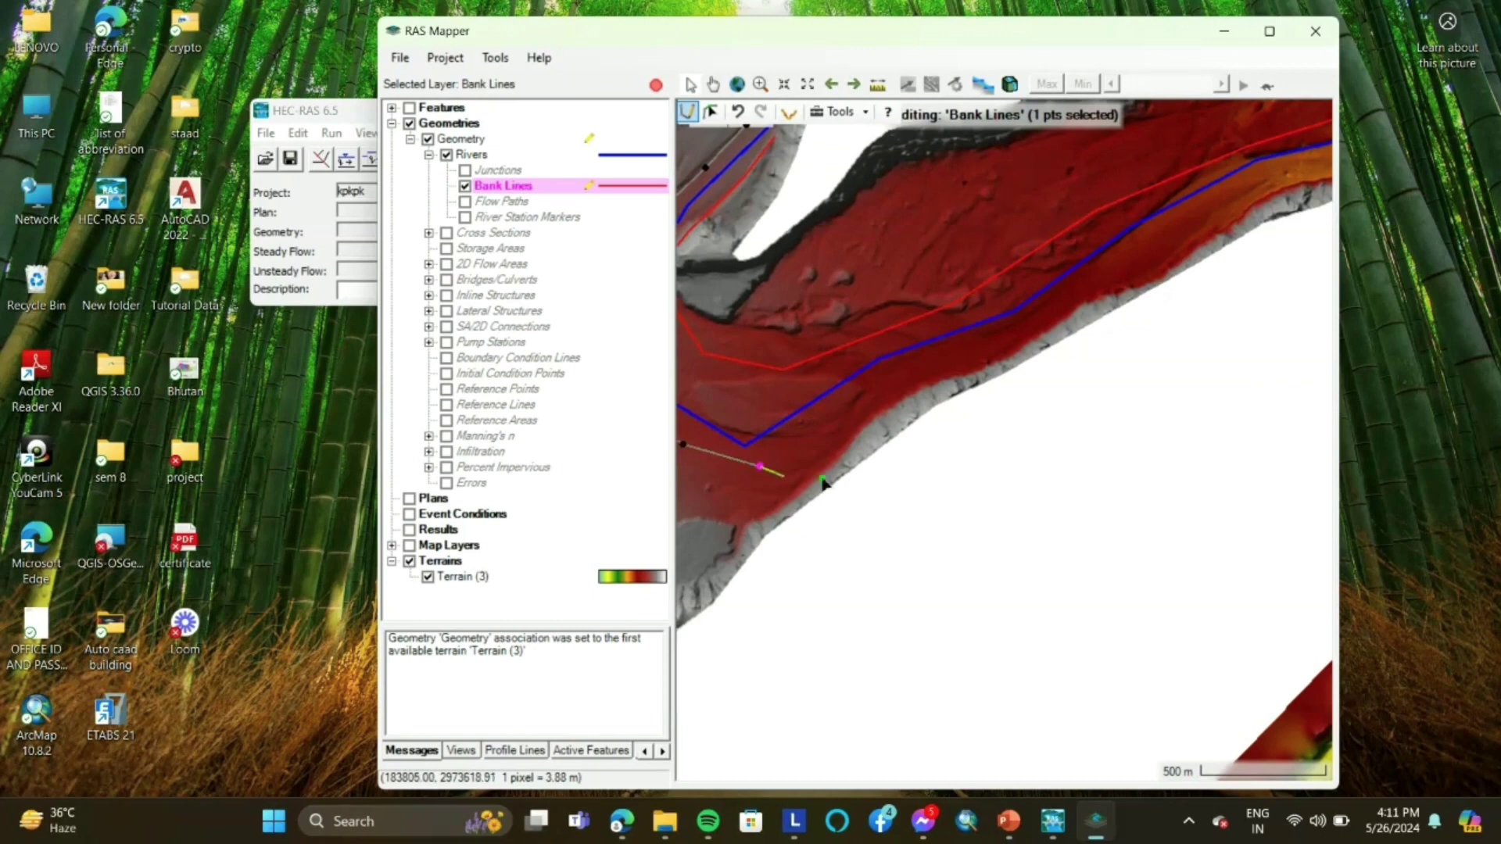
click(849, 440)
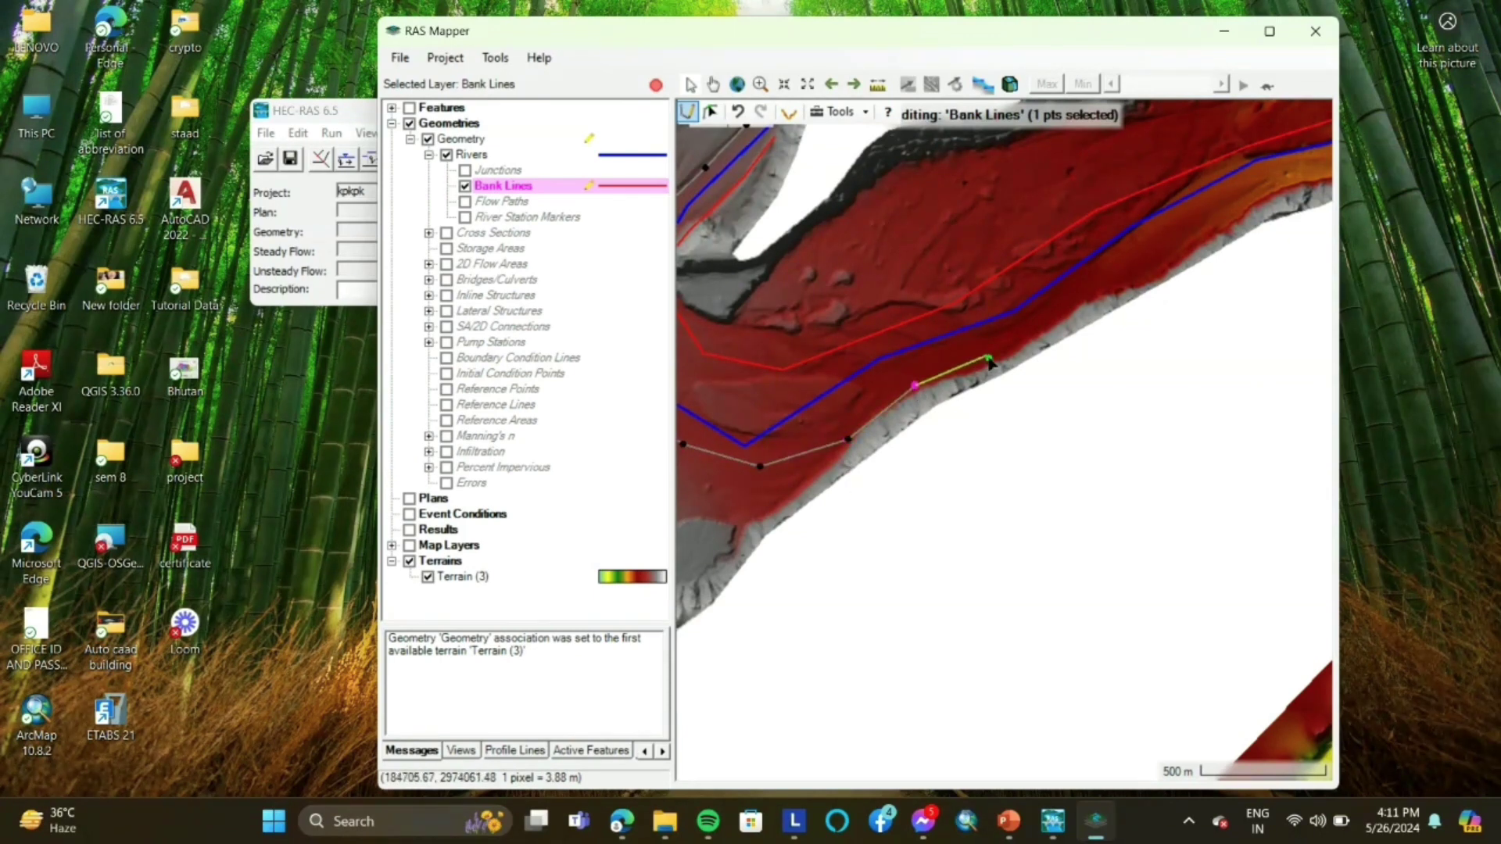
click(914, 386)
click(993, 352)
click(1057, 315)
click(1114, 275)
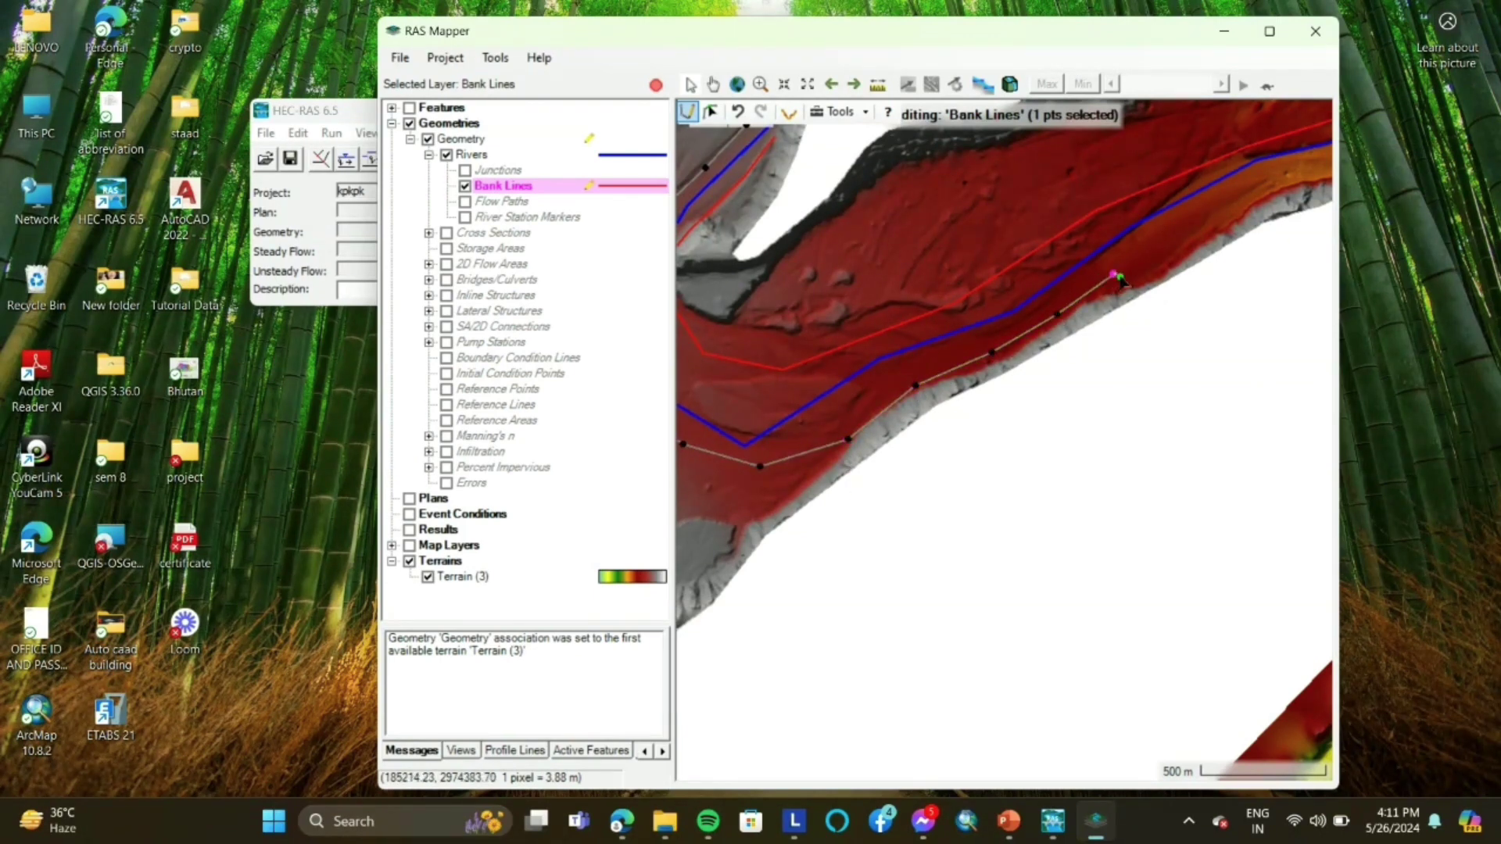
scroll(1173, 246, down, 3)
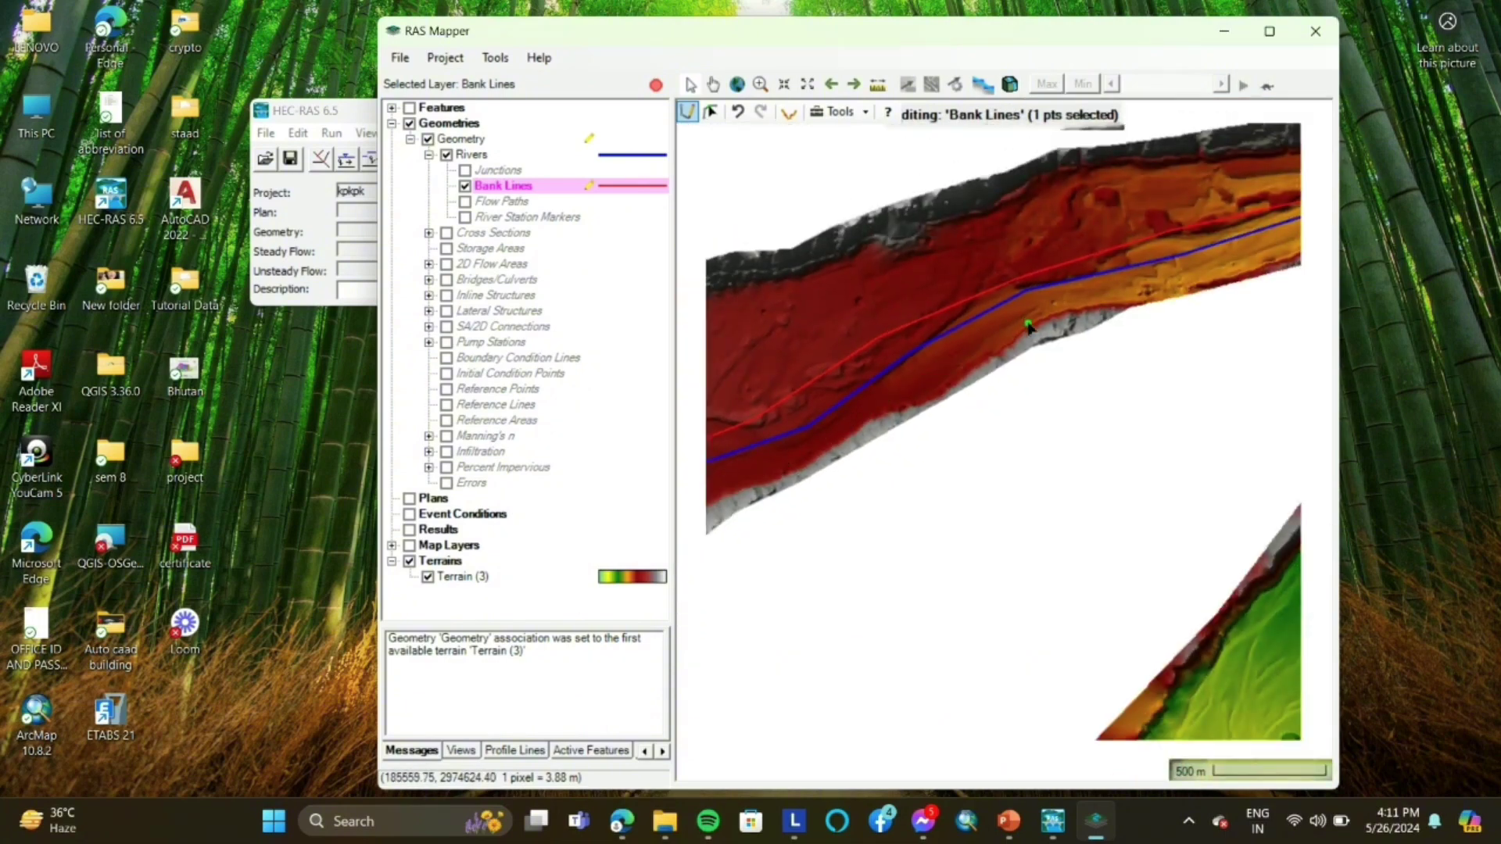
click(1033, 317)
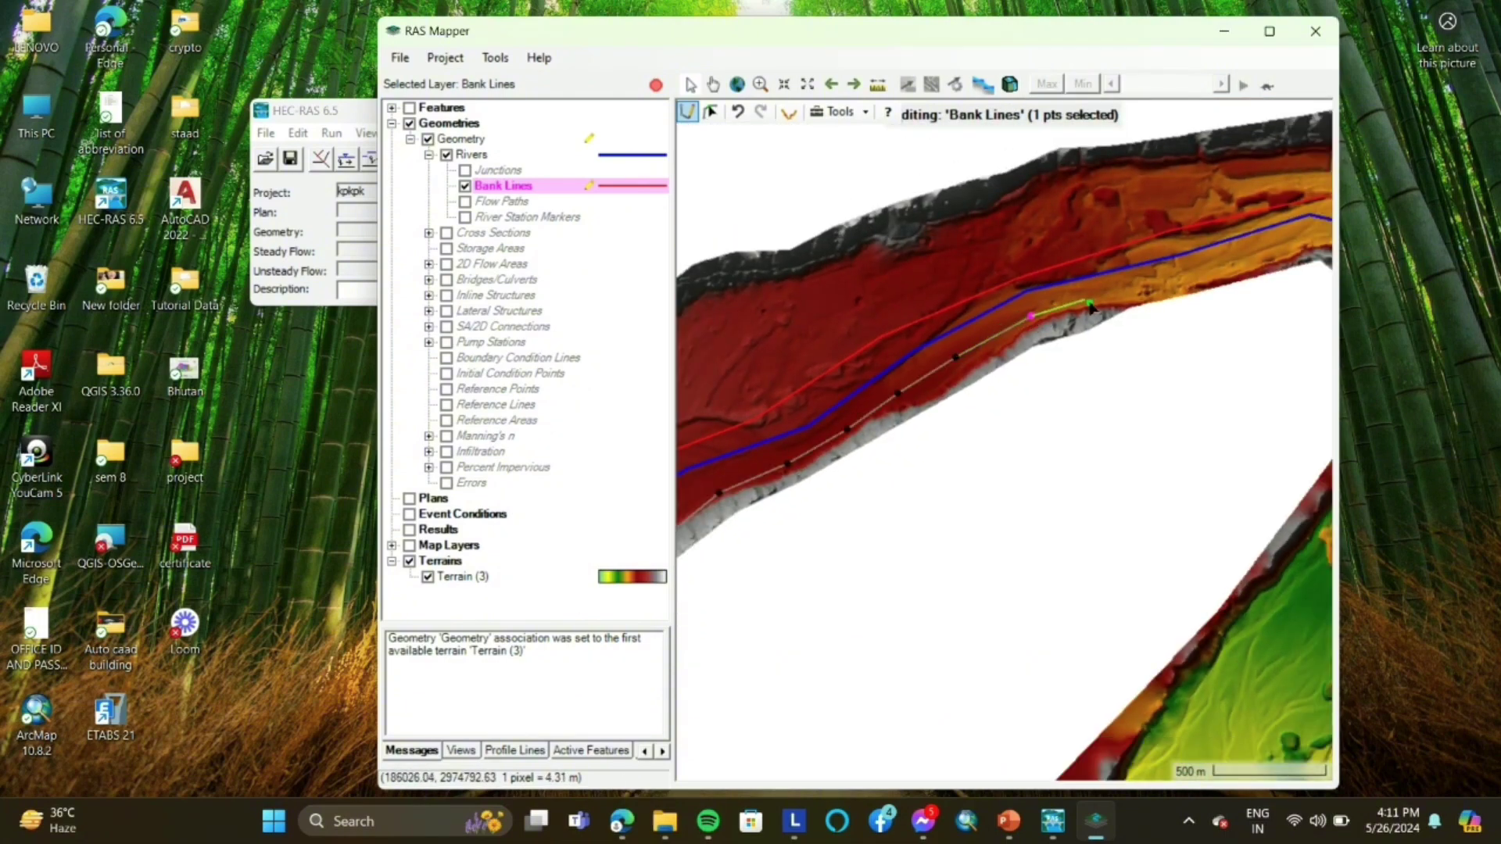
click(1097, 299)
drag(1185, 288, 1127, 313)
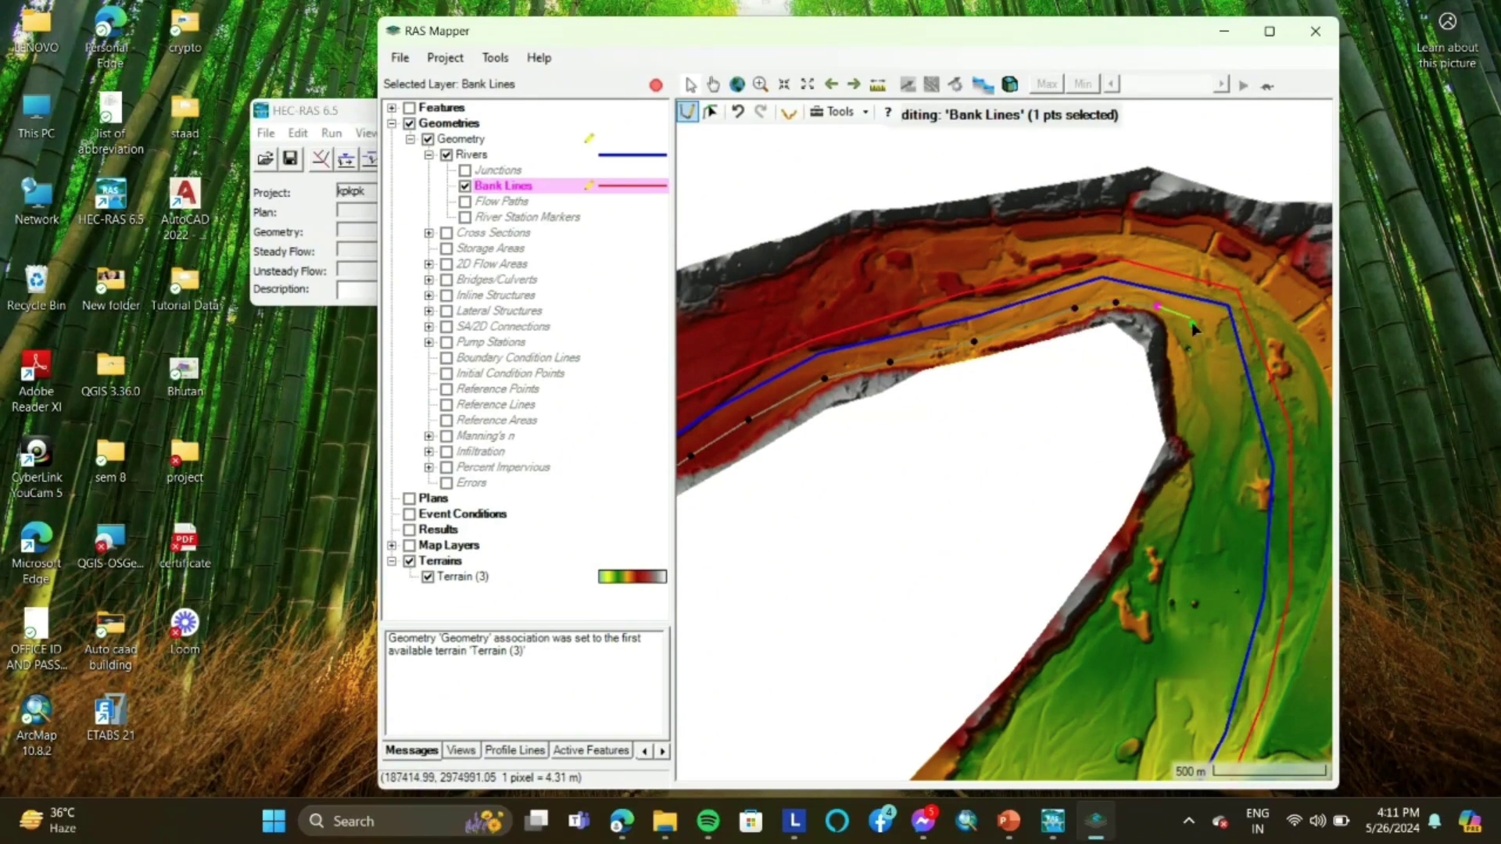
click(1236, 438)
drag(1233, 586, 1140, 480)
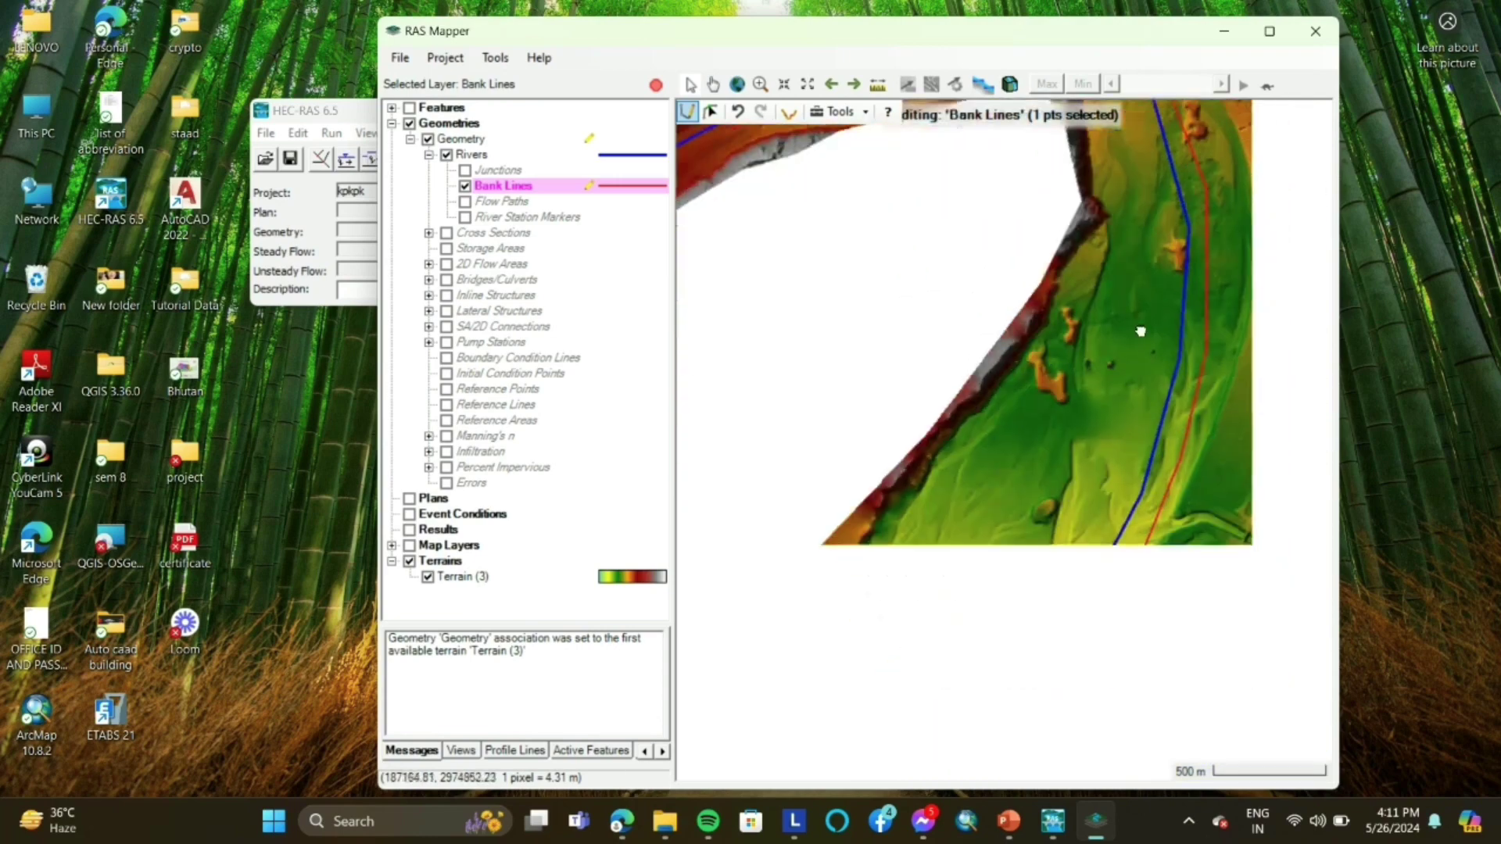
click(1107, 480)
click(1064, 585)
click(1034, 692)
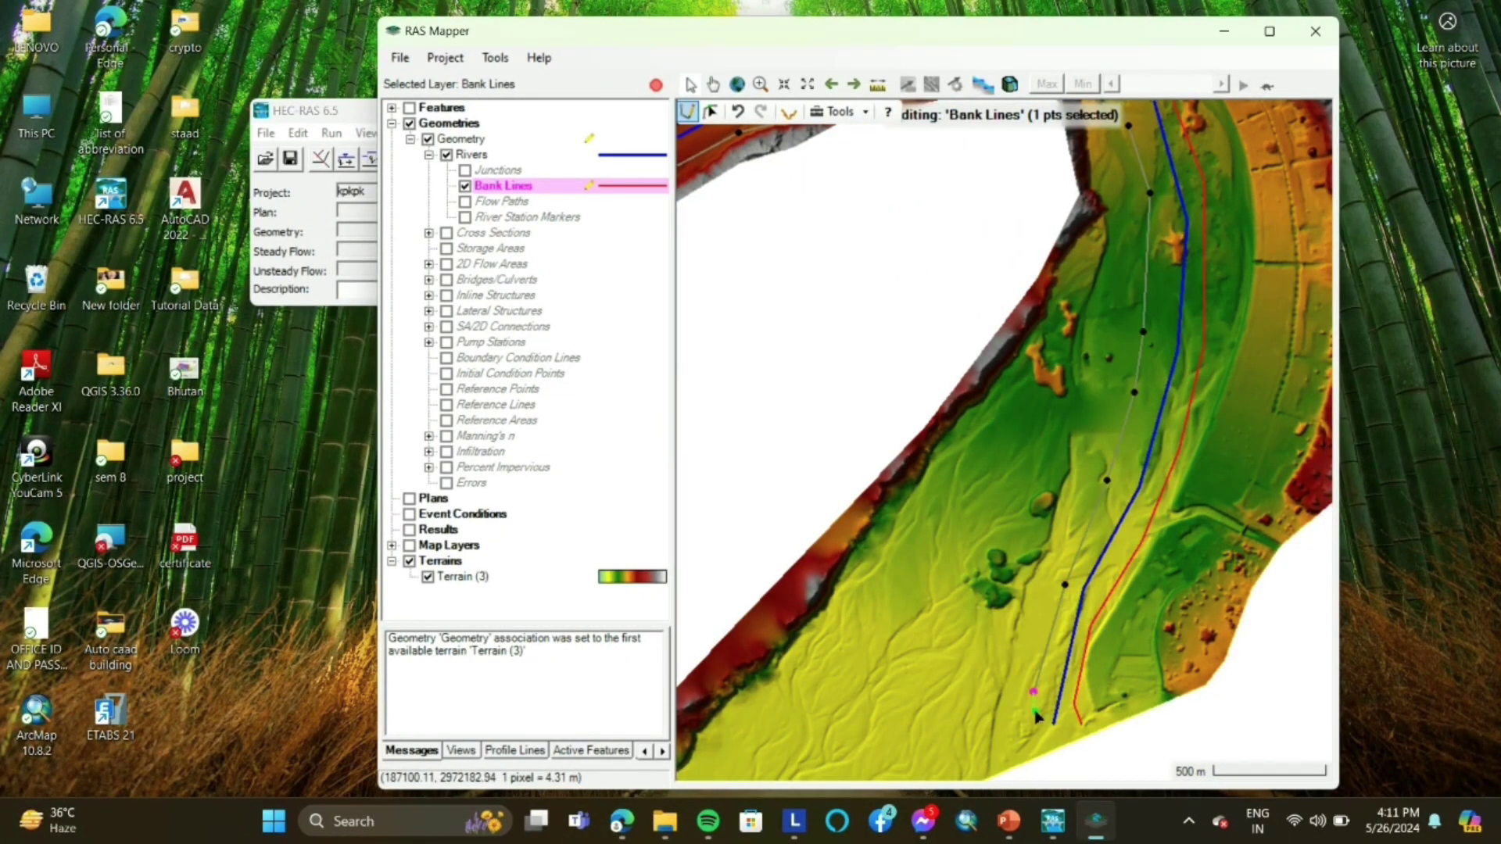
double_click(1029, 739)
Step: In the Flow Paths layer, digitize the left overbank flow path outside the left bank line, from the upstream end to the downstream end
scroll(1189, 586, down, 2)
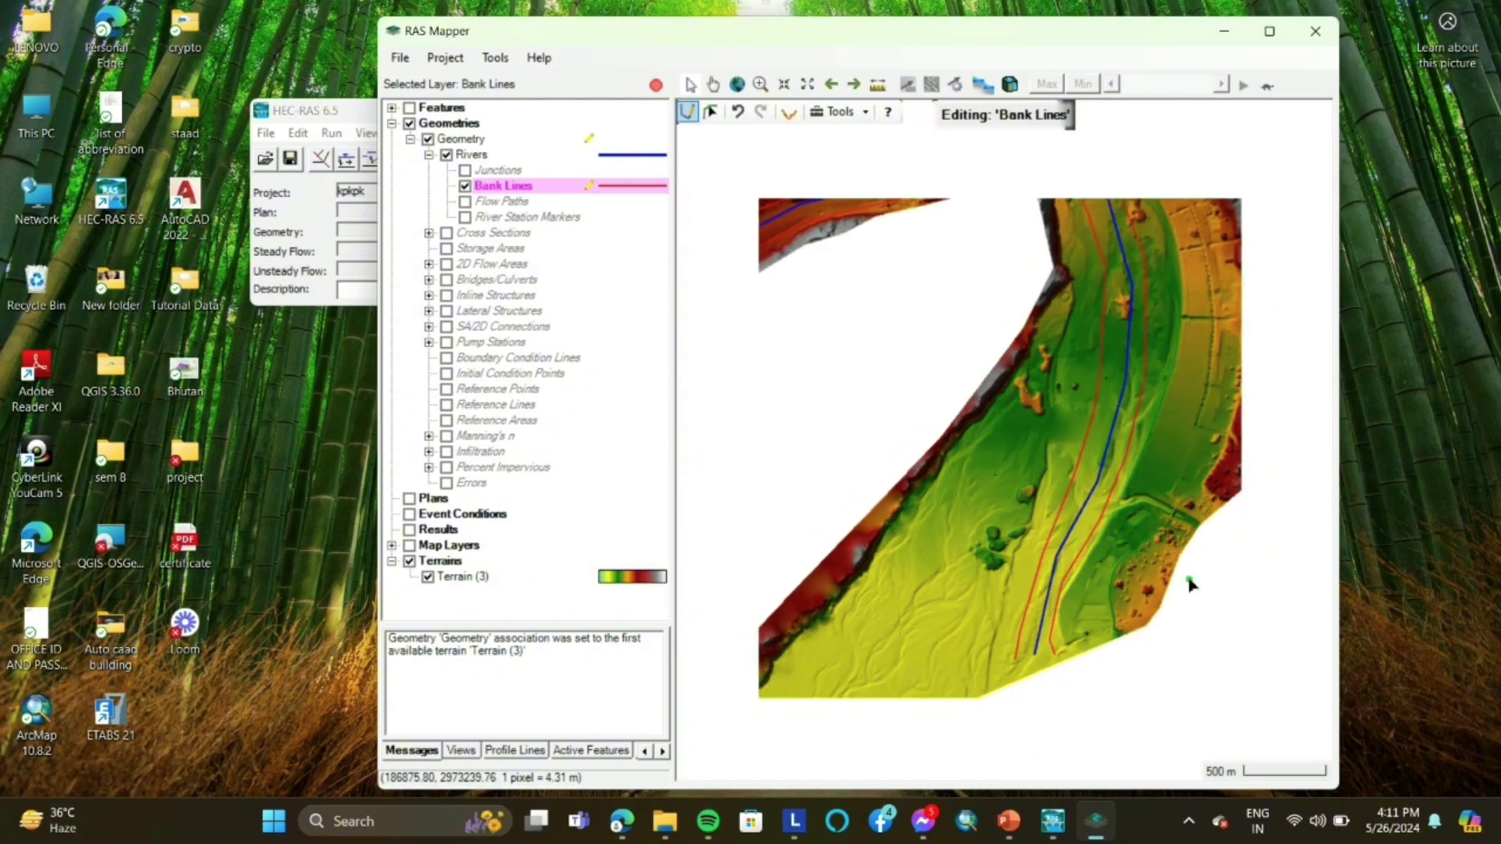
click(504, 202)
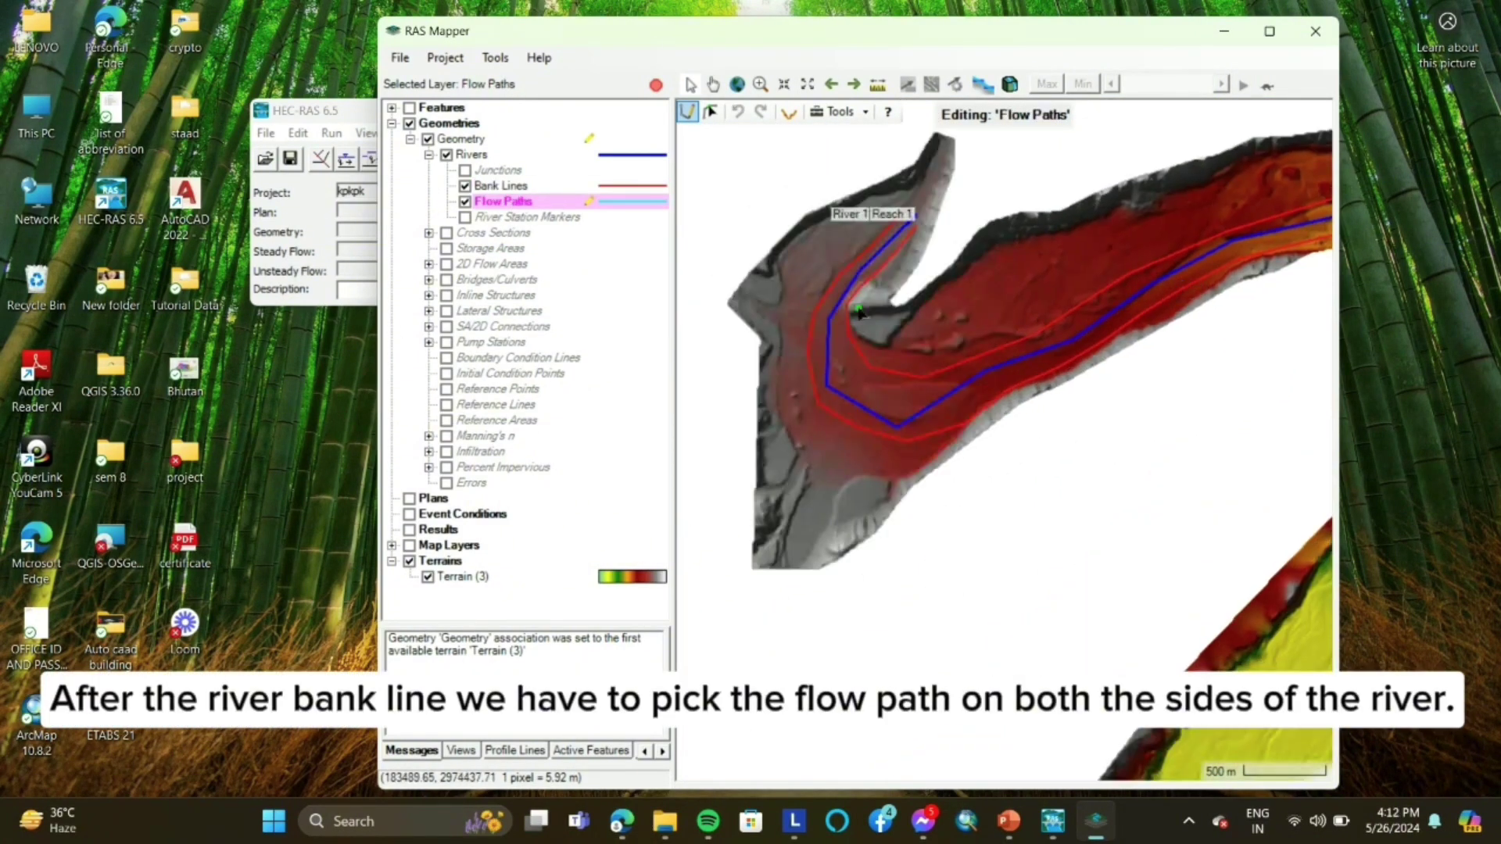
scroll(901, 264, up, 1)
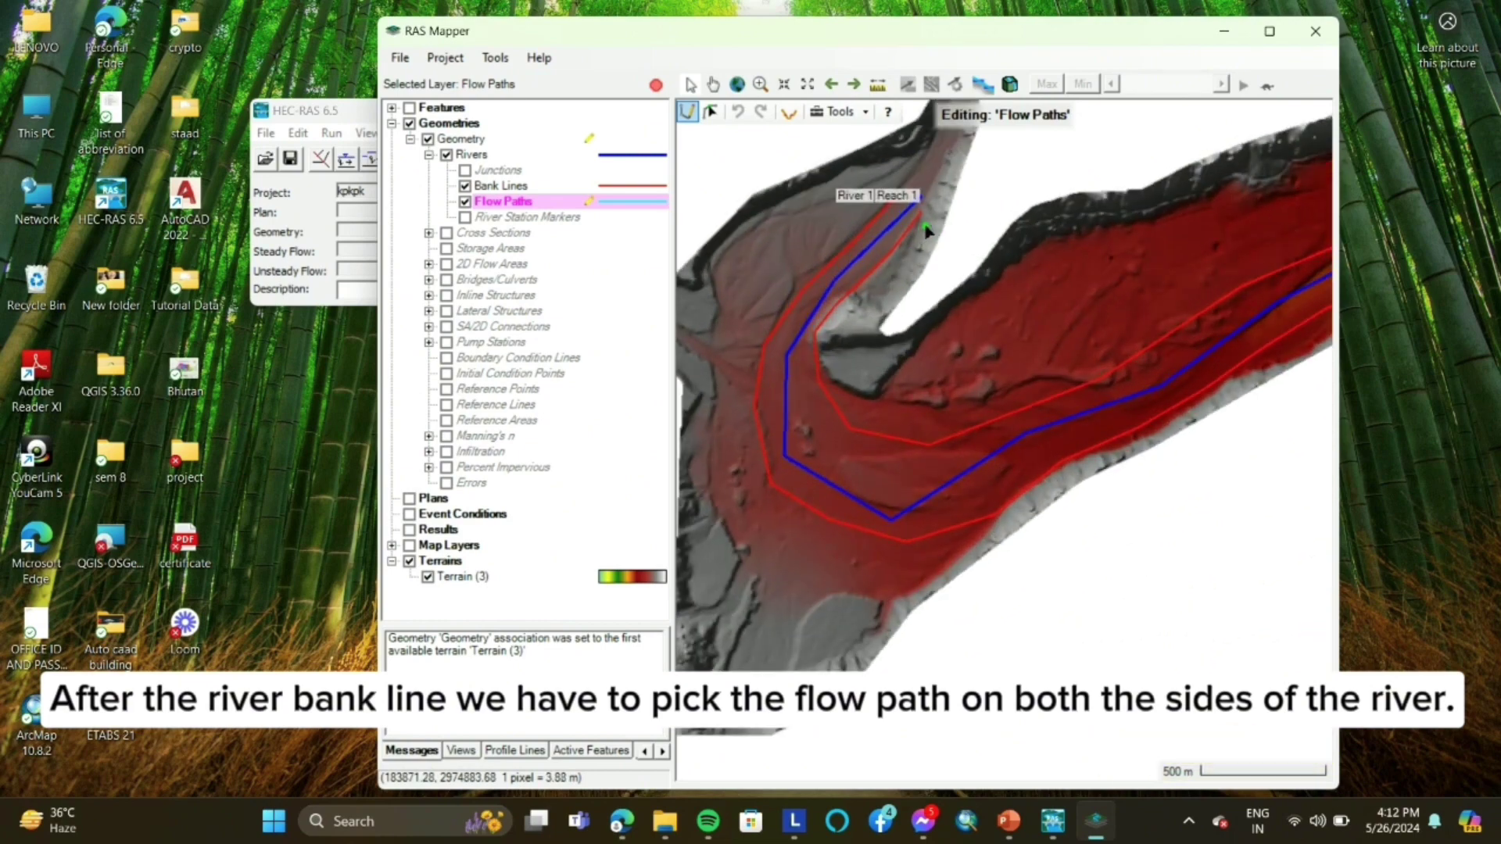
click(923, 229)
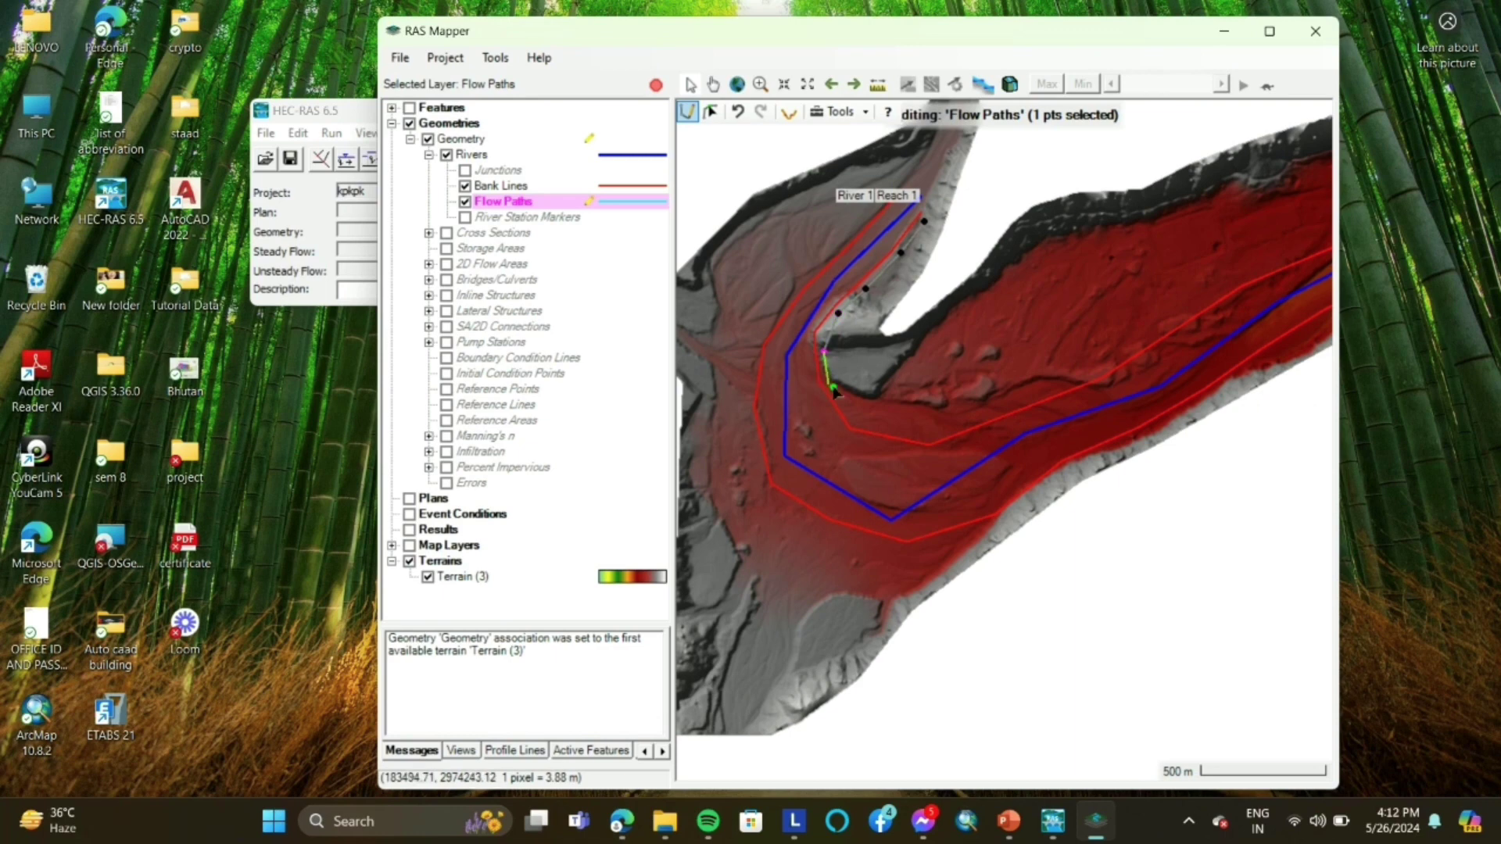
click(933, 419)
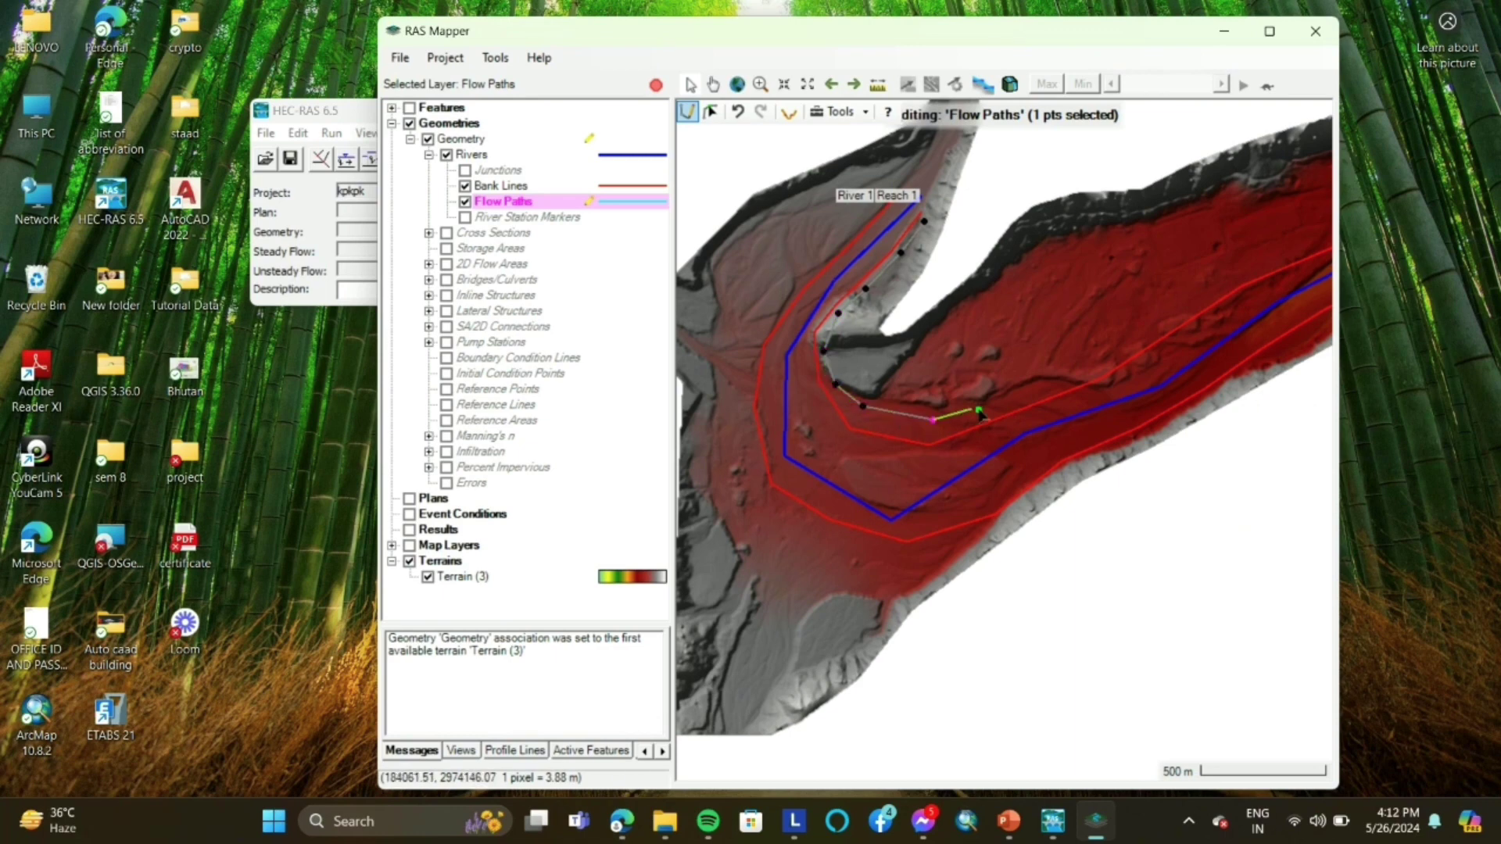
click(997, 402)
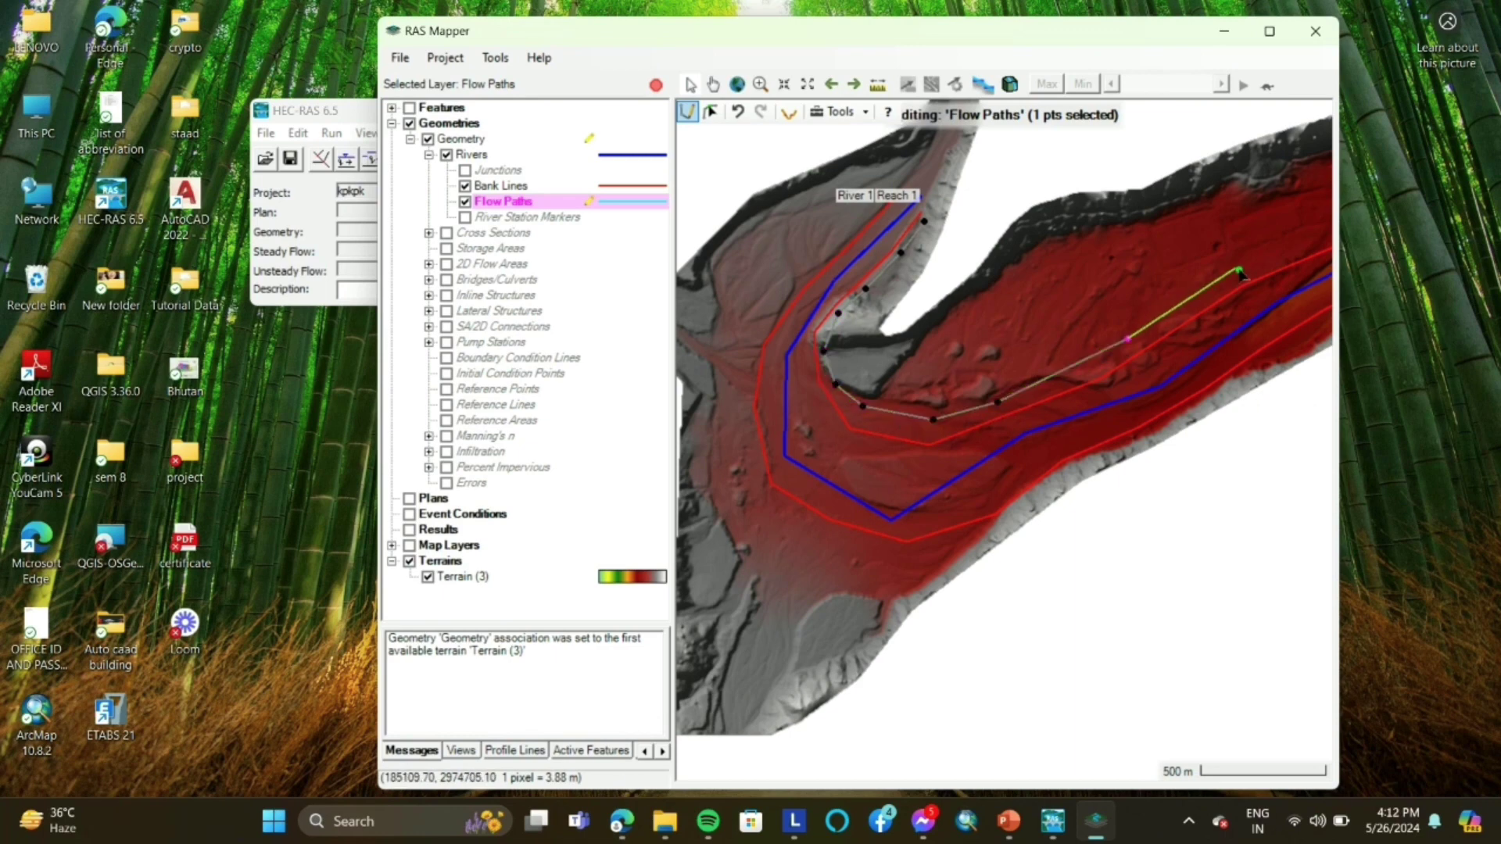
click(1256, 269)
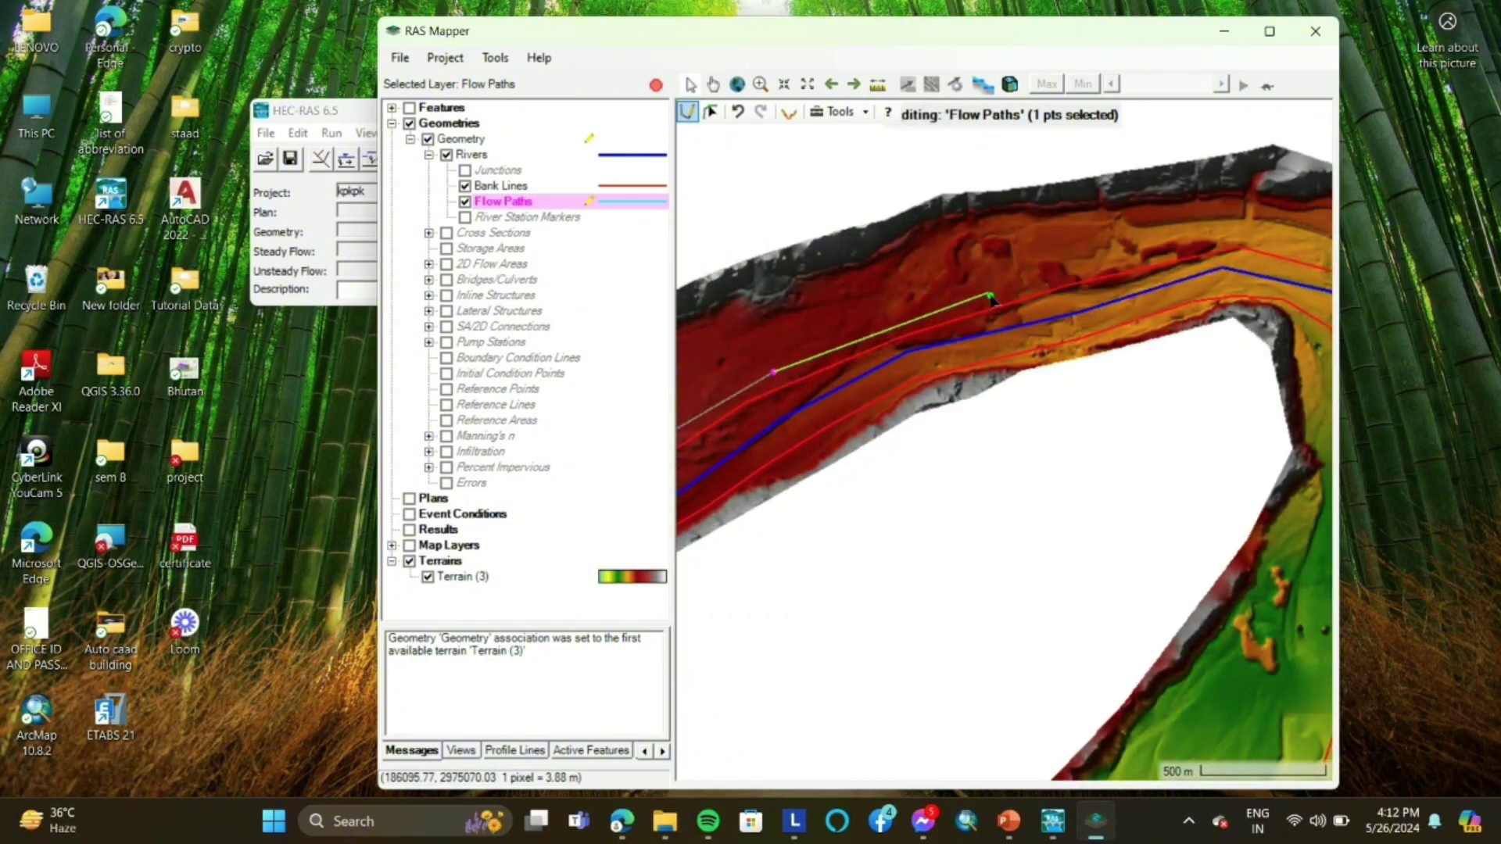
click(991, 294)
click(1267, 231)
drag(1267, 231, 930, 314)
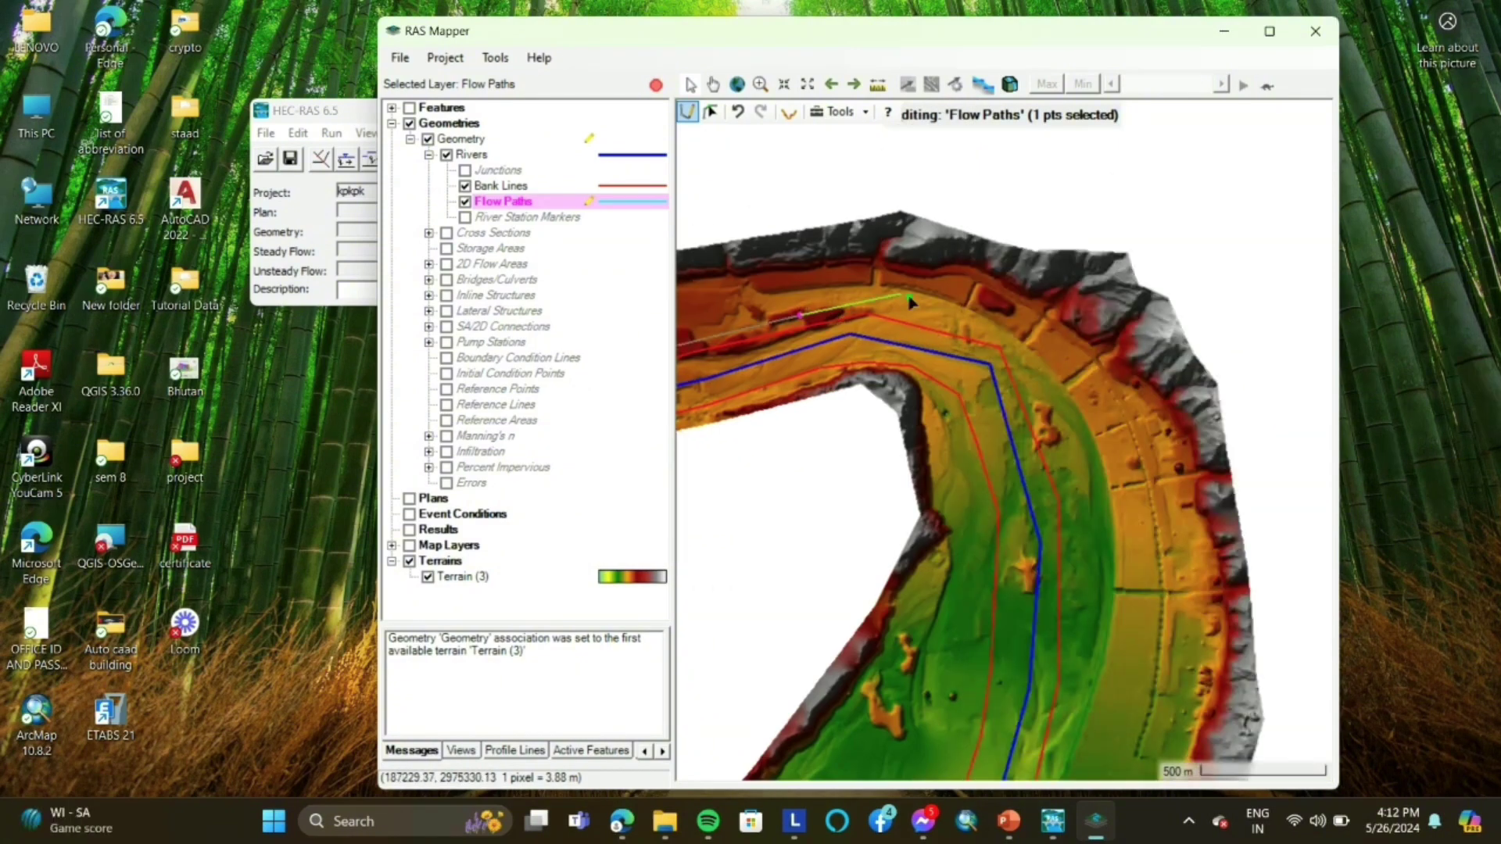
click(1014, 341)
click(1056, 435)
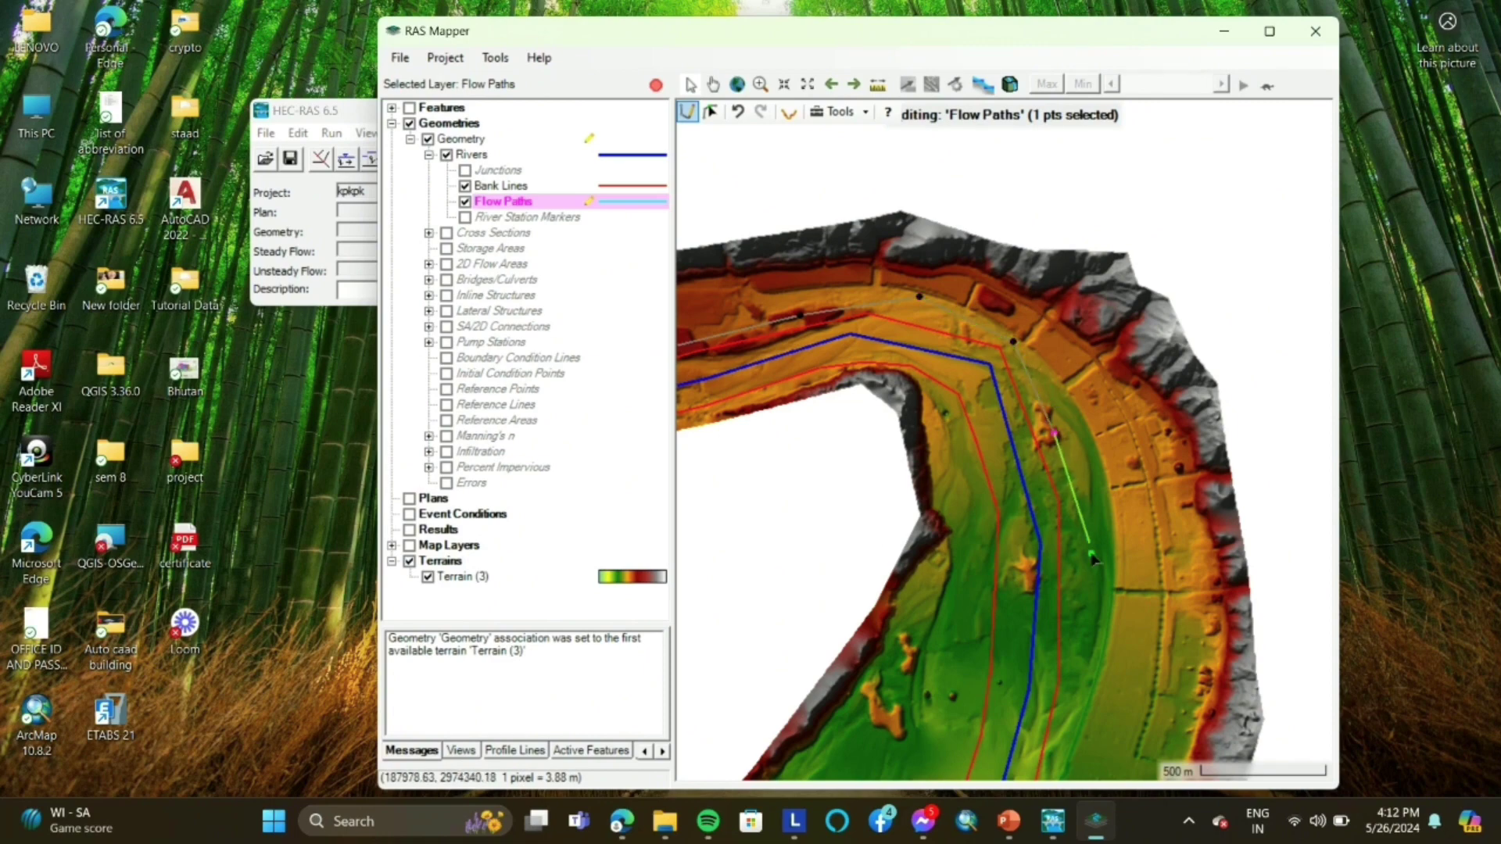
click(1094, 543)
drag(1091, 653, 1143, 266)
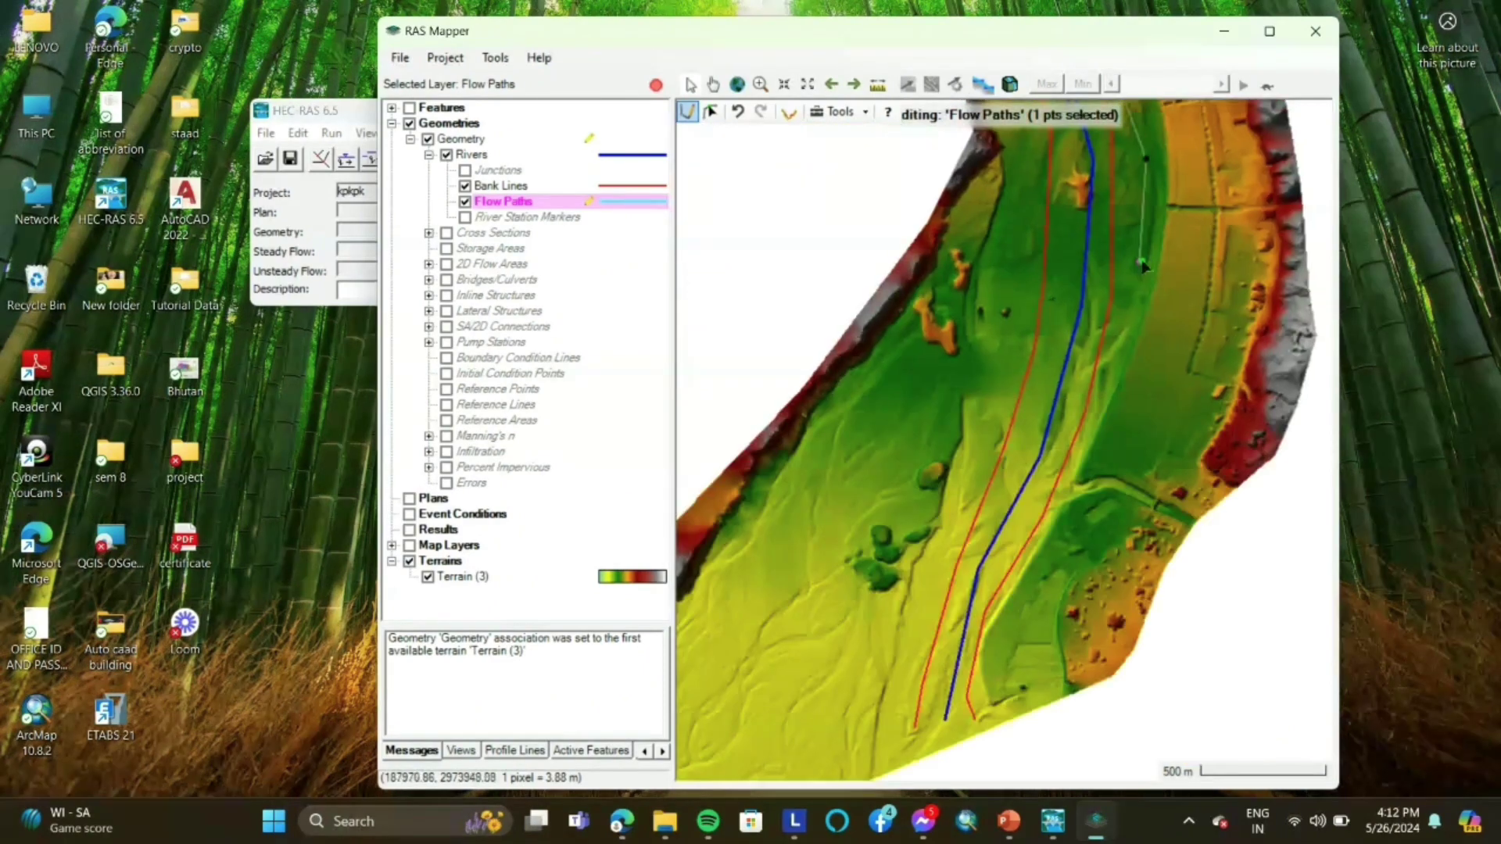
click(1119, 359)
click(1090, 453)
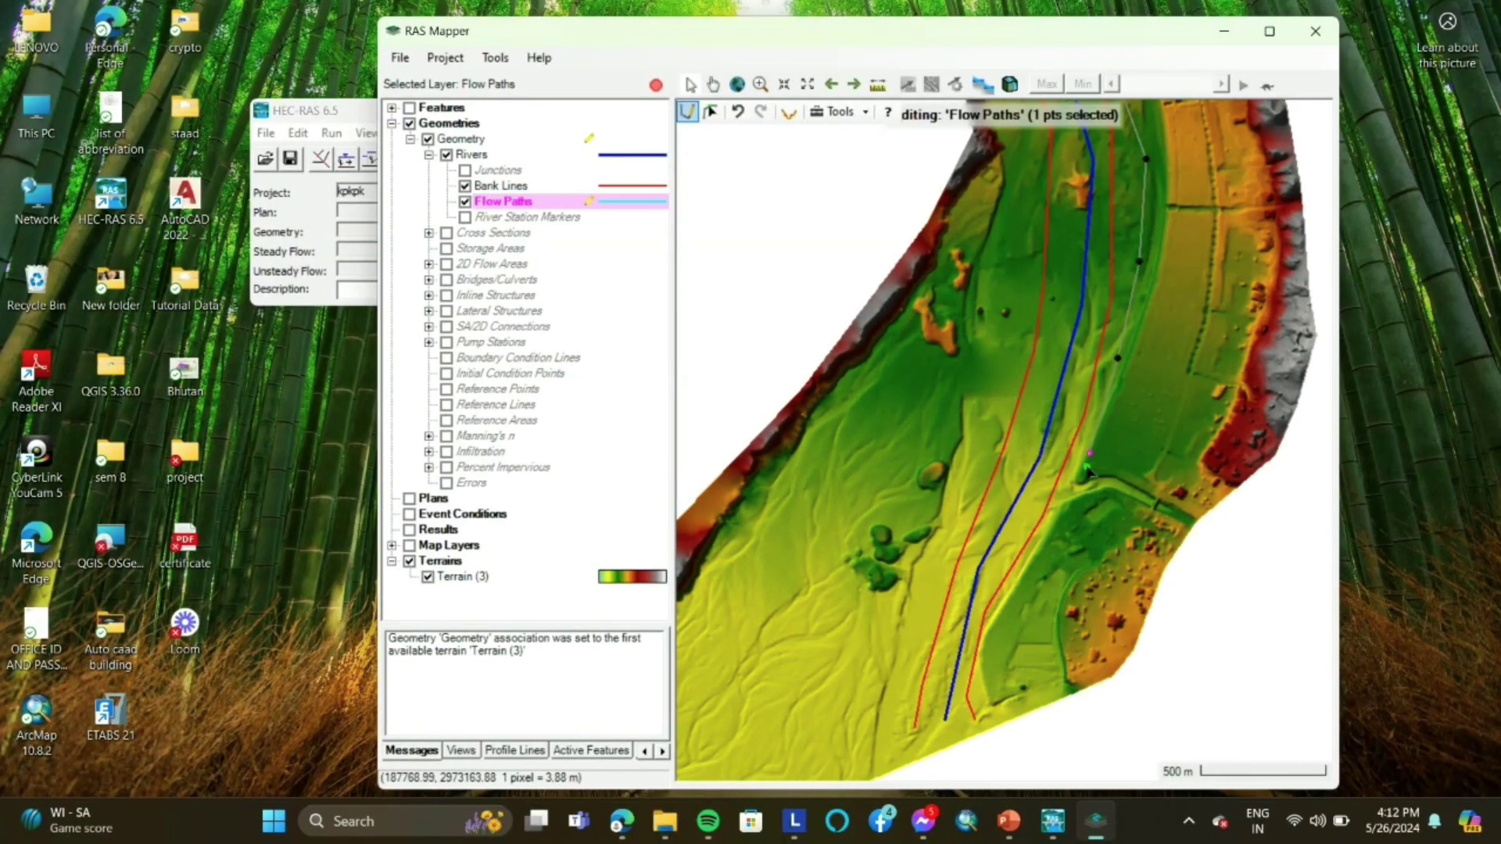
click(1050, 530)
click(1011, 598)
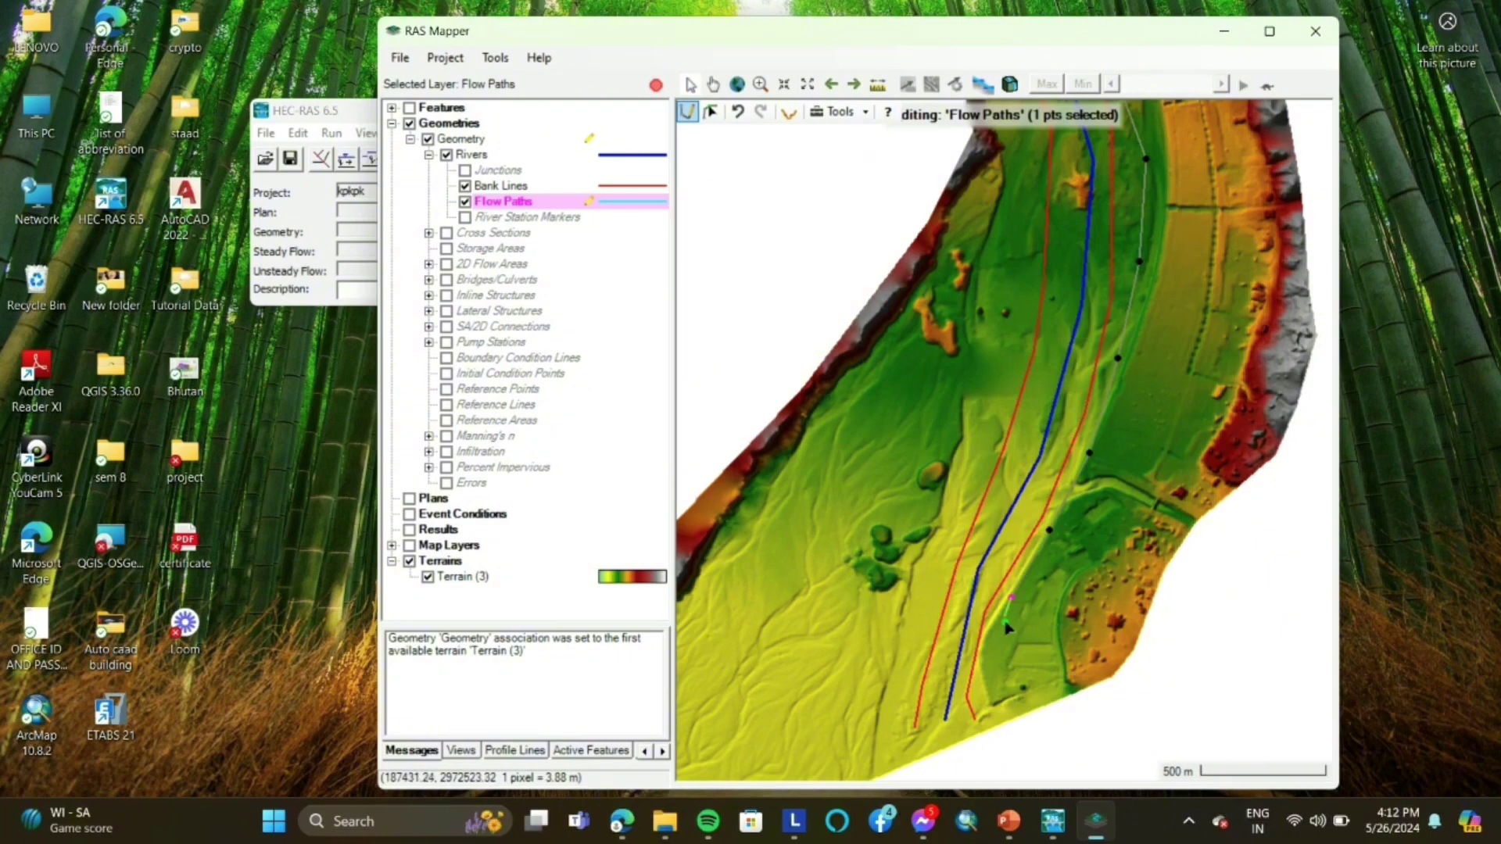
click(989, 663)
double_click(989, 713)
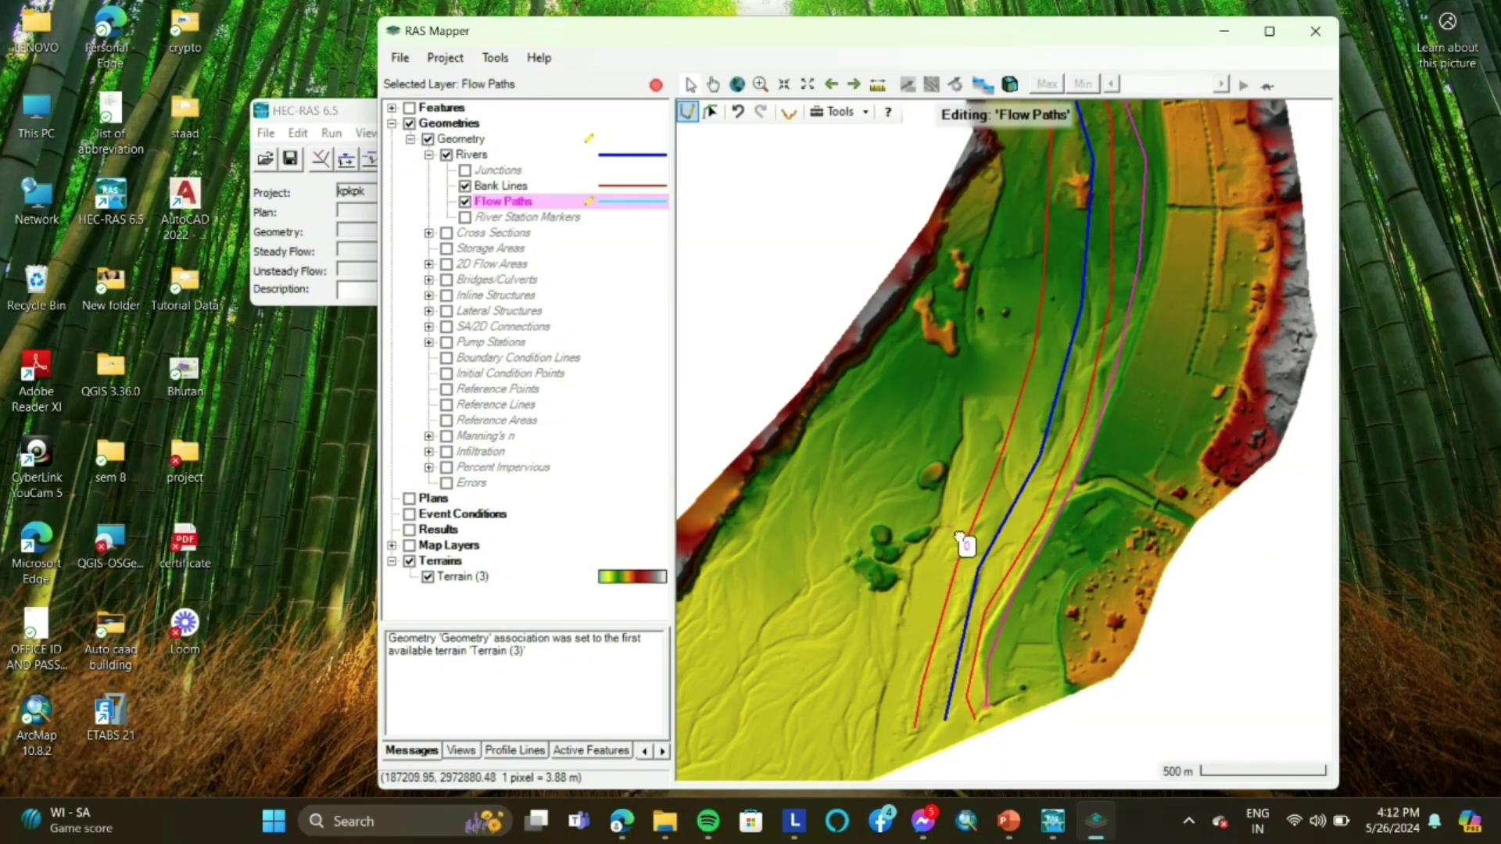
Step: Digitize the right overbank flow path just outside the right bank line, from the northwestern upstream end around both bends to the southern downstream end
scroll(888, 429, down, 2)
scroll(832, 358, up, 2)
scroll(1160, 426, up, 2)
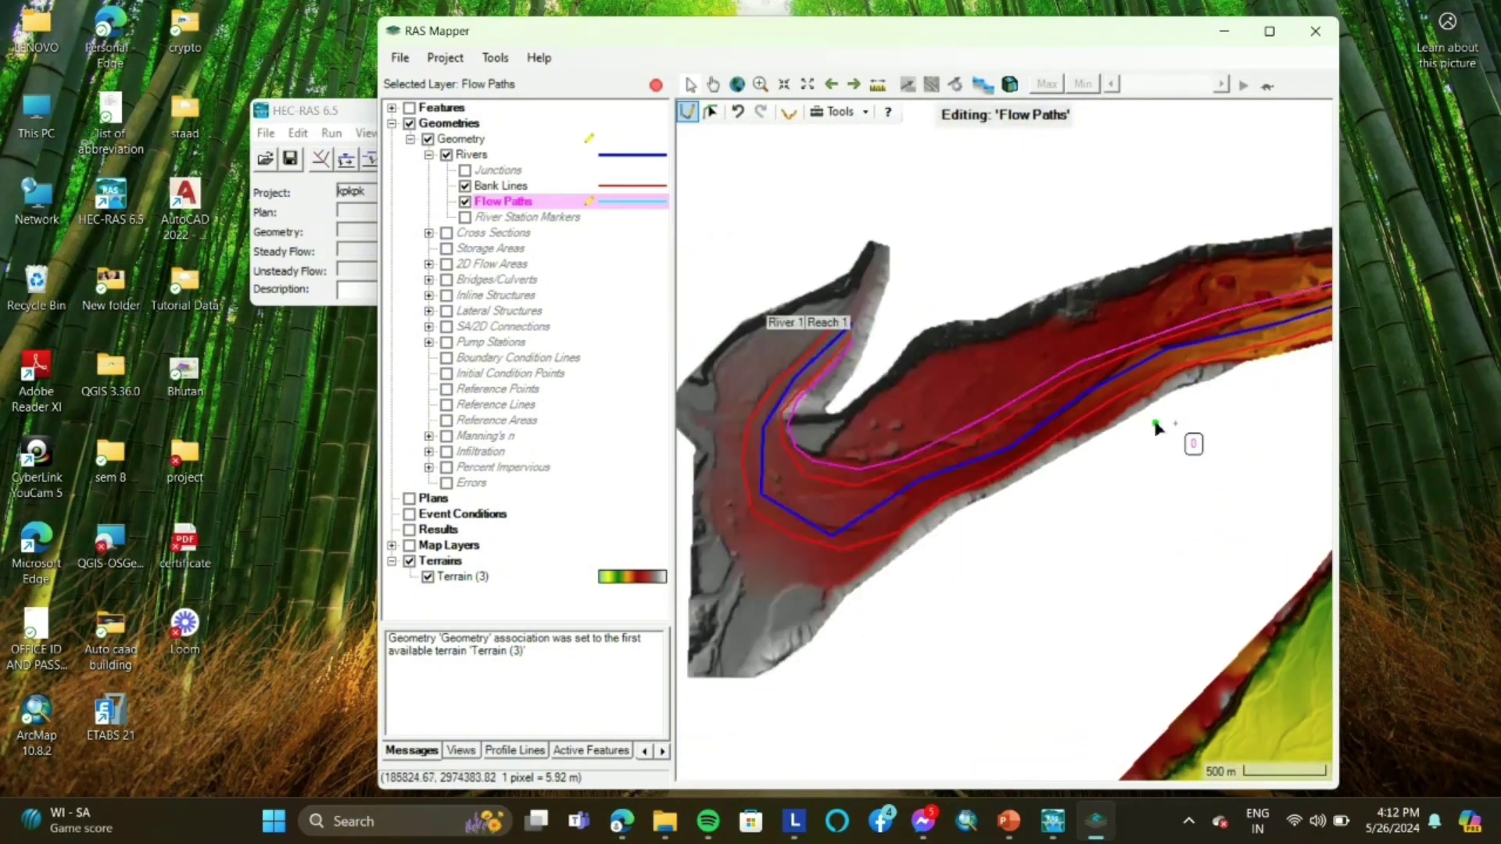
scroll(813, 337, up, 2)
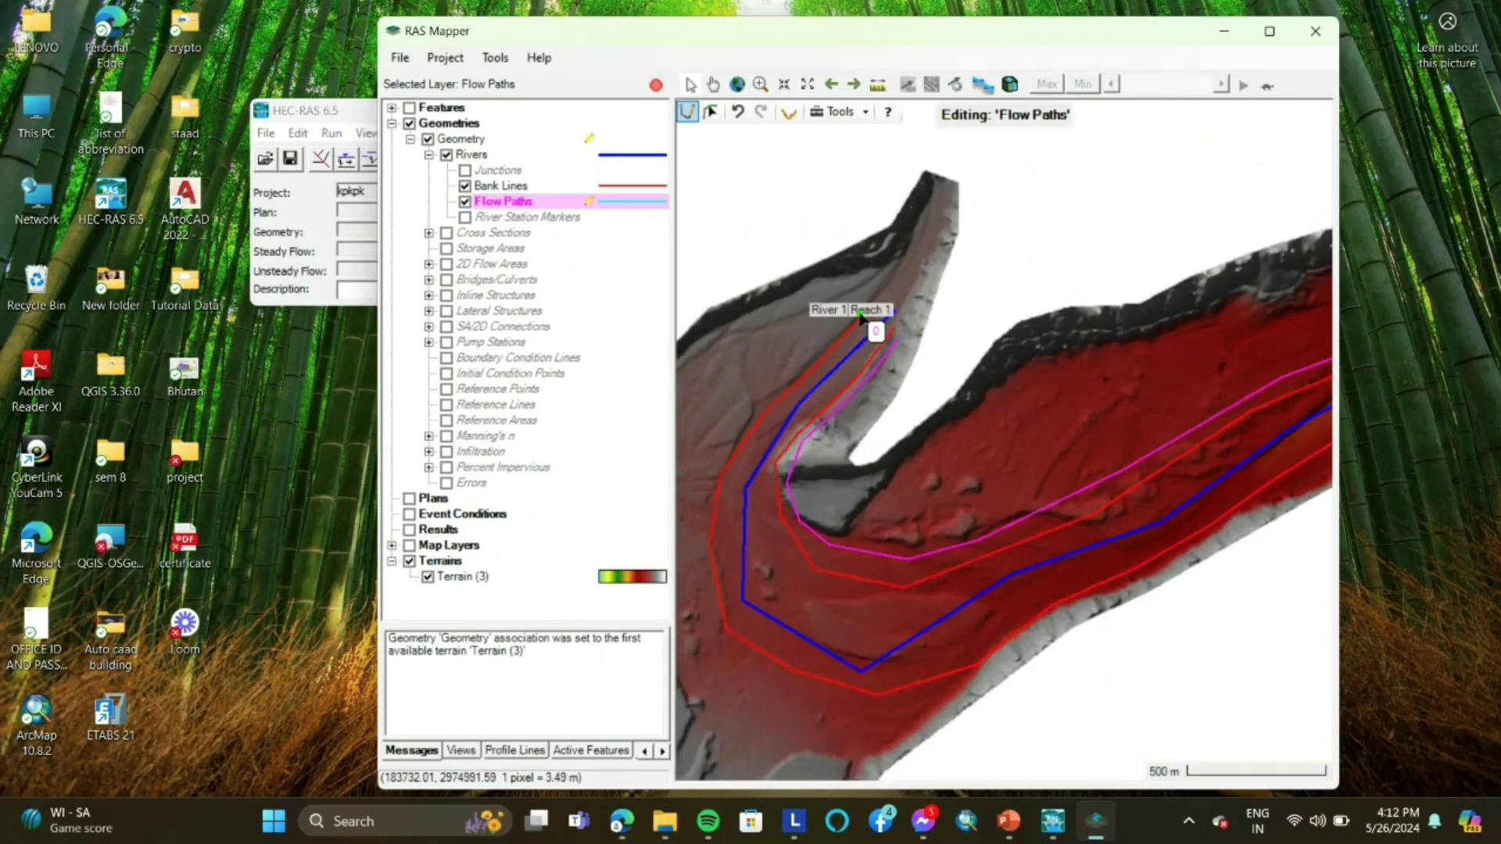
click(864, 304)
click(782, 381)
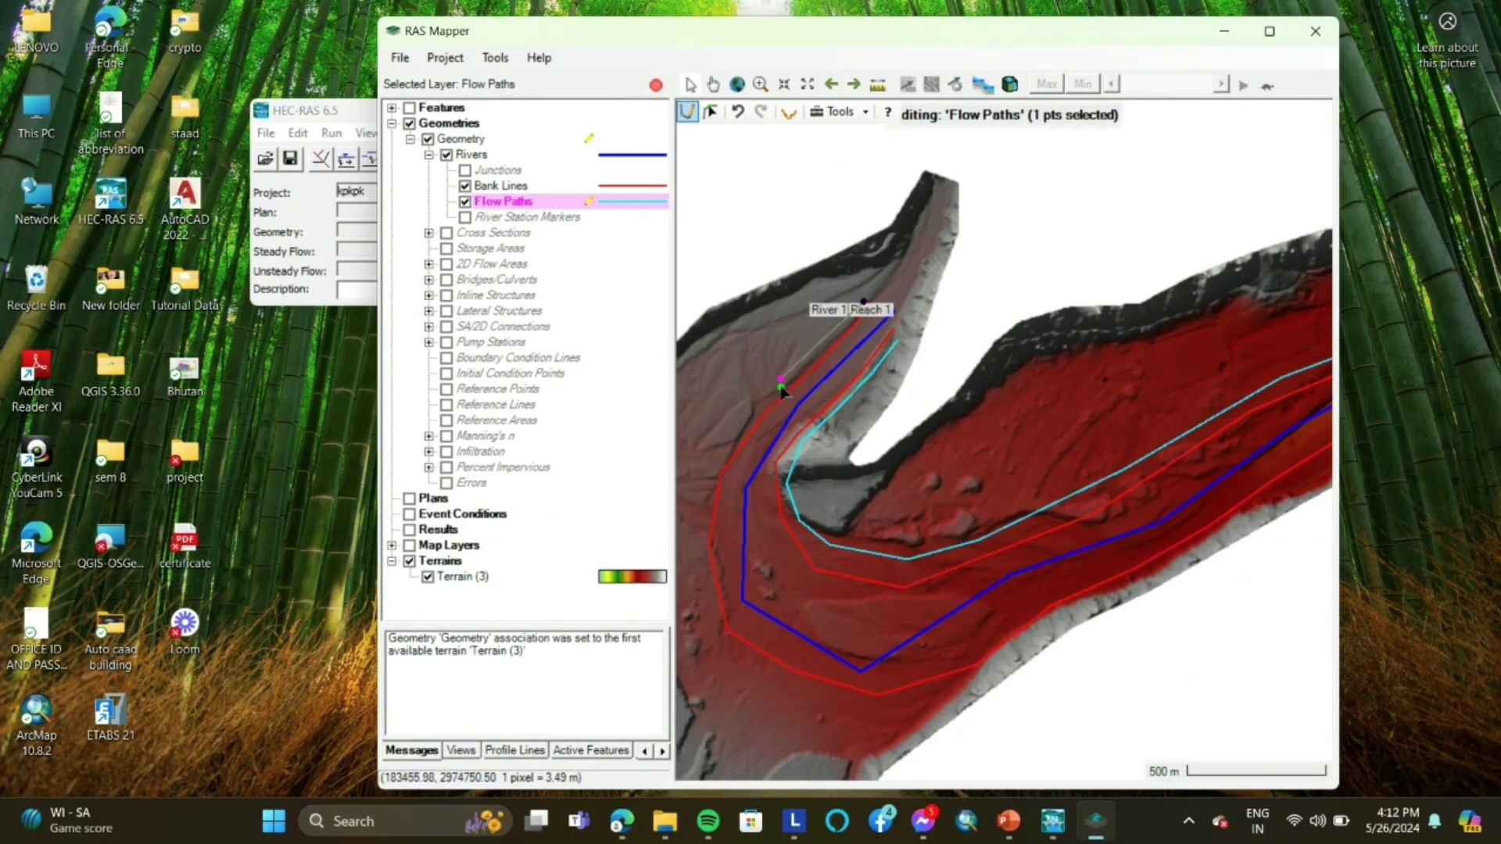
click(741, 430)
click(692, 526)
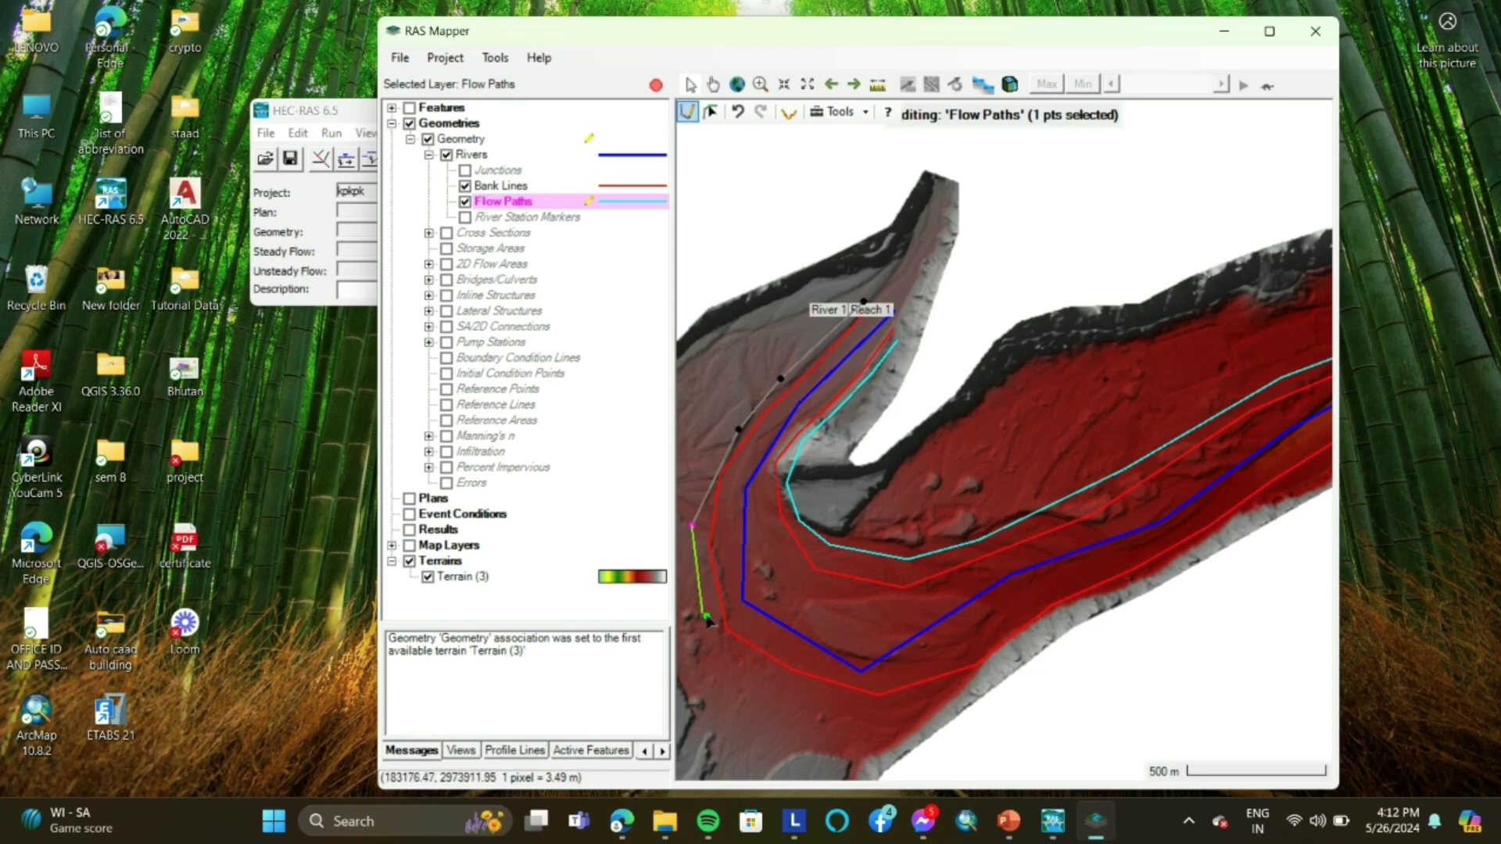
click(714, 647)
click(800, 699)
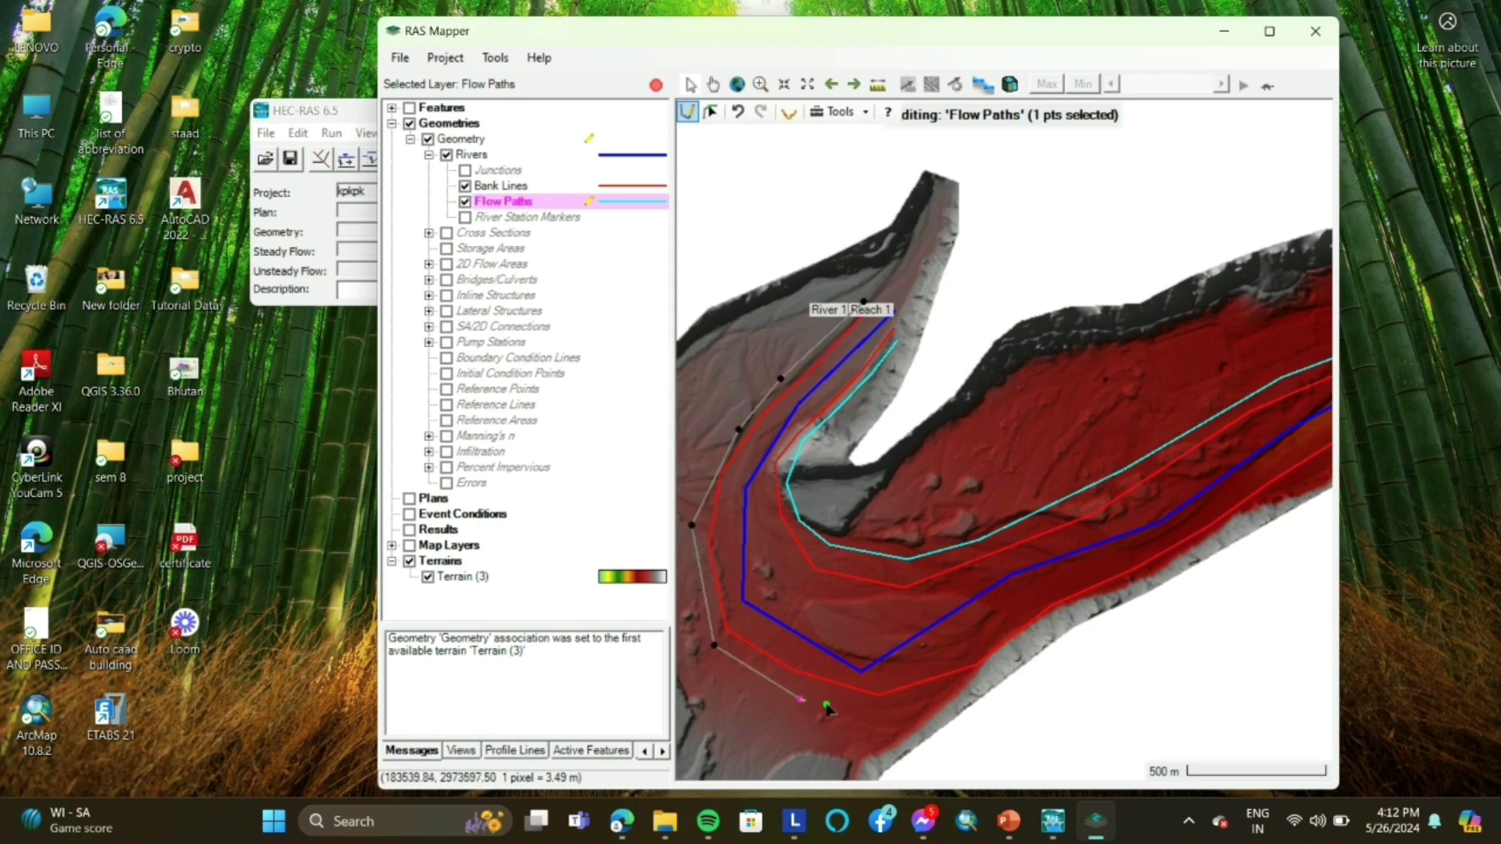
click(881, 716)
click(954, 695)
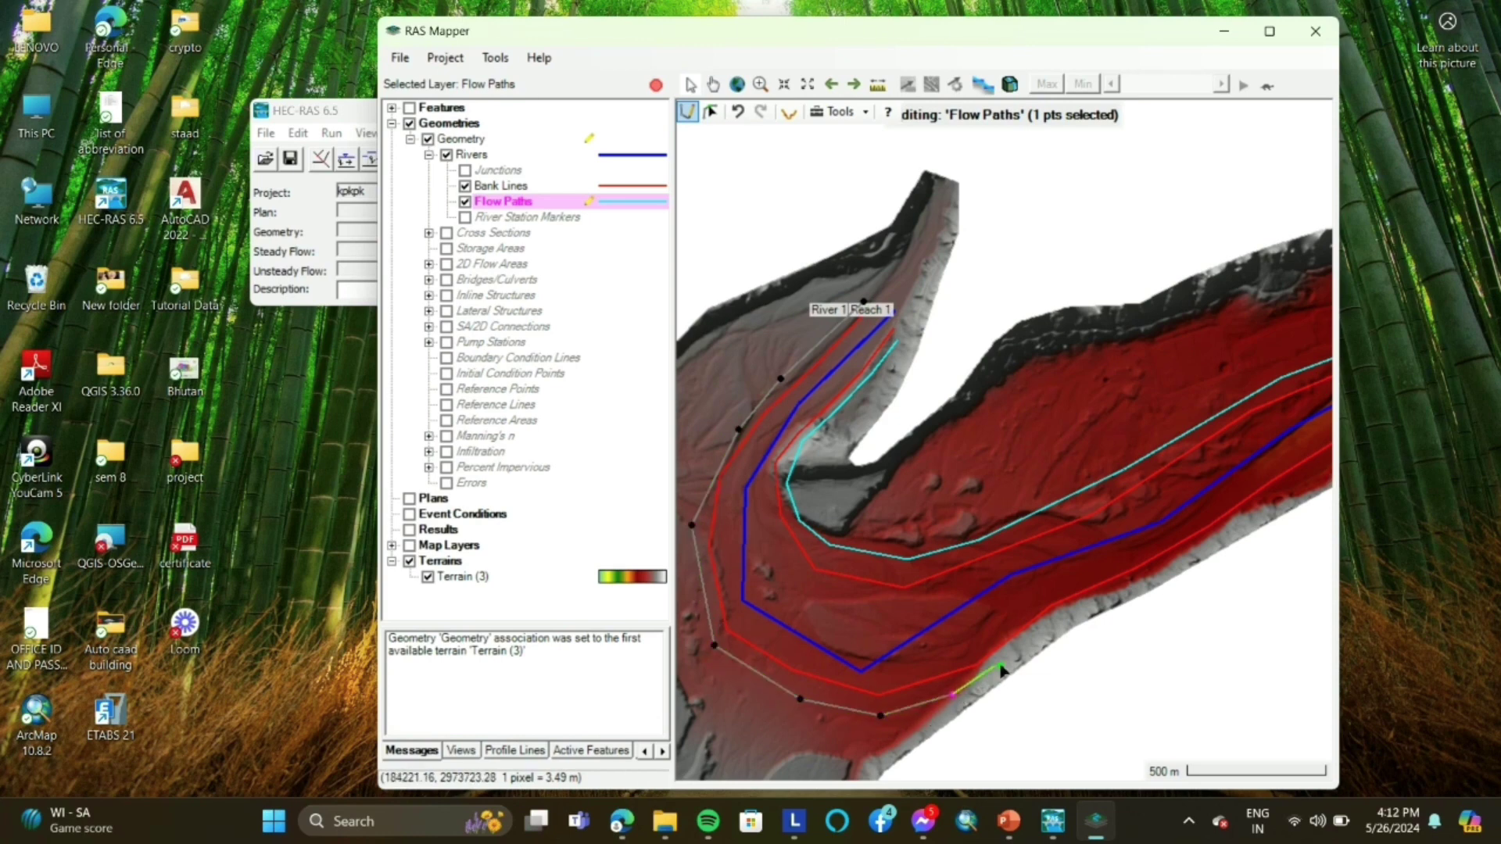
double_click(1029, 636)
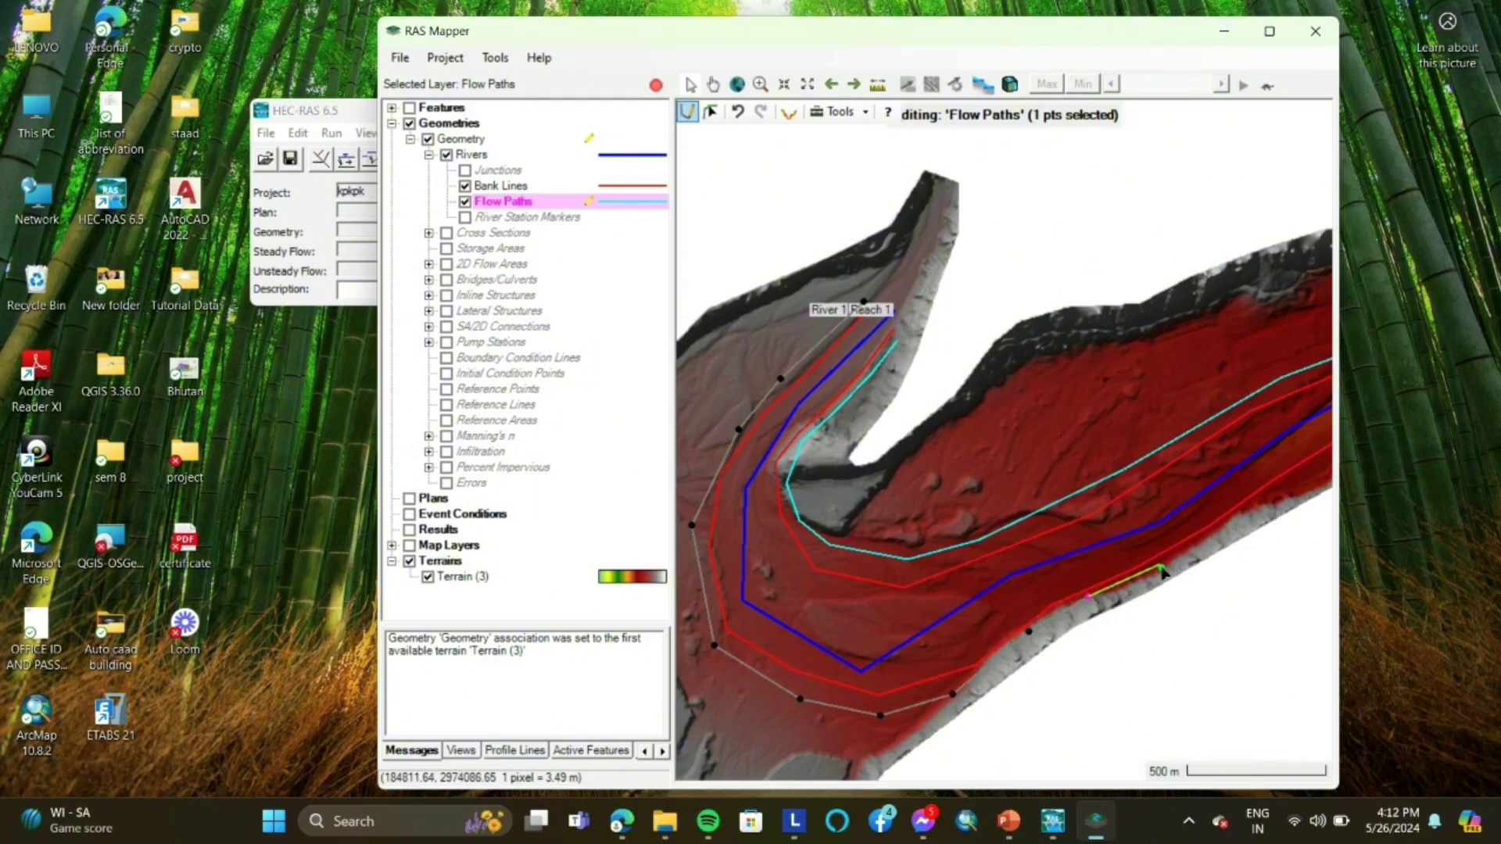
drag(1163, 573, 970, 471)
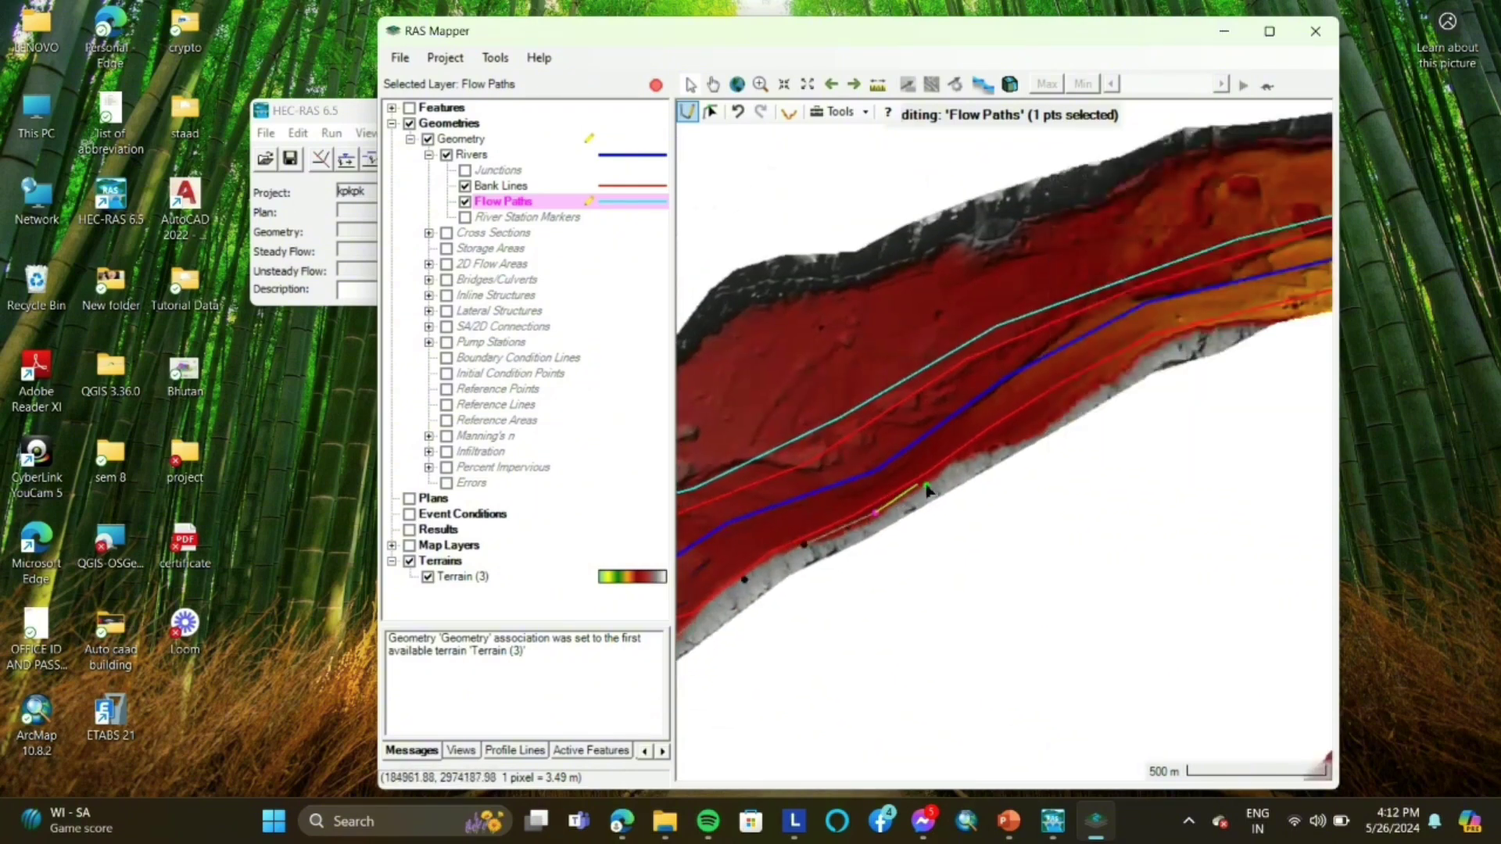
click(970, 454)
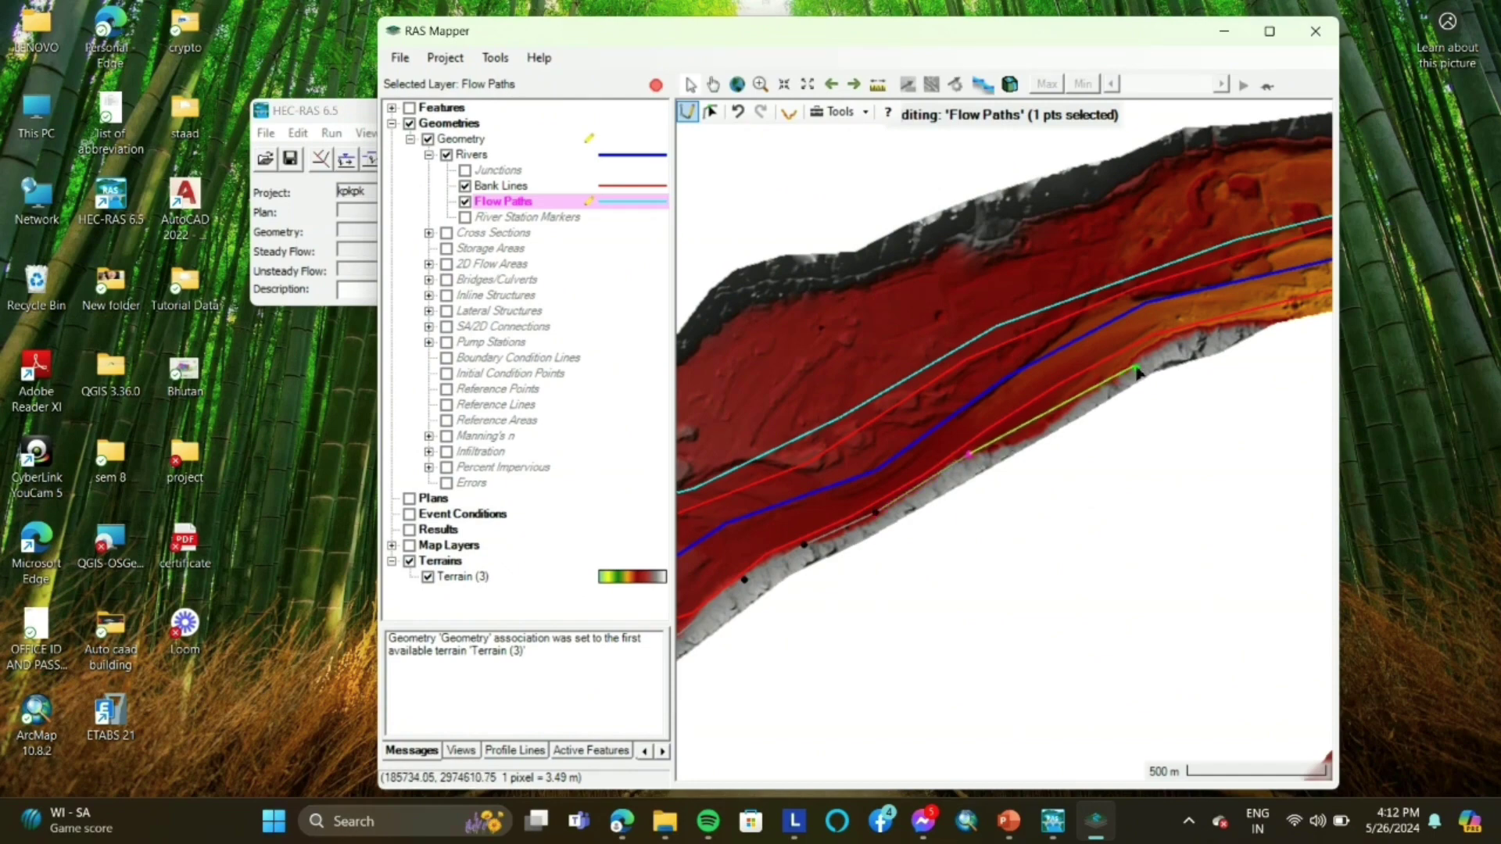
drag(1139, 374, 1050, 384)
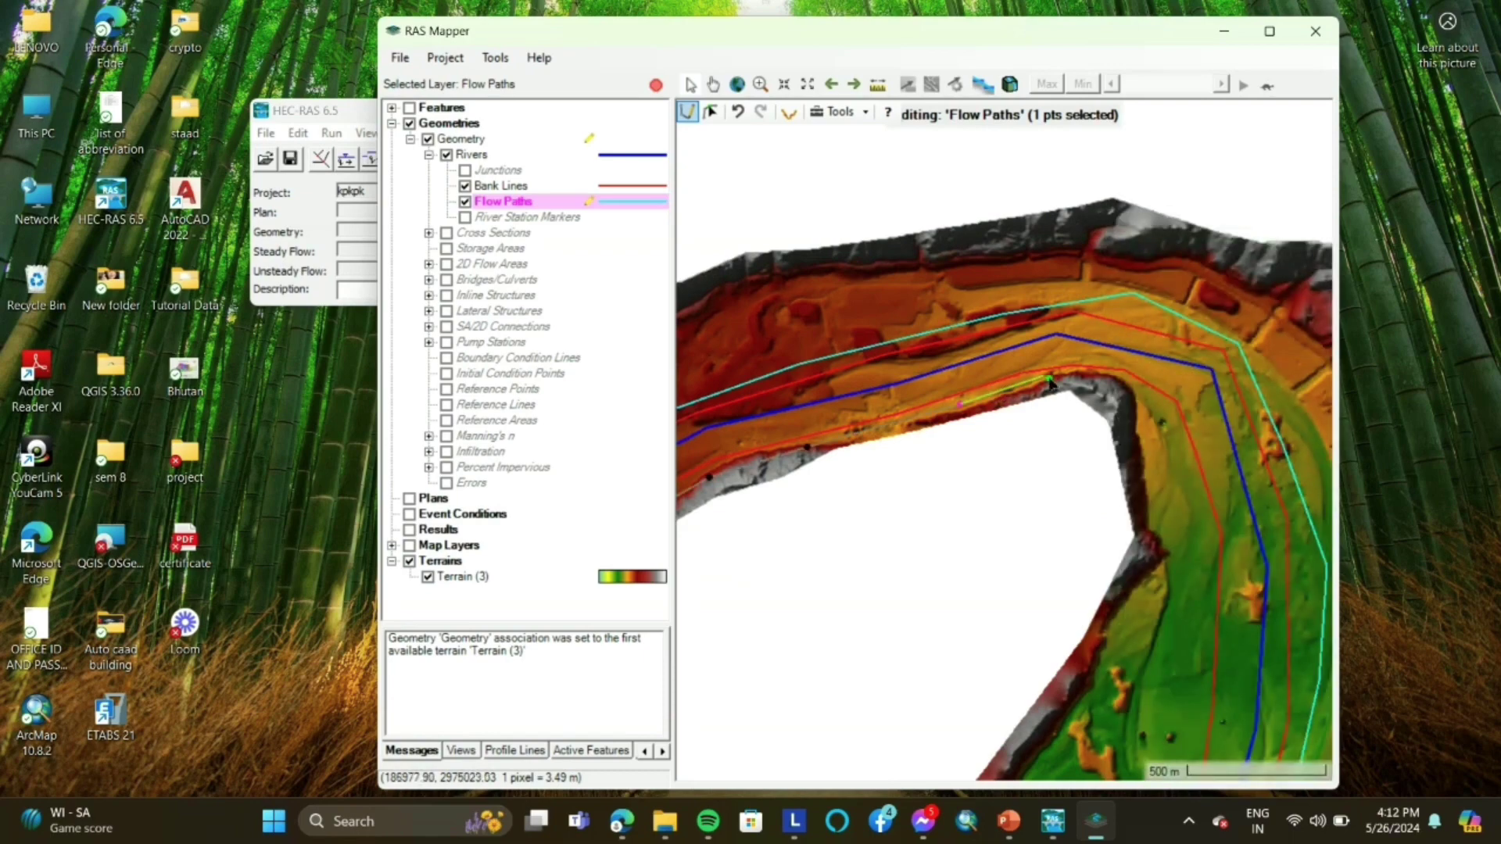
click(1068, 377)
click(1150, 397)
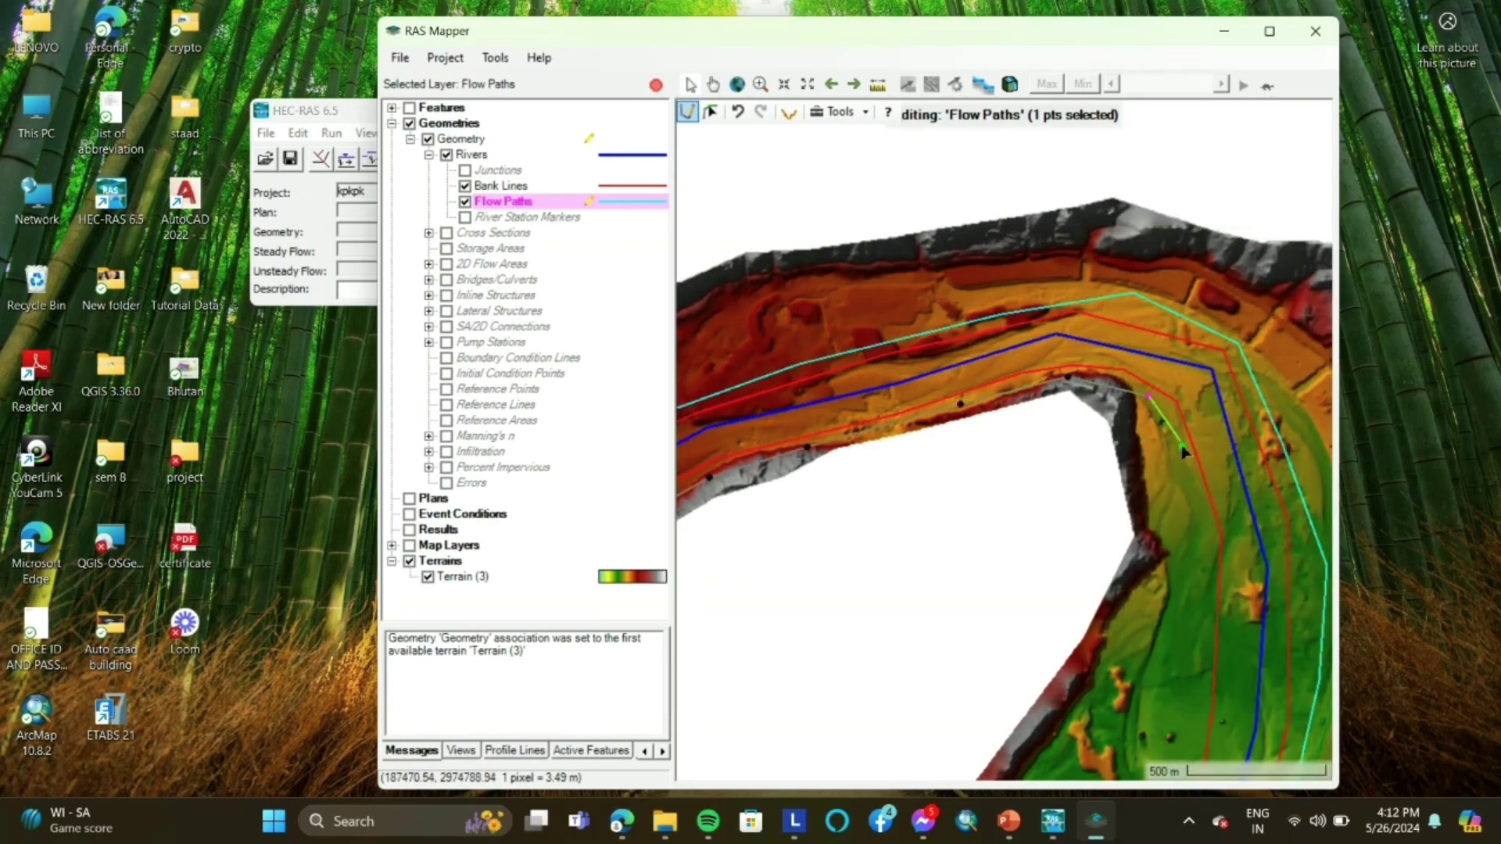
drag(1199, 508, 1097, 383)
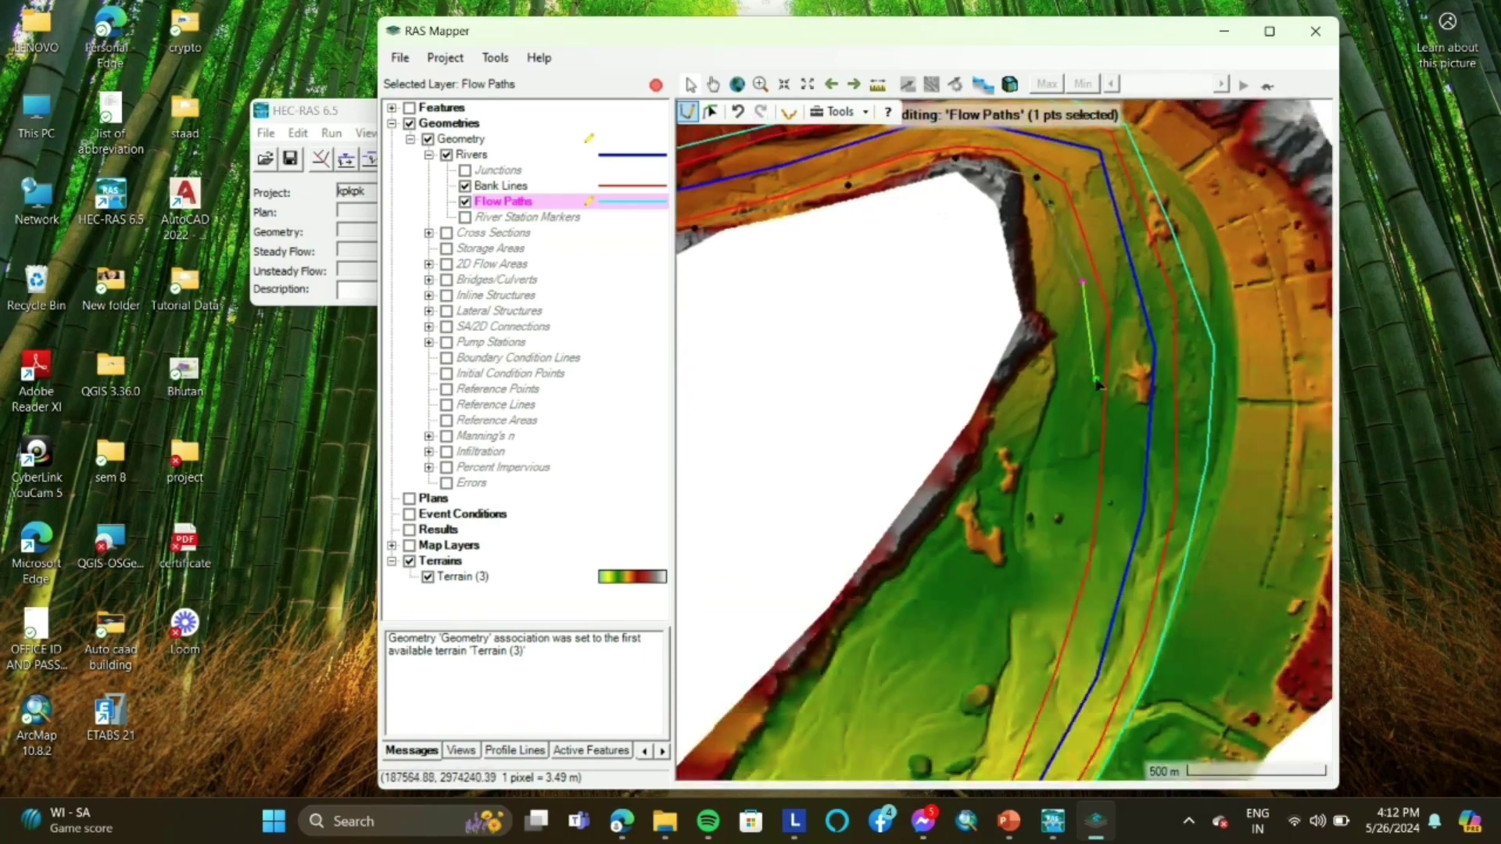
click(1100, 472)
drag(1076, 575, 1032, 327)
click(1016, 376)
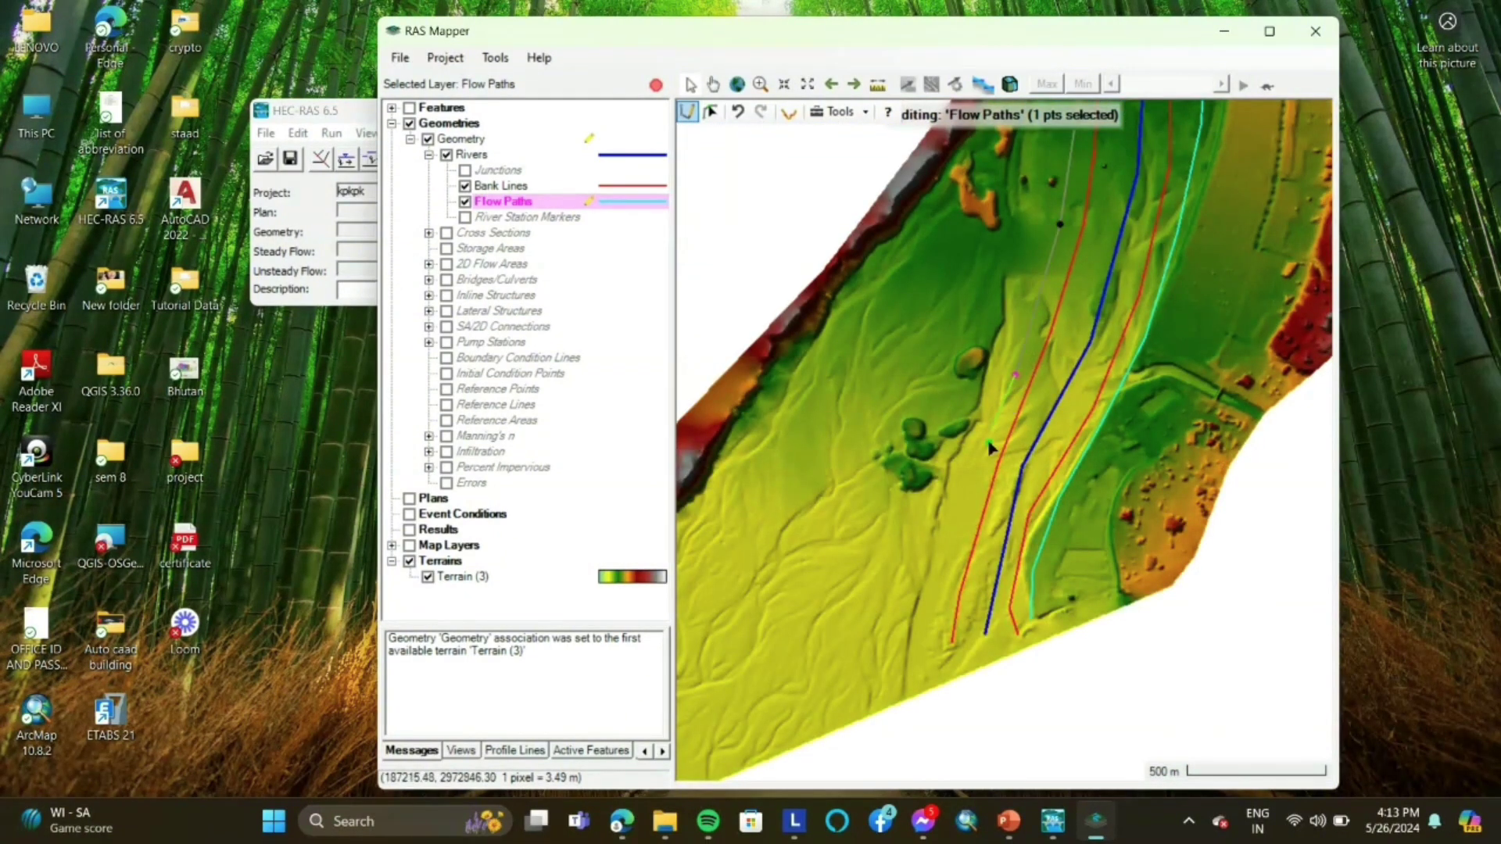
click(944, 577)
double_click(936, 659)
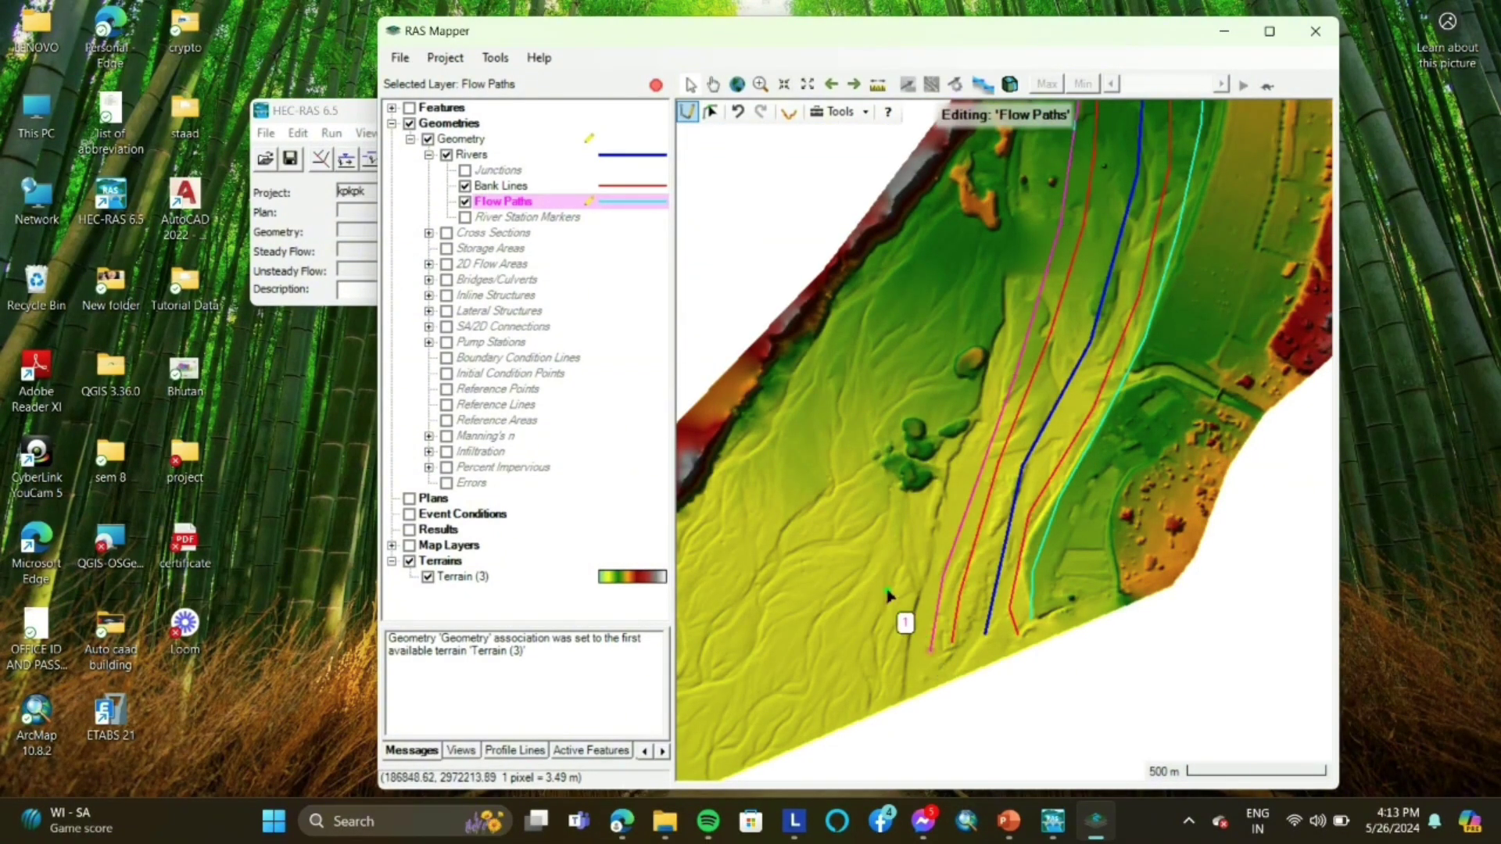
Step: Make the Cross Sections layer of the geometry the active layer for editing
scroll(923, 547, down, 2)
scroll(948, 375, down, 2)
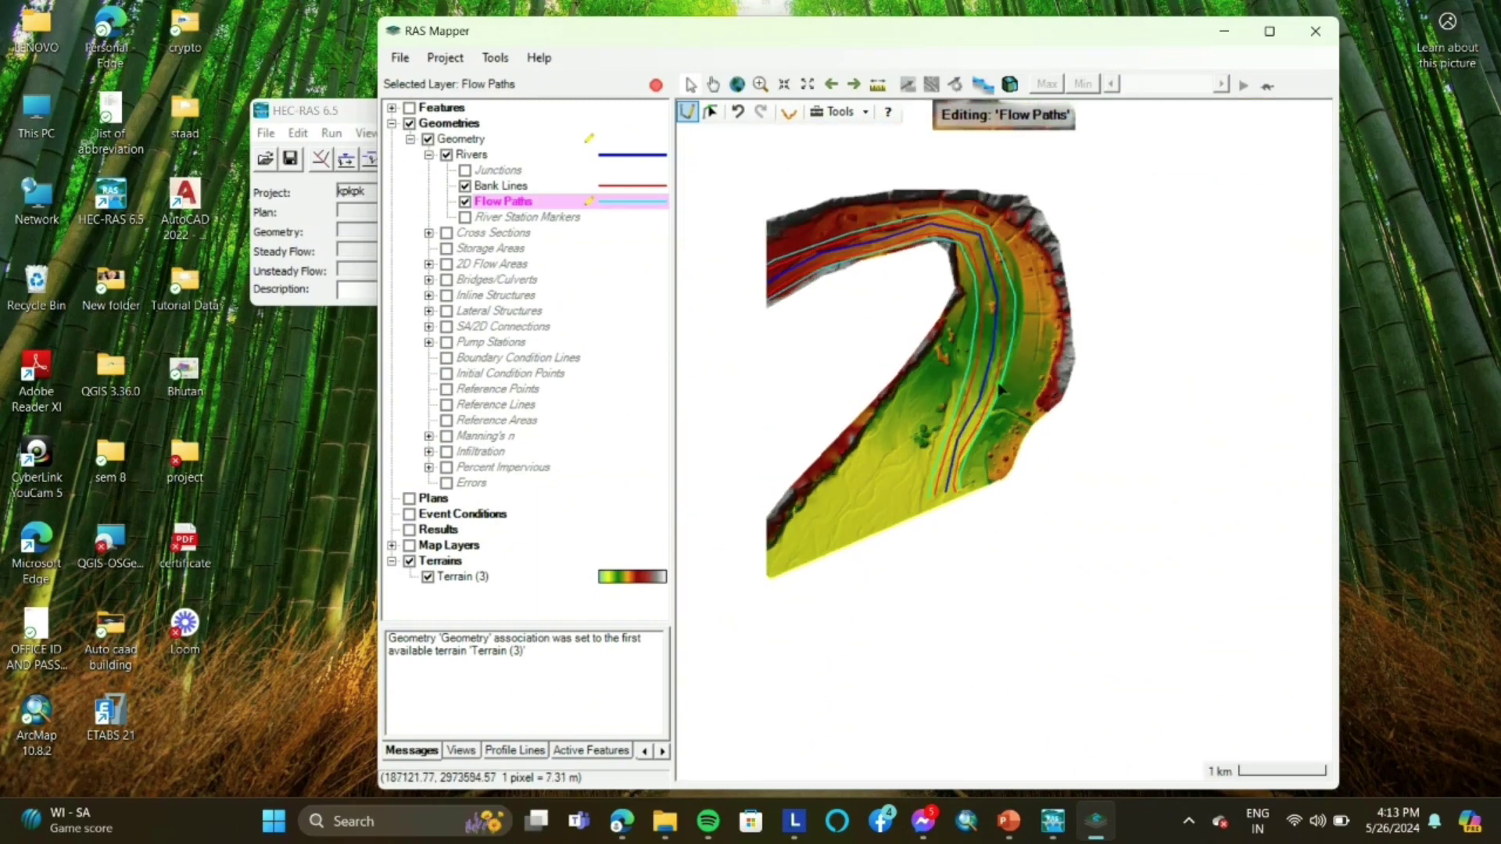
drag(865, 348, 989, 372)
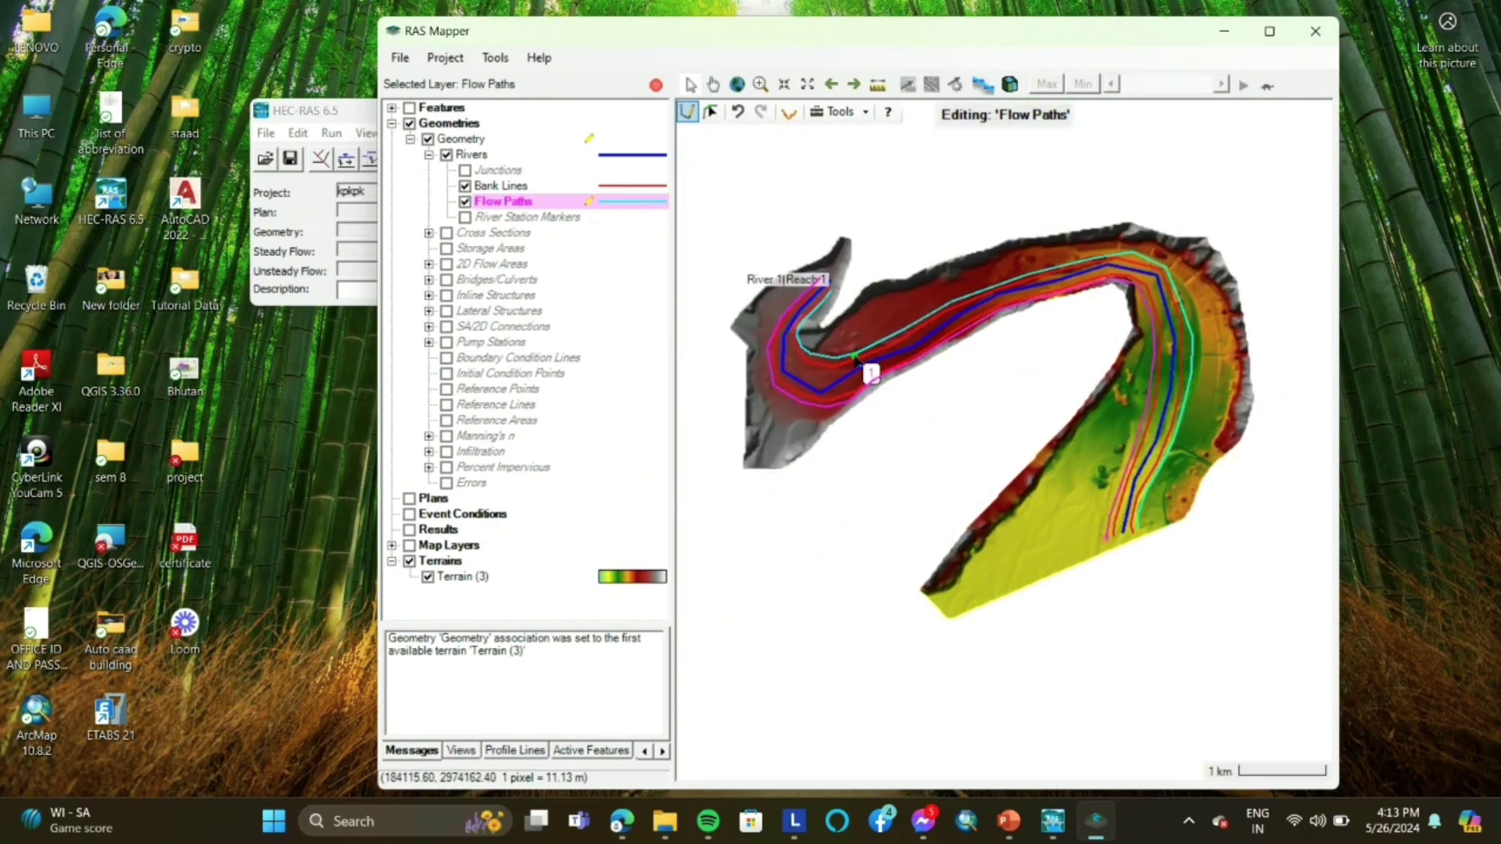
drag(871, 368, 843, 321)
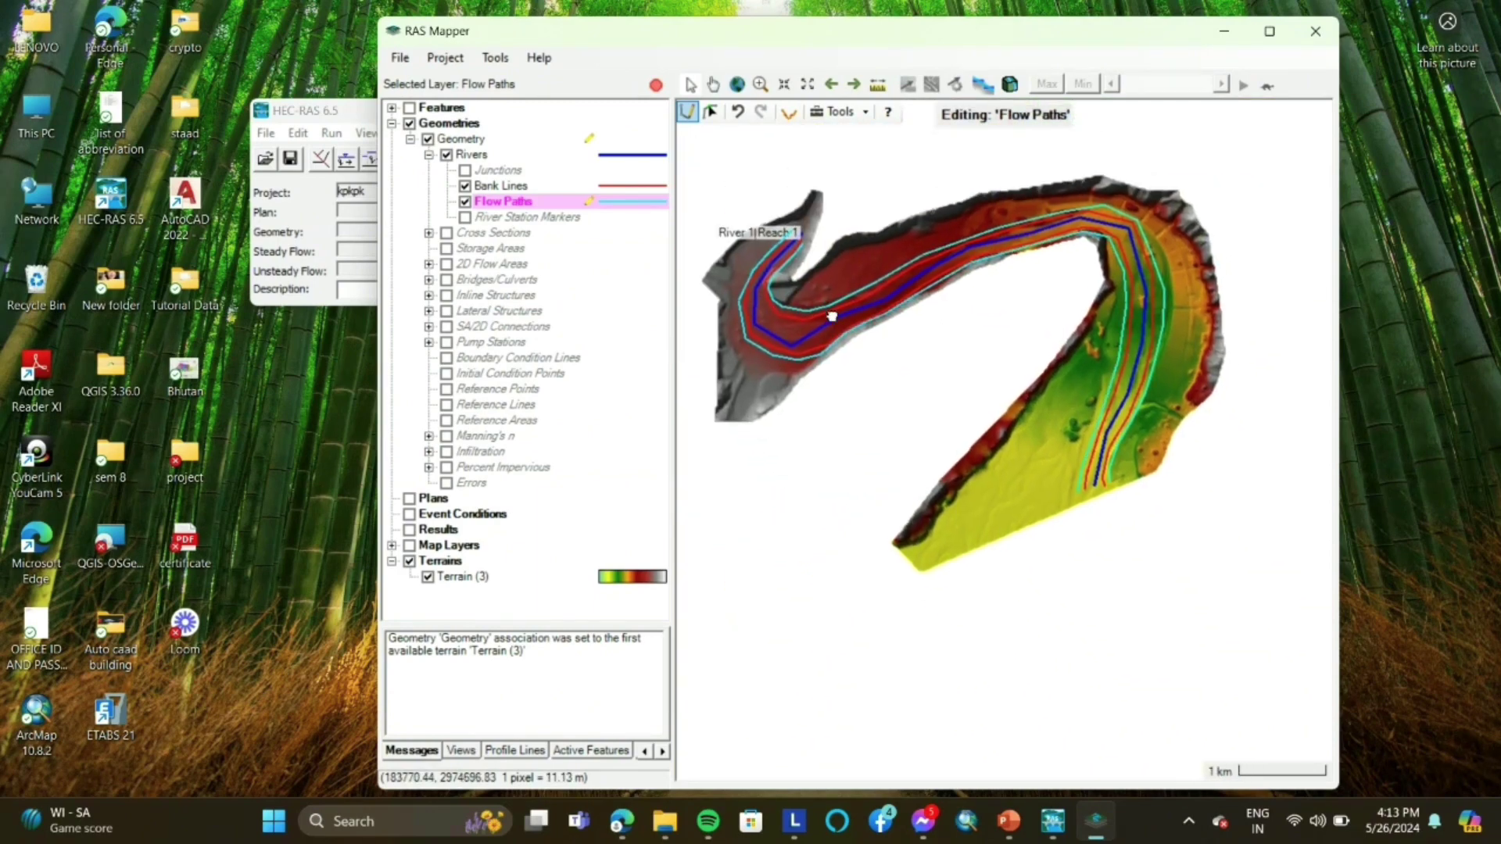
click(472, 235)
scroll(823, 333, up, 2)
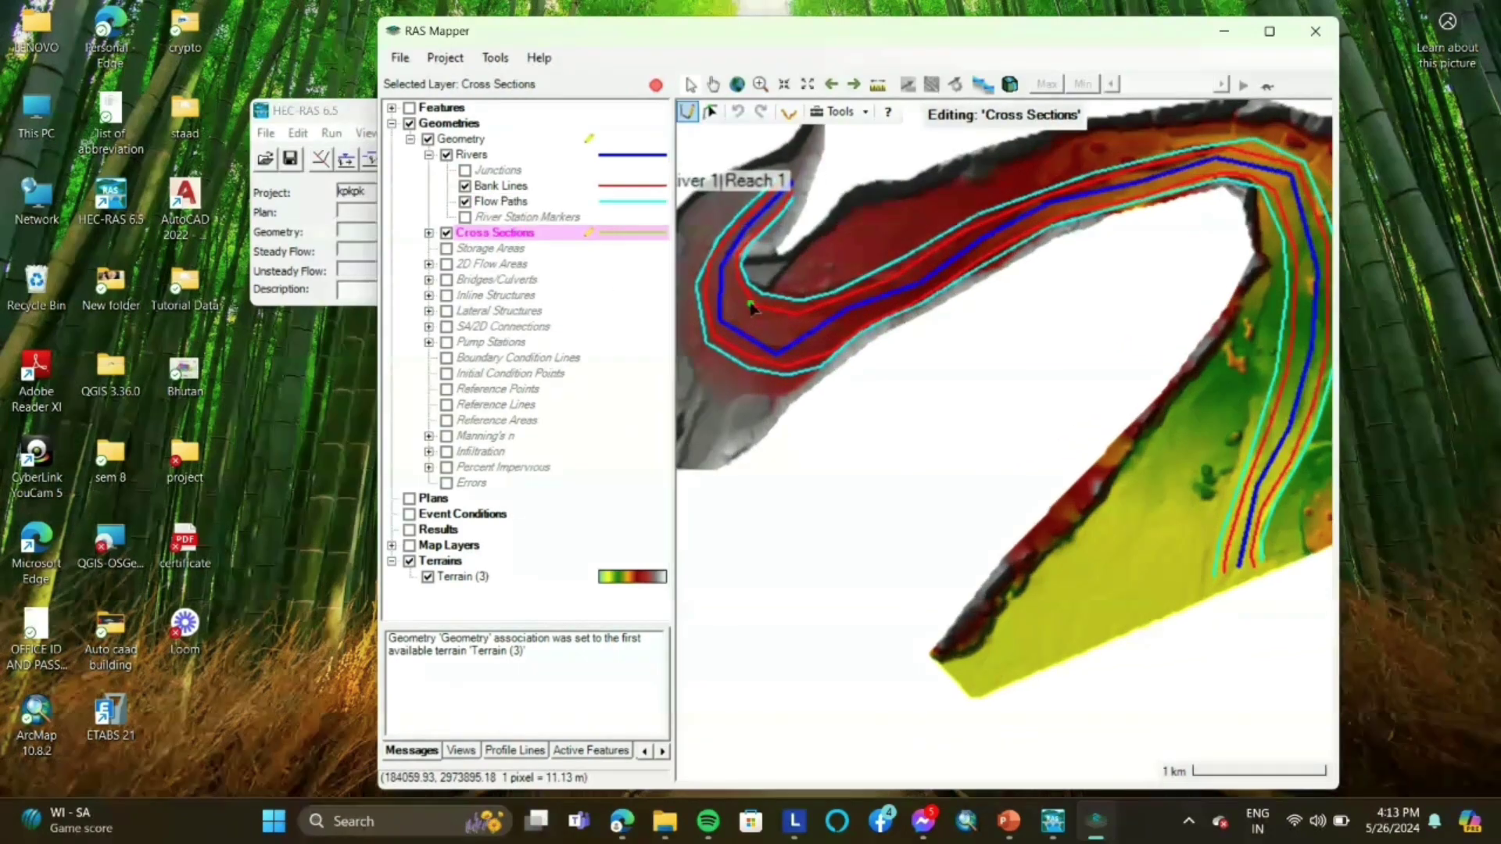
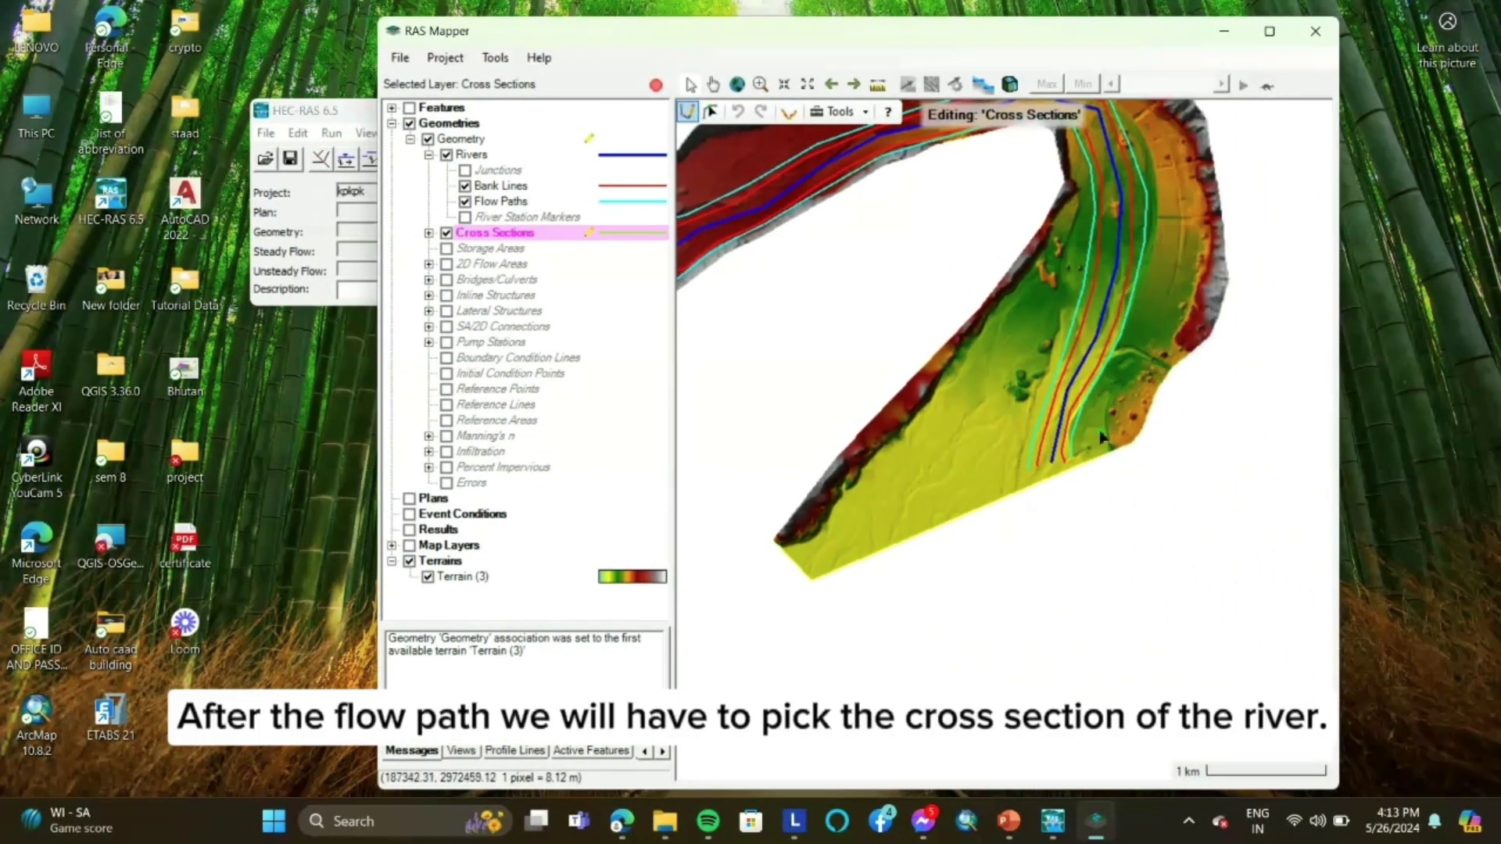
click(1101, 435)
click(1005, 442)
key(ctrl+z)
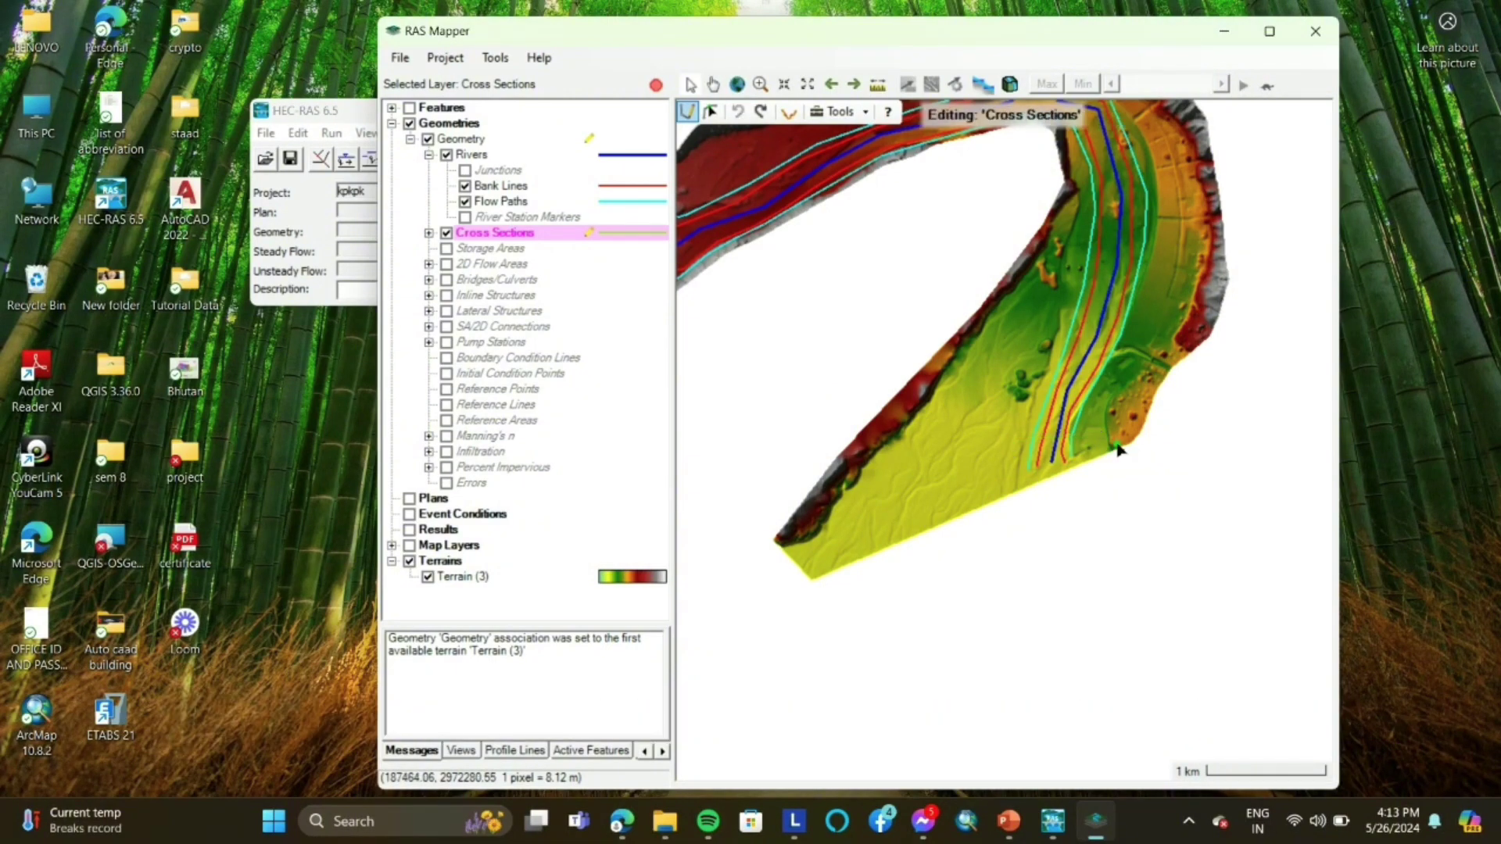
Step: Draw three cross sections from west to east across both flow paths, spaced upstream from the southern downstream end
key(ctrl+y)
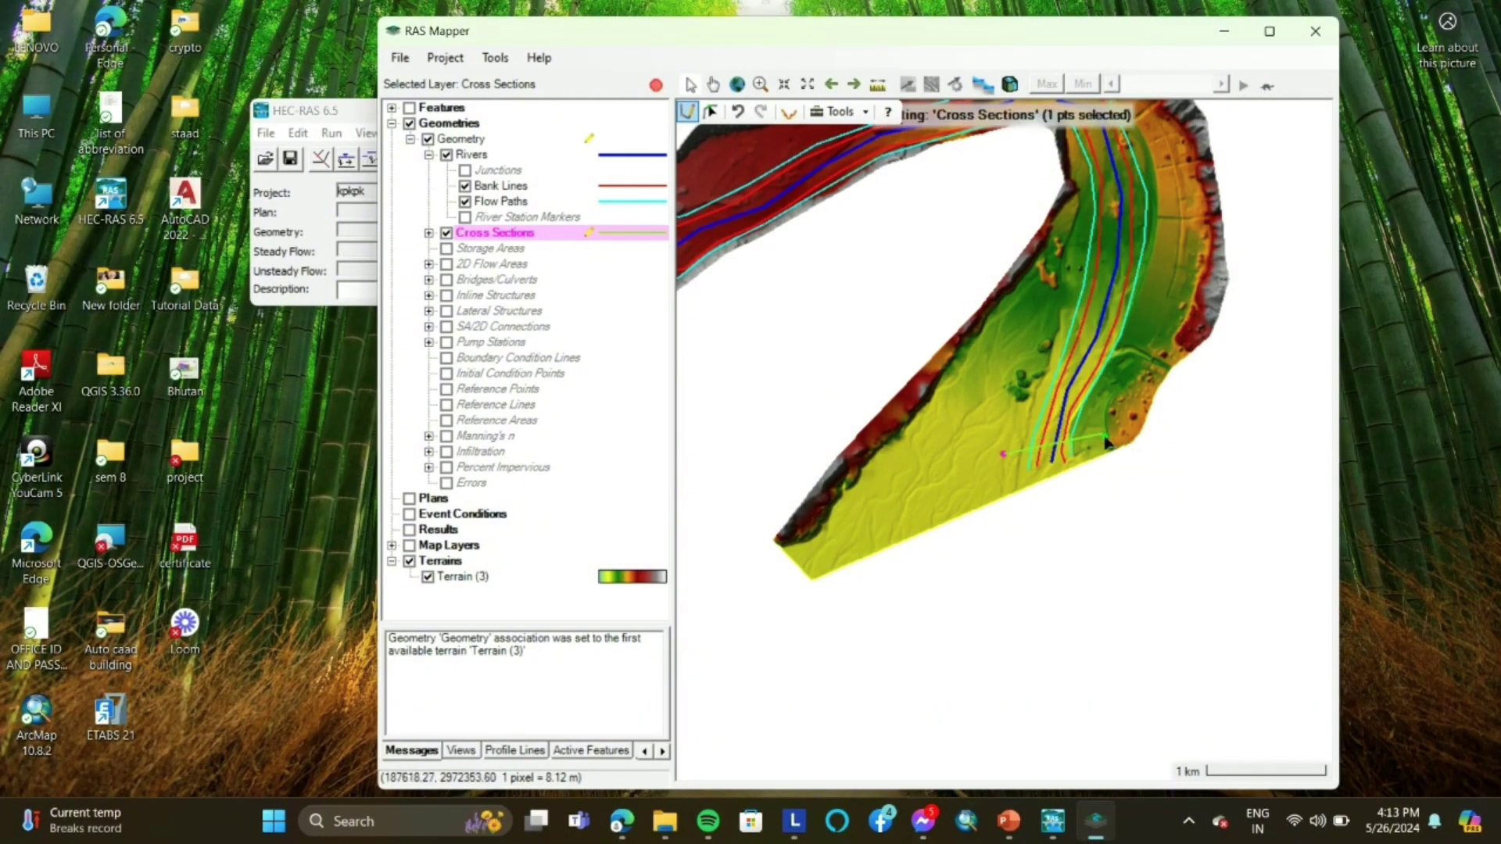
double_click(1005, 453)
click(1029, 369)
double_click(1125, 356)
click(1057, 298)
double_click(1148, 269)
Step: Draw three more cross sections around the main eastern bend, each from the inner side to beyond the outer flow path
scroll(1118, 338, up, 1)
click(1092, 329)
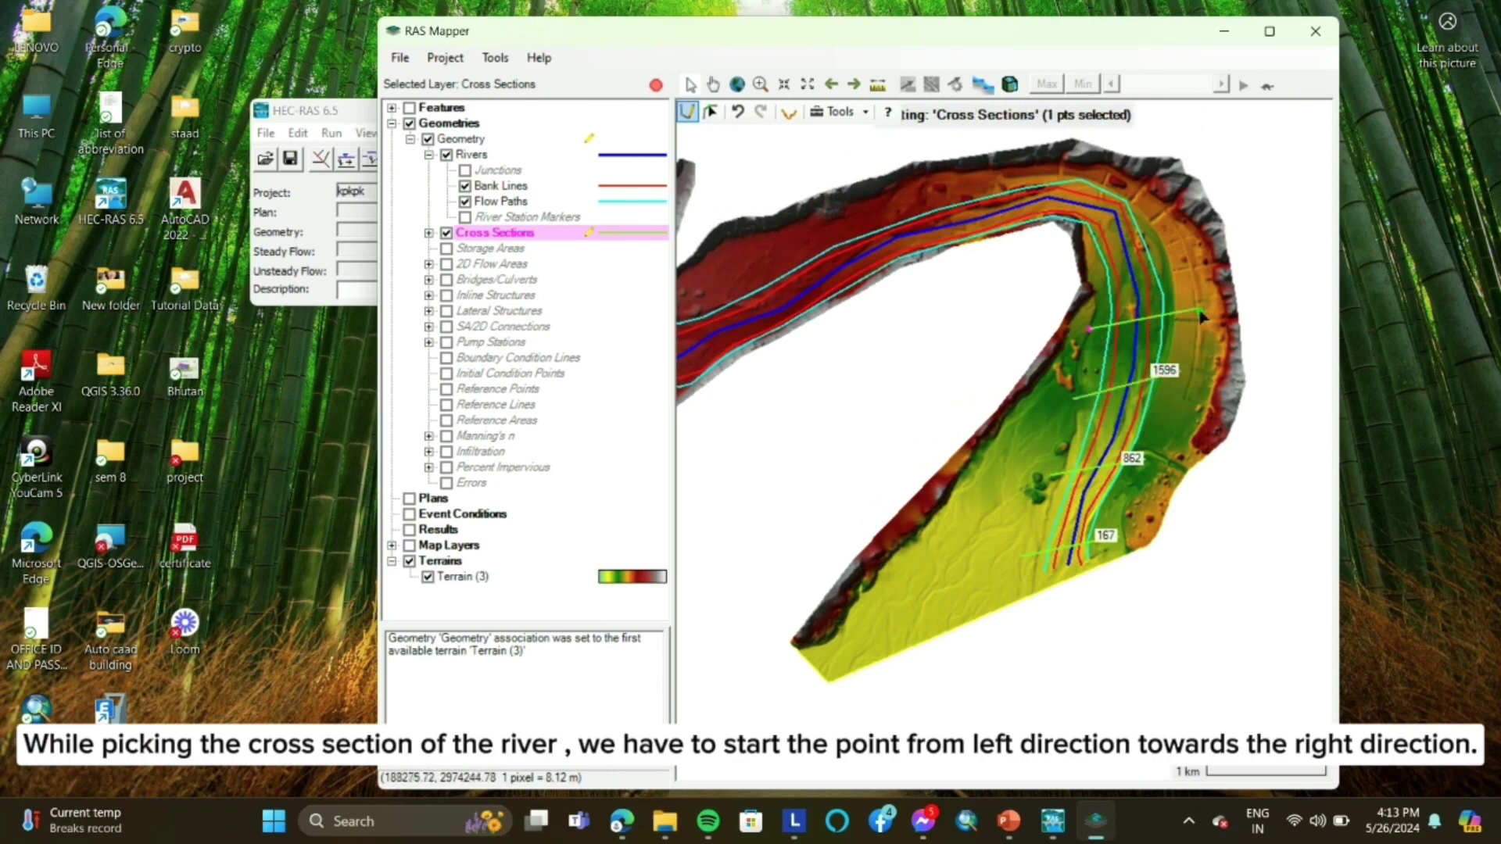
double_click(1184, 306)
click(1095, 275)
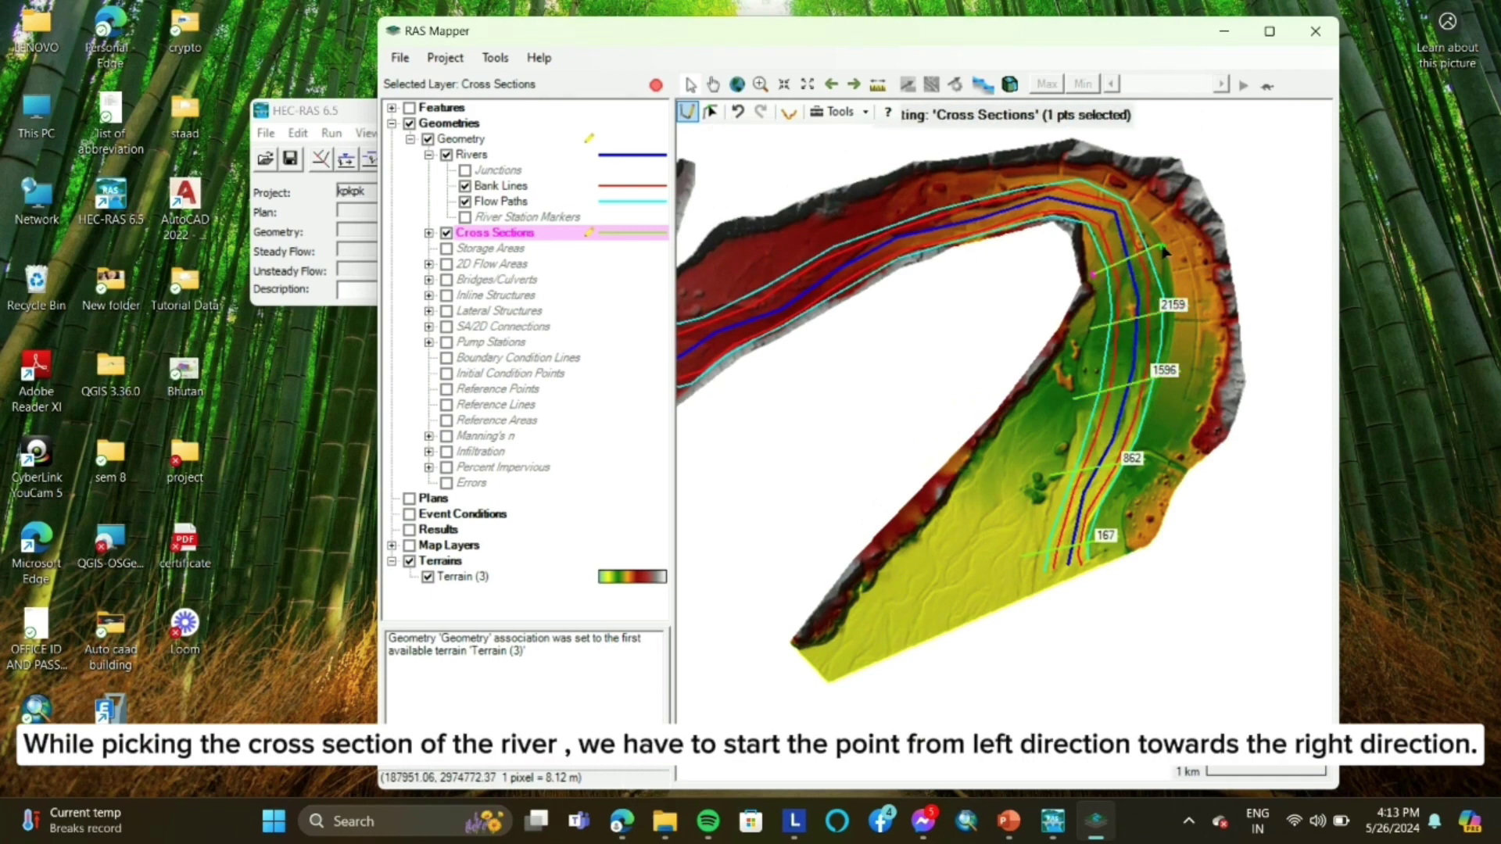
double_click(1159, 237)
click(1084, 243)
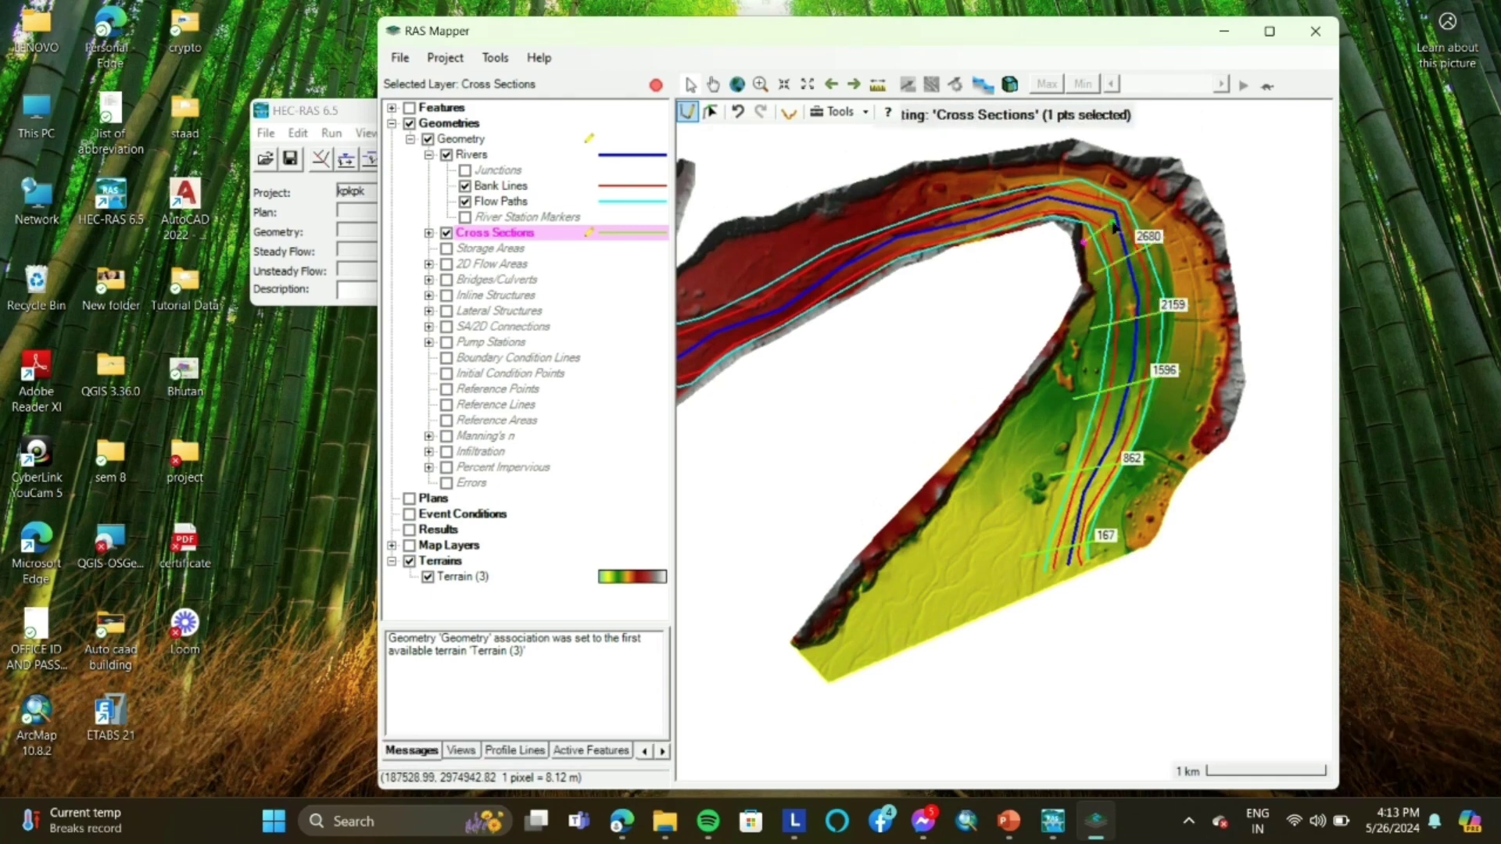
double_click(1134, 197)
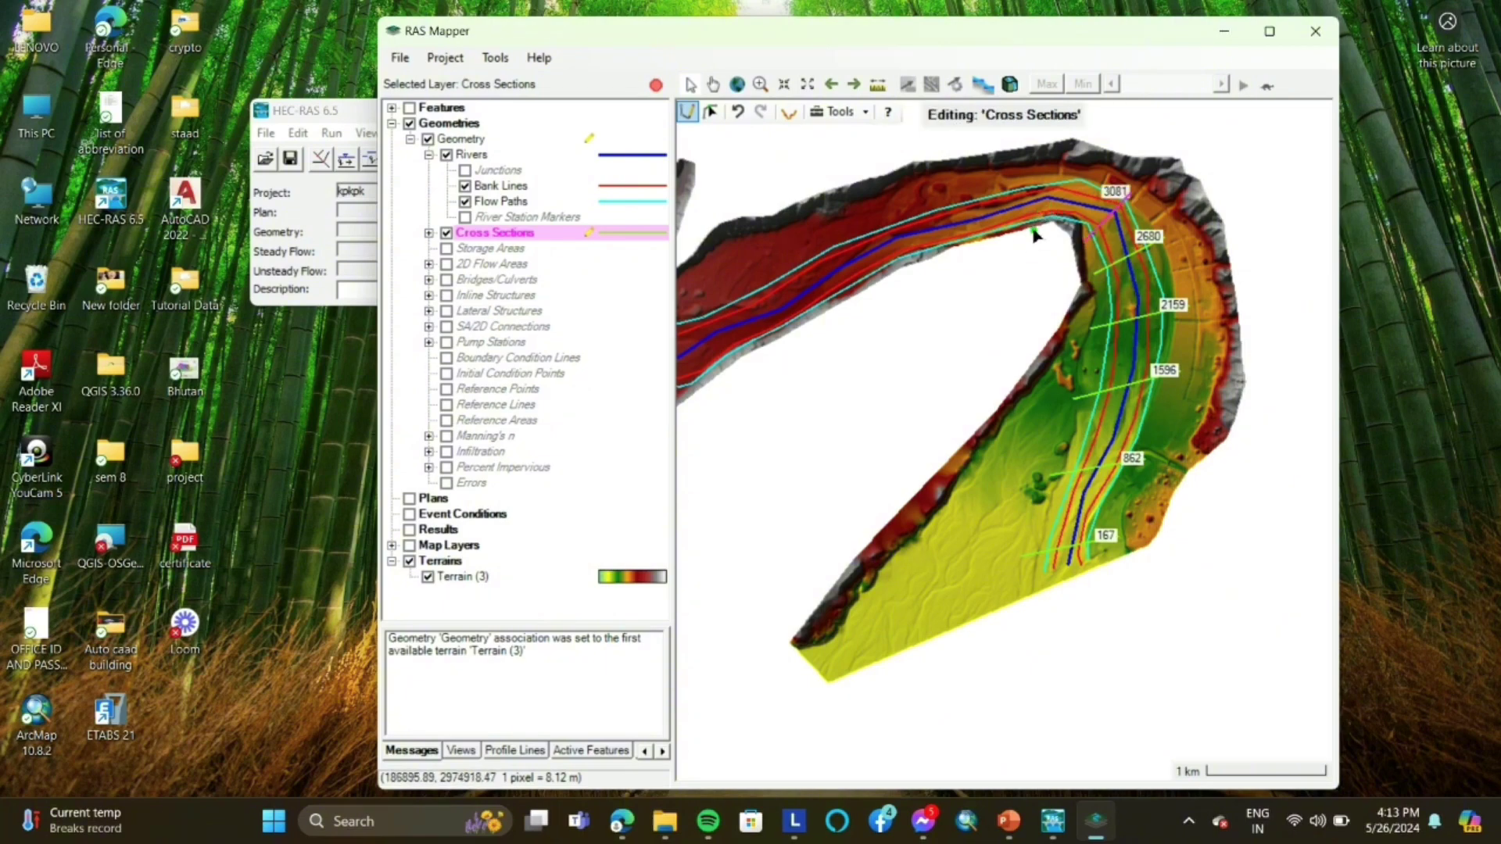
Step: Draw four cross sections from the southern to the northern side of the channel just upstream of the main bend
click(1032, 228)
double_click(1034, 180)
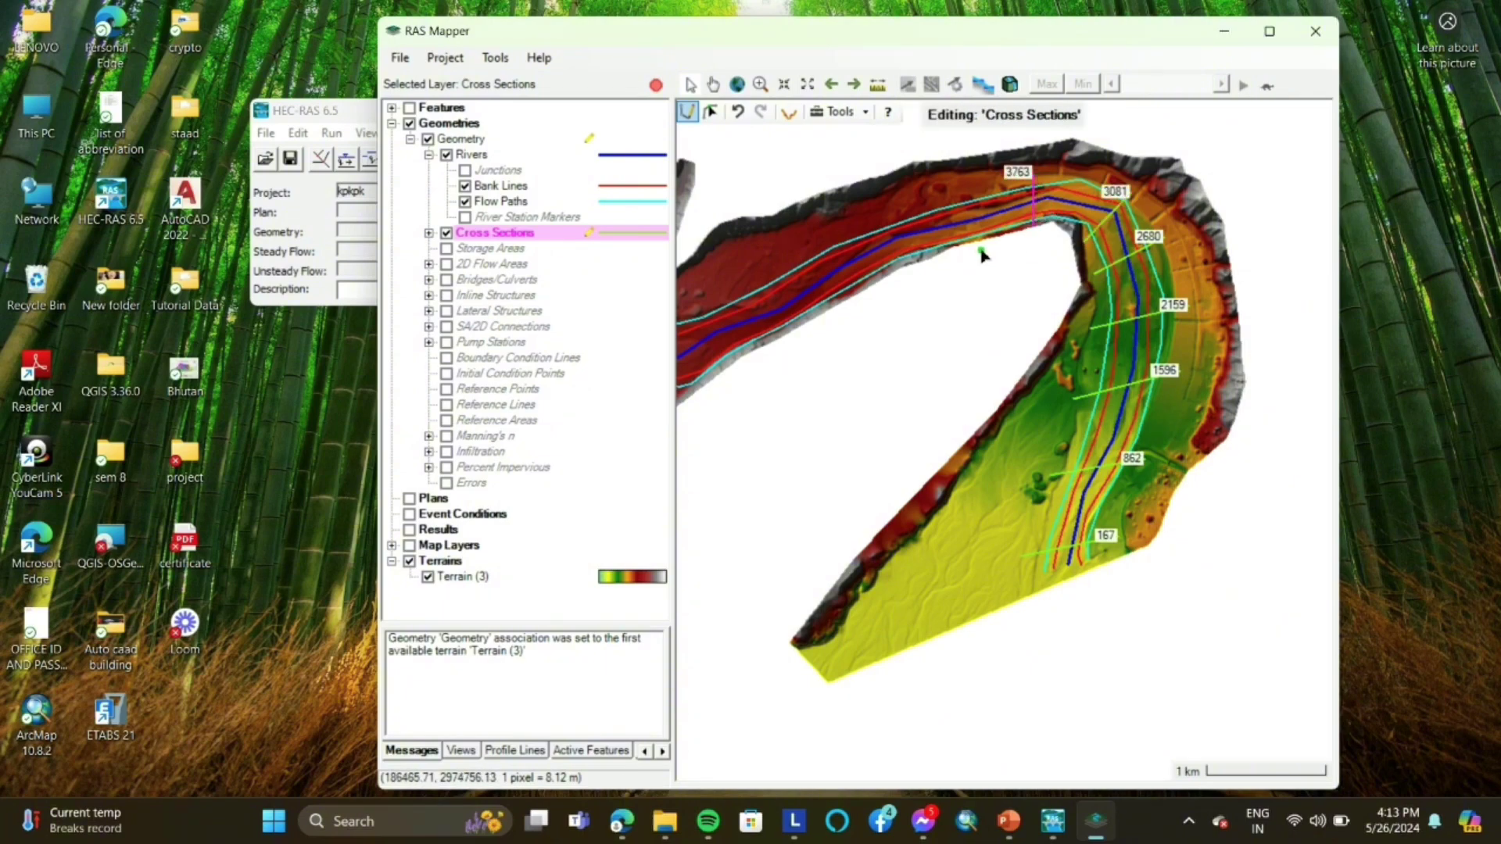
click(987, 236)
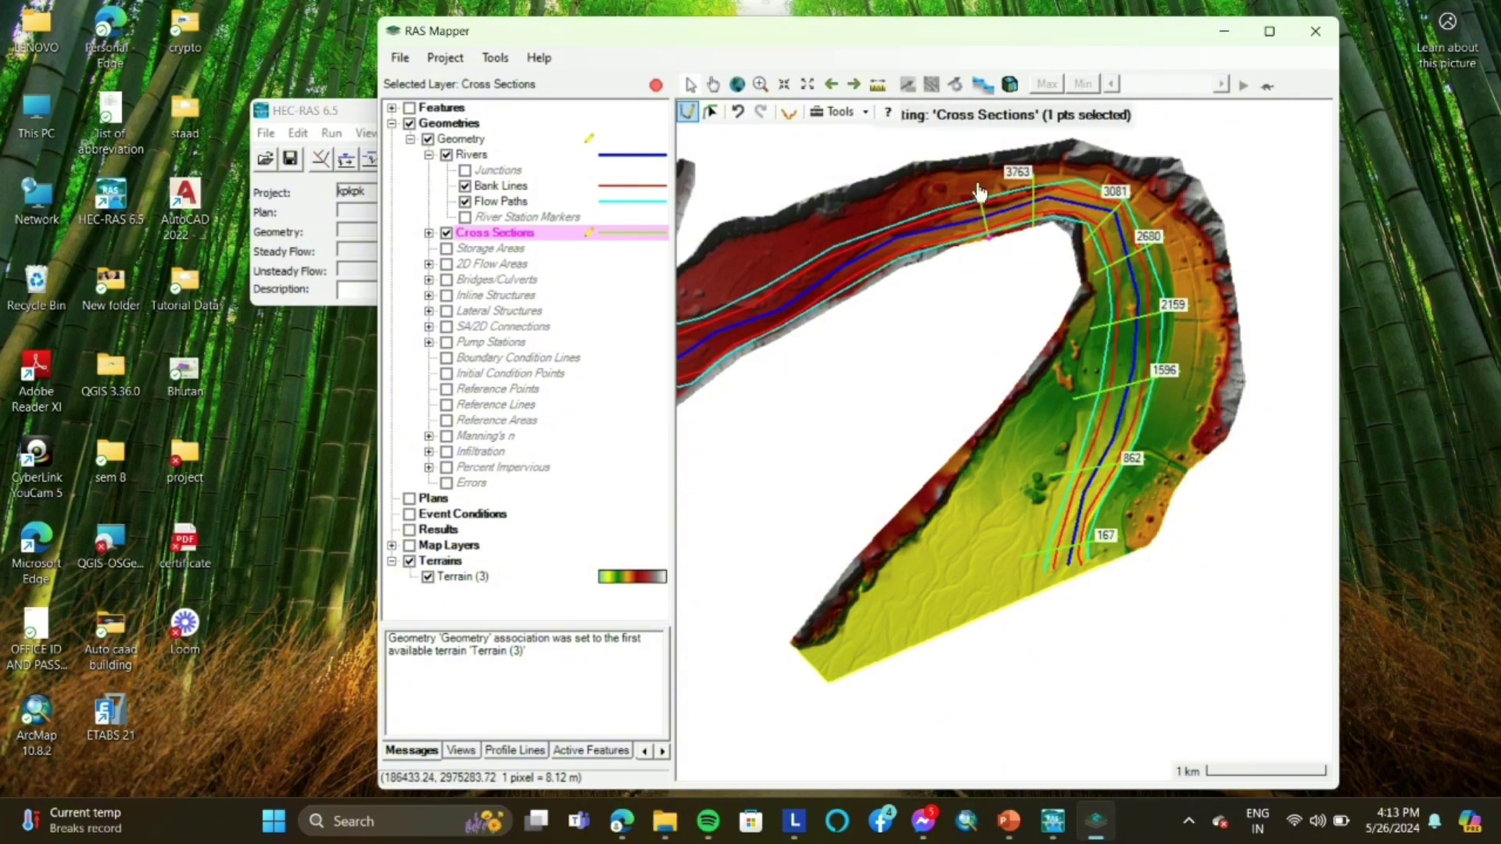
double_click(977, 185)
click(950, 245)
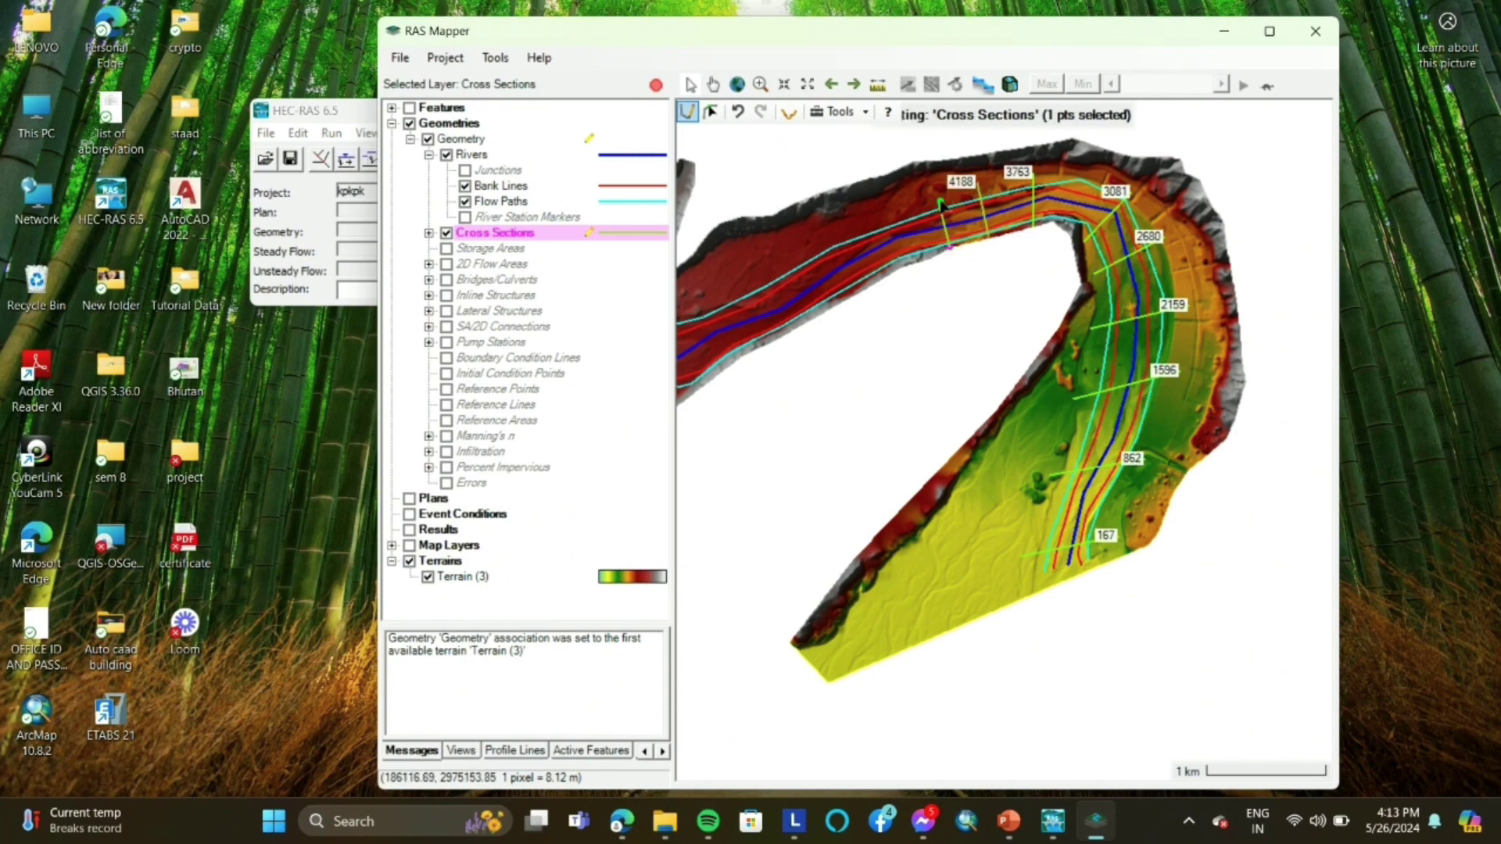
double_click(939, 202)
click(924, 260)
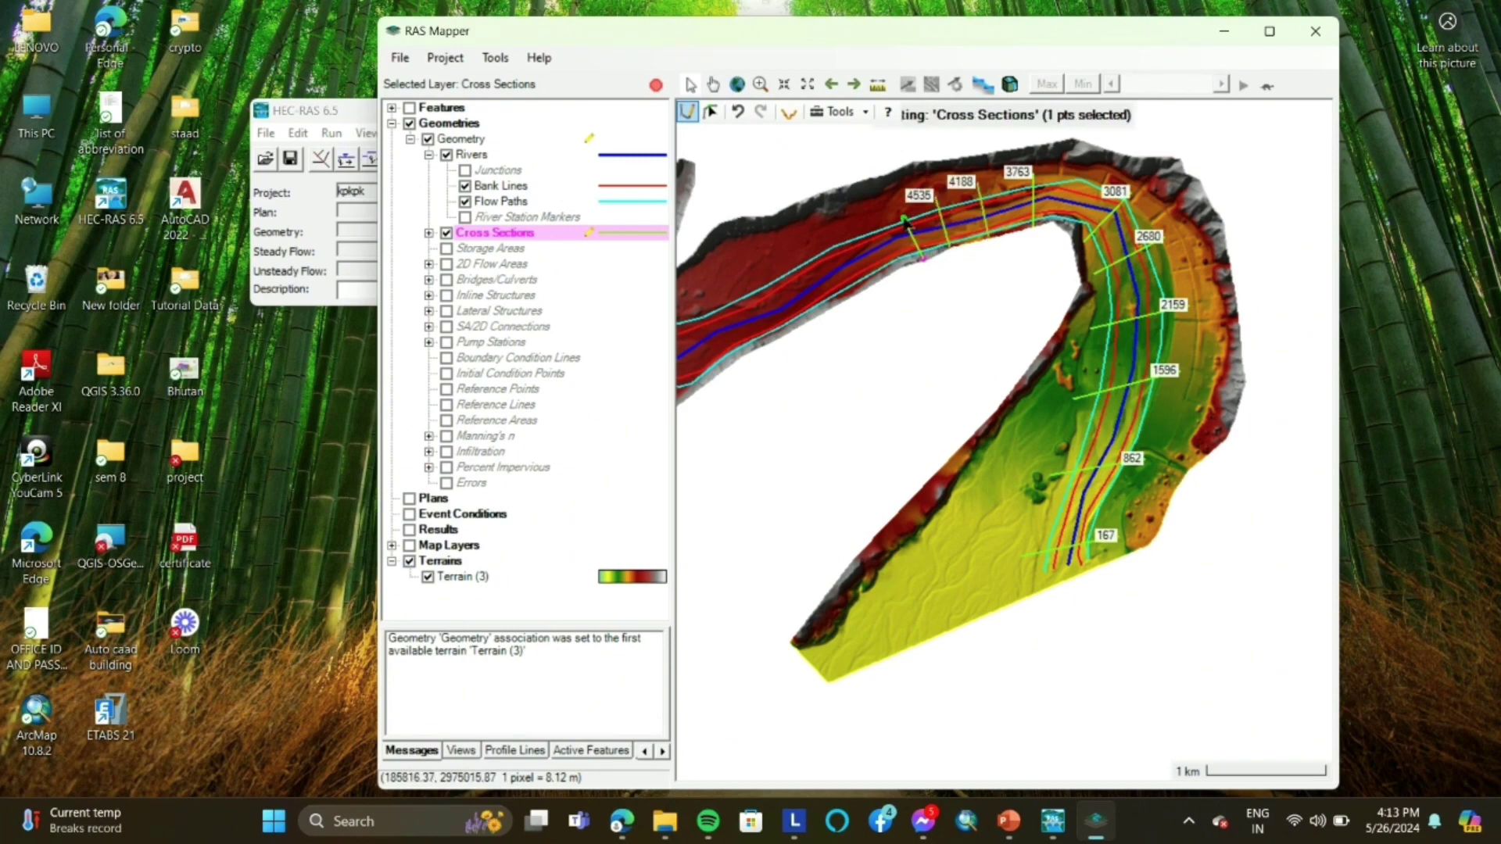
double_click(901, 213)
Step: Draw three cross sections from the southeastern to the northwestern side along the straight middle stretch between the two bends
drag(856, 301, 1045, 270)
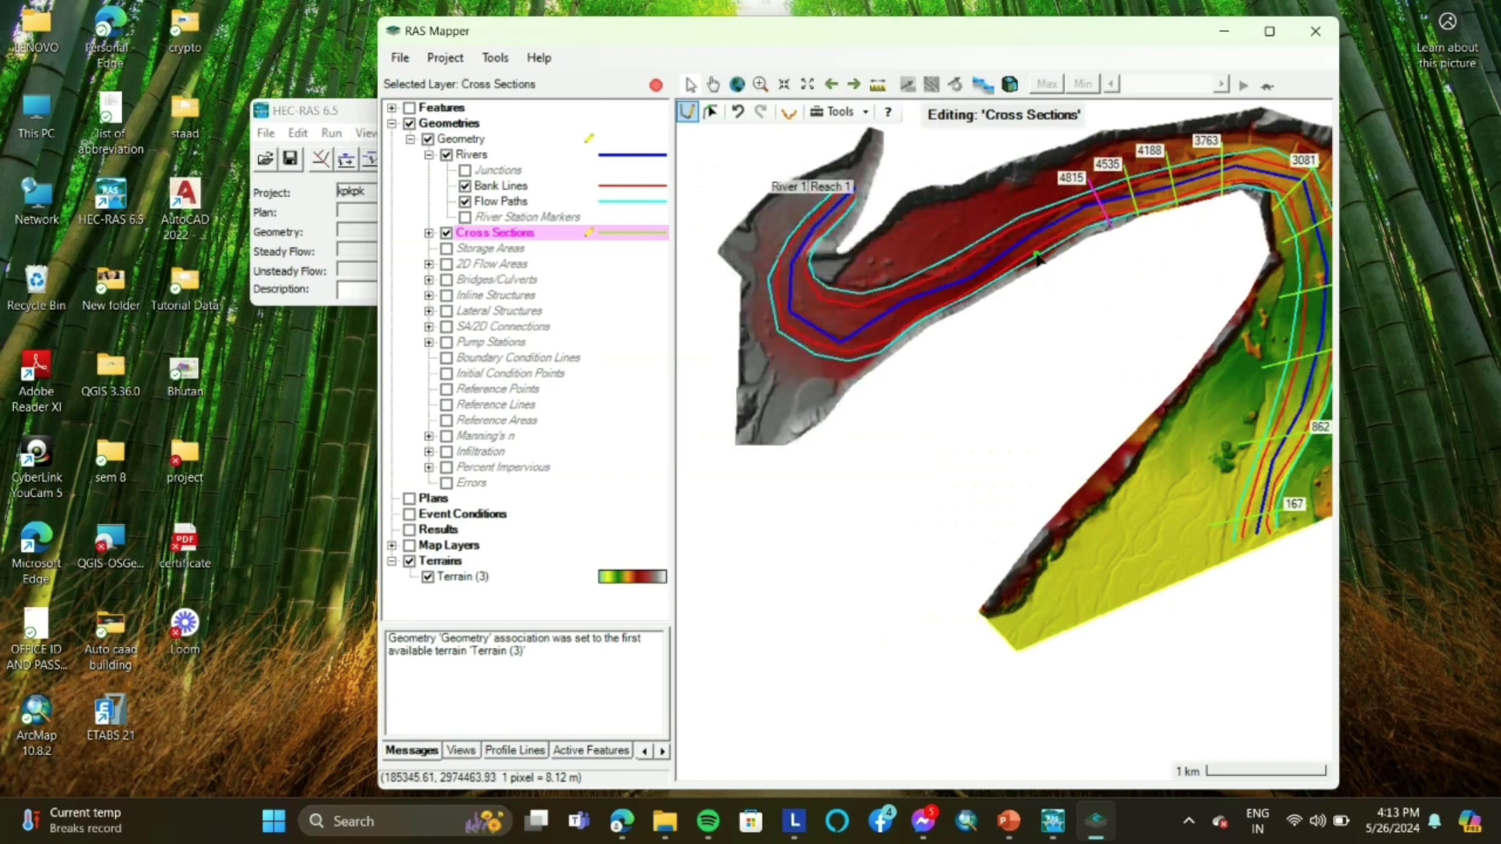
click(1041, 263)
double_click(1009, 208)
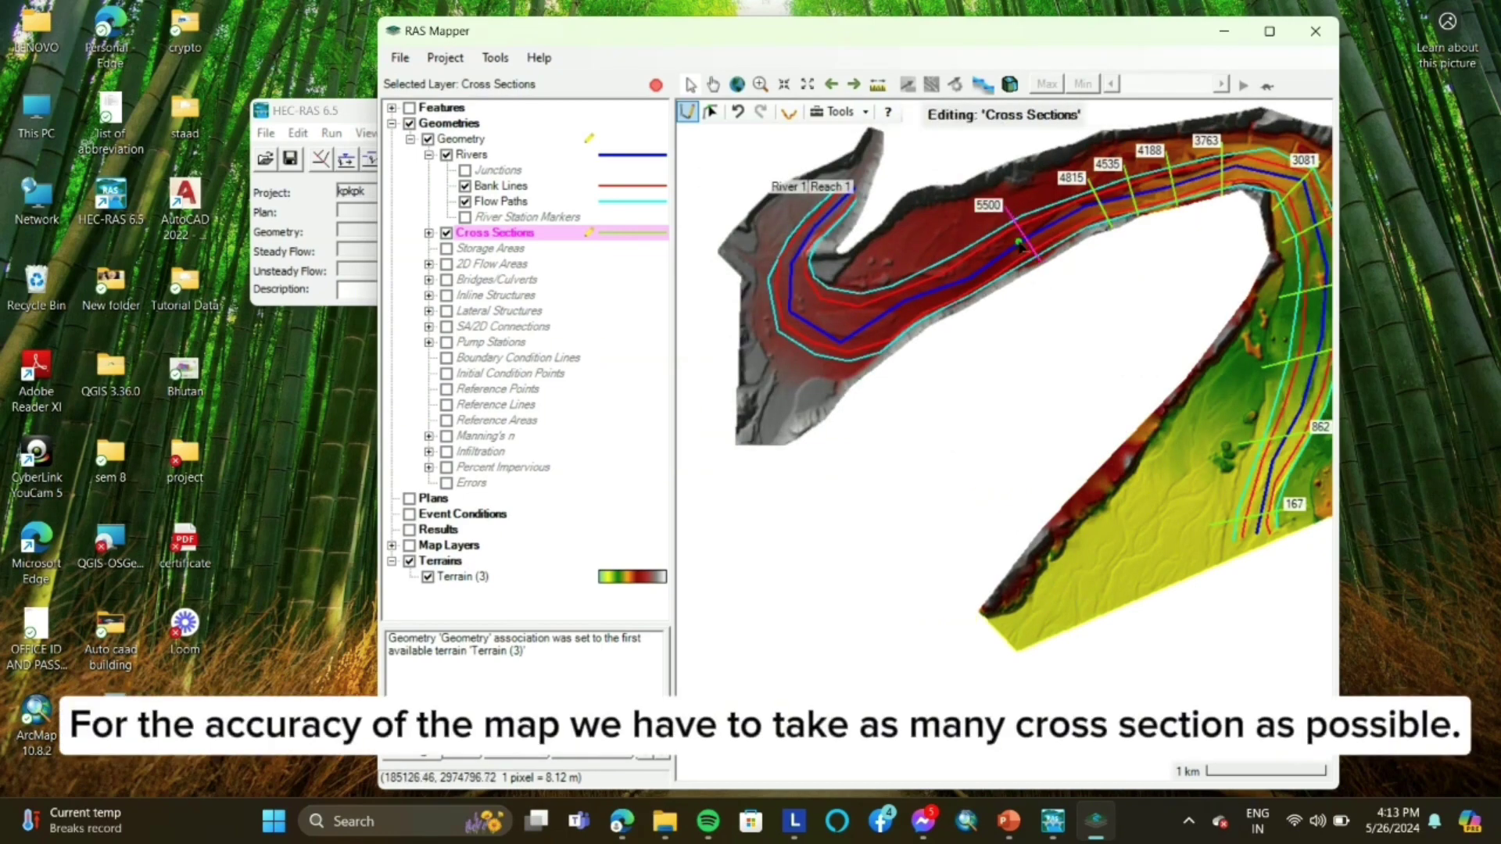
click(986, 292)
double_click(939, 238)
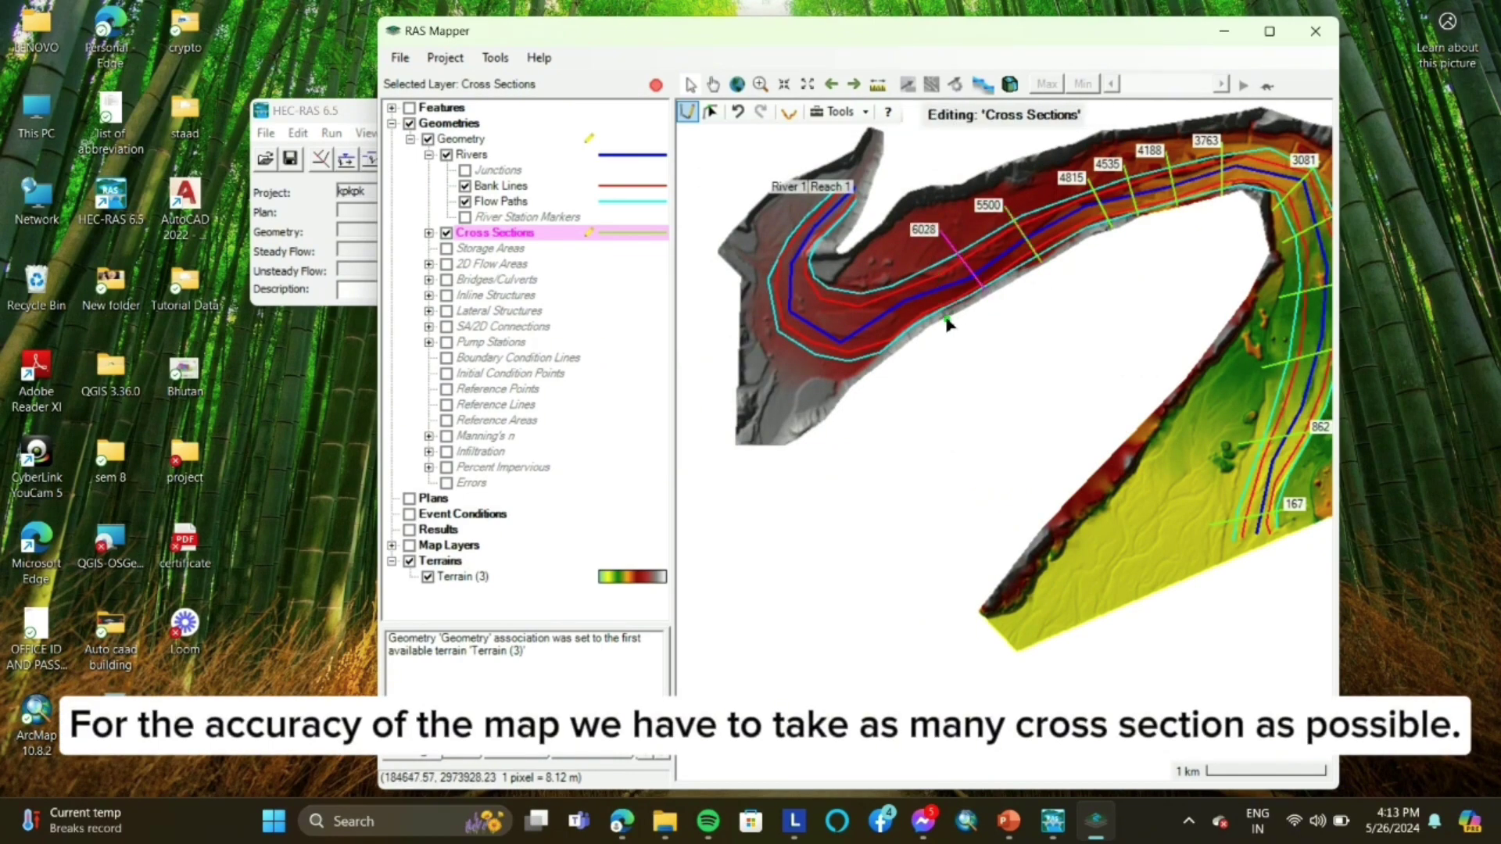
click(937, 320)
double_click(900, 267)
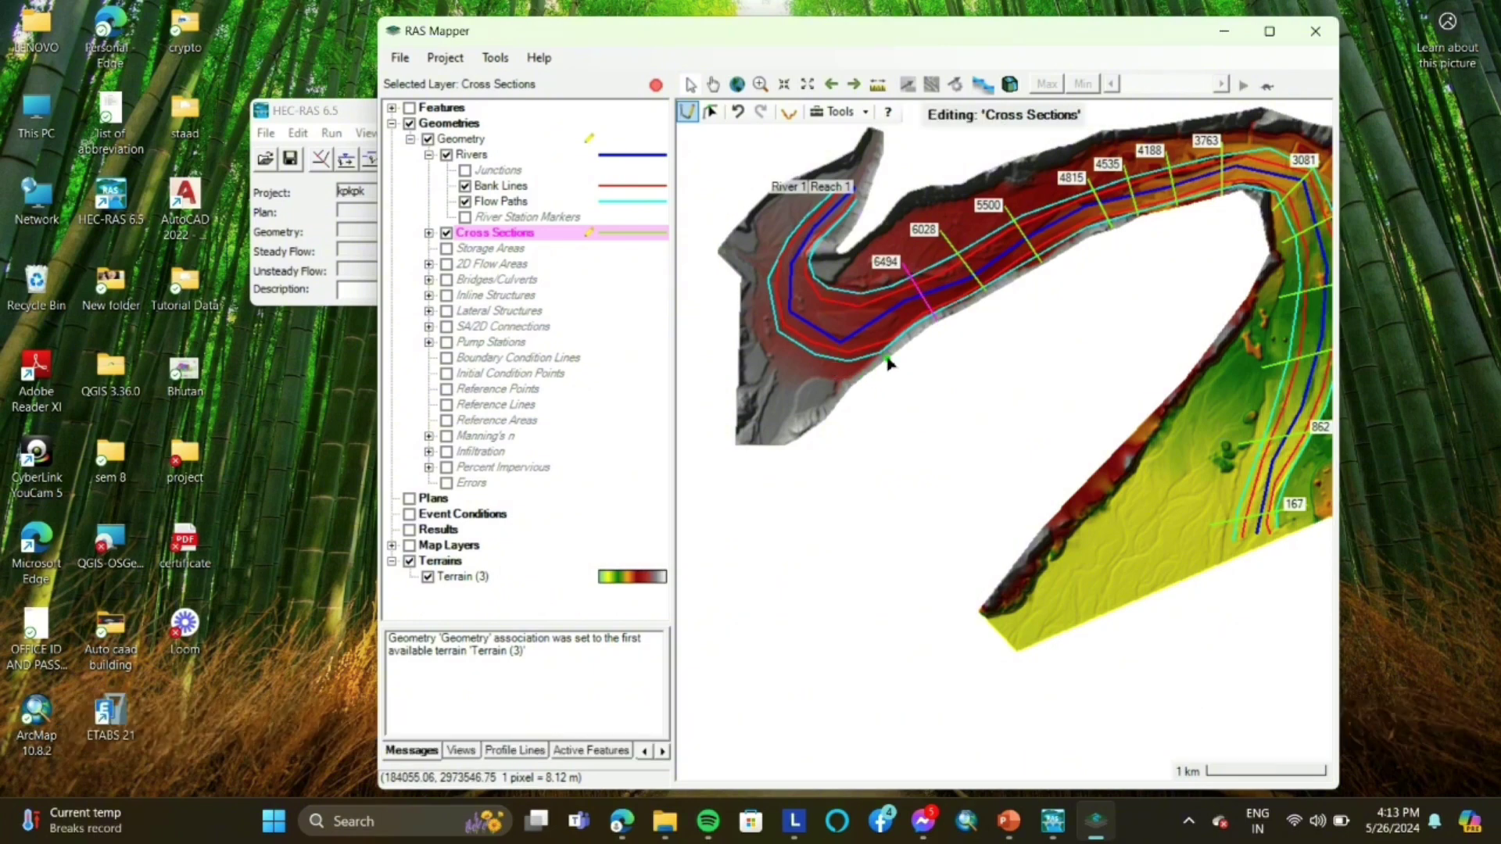
Step: Draw two cross sections from the southern to the northern side where the channel enters the western bend
click(905, 336)
double_click(871, 280)
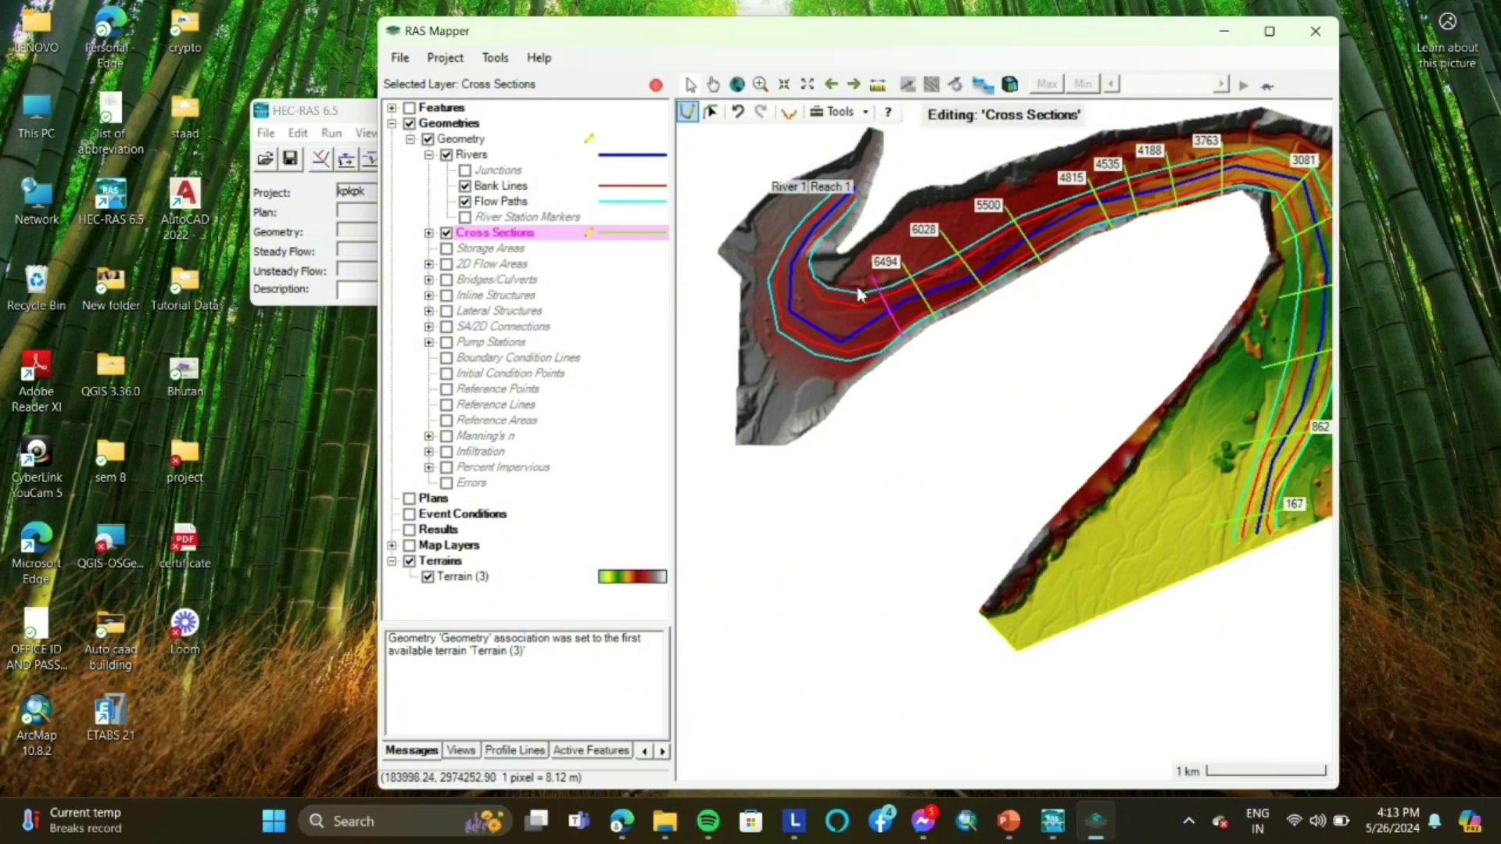
click(827, 378)
double_click(848, 278)
Step: Draw three cross sections from the western to the eastern side around the western bend up to the reach's upstream end
click(760, 305)
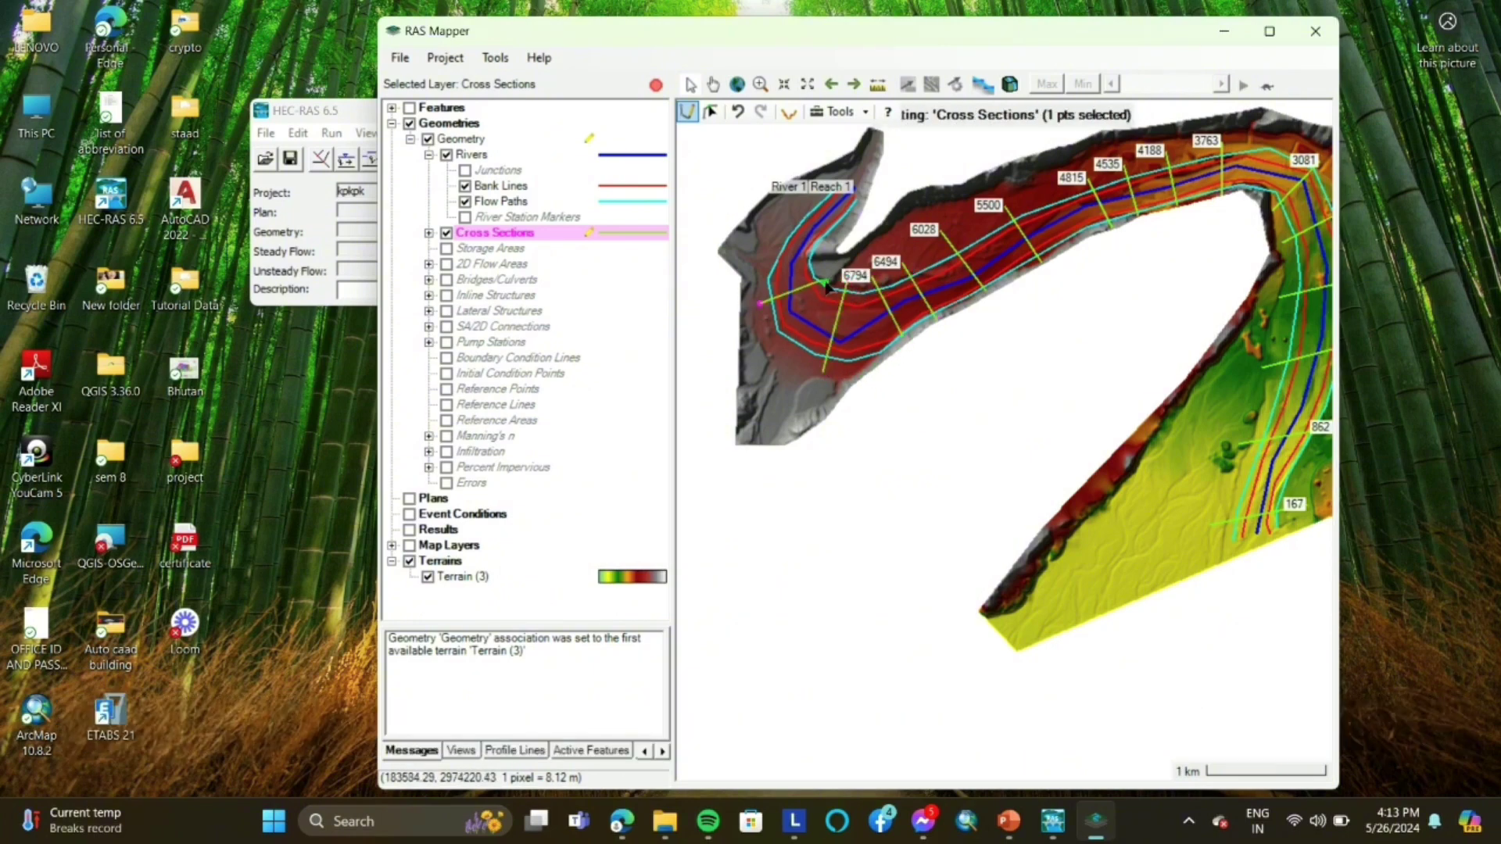
double_click(828, 270)
click(773, 227)
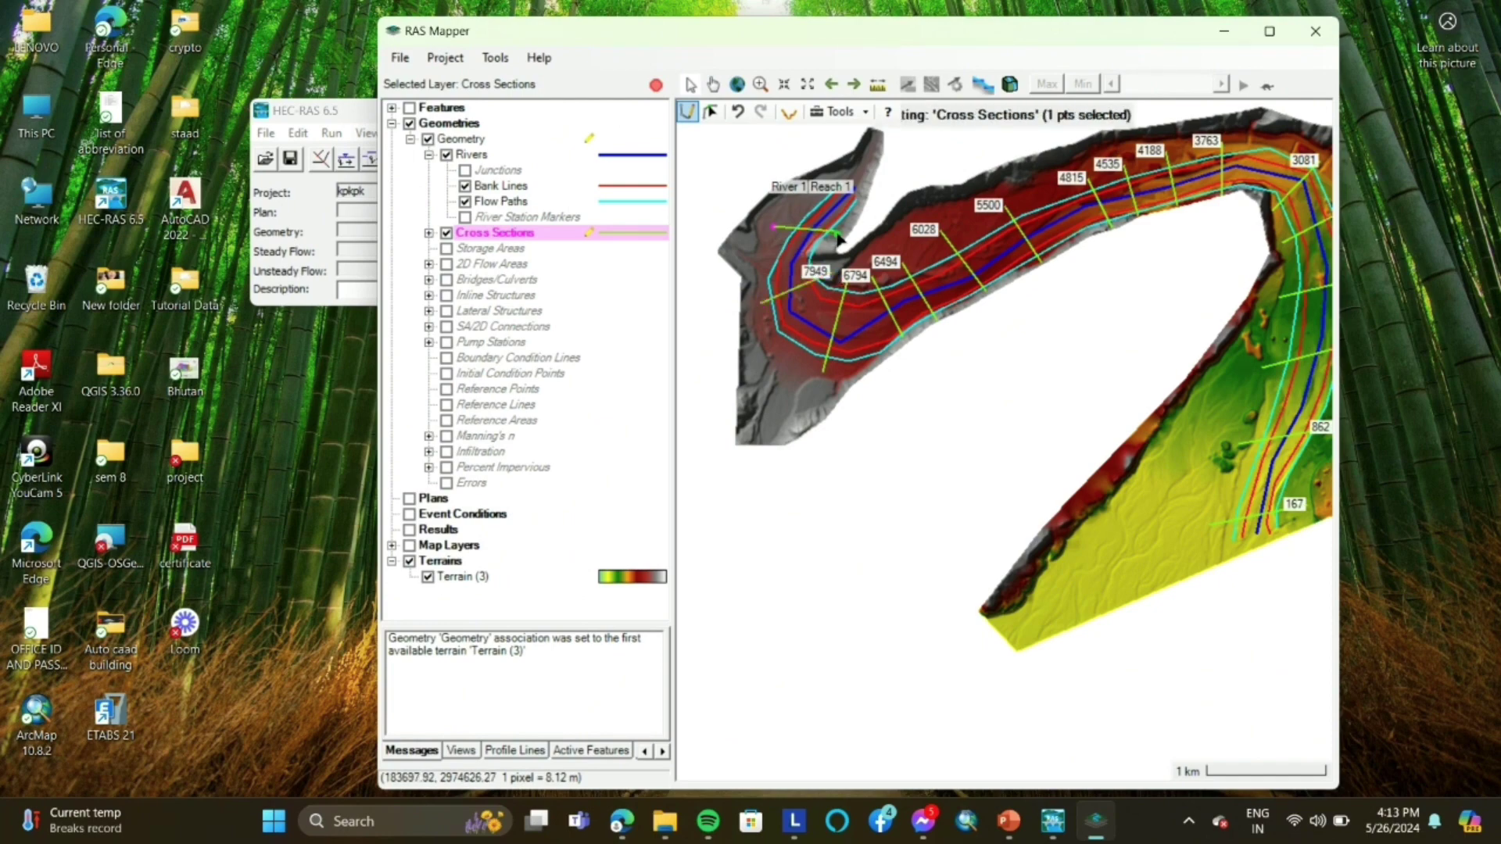
double_click(838, 233)
click(826, 201)
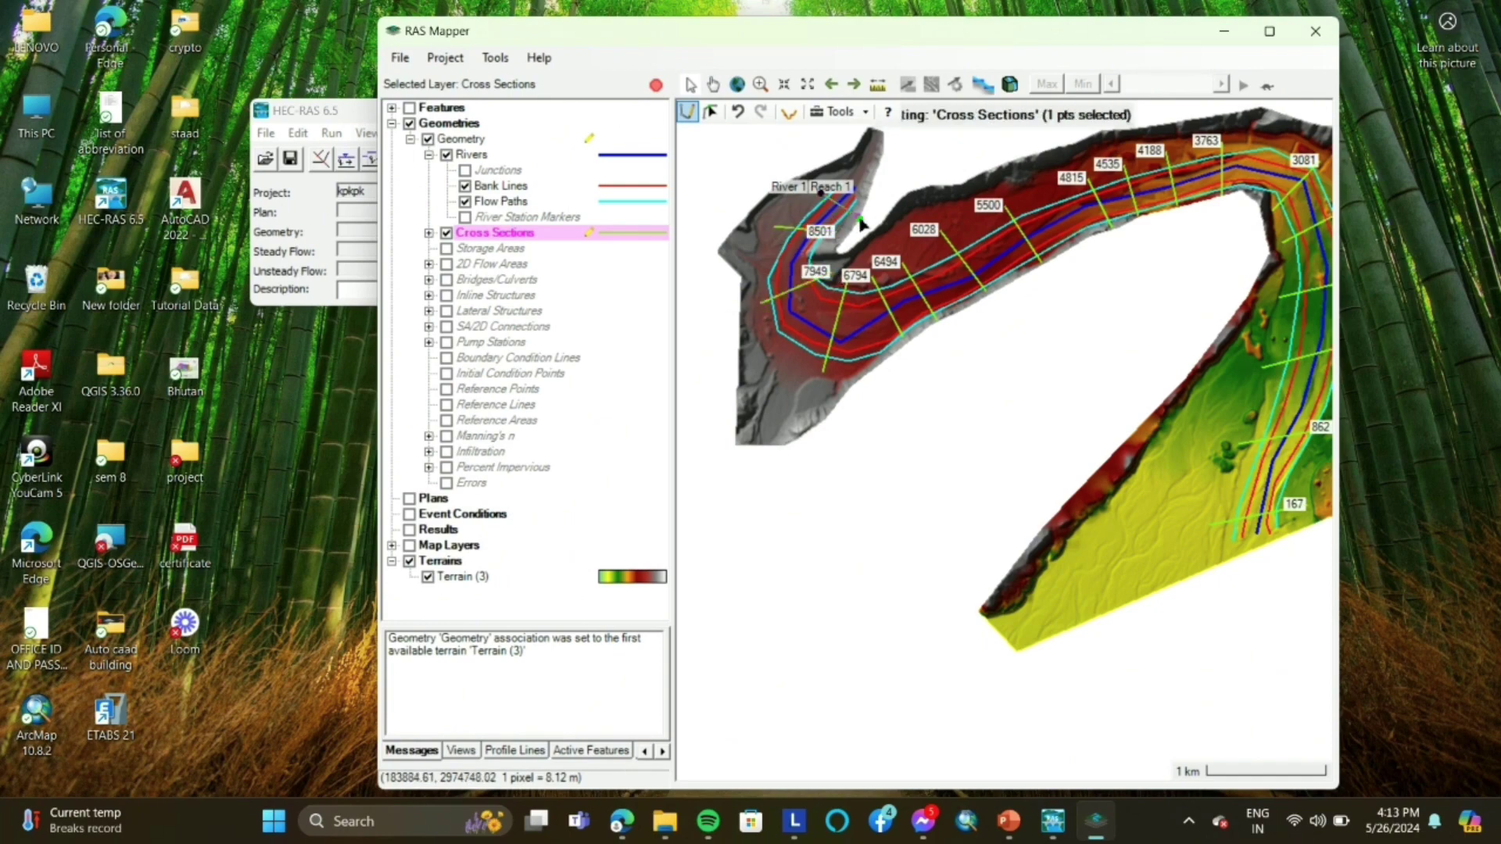
double_click(866, 232)
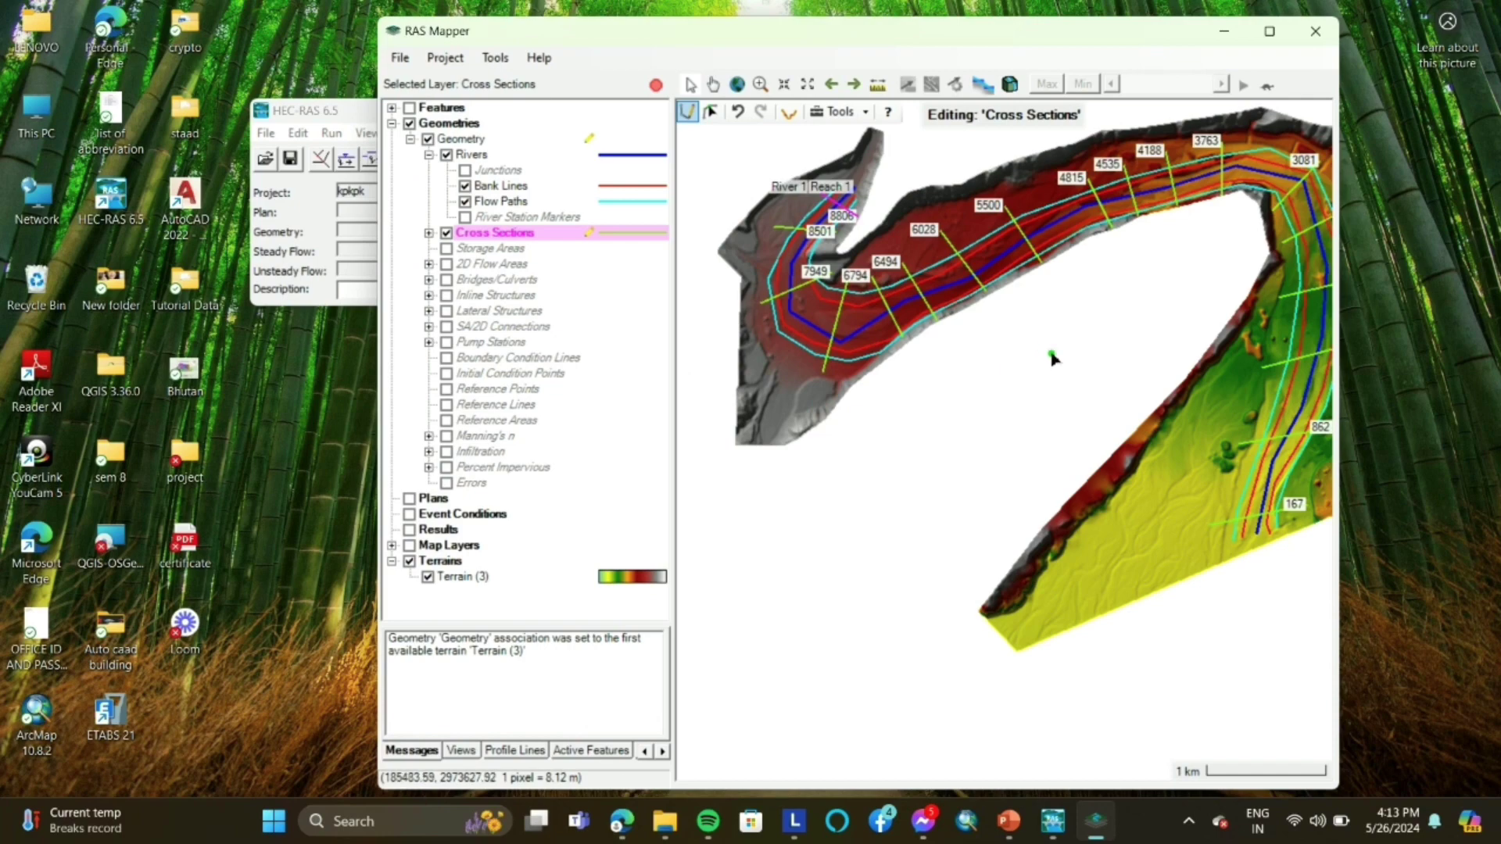
Step: Close RAS Mapper and save the edits made to the geometry
scroll(1090, 340, down, 1)
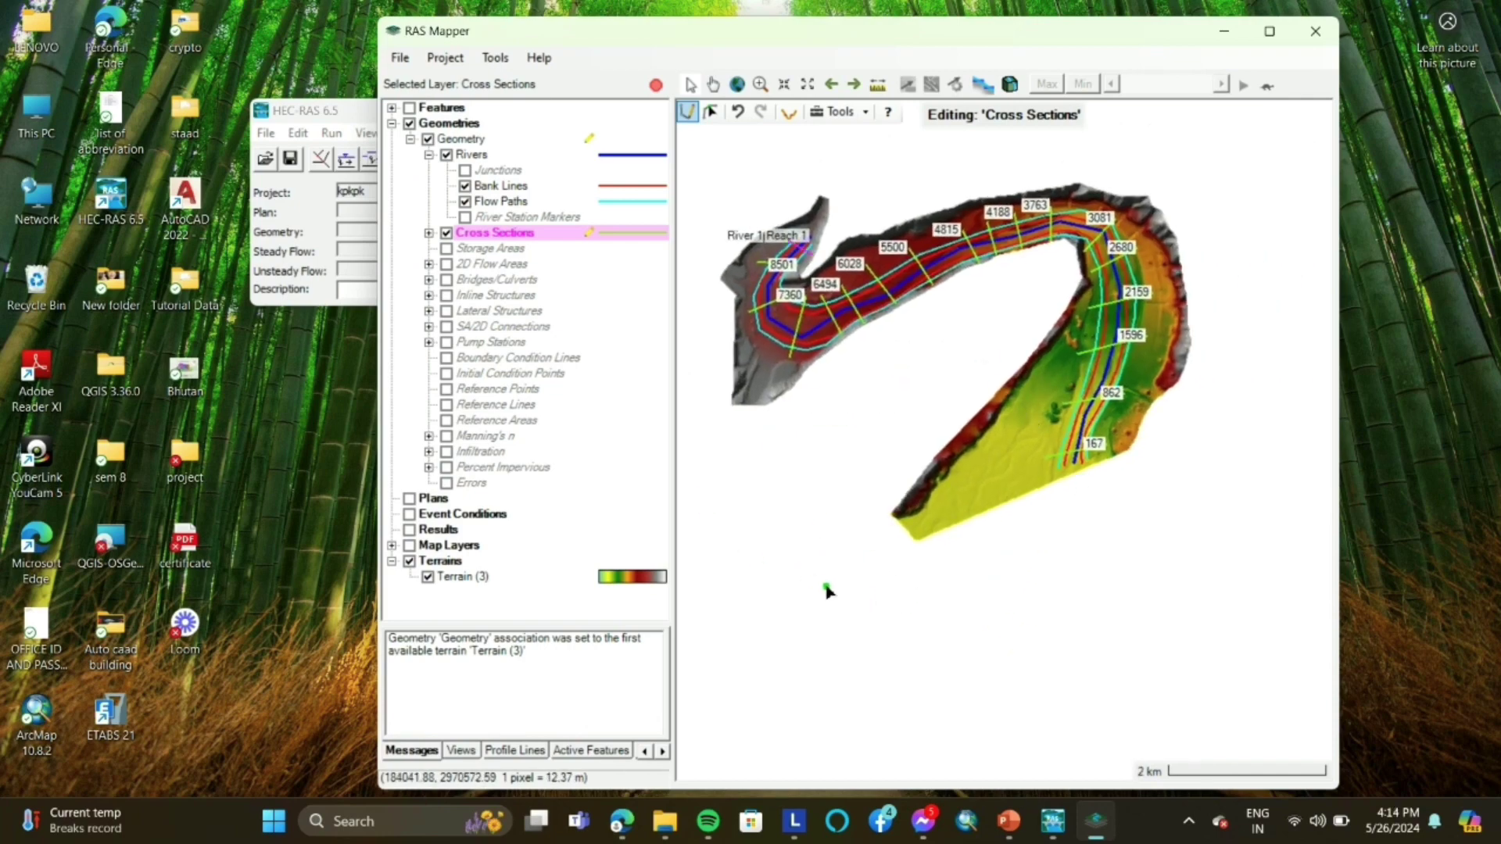
click(1316, 31)
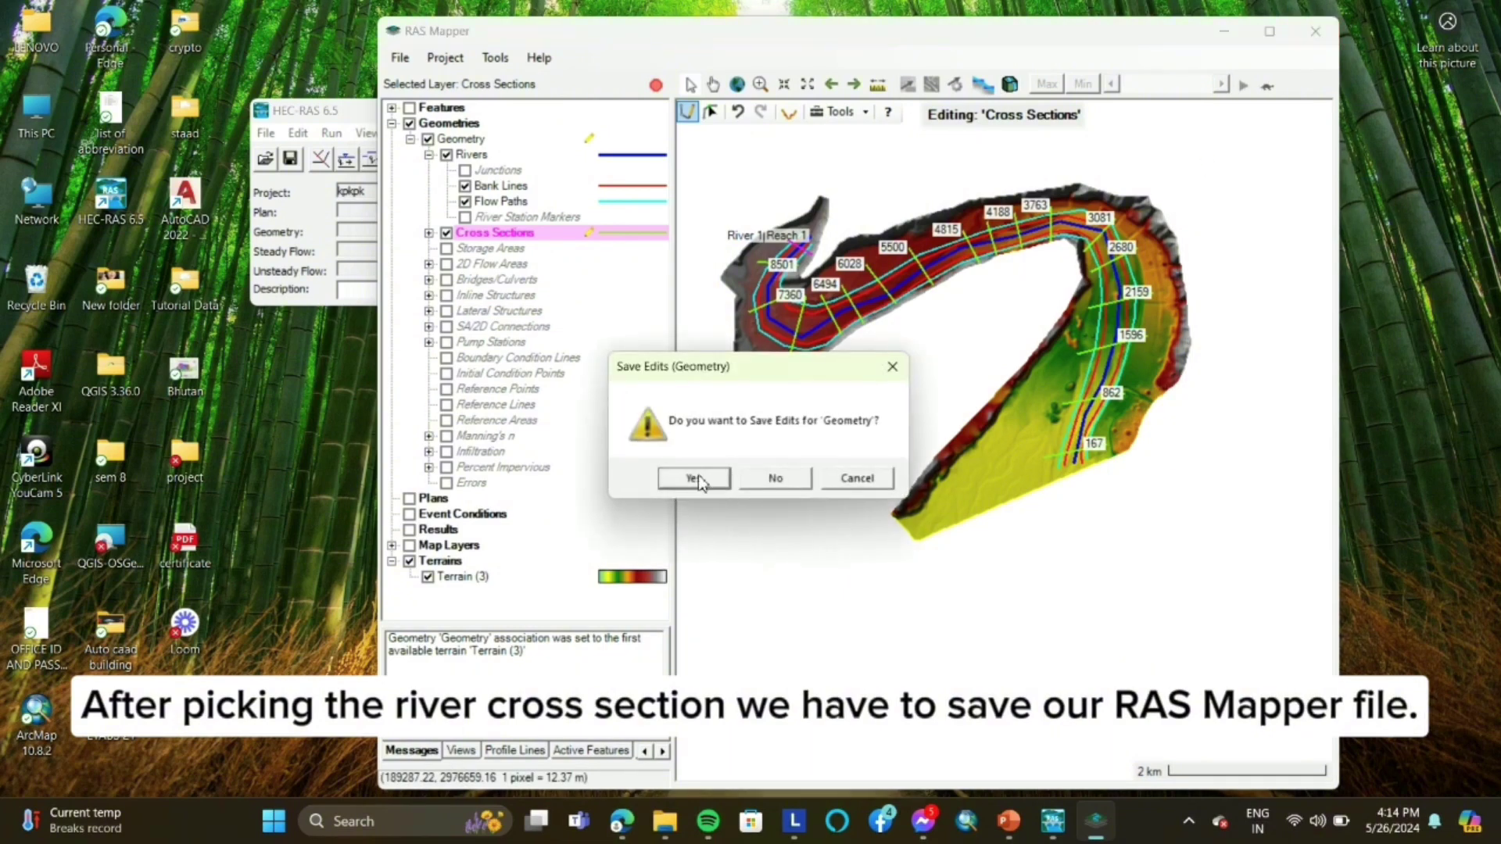
click(693, 479)
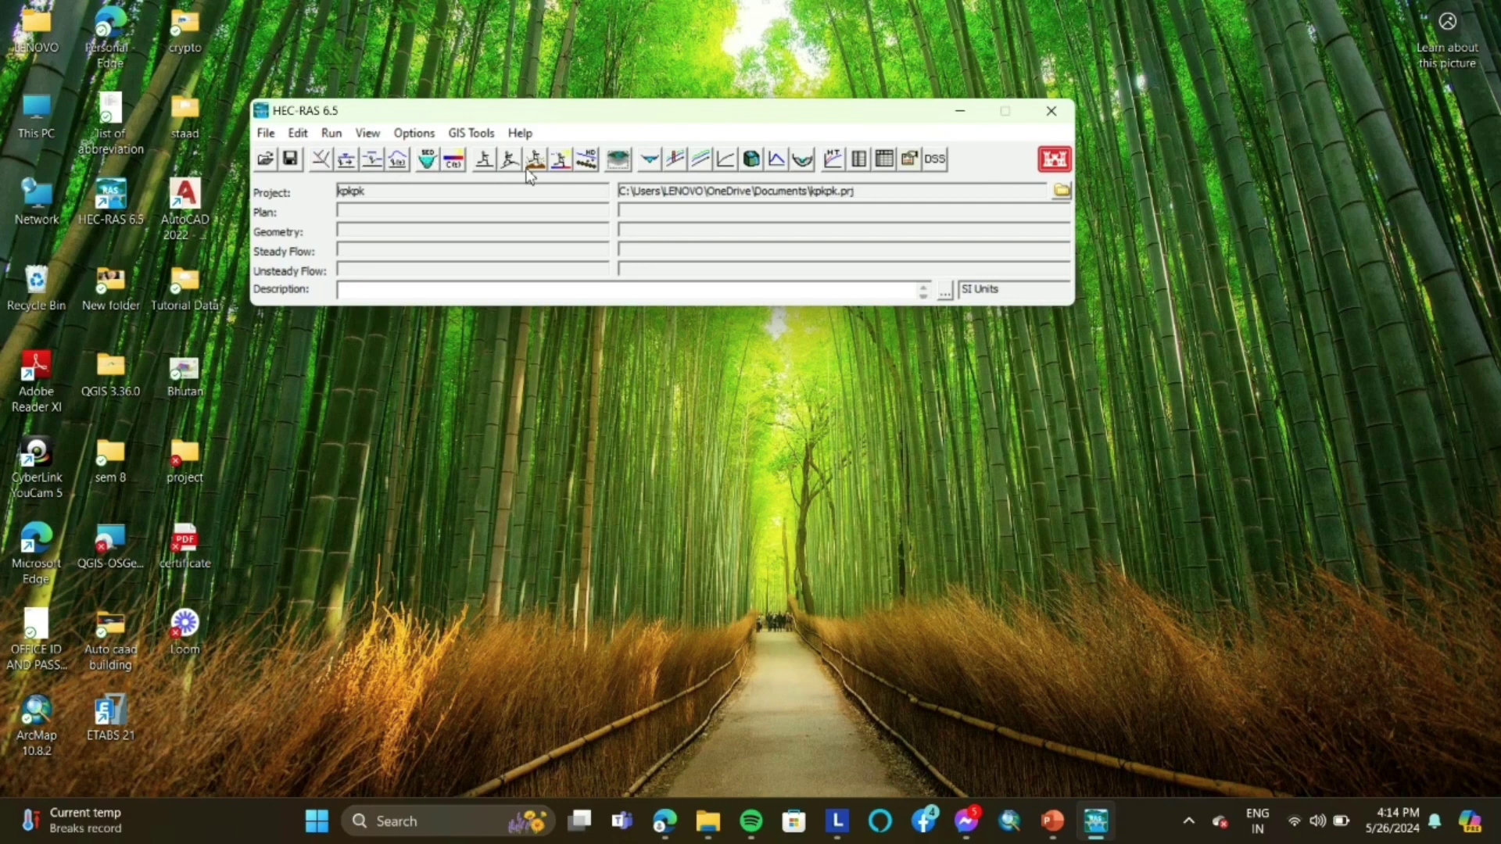
Step: Open the geometry file kpkpk.g01 in the Geometric Data editor
click(321, 159)
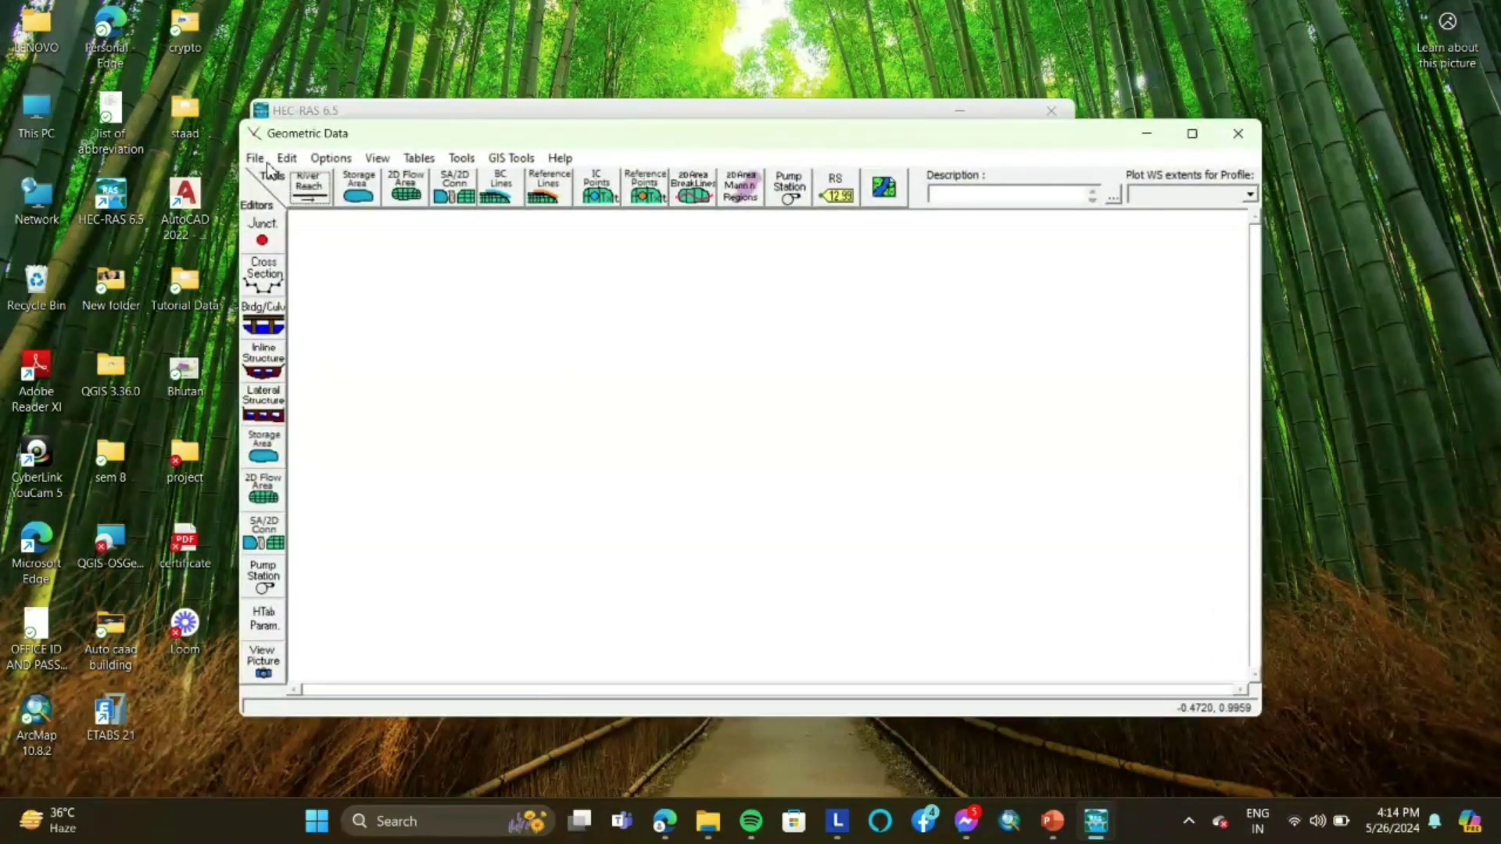
click(257, 160)
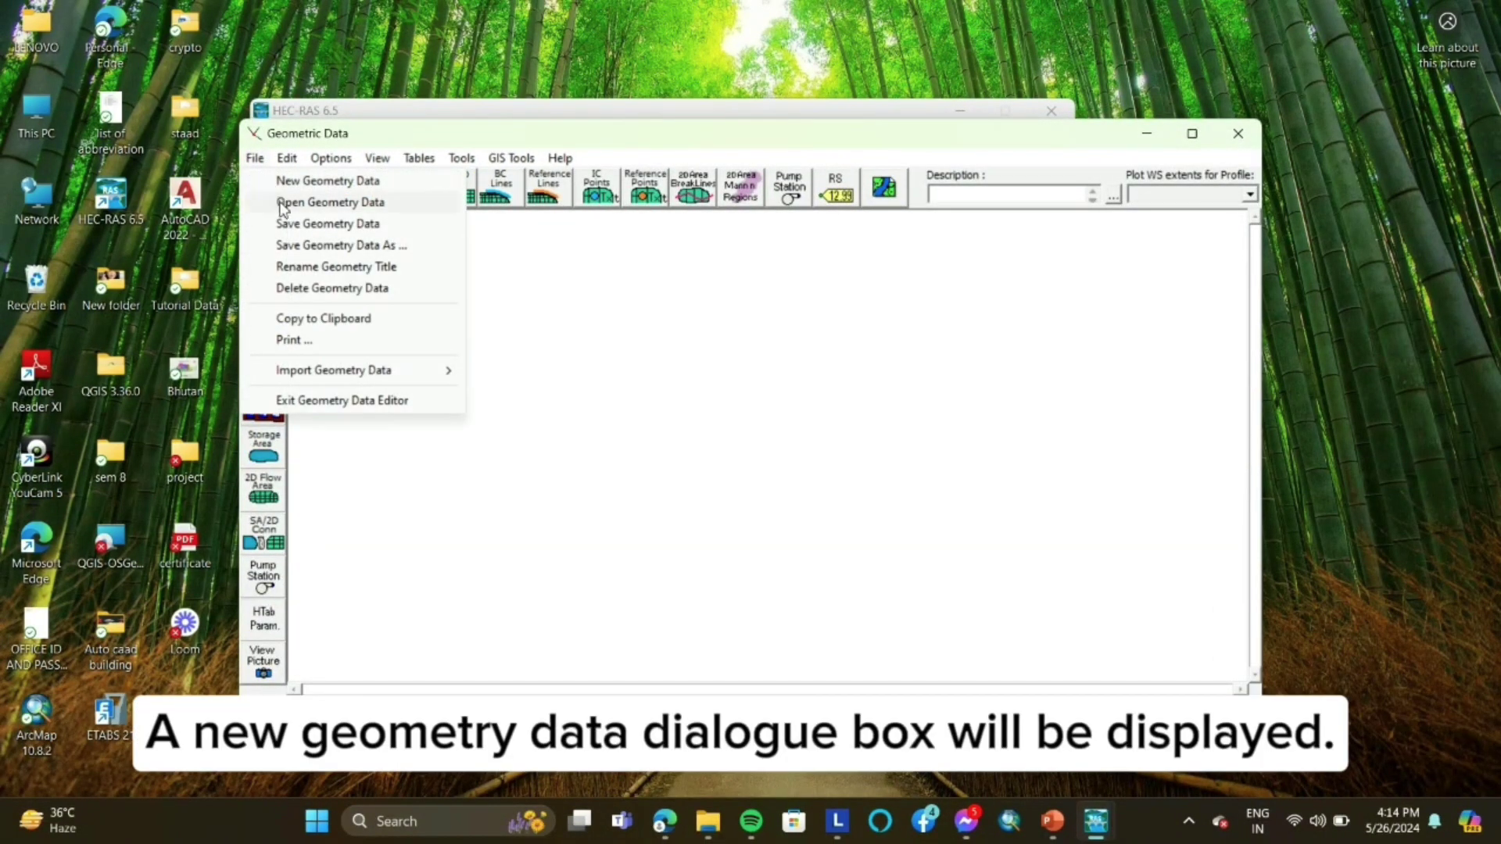
click(346, 206)
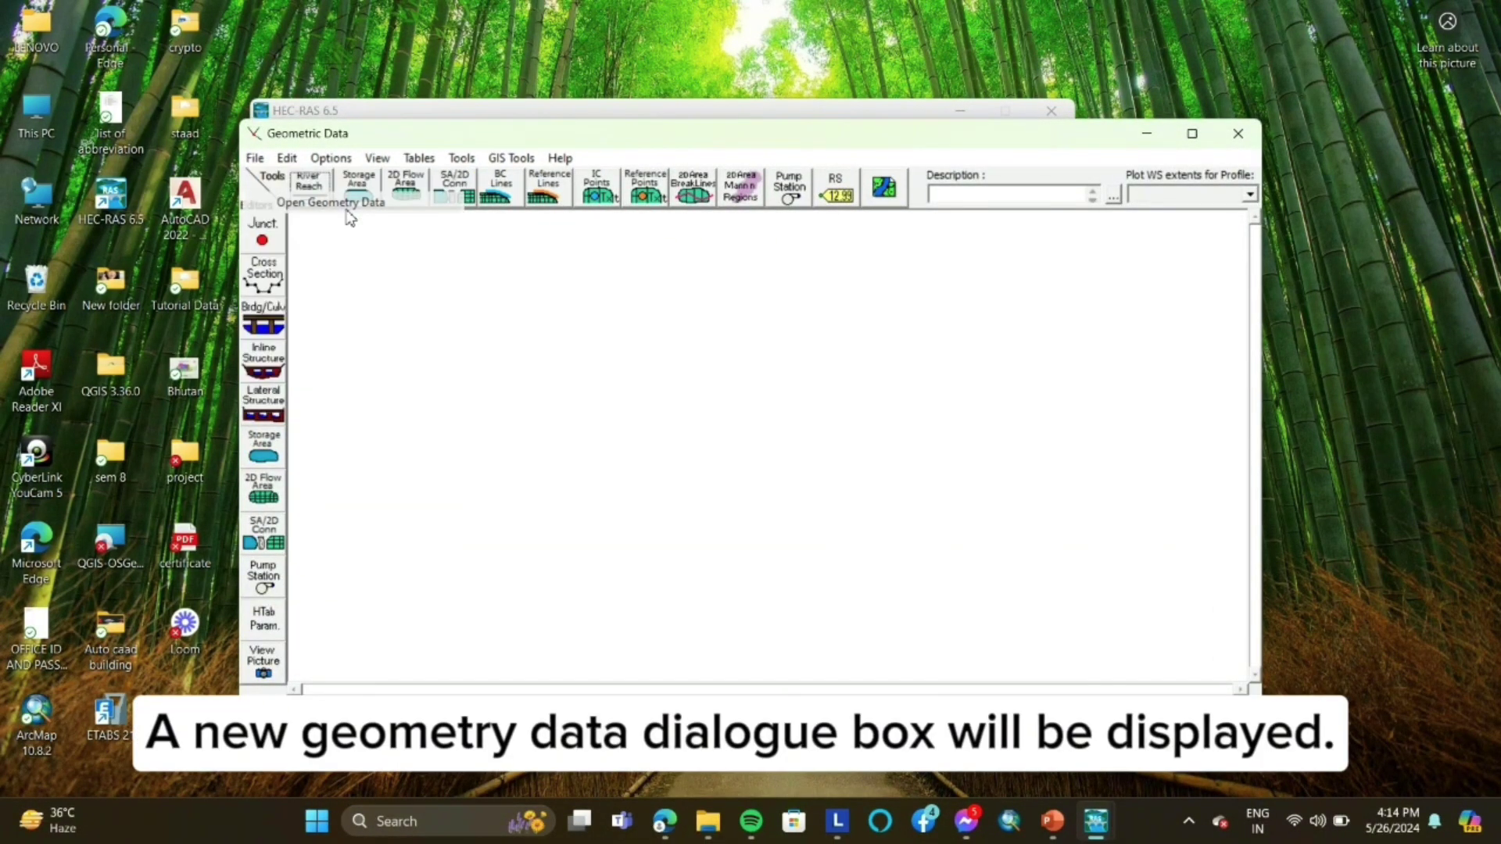
click(613, 285)
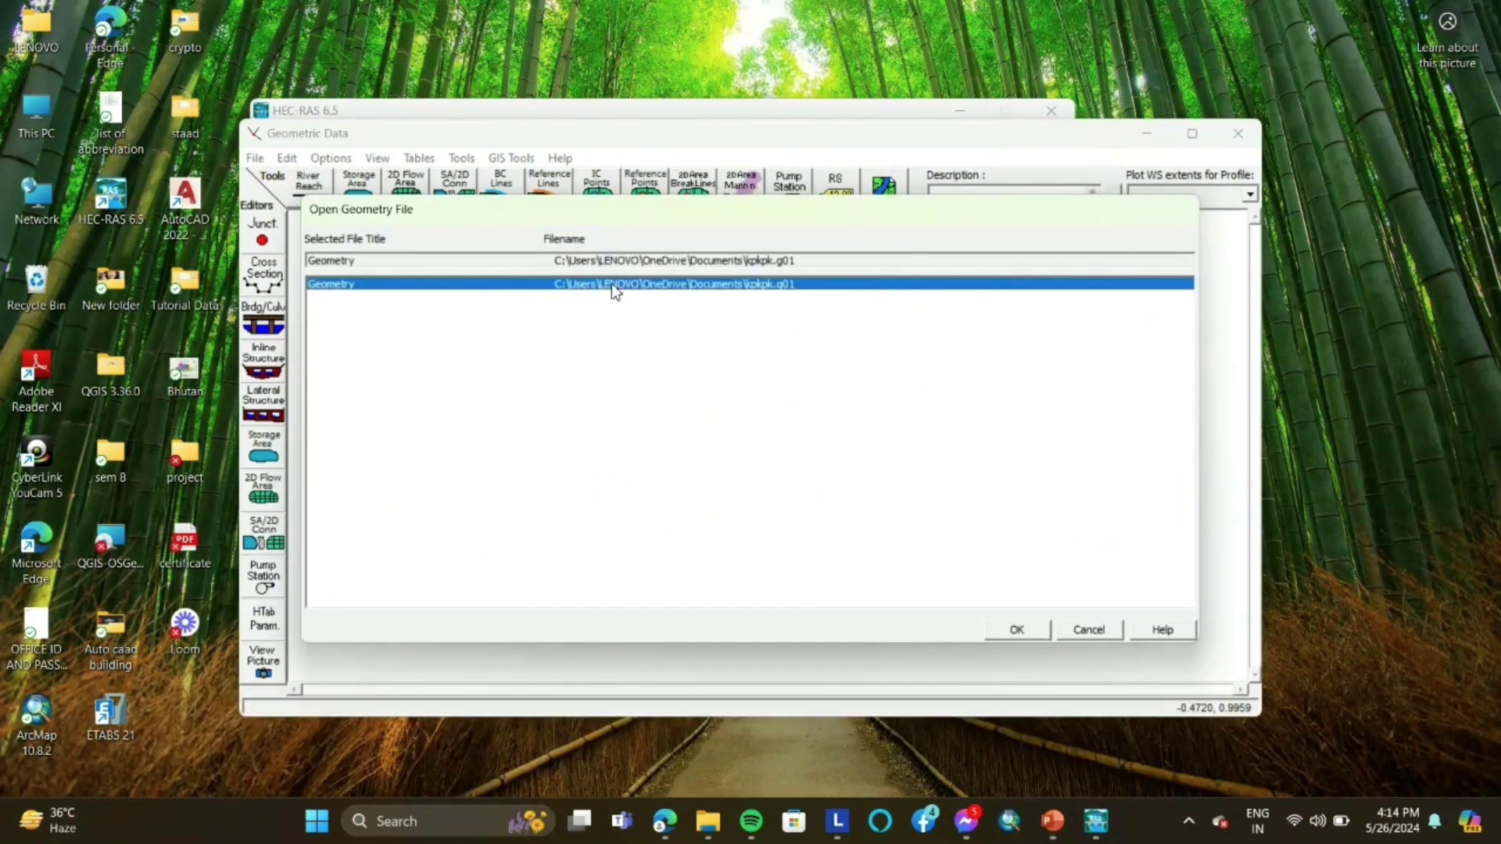
click(1029, 631)
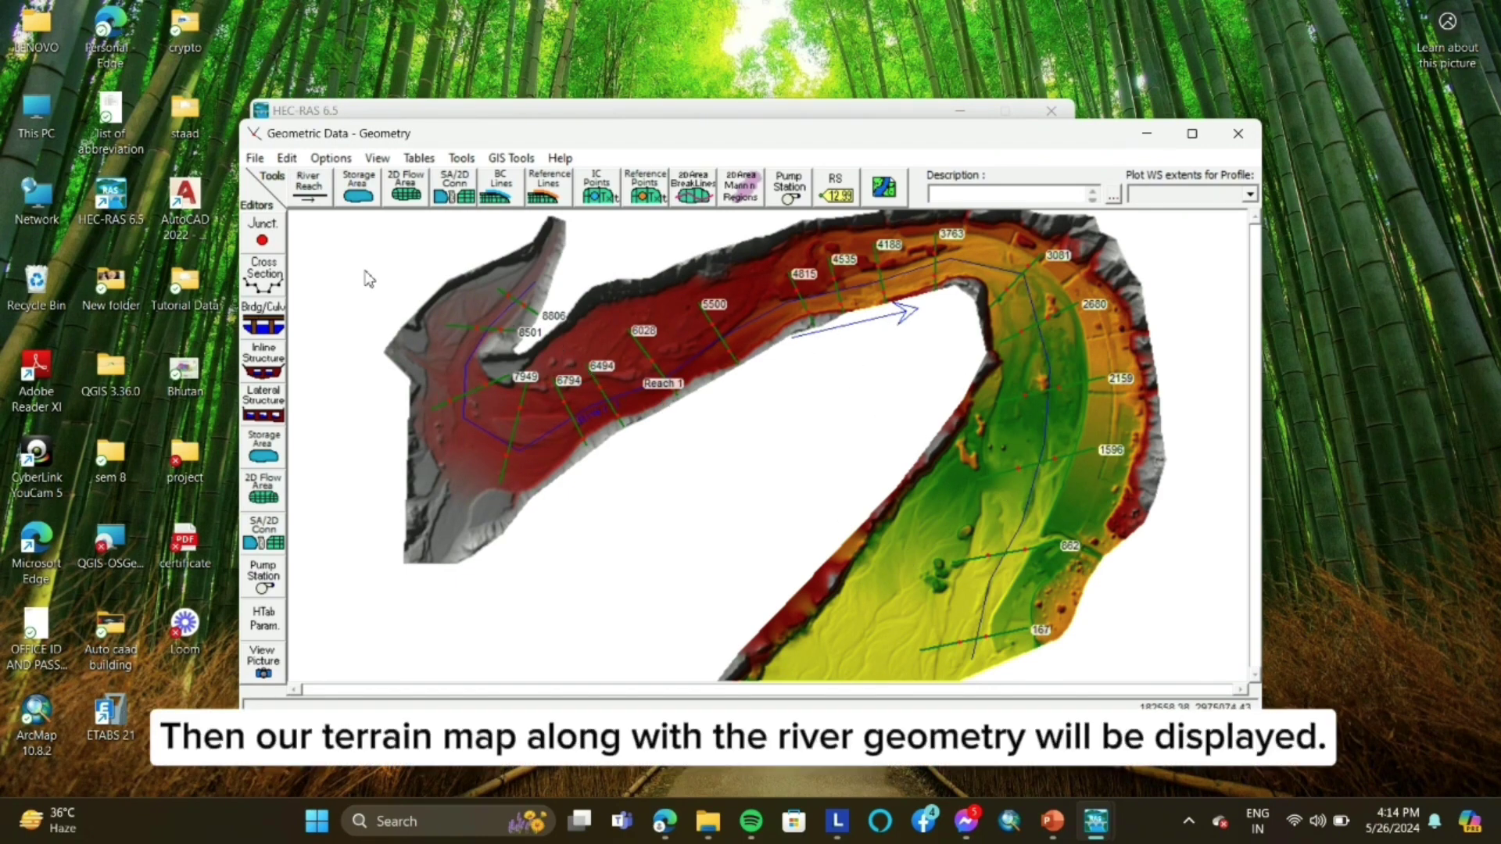
Step: Set Manning's n #1 to 0.04 for all cross sections of River 1, Reach 1, and close the geometry editor
click(419, 159)
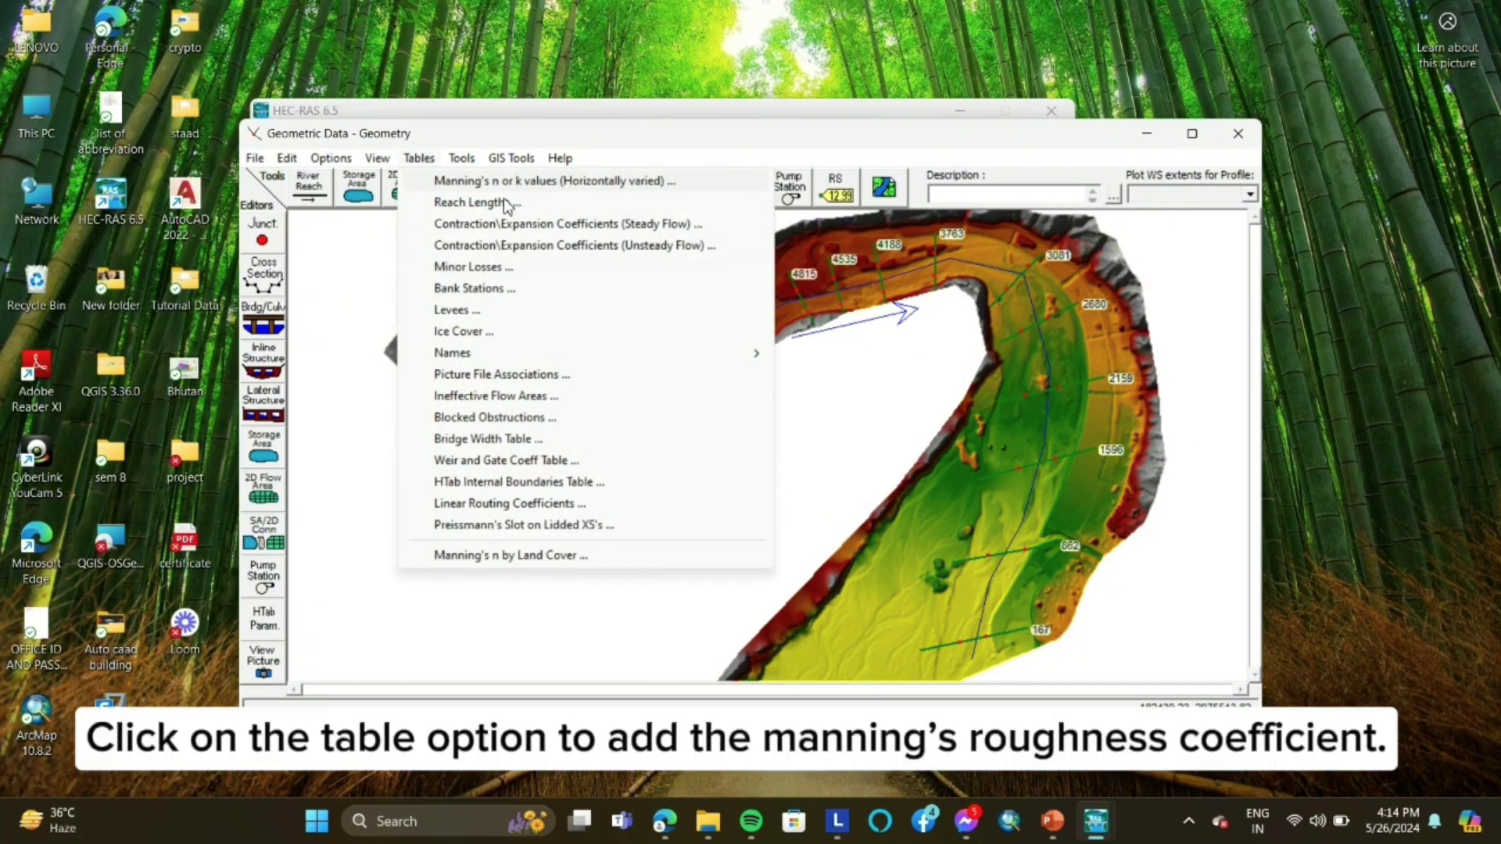
click(525, 181)
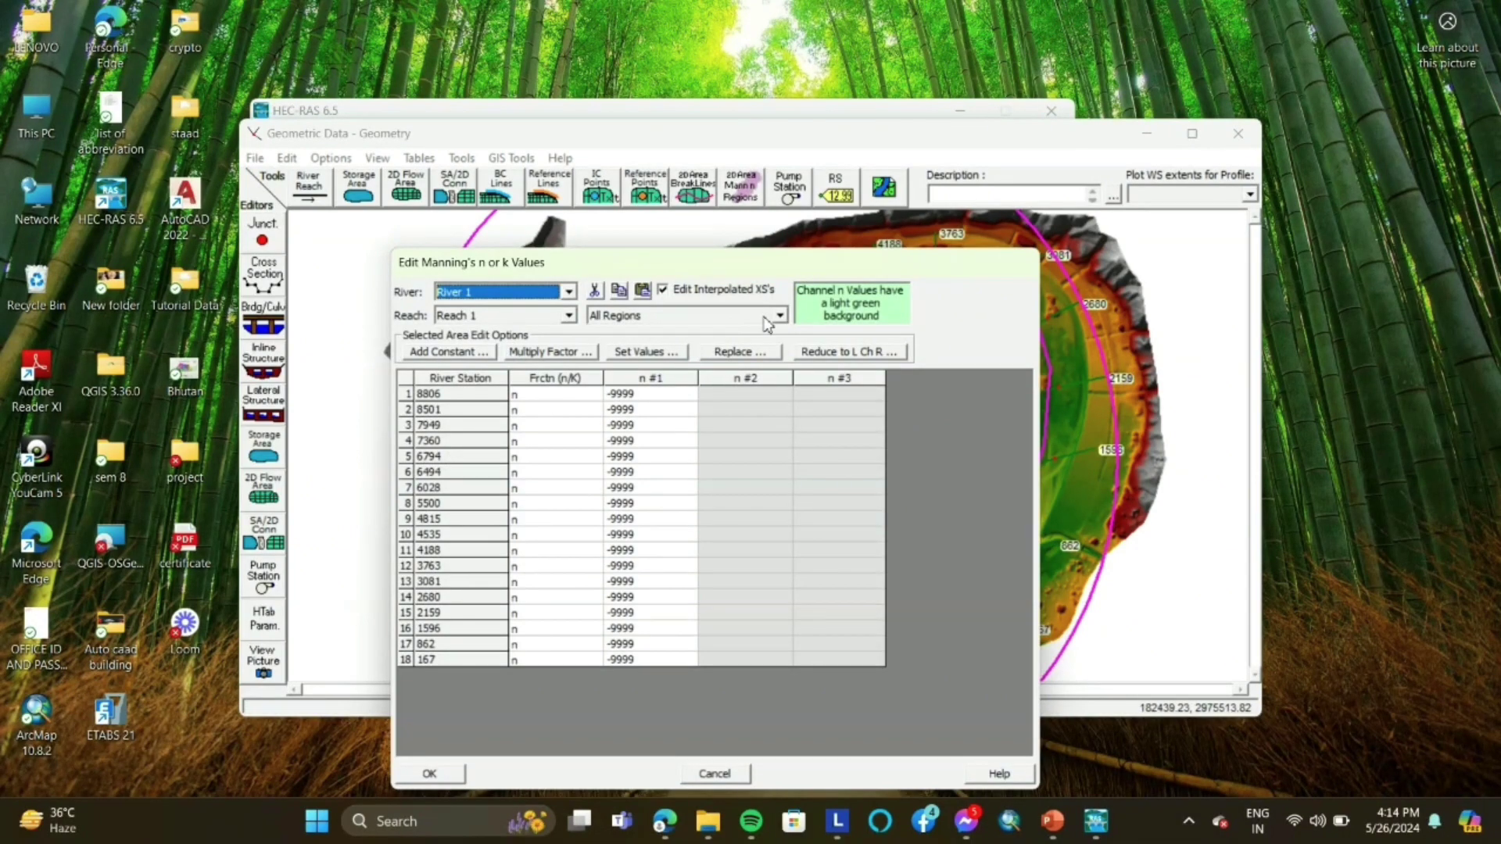
click(759, 320)
click(672, 328)
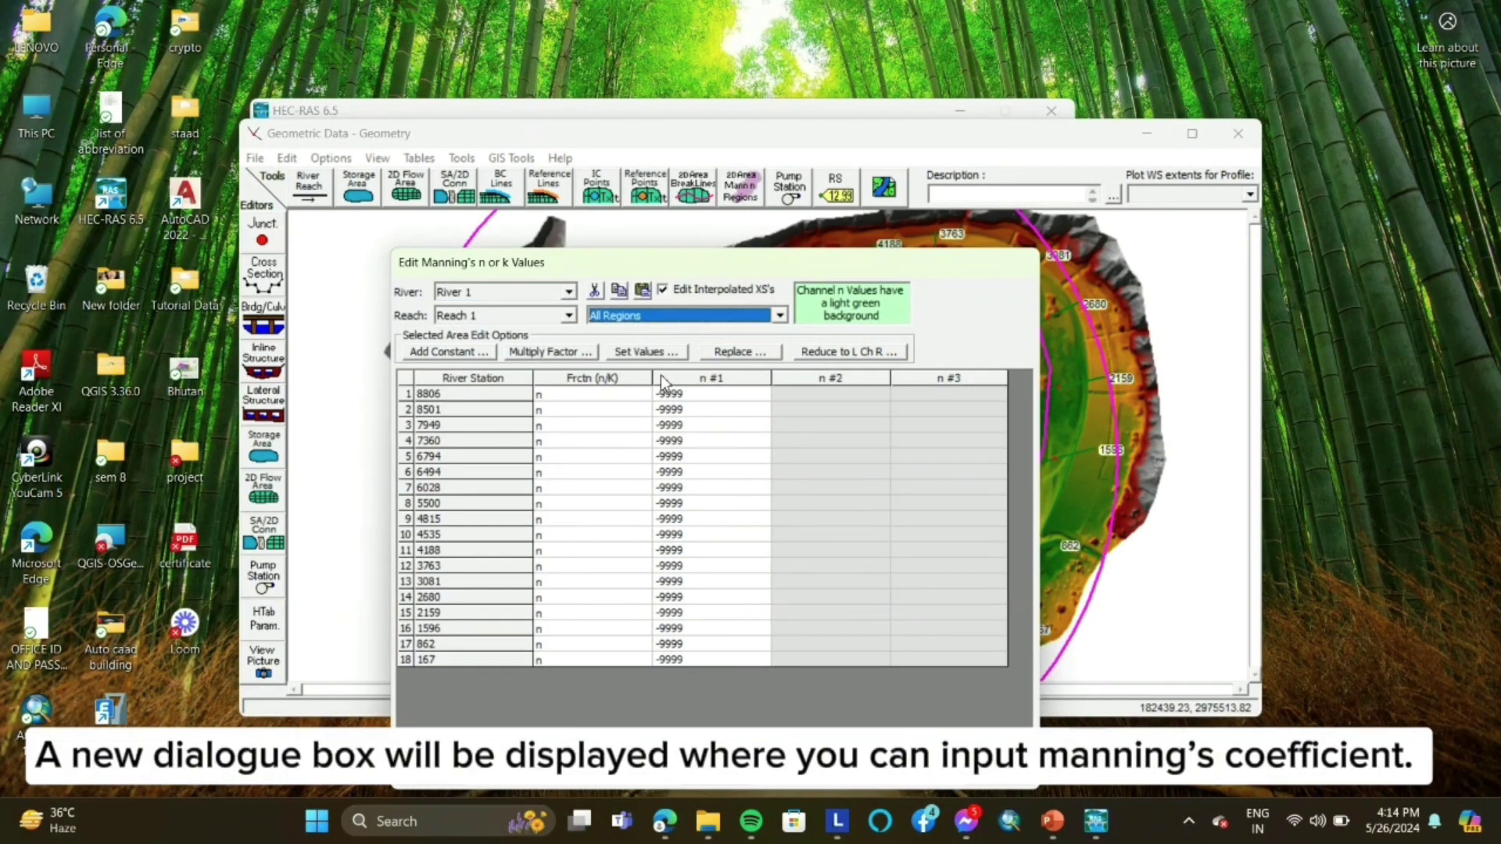
drag(693, 400, 745, 647)
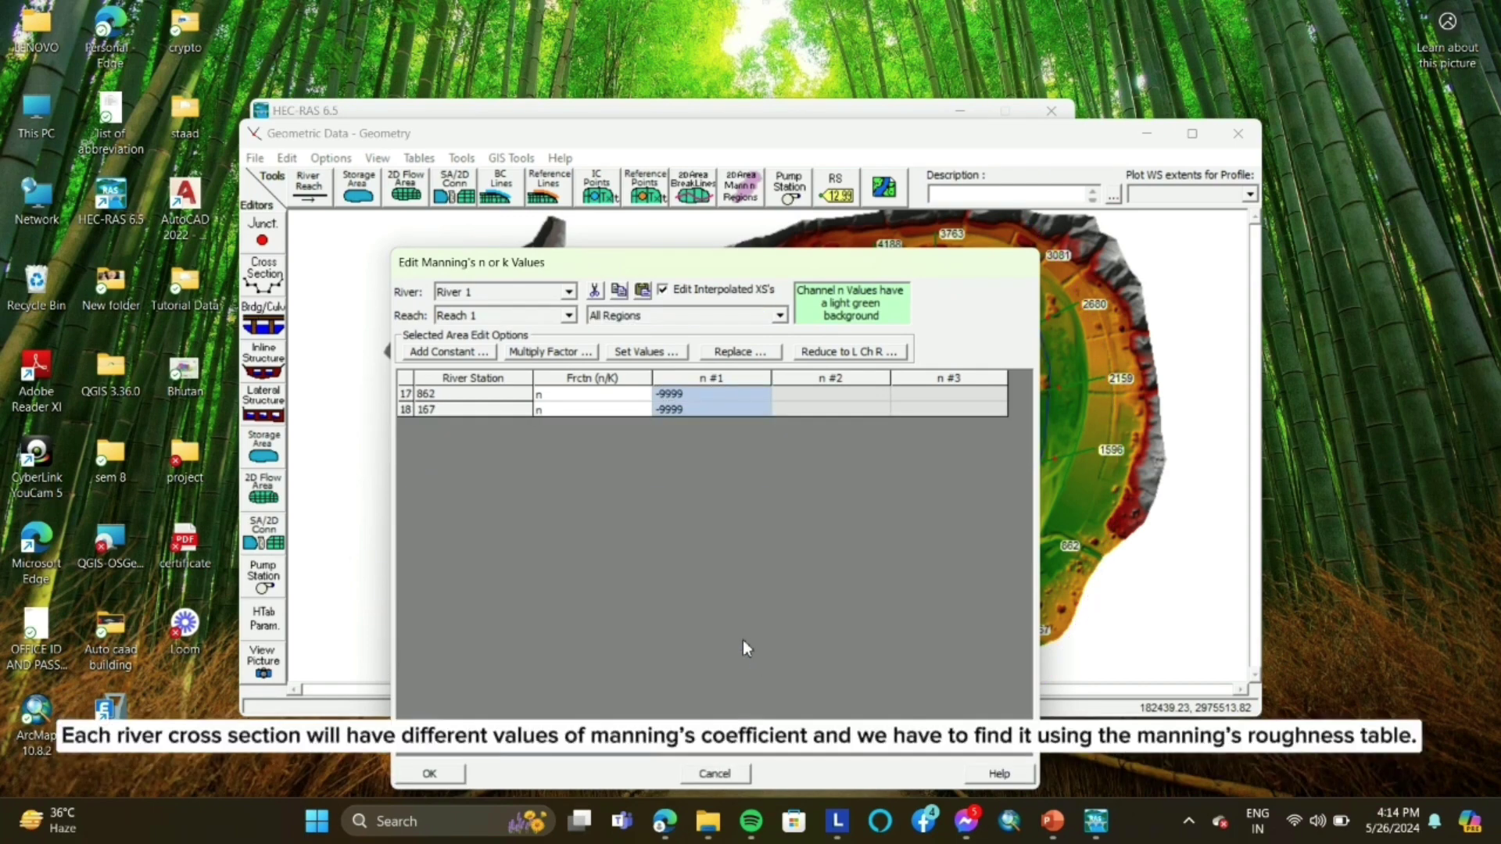
click(647, 353)
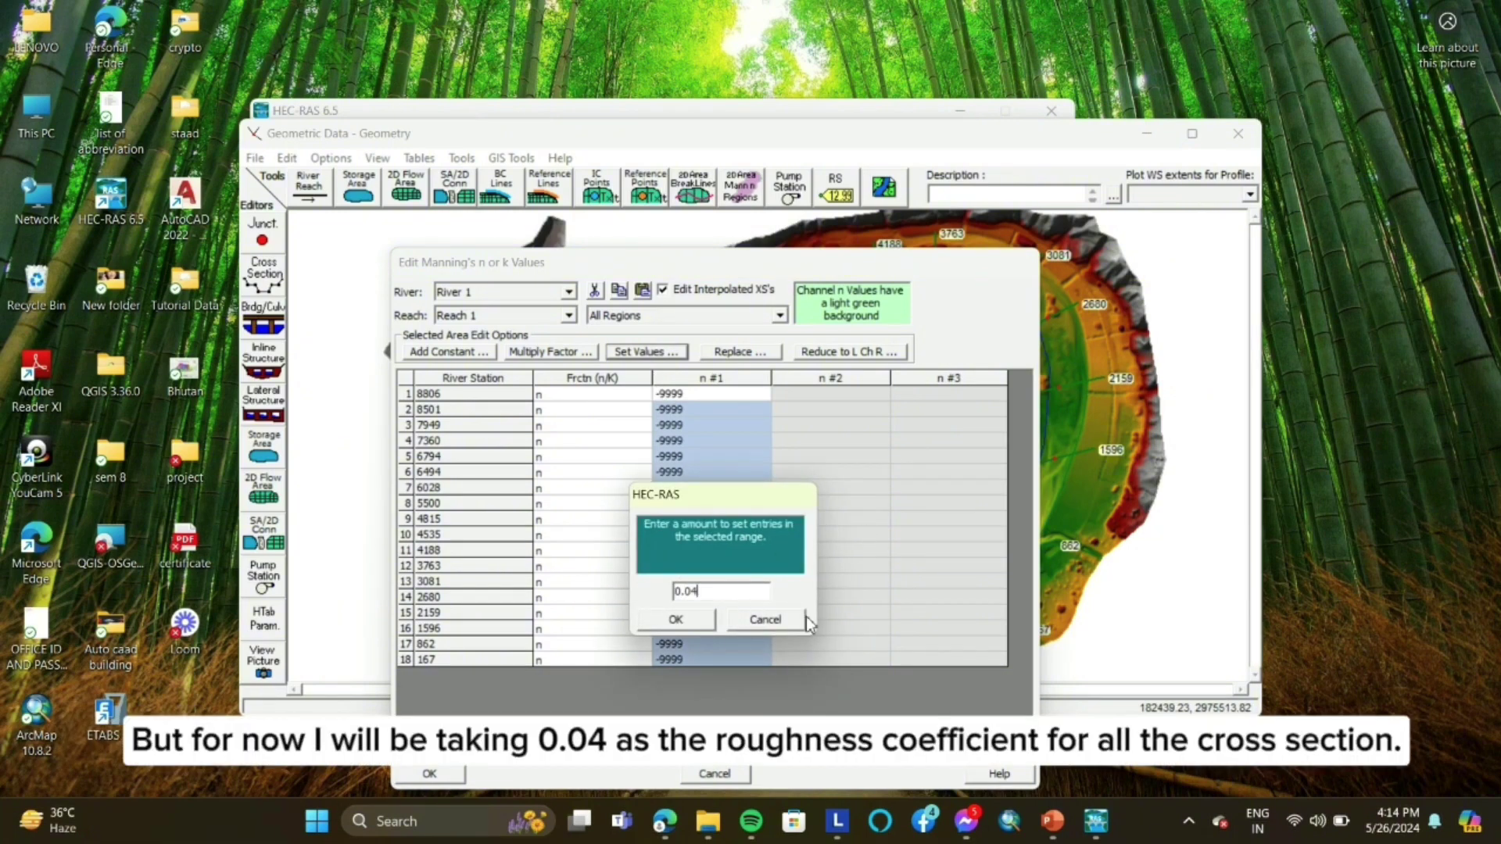
click(678, 620)
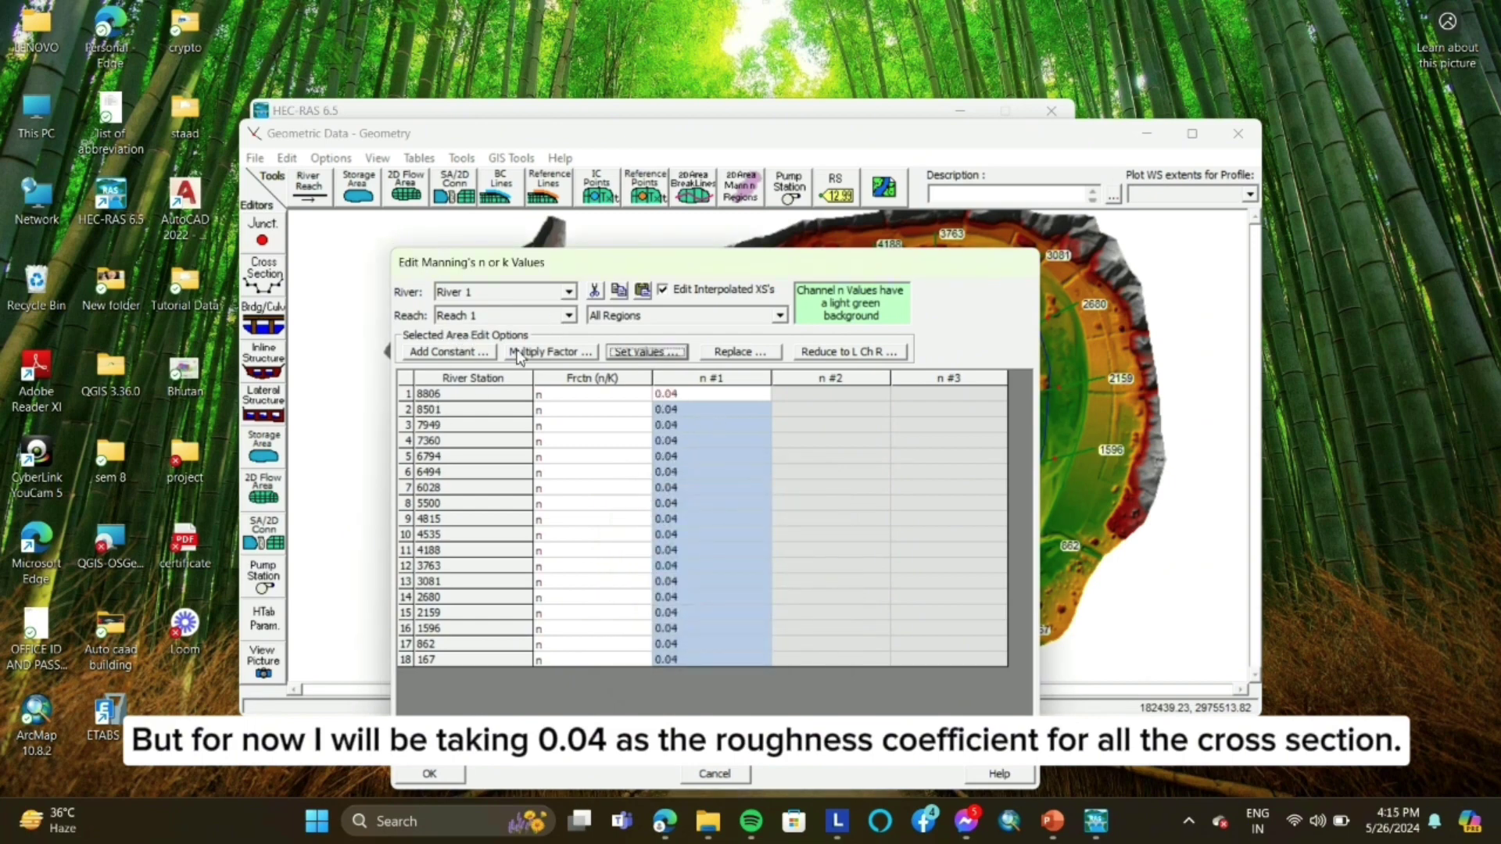
click(429, 776)
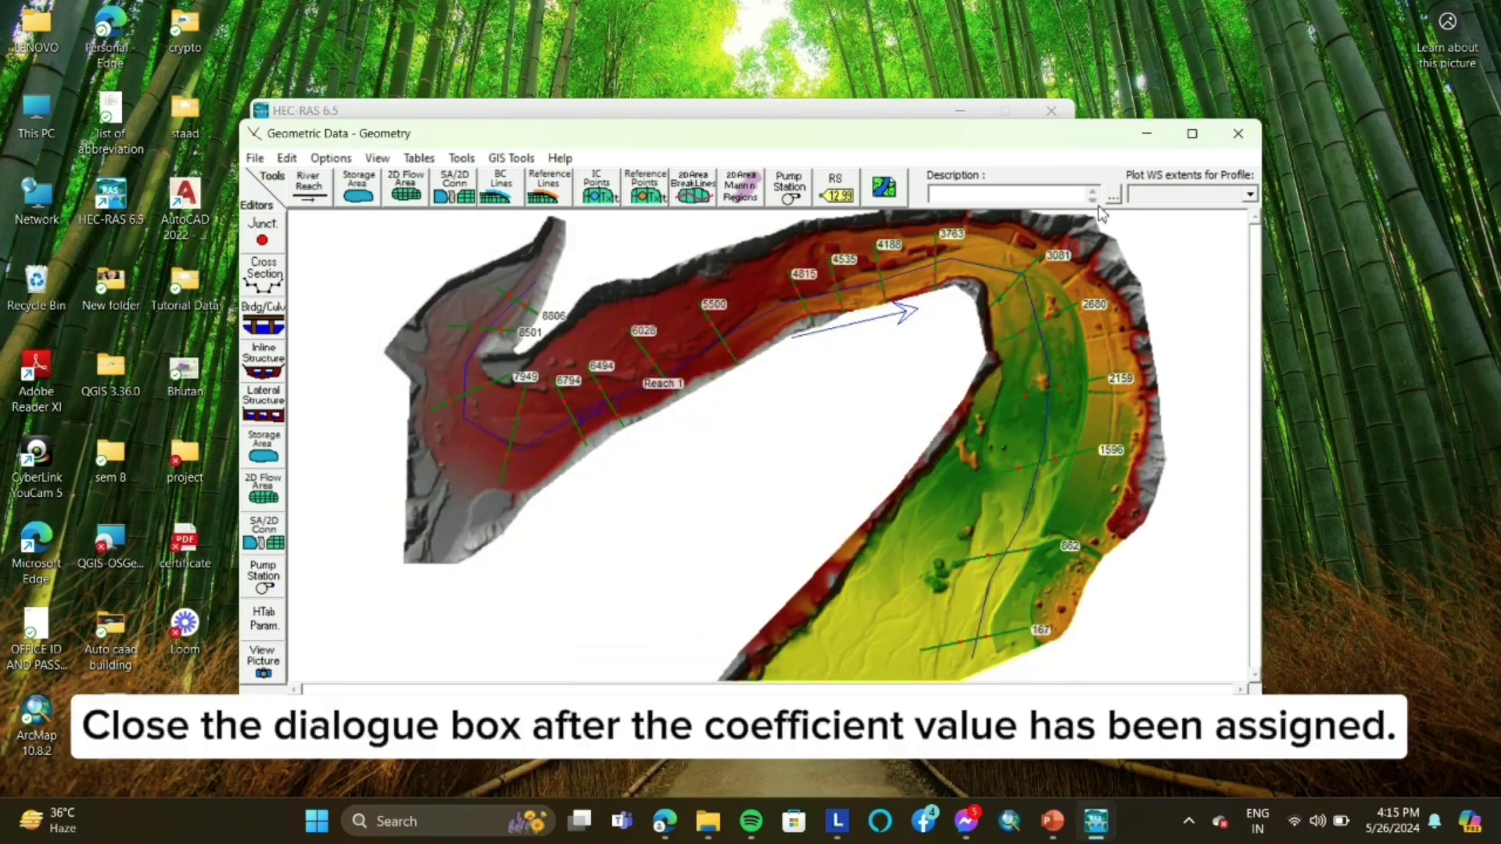
click(1237, 134)
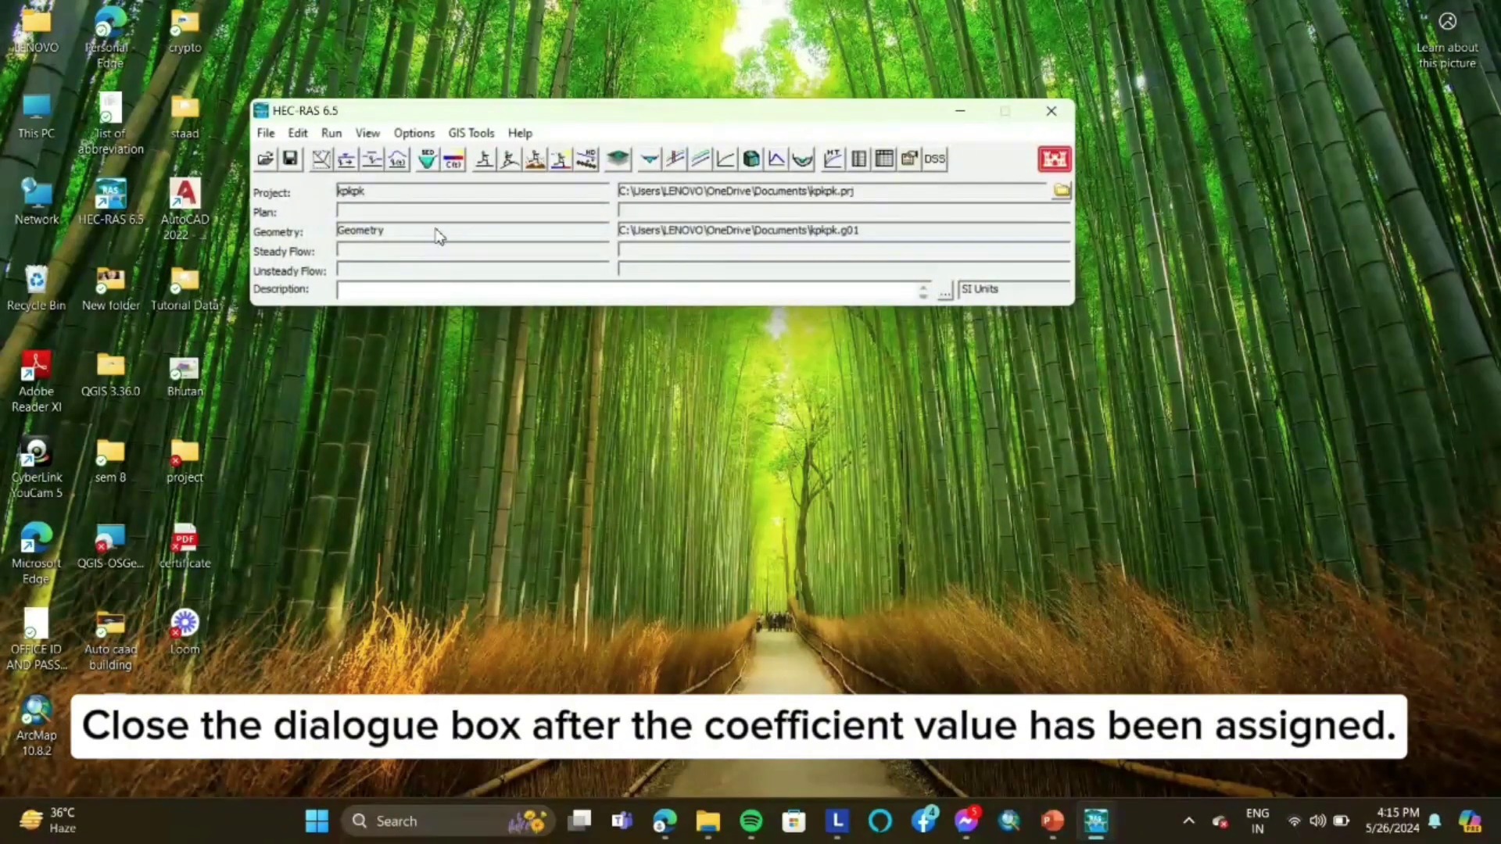
Step: Open the Steady Flow Data editor and set the number of profiles to 3
click(346, 161)
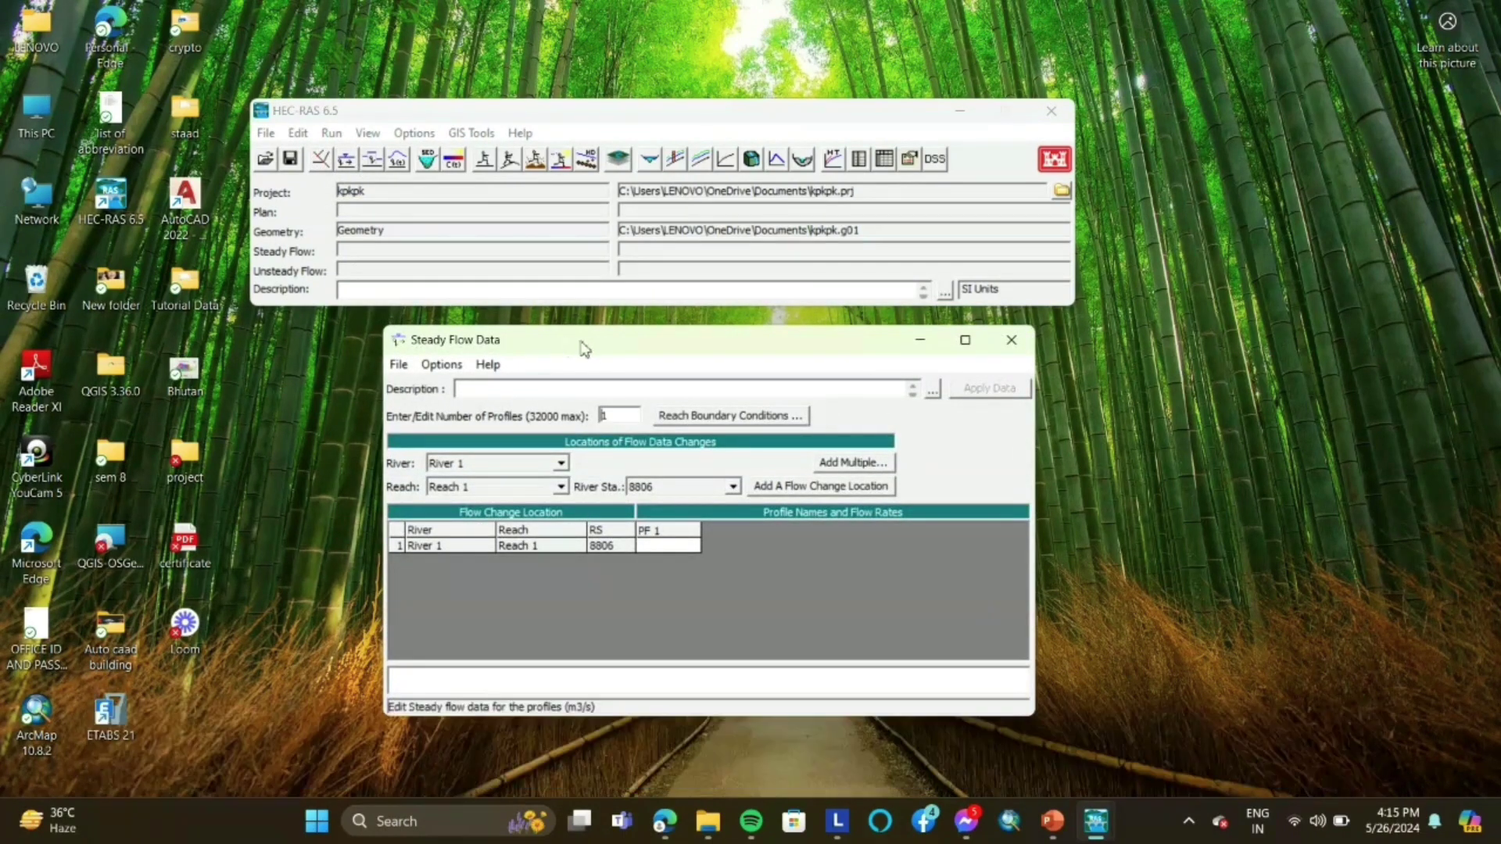
drag(596, 344, 600, 167)
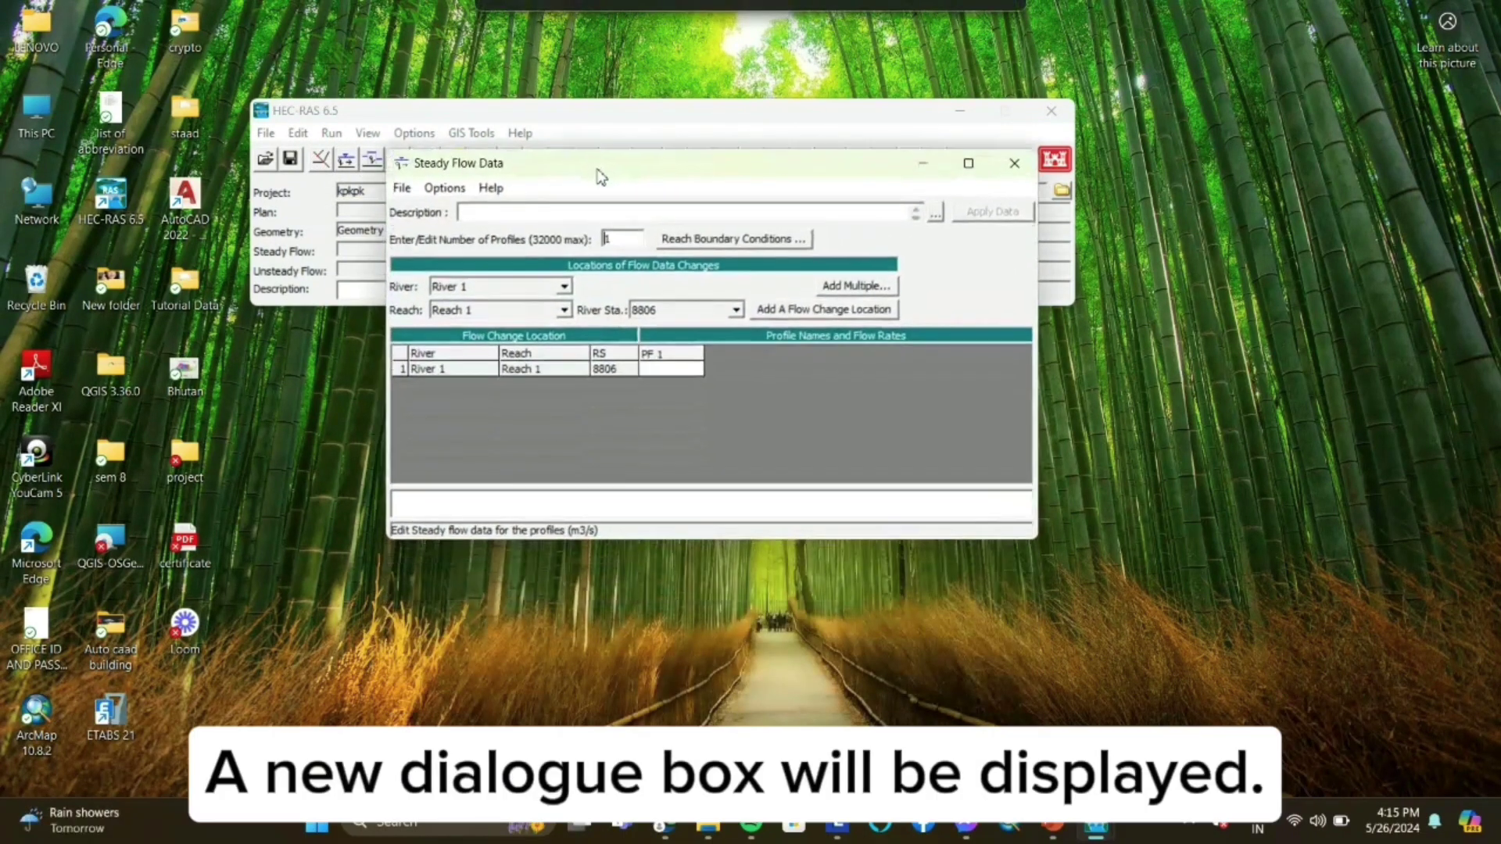
double_click(611, 238)
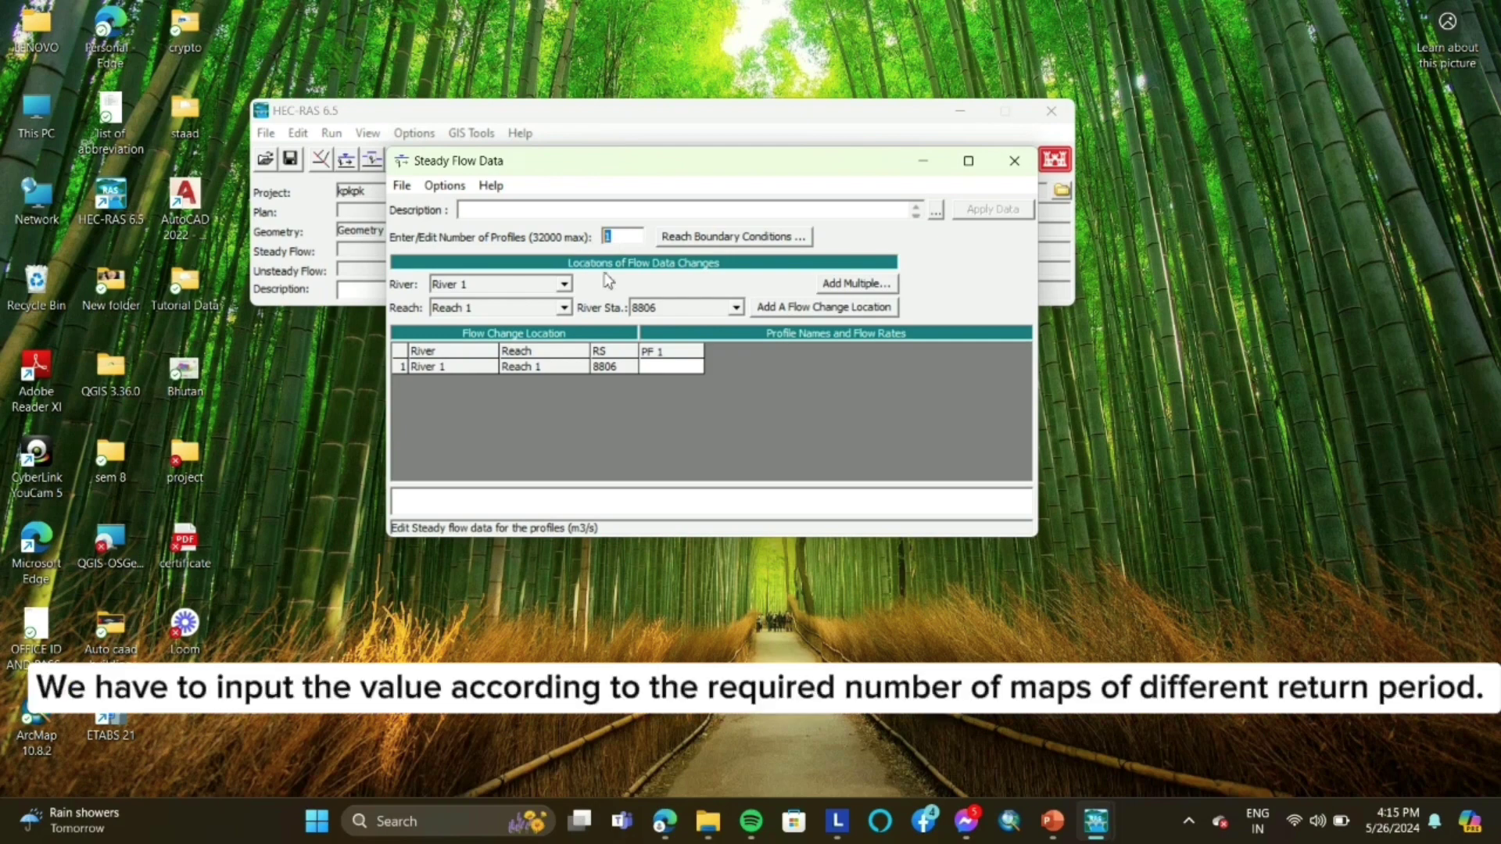
text(3)
click(669, 363)
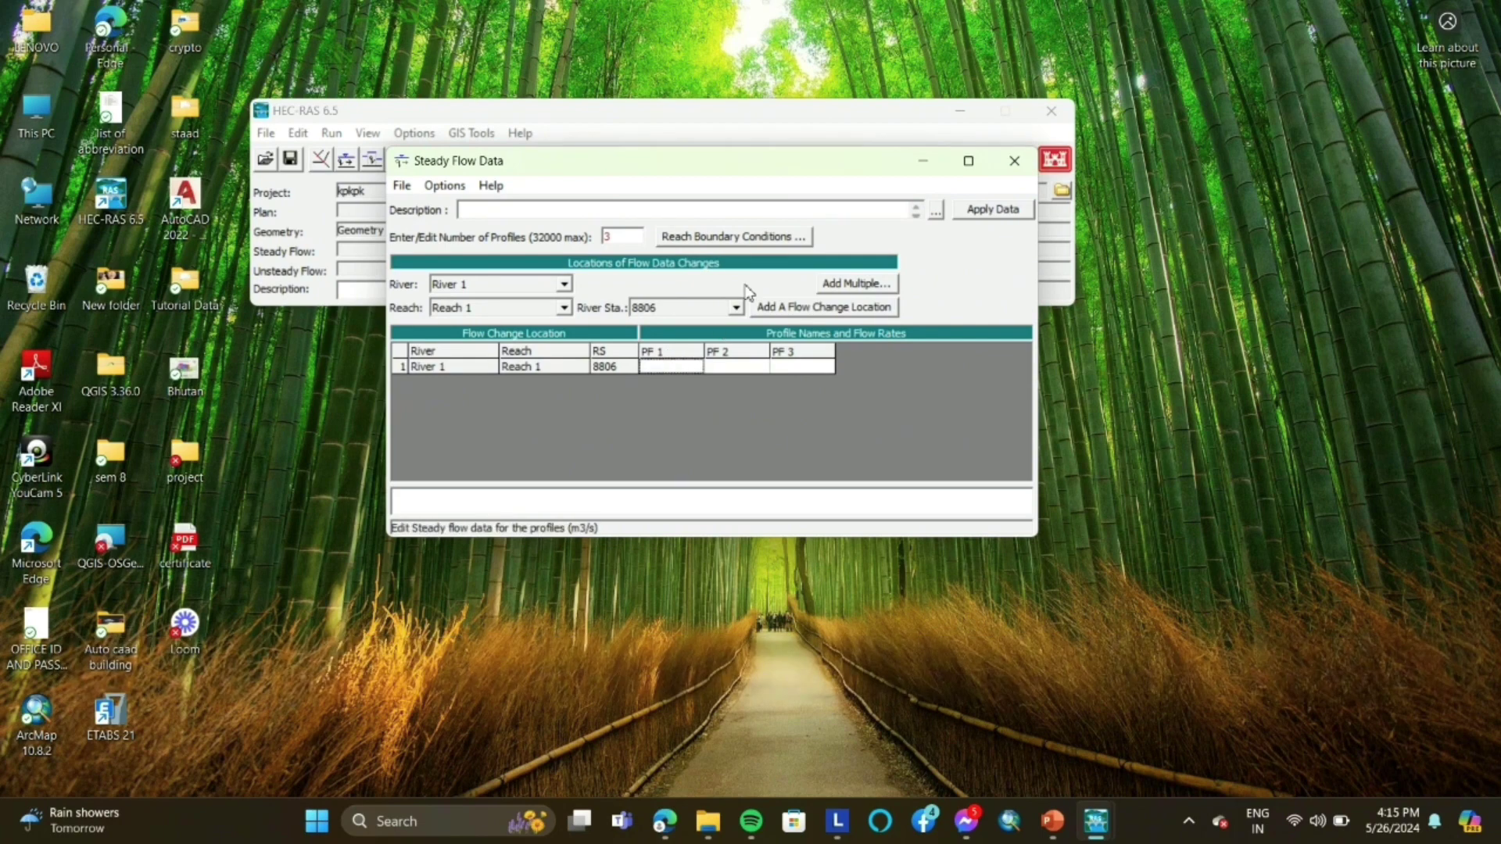
Step: Copy the 5-year Gumbel discharge 1541.7 from the PowerPoint flood frequency table into the PF 1 flow at station 8806
drag(811, 165, 782, 199)
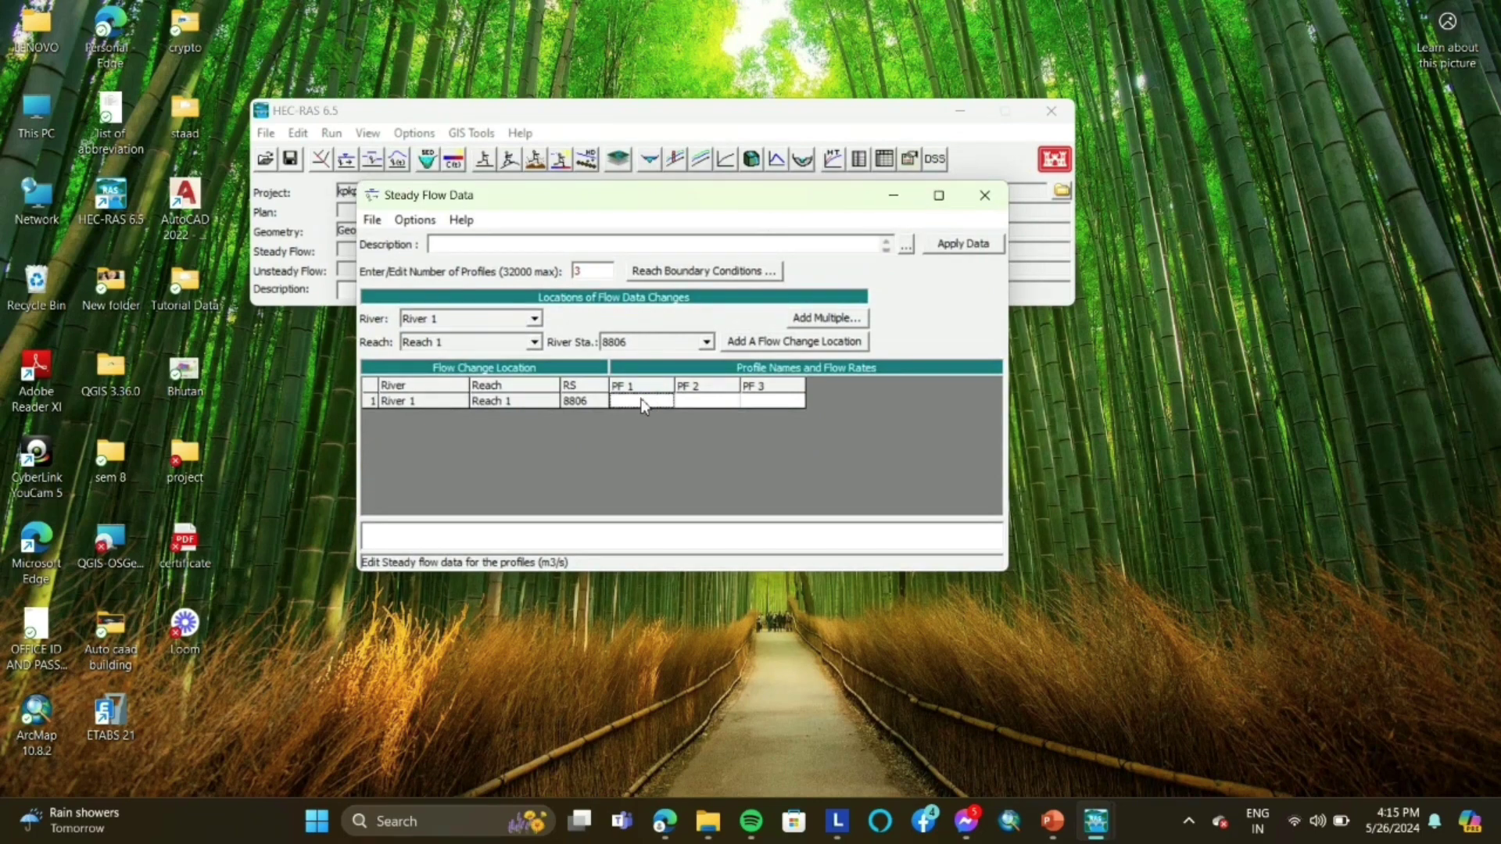
click(1053, 823)
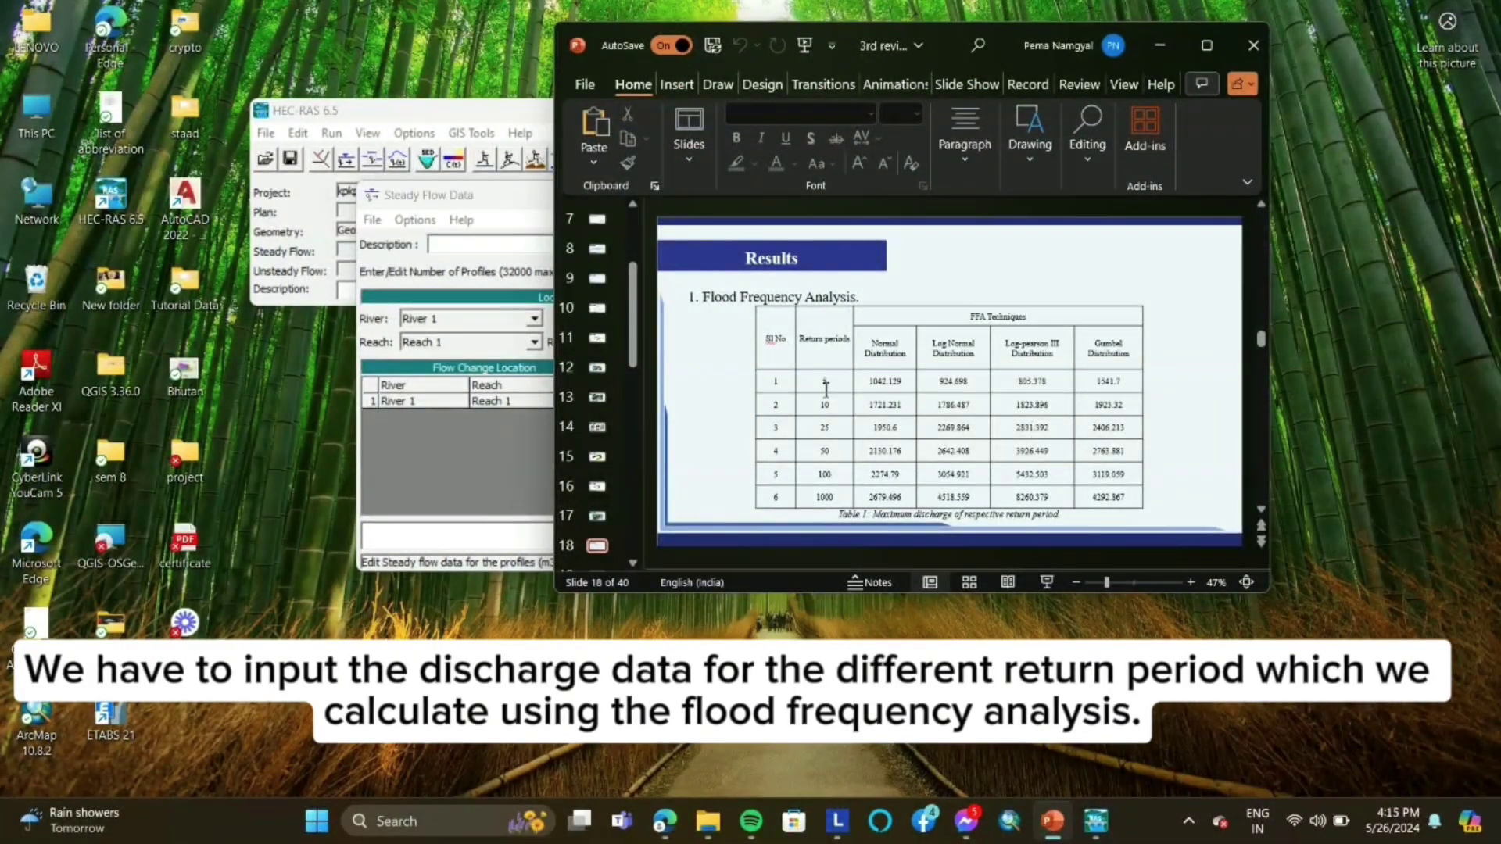
drag(921, 48, 1203, 40)
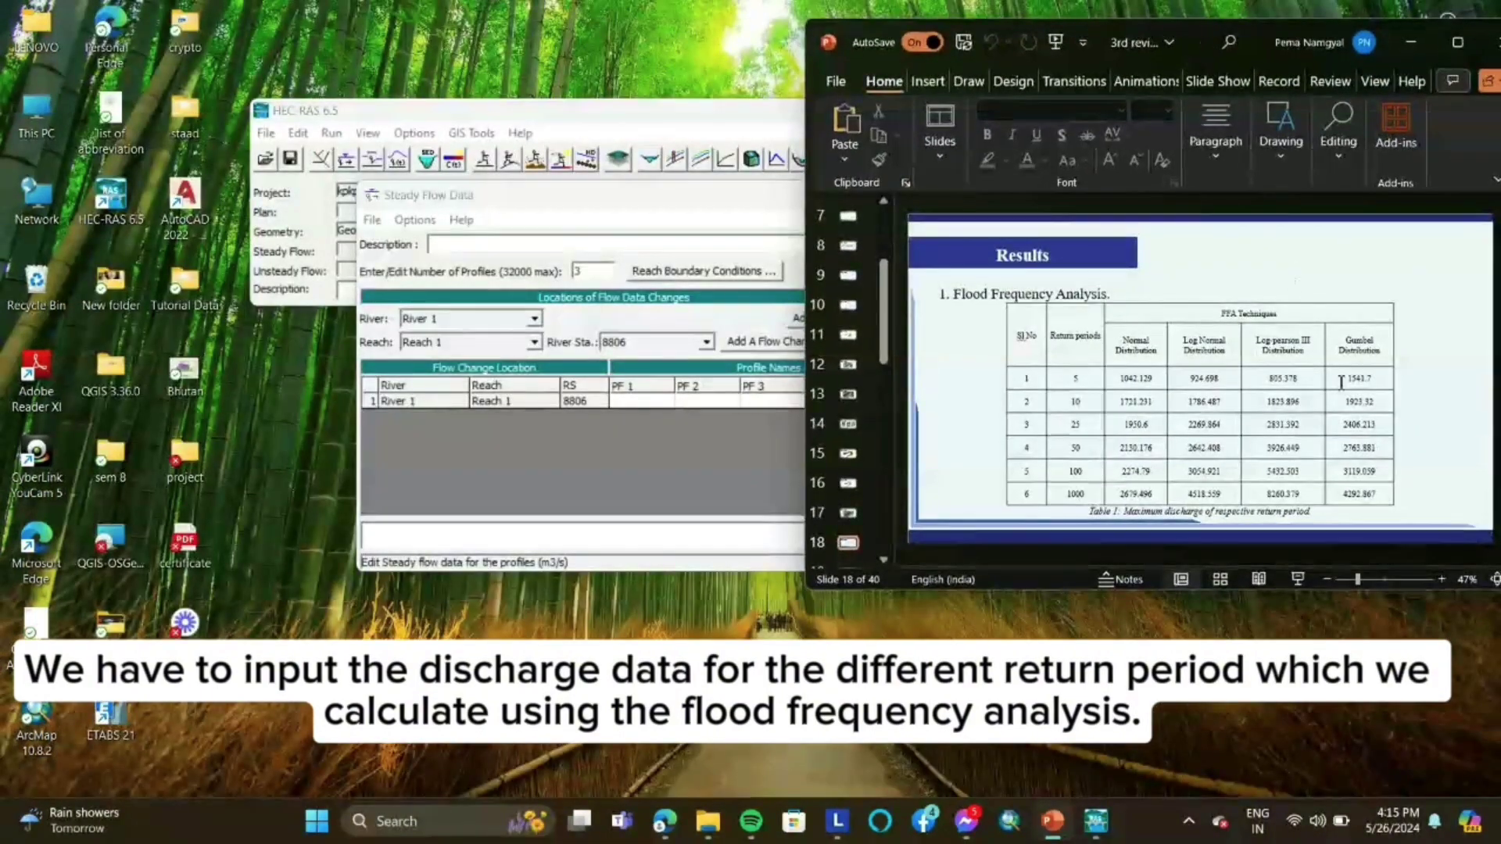
drag(1350, 378, 1368, 379)
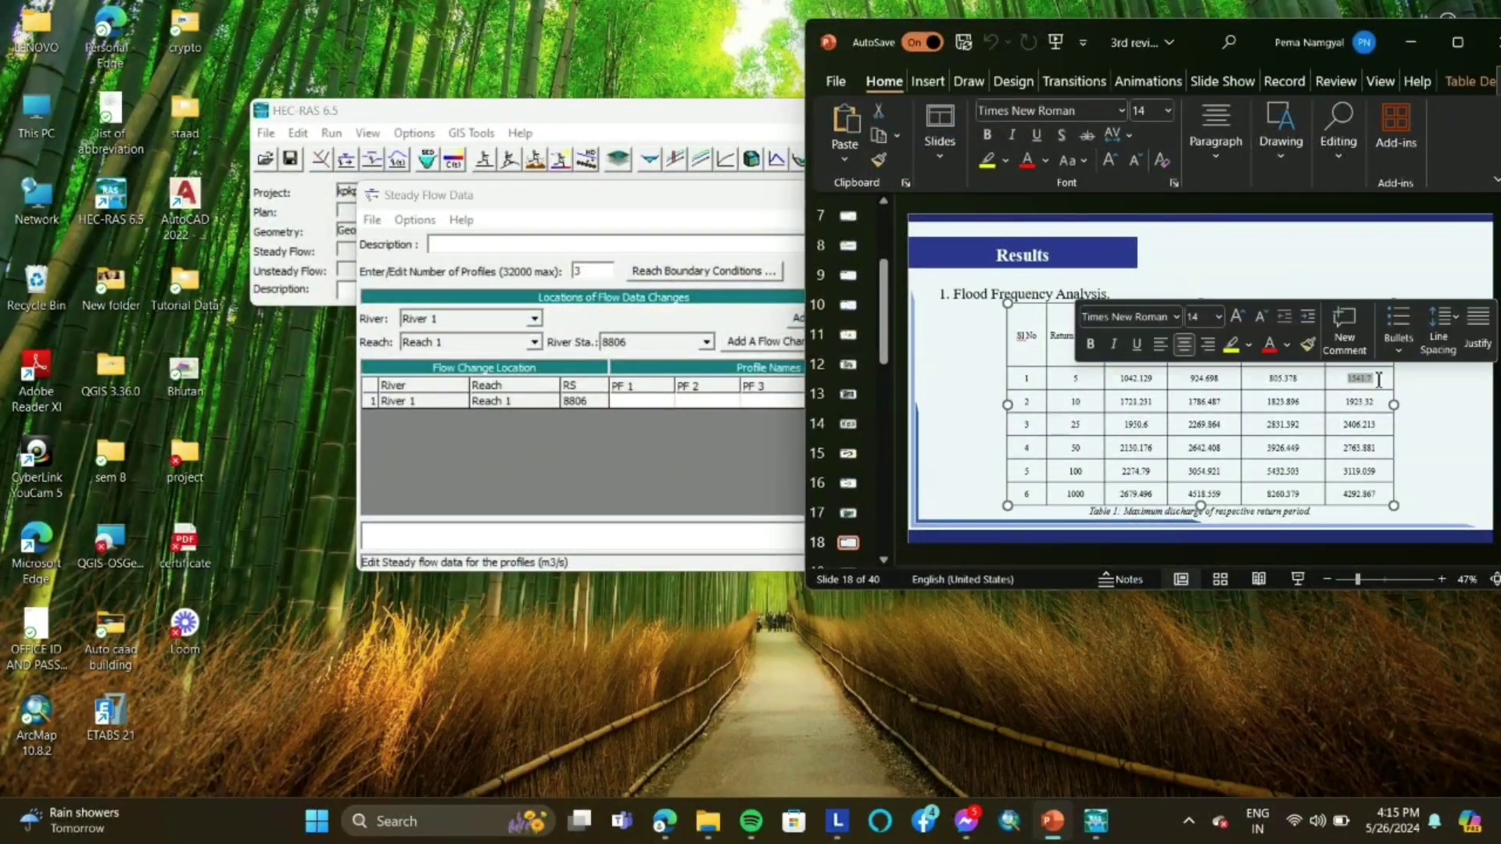
key(ctrl+c)
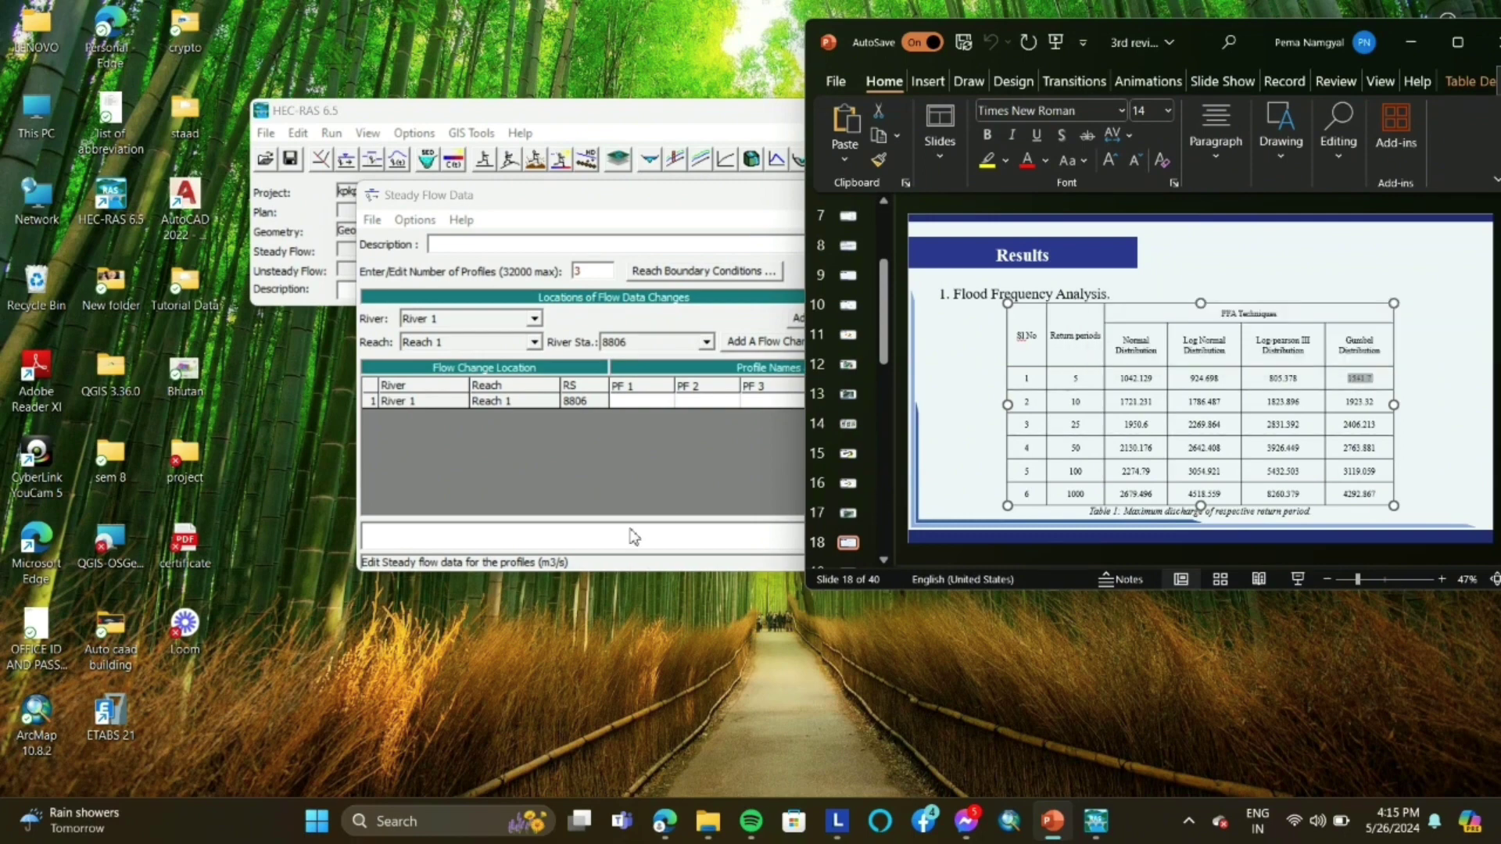
click(652, 403)
key(ctrl+v)
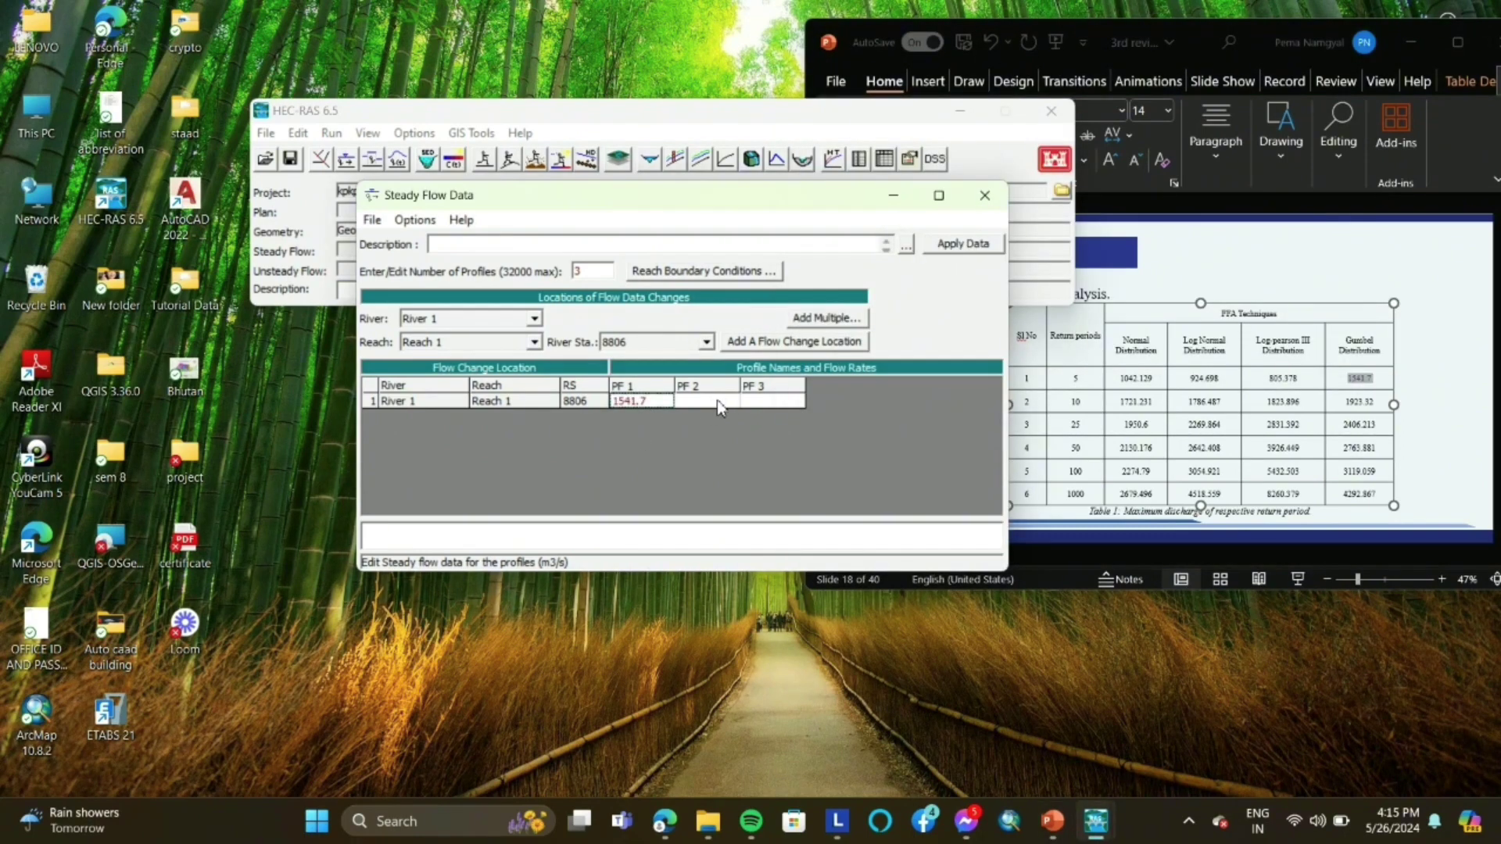
Step: Copy the 10-year and 25-year Gumbel discharges, 1923.32 and 2406.213, into the PF 2 and PF 3 flows
click(1370, 408)
drag(1345, 403, 1378, 404)
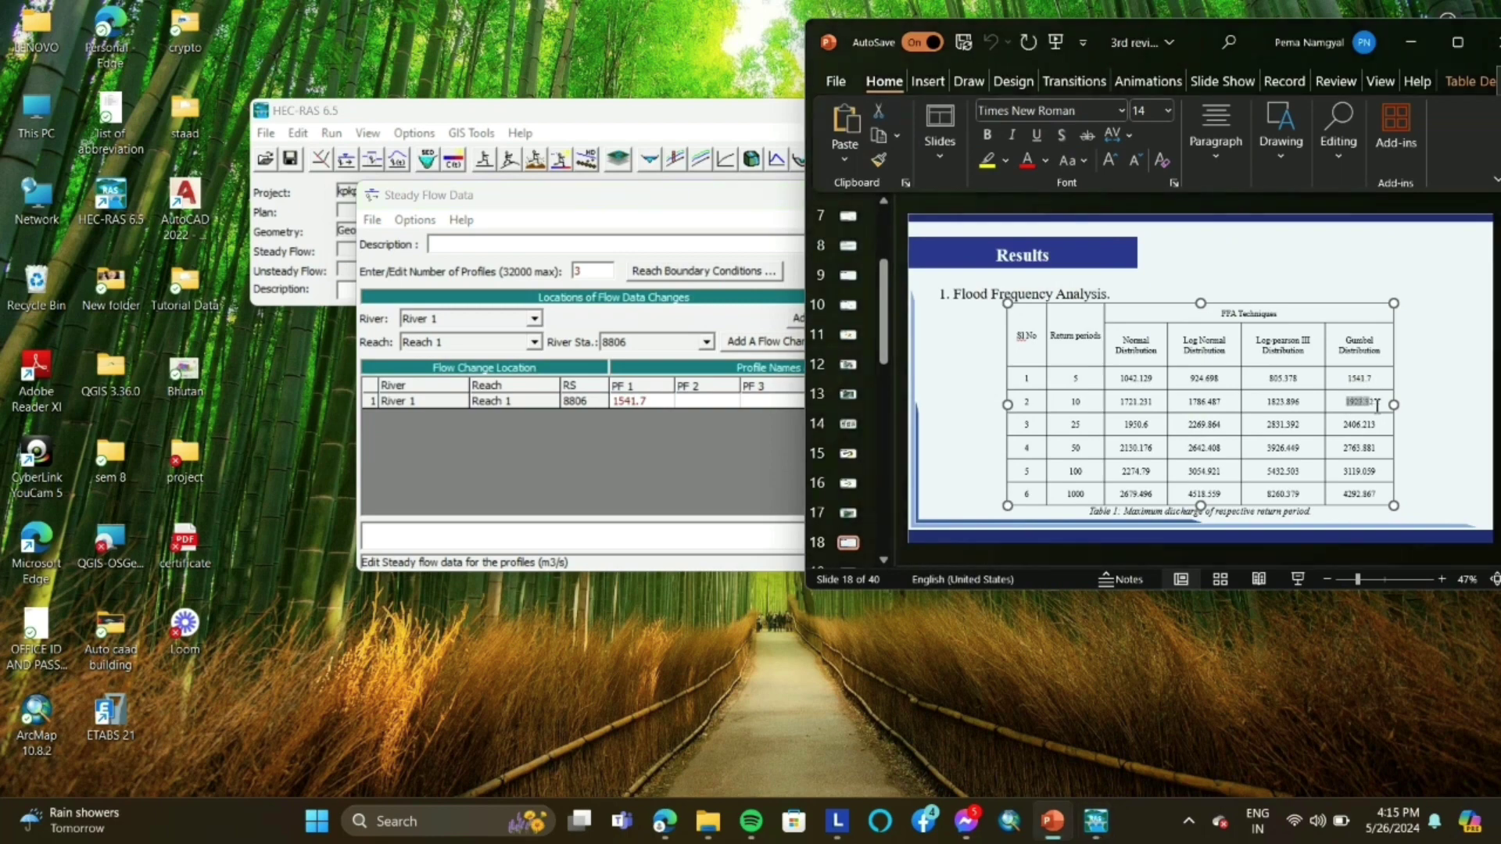
click(708, 402)
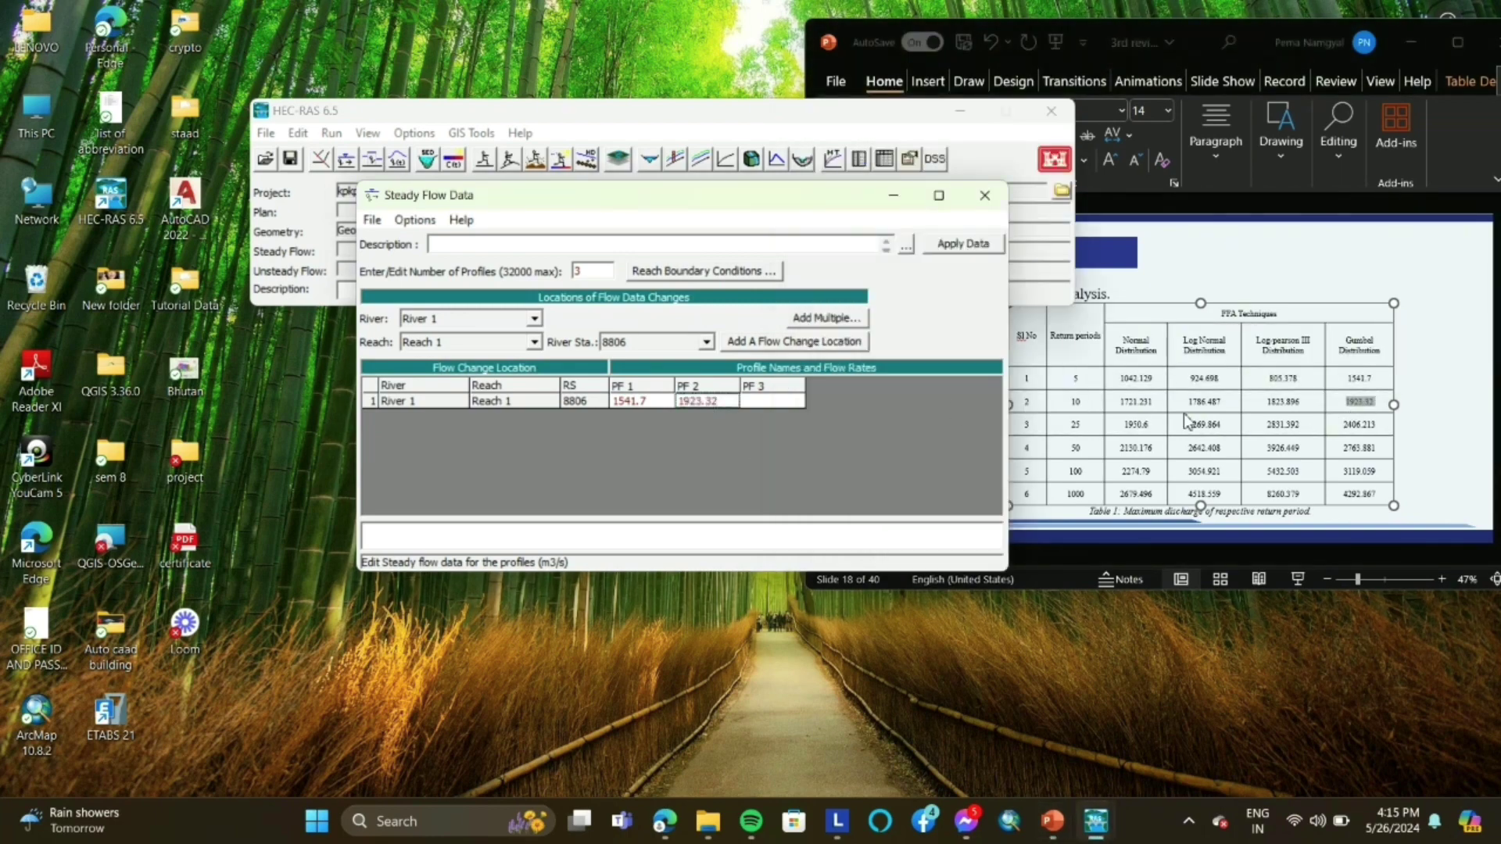
click(1343, 429)
drag(1341, 425, 1374, 426)
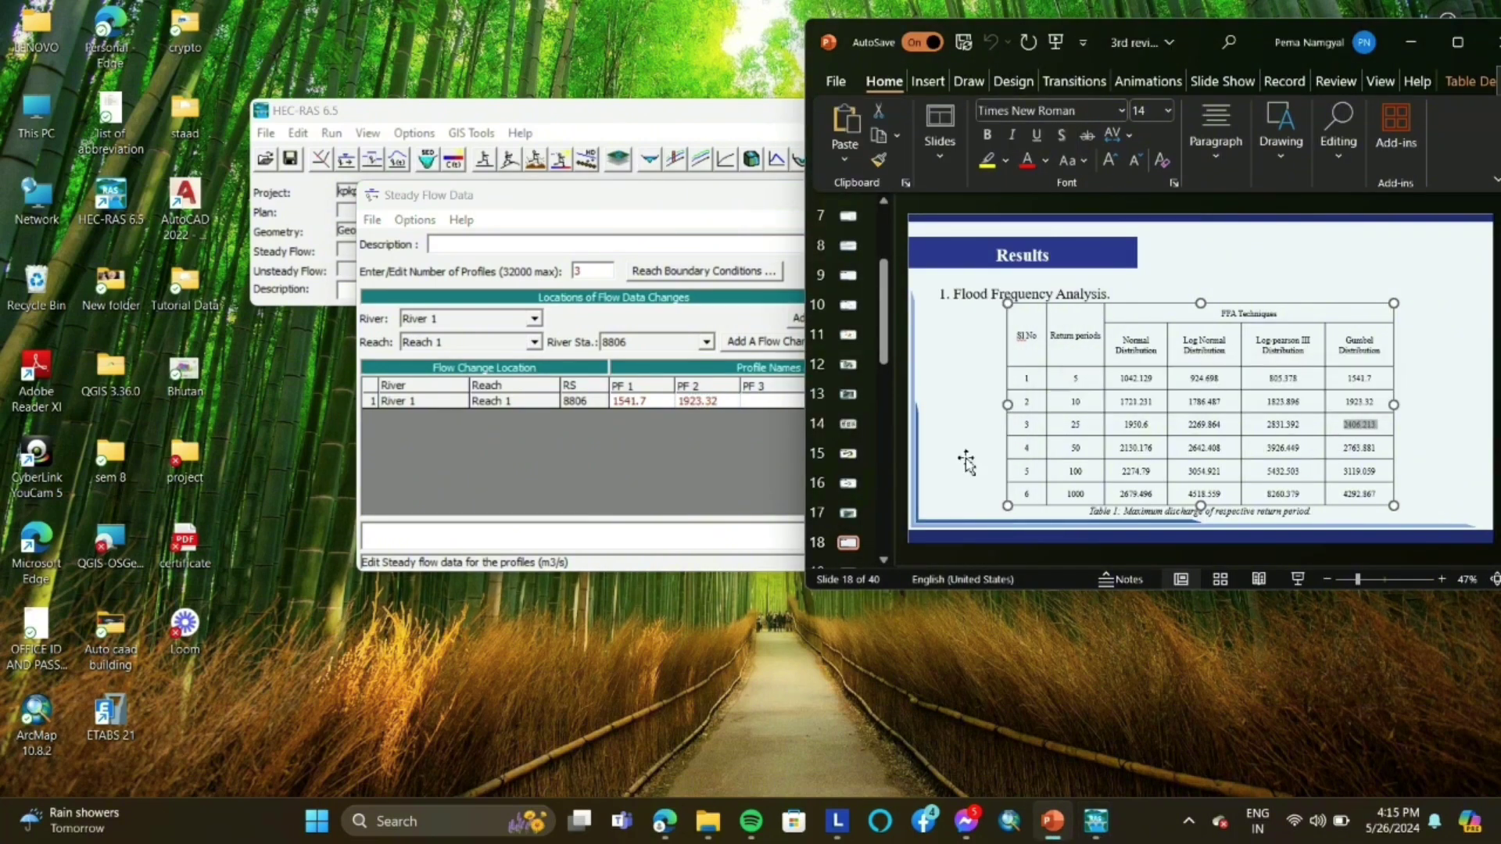
click(770, 402)
key(ctrl+v)
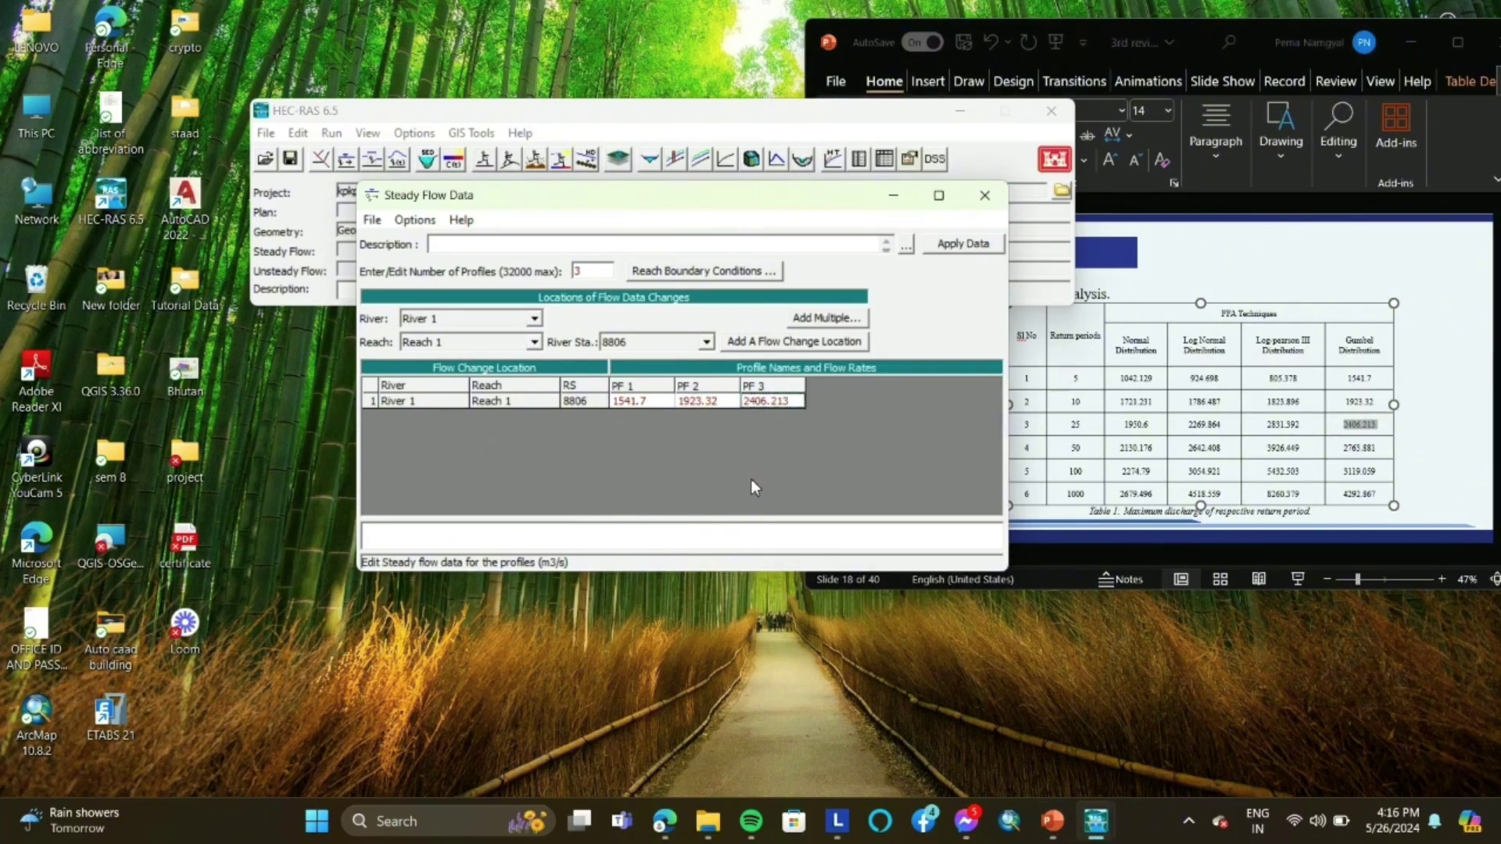
Step: Open the reach boundary conditions, select the upstream boundary of River 1, Reach 1, and minimize the PowerPoint and Steady Flow Data windows
click(703, 274)
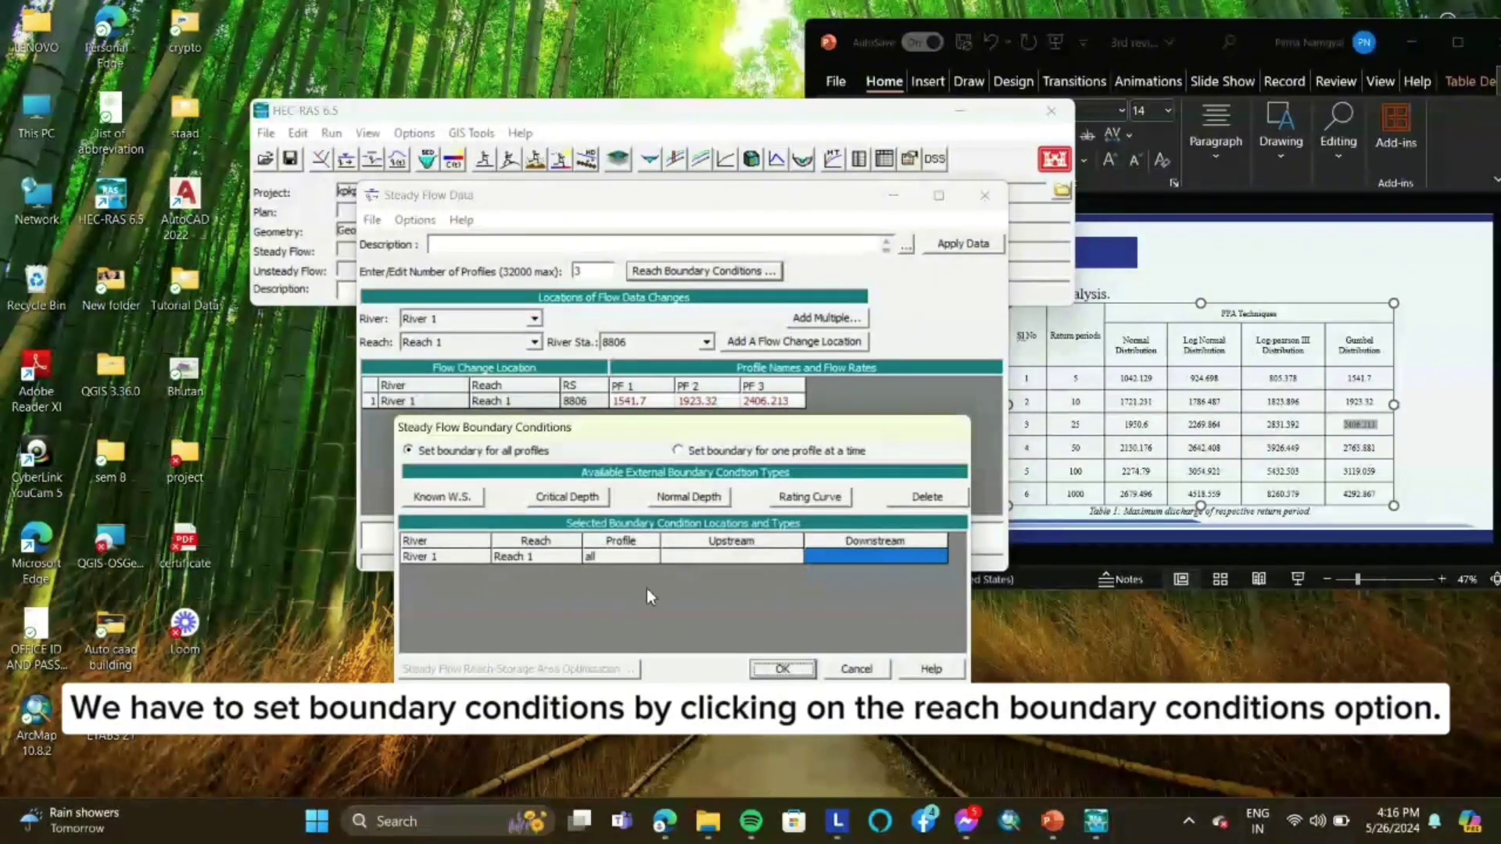
click(693, 557)
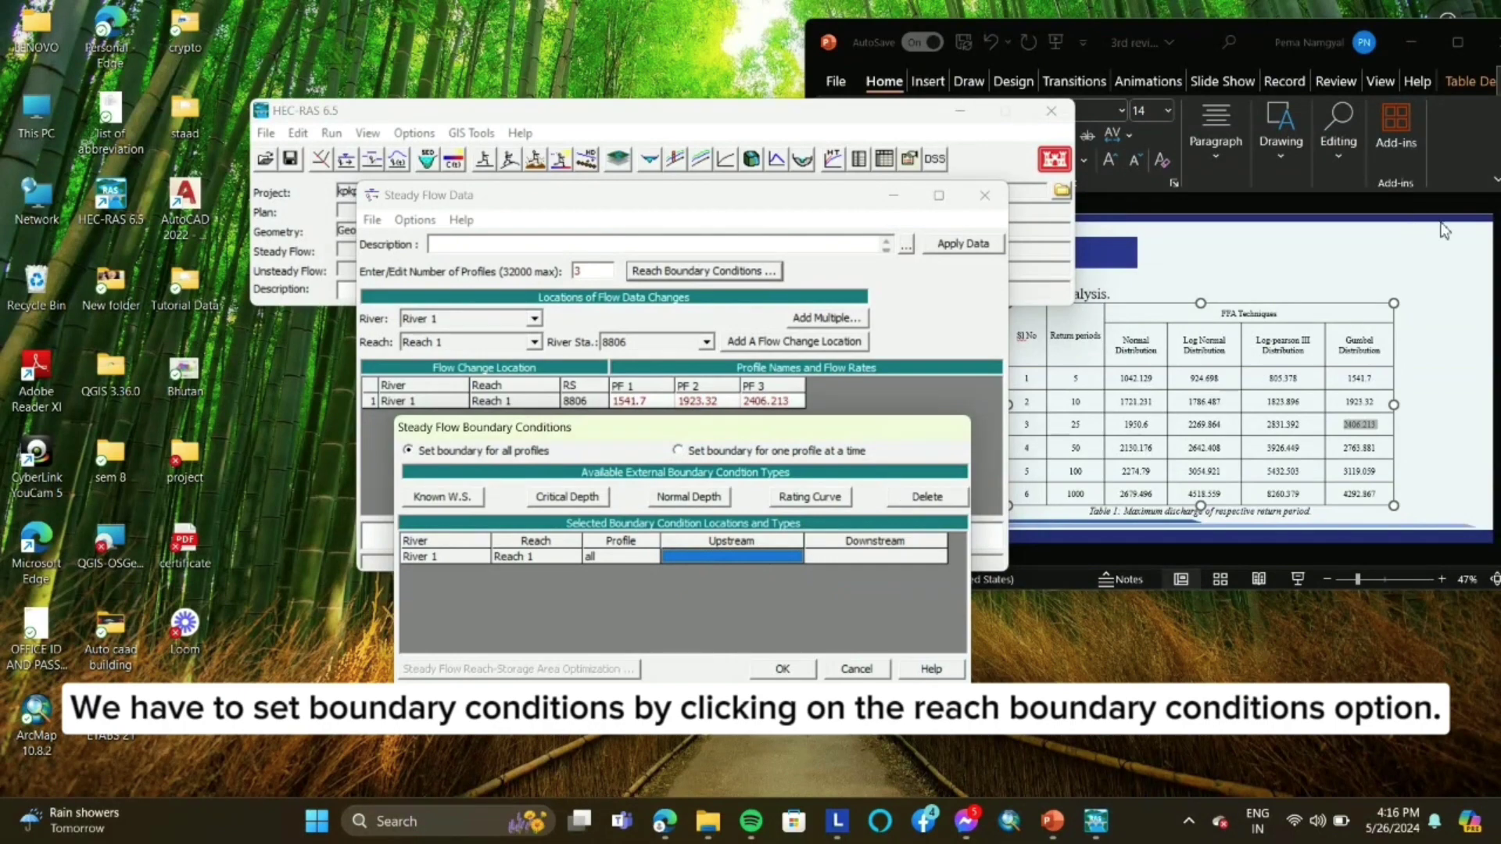
click(1411, 42)
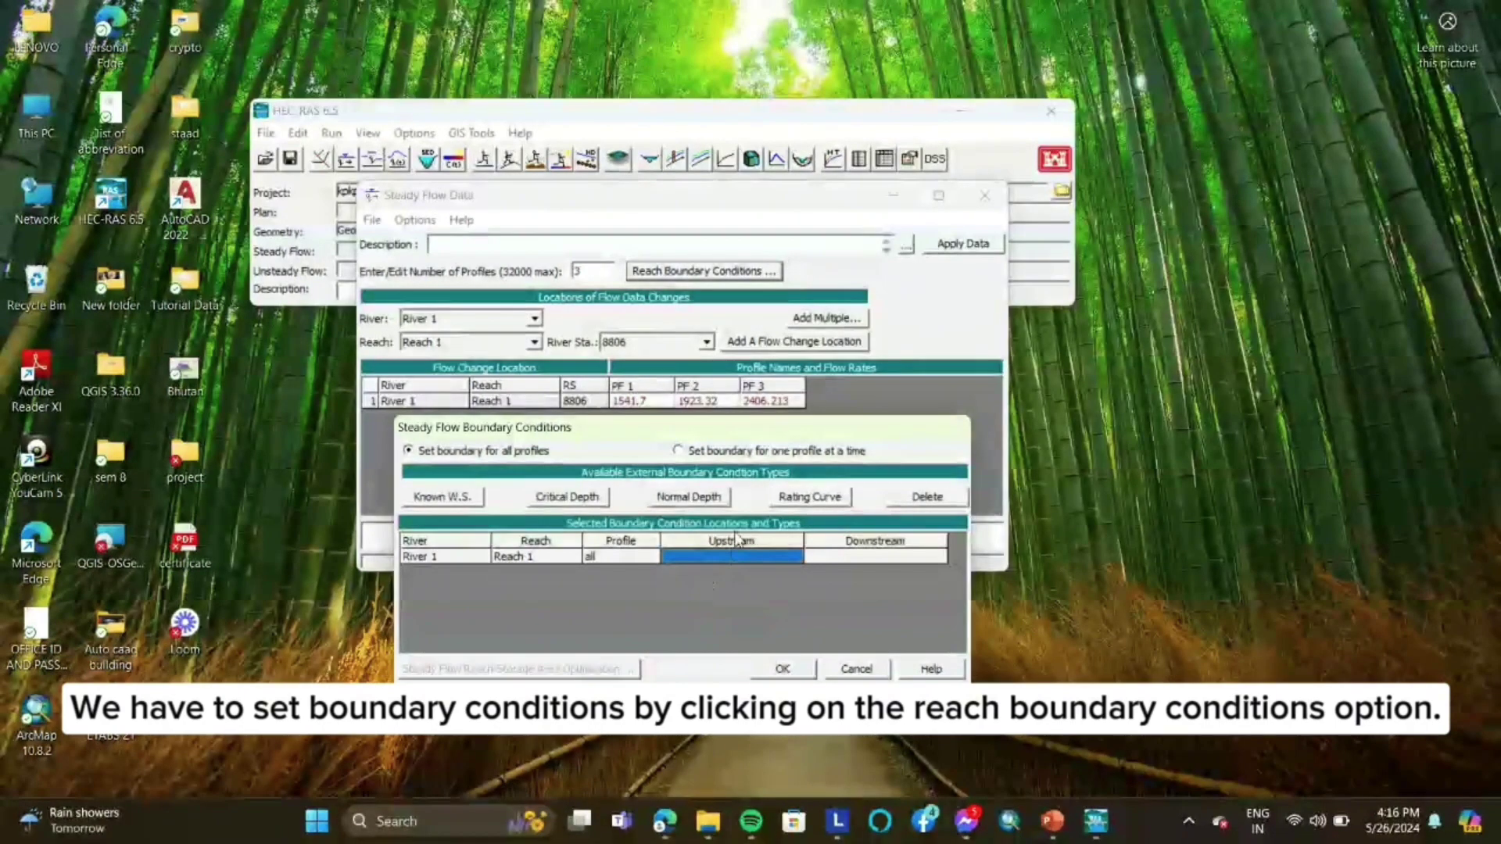
drag(810, 425, 732, 376)
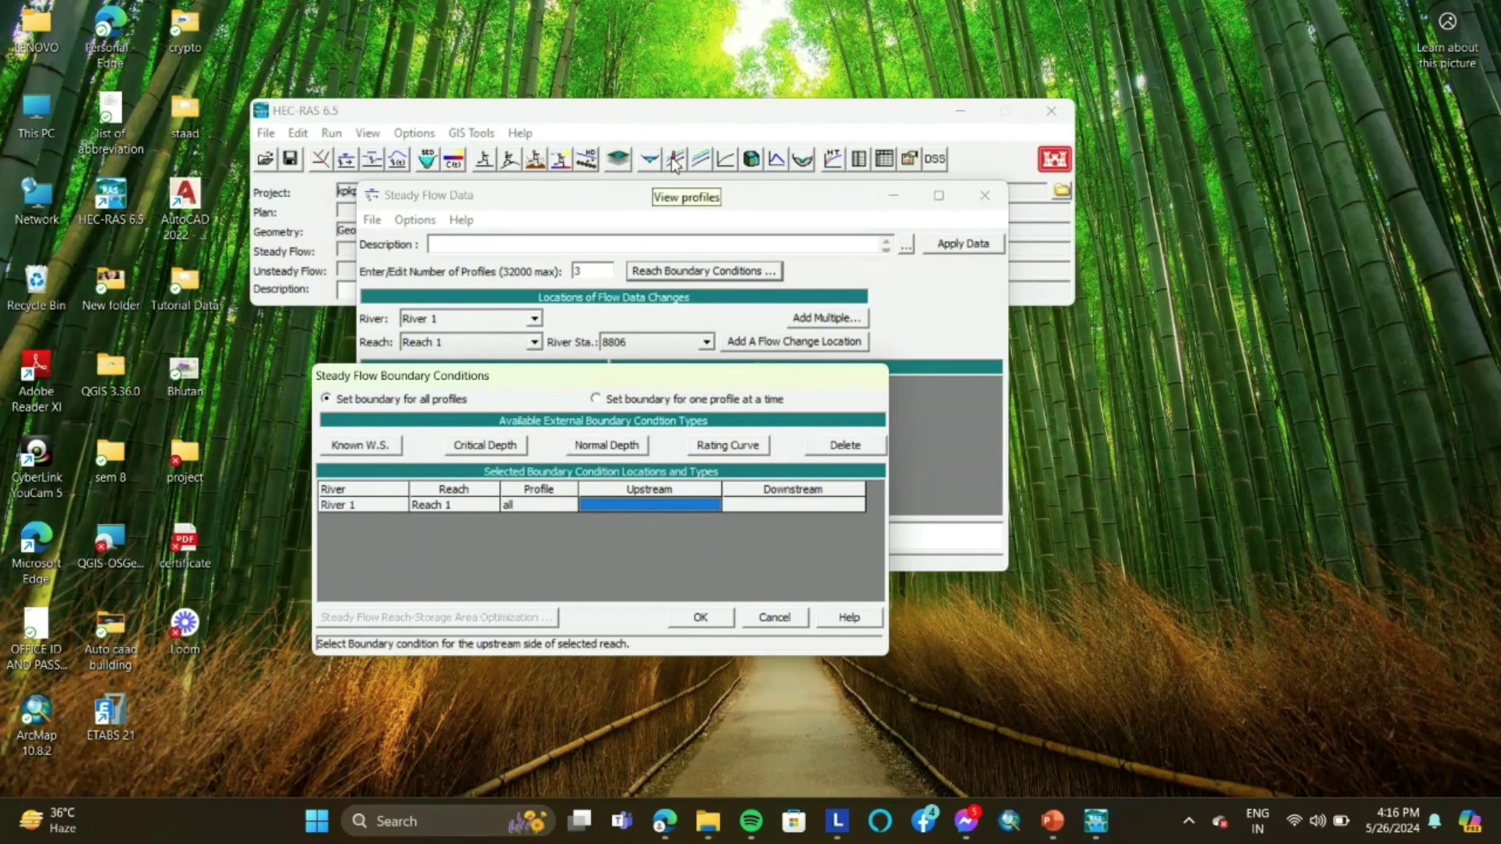
drag(662, 207, 1077, 385)
click(1289, 377)
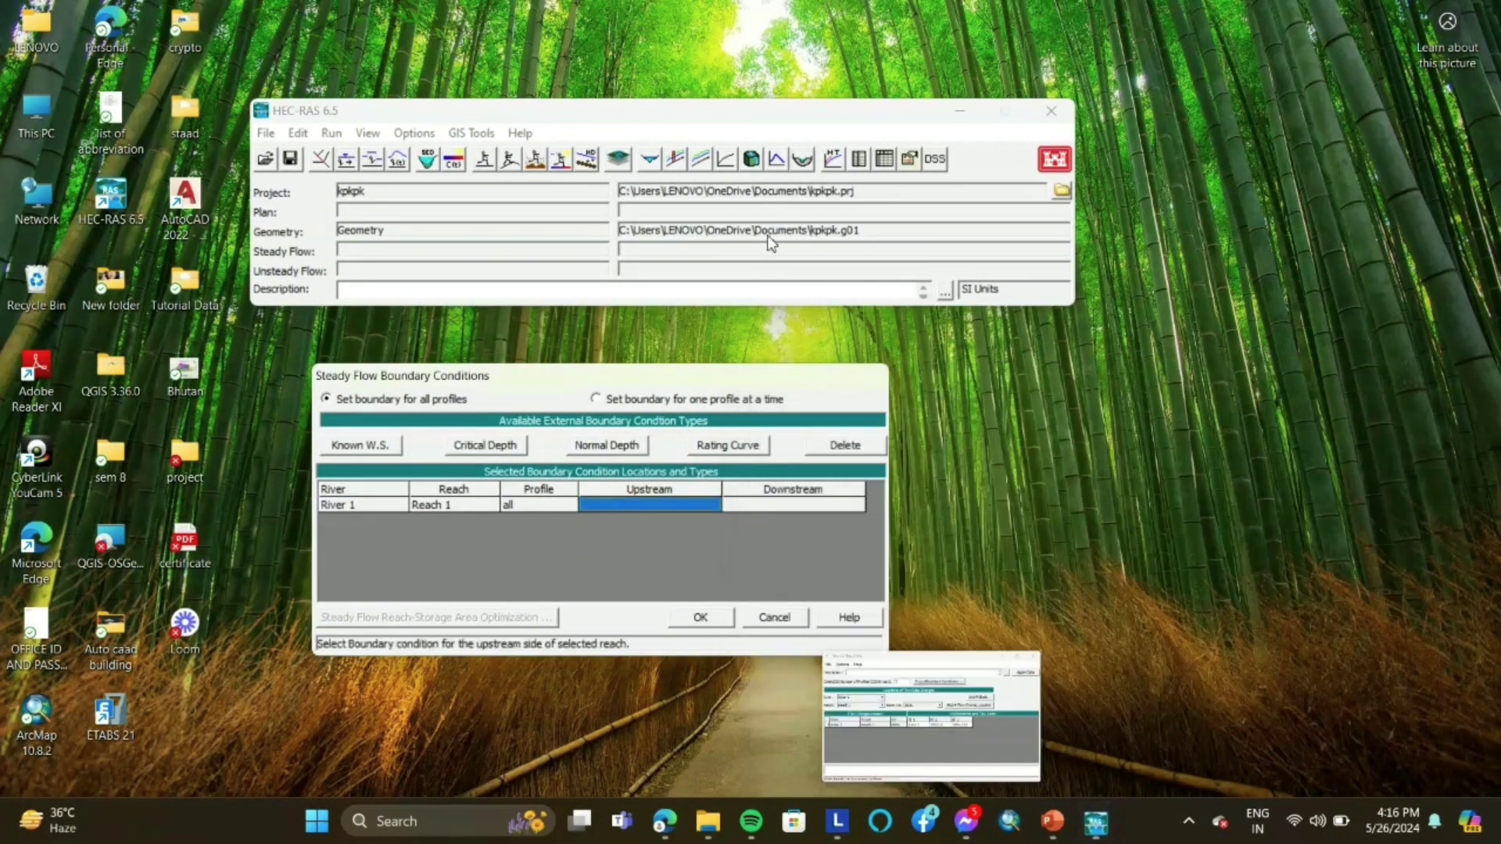
click(726, 159)
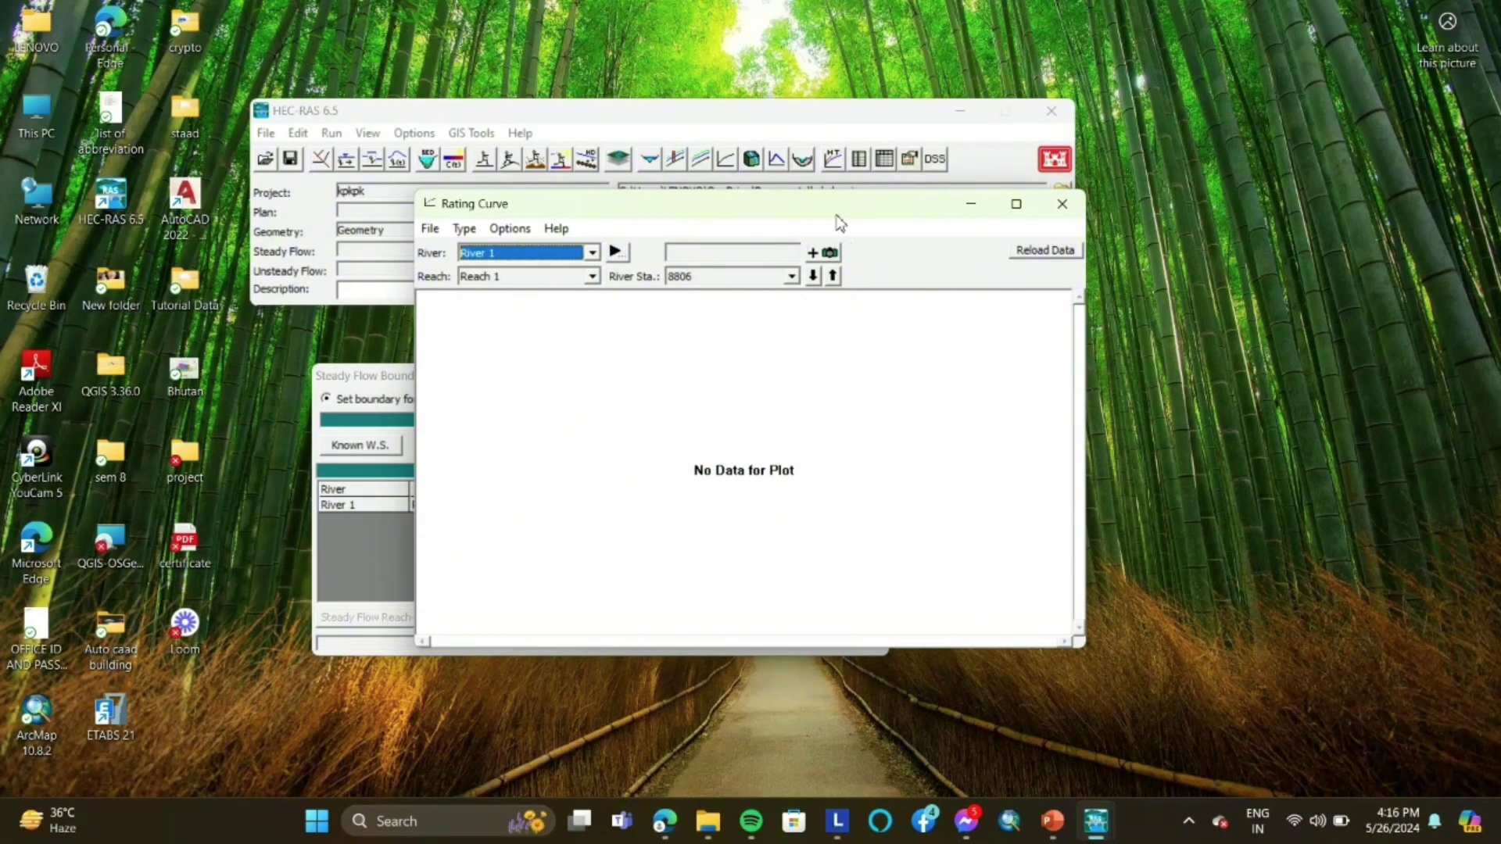
click(1062, 203)
click(699, 162)
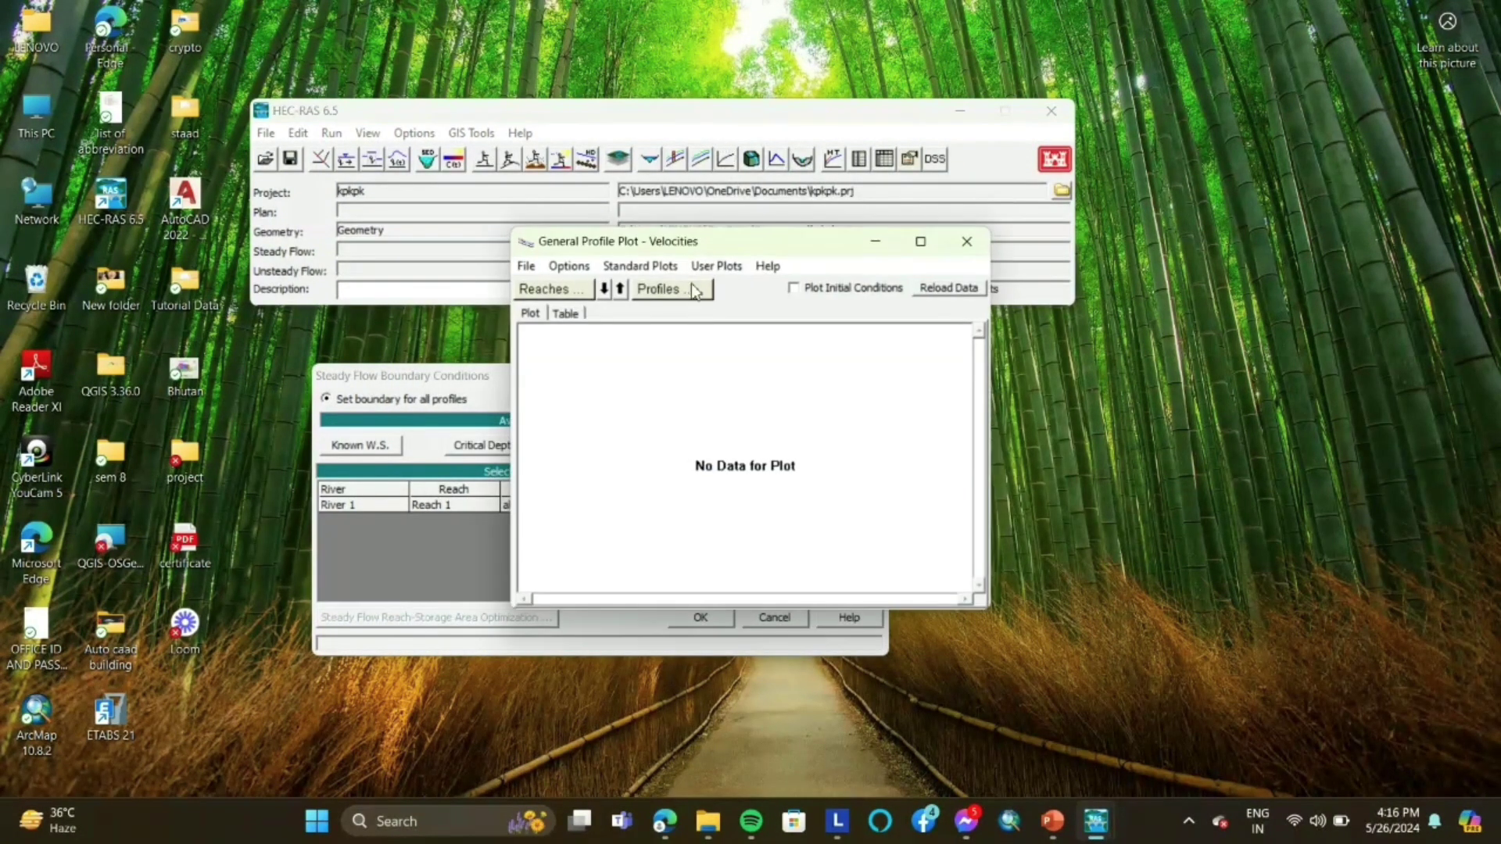
click(960, 242)
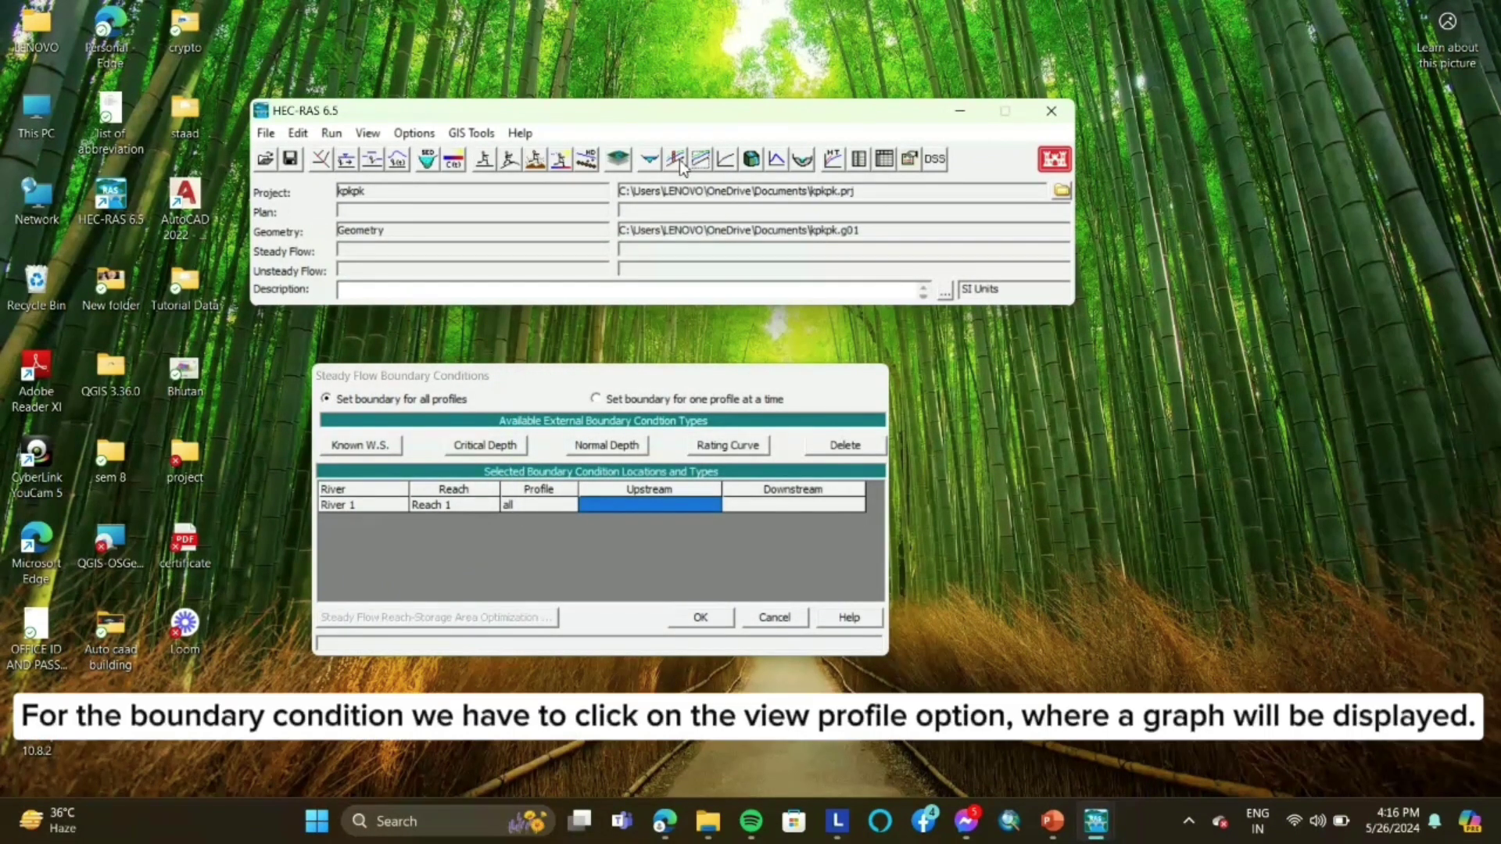
Step: Open the water surface profile plot, measure the slope across the three highest upstream ground points, and copy the dy/dx value
click(685, 164)
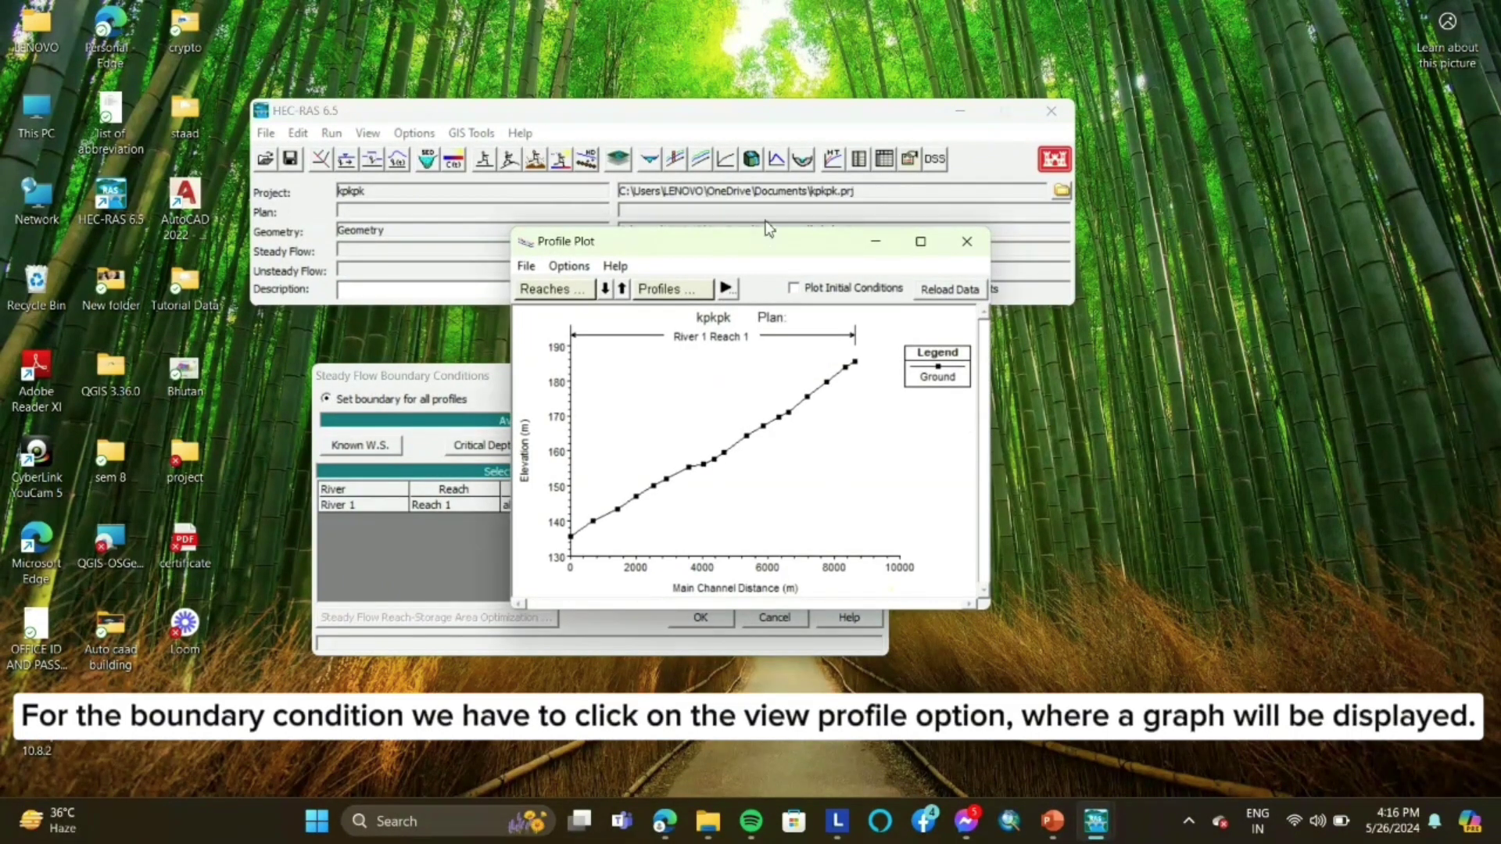
drag(764, 238, 753, 42)
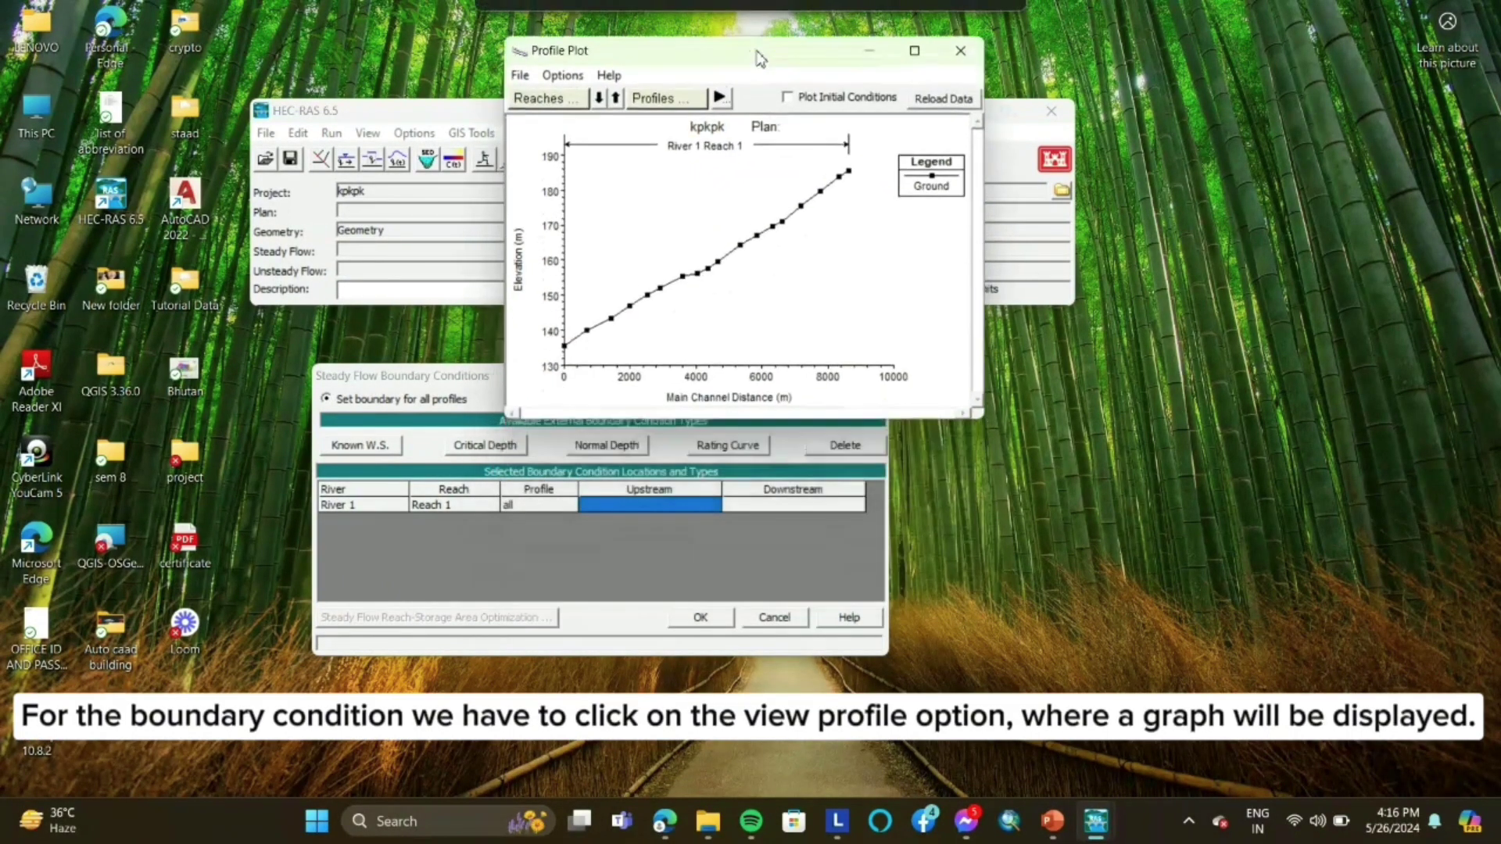
click(839, 172)
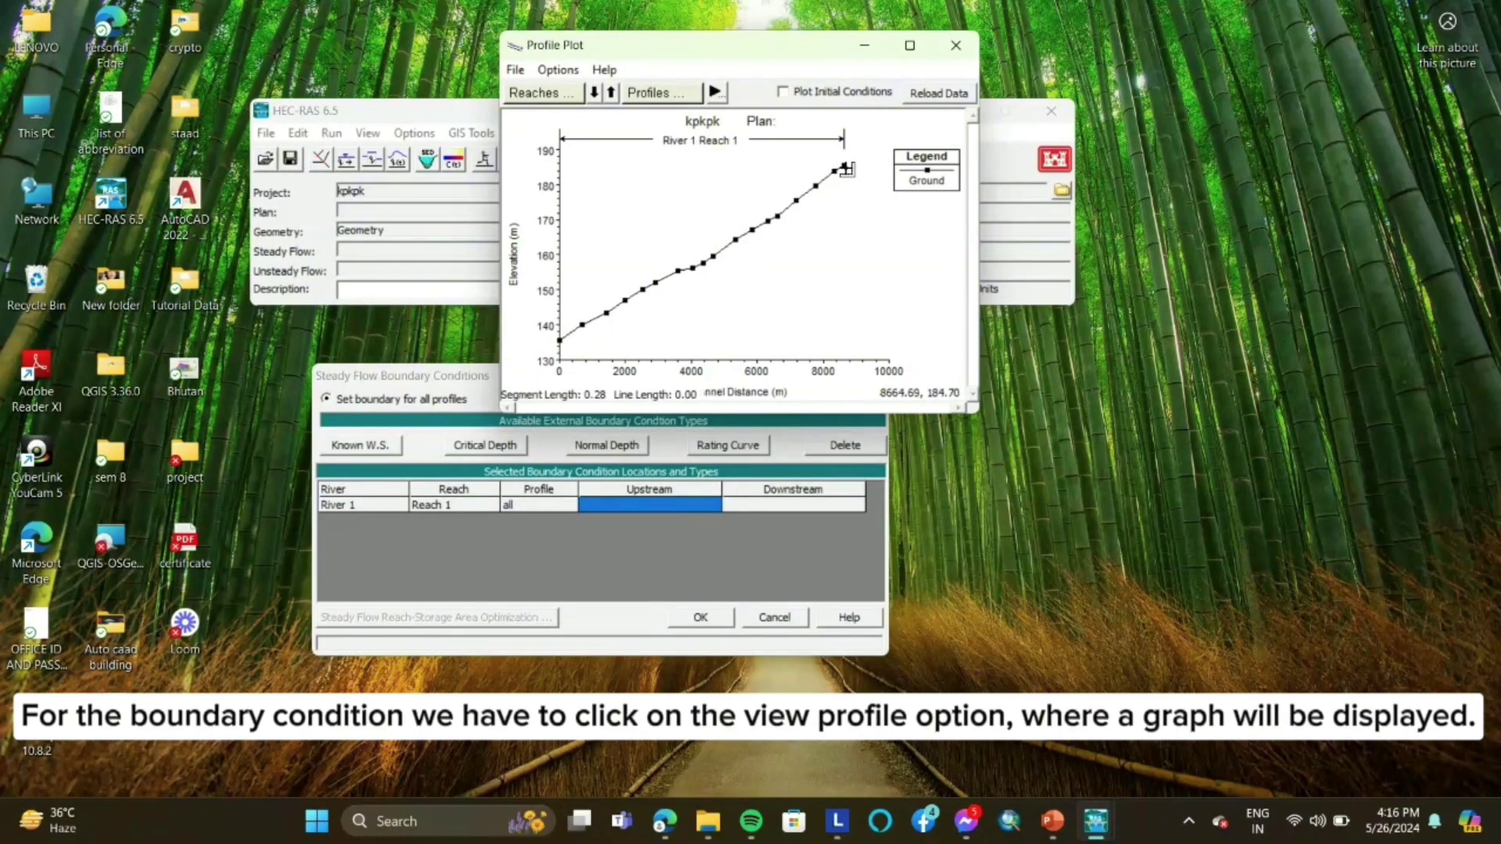
click(838, 172)
click(817, 186)
double_click(820, 190)
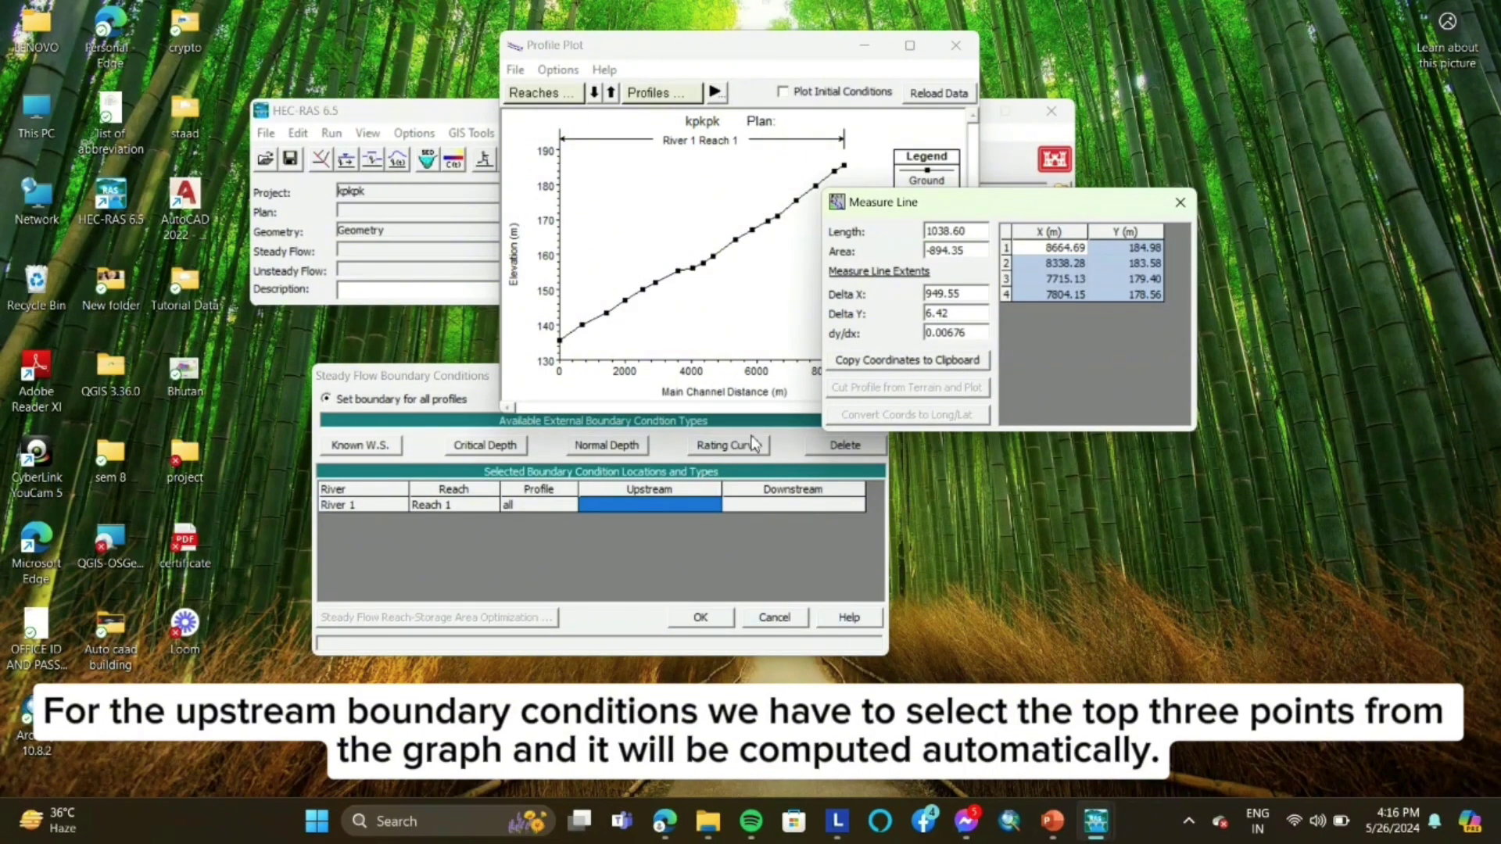
drag(969, 336, 938, 338)
Step: Set the upstream boundary condition of Reach 1 to Normal Depth with a slope of 0.00676
click(618, 507)
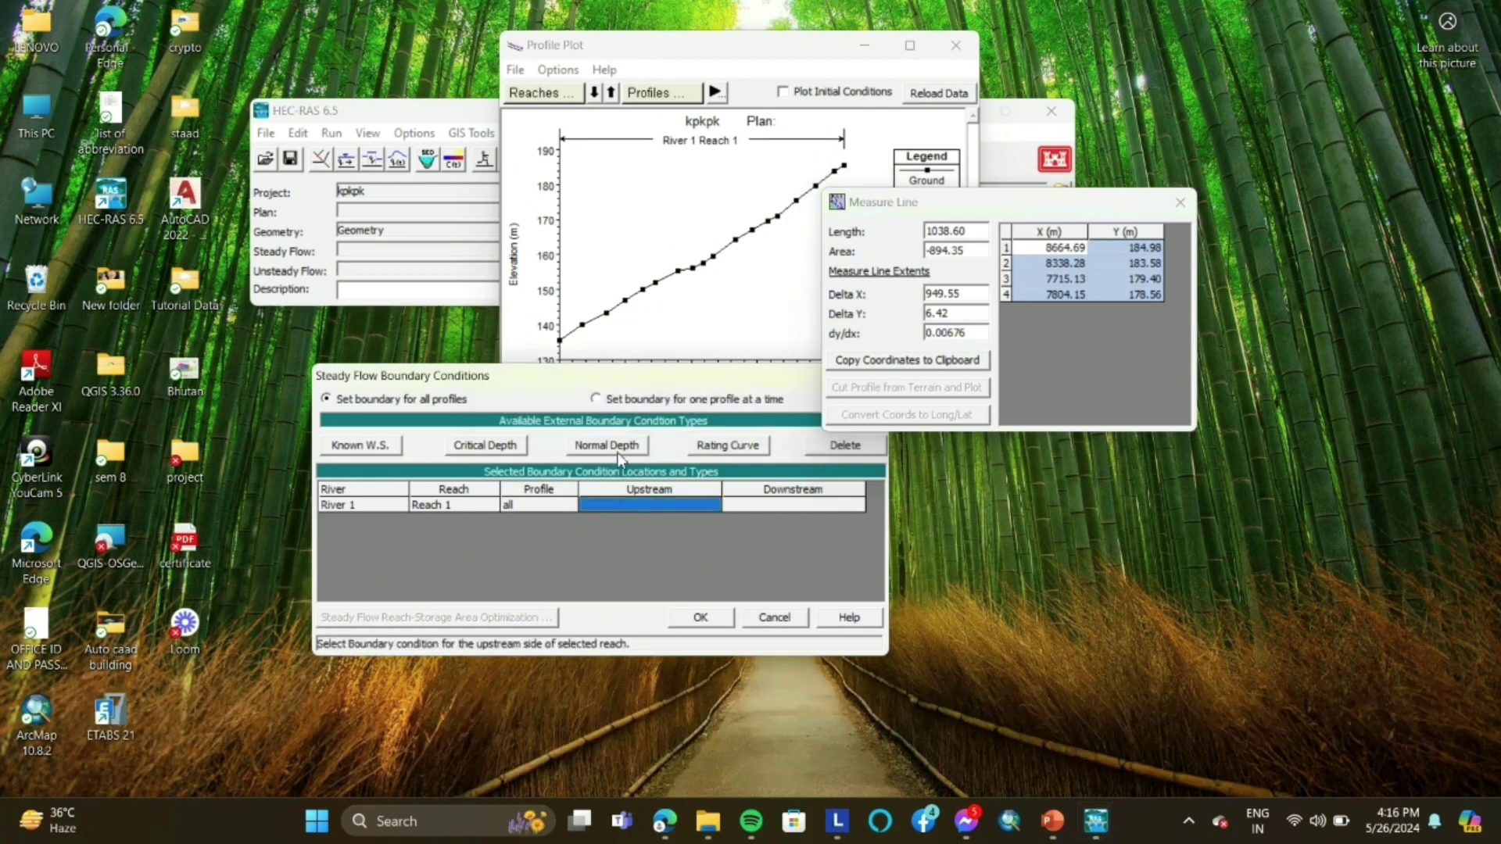
click(607, 445)
text(0.00676)
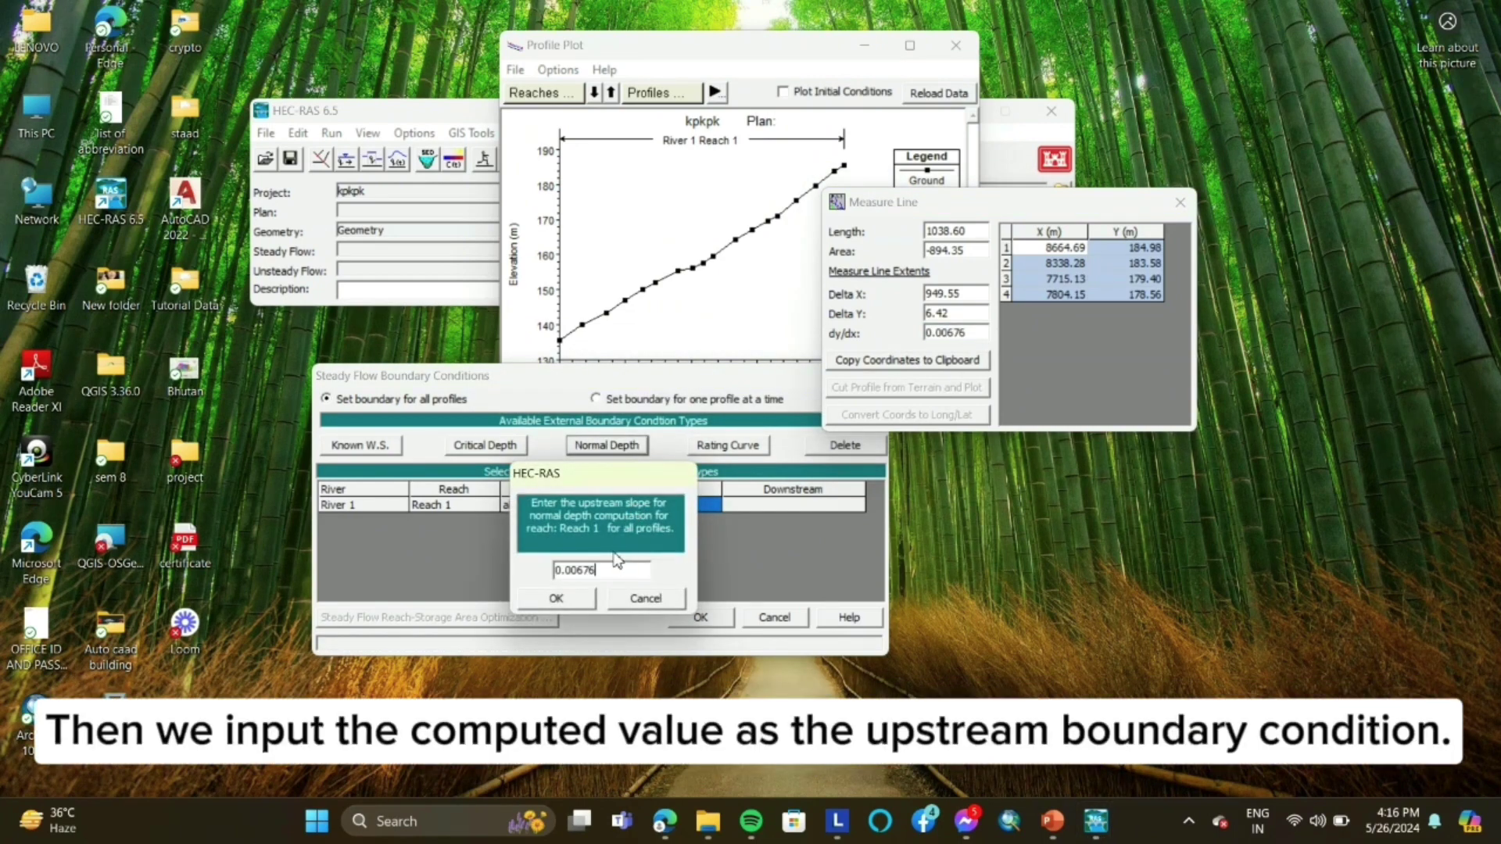
click(579, 600)
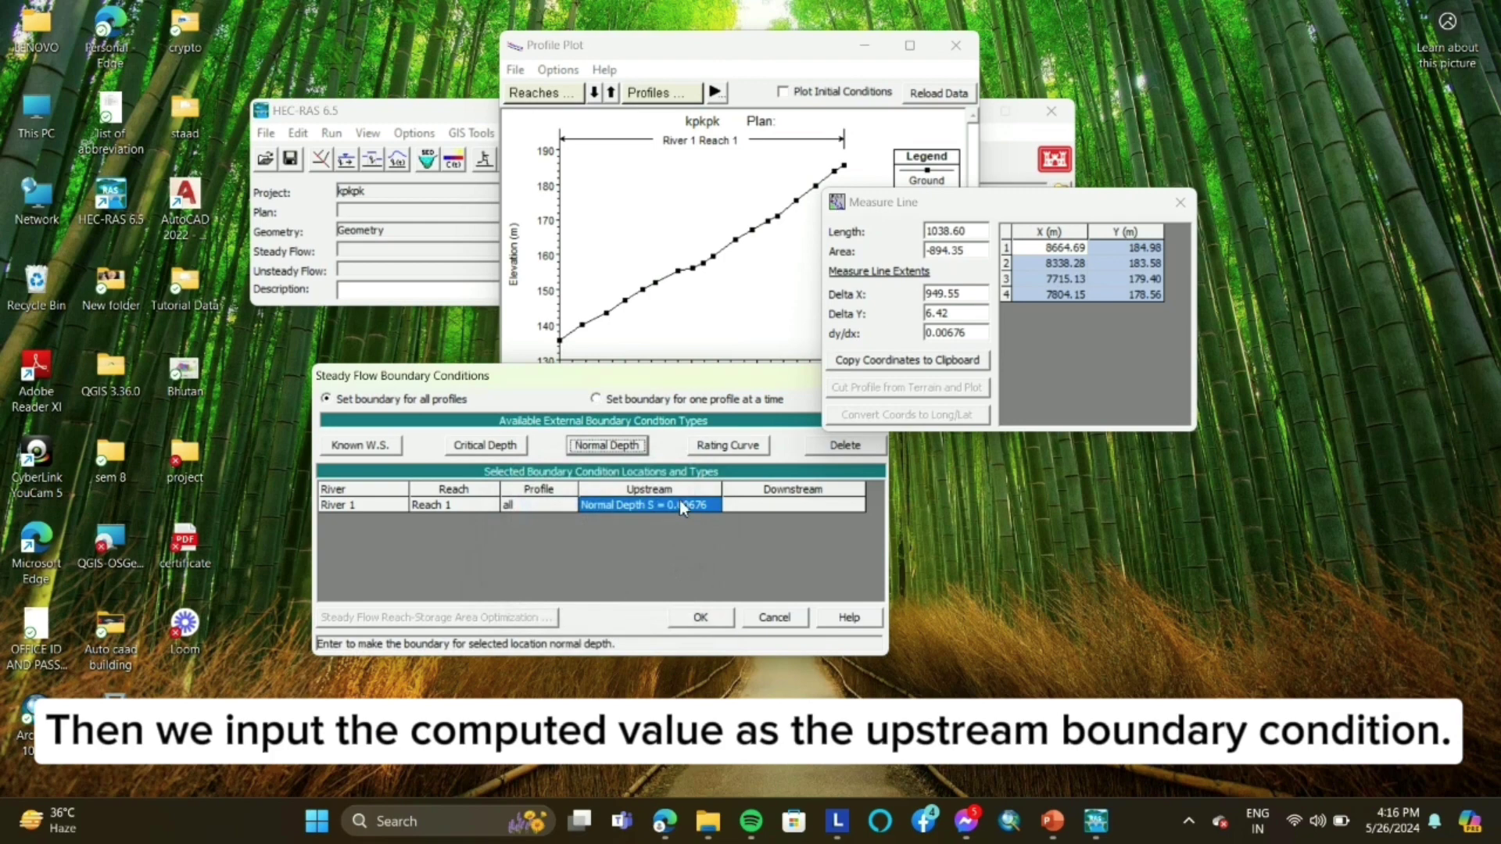
Step: Select the downstream boundary, measure the slope across the three lowest ground points in the profile plot, and copy the dy/dx value
click(742, 509)
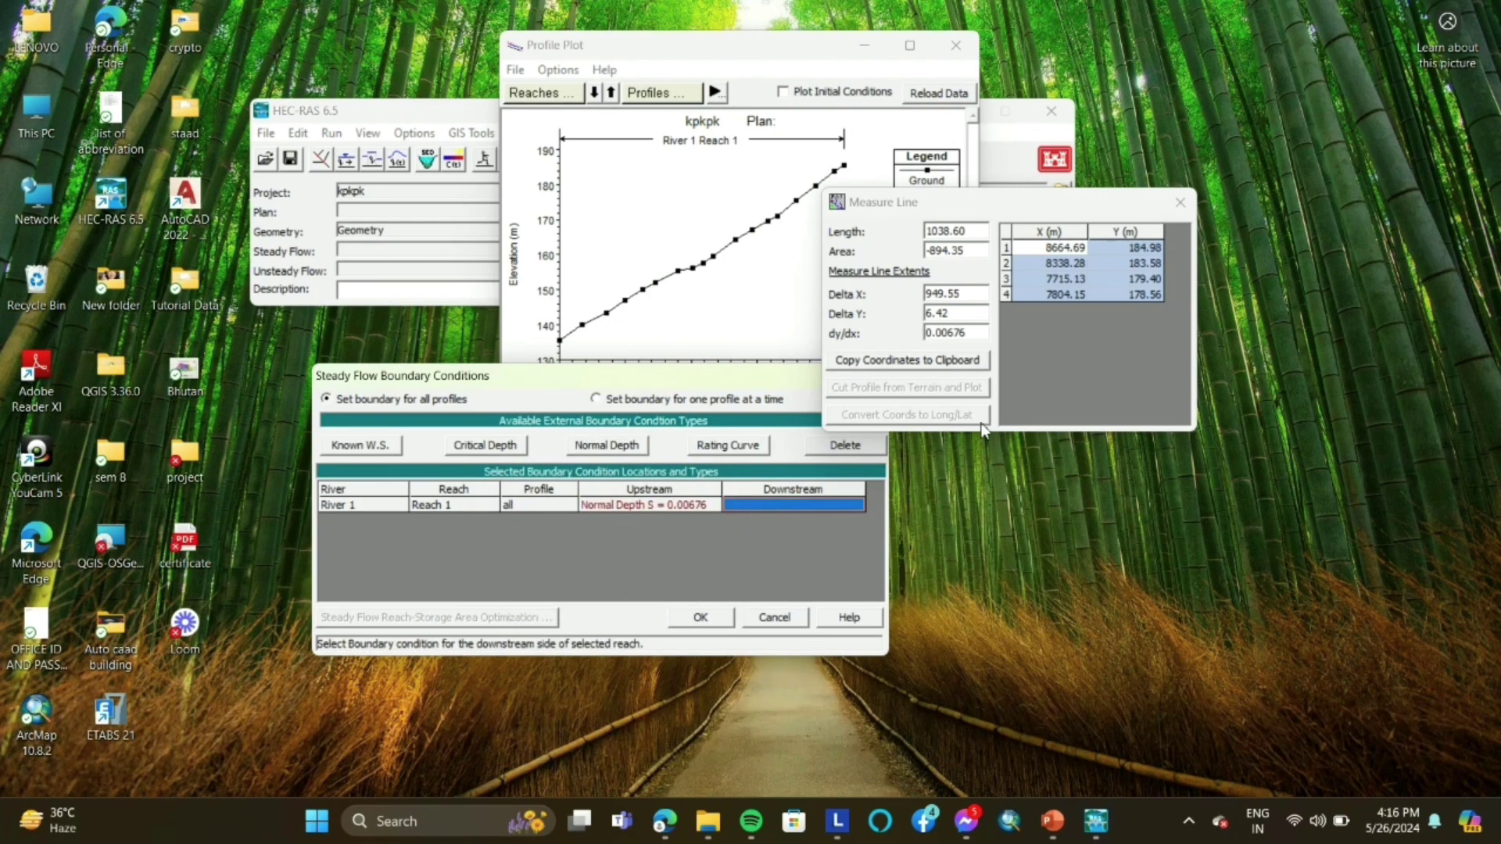
click(1181, 202)
click(565, 342)
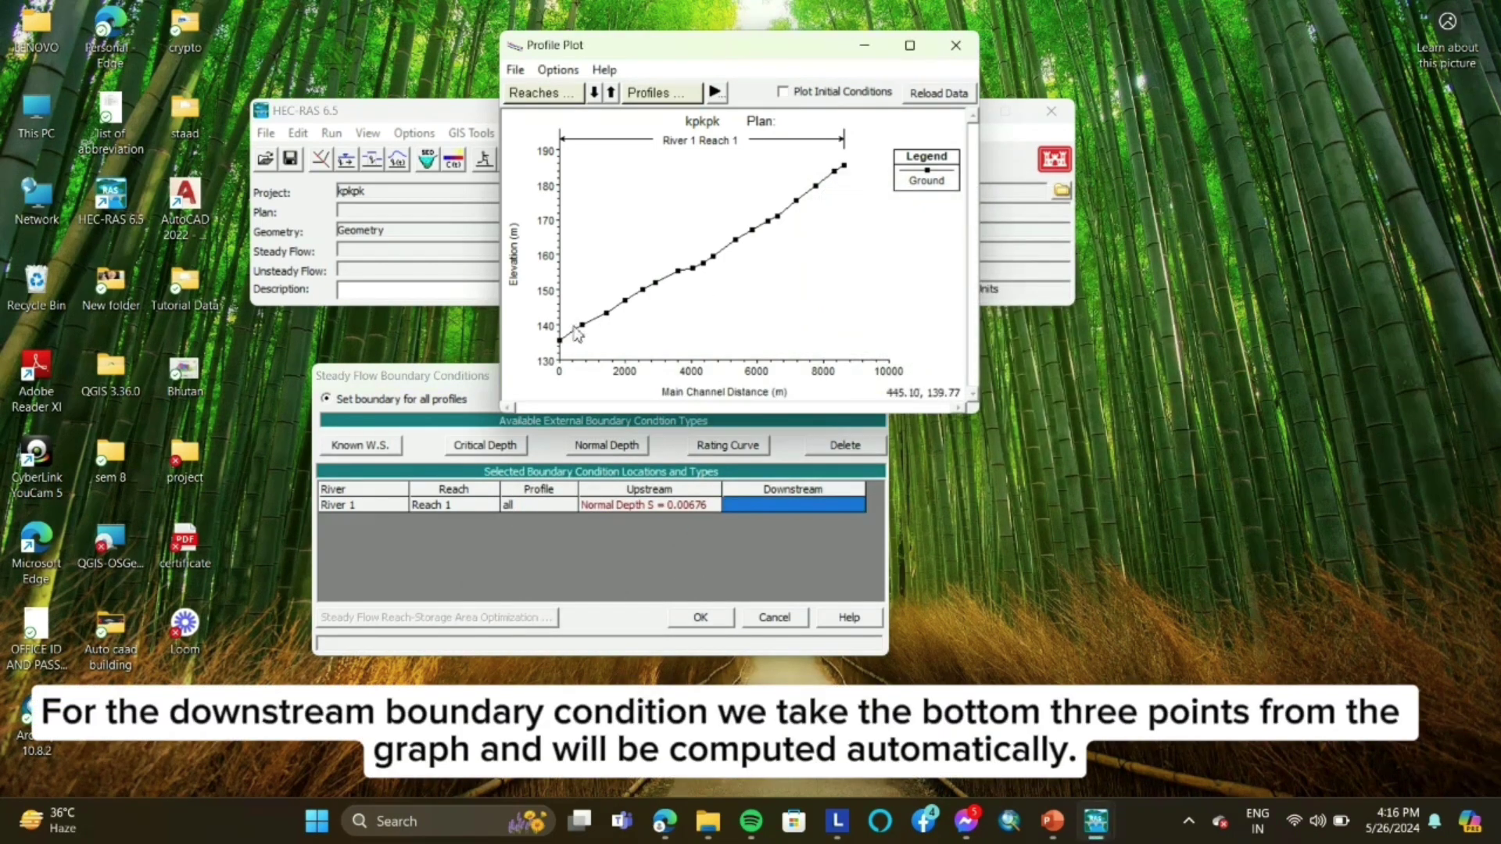
click(559, 341)
click(582, 326)
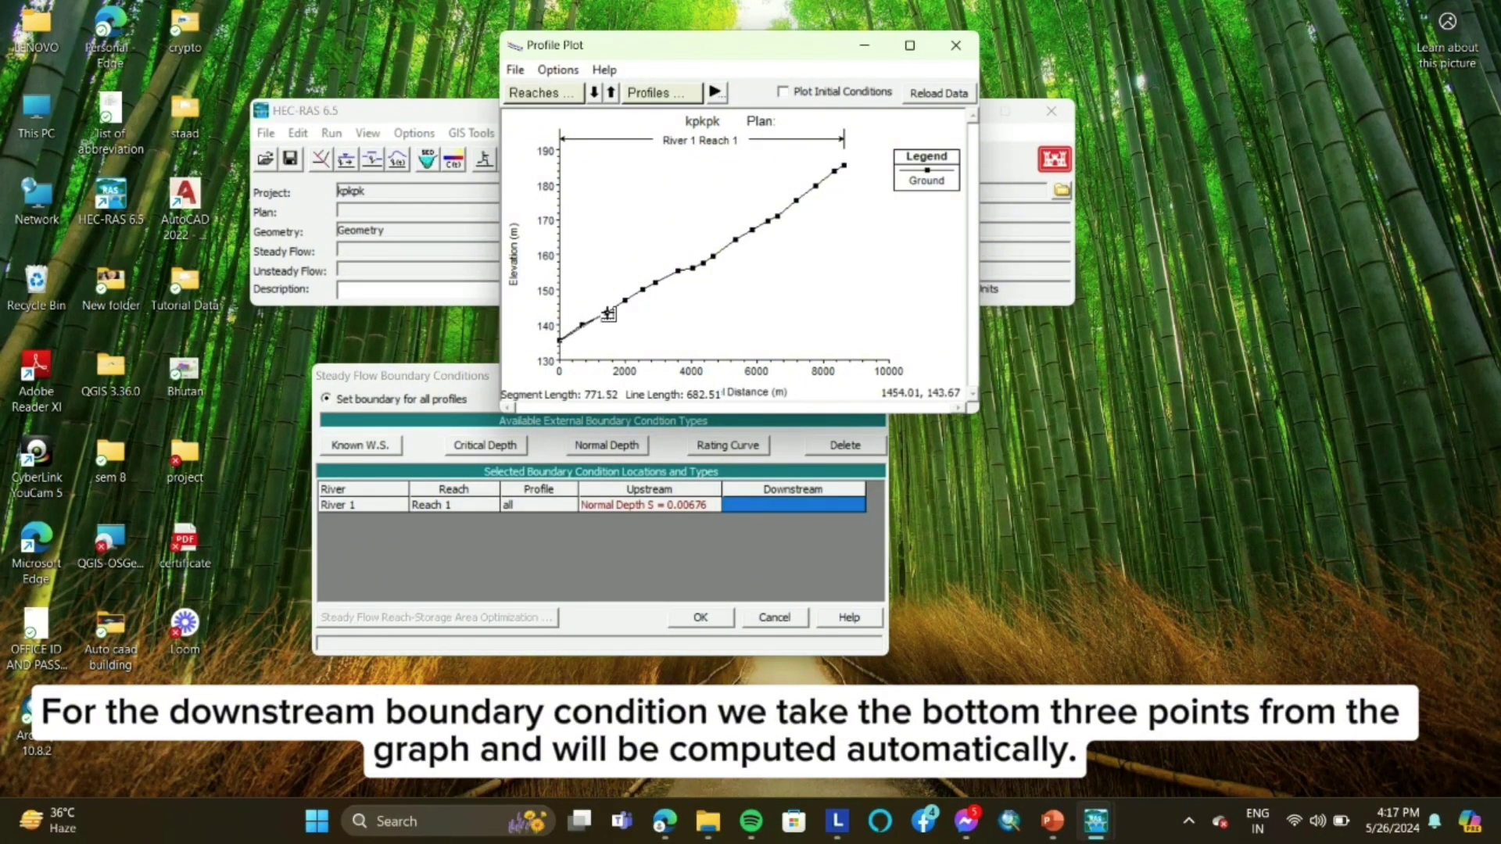
double_click(606, 313)
drag(766, 465, 716, 463)
key(ctrl+c)
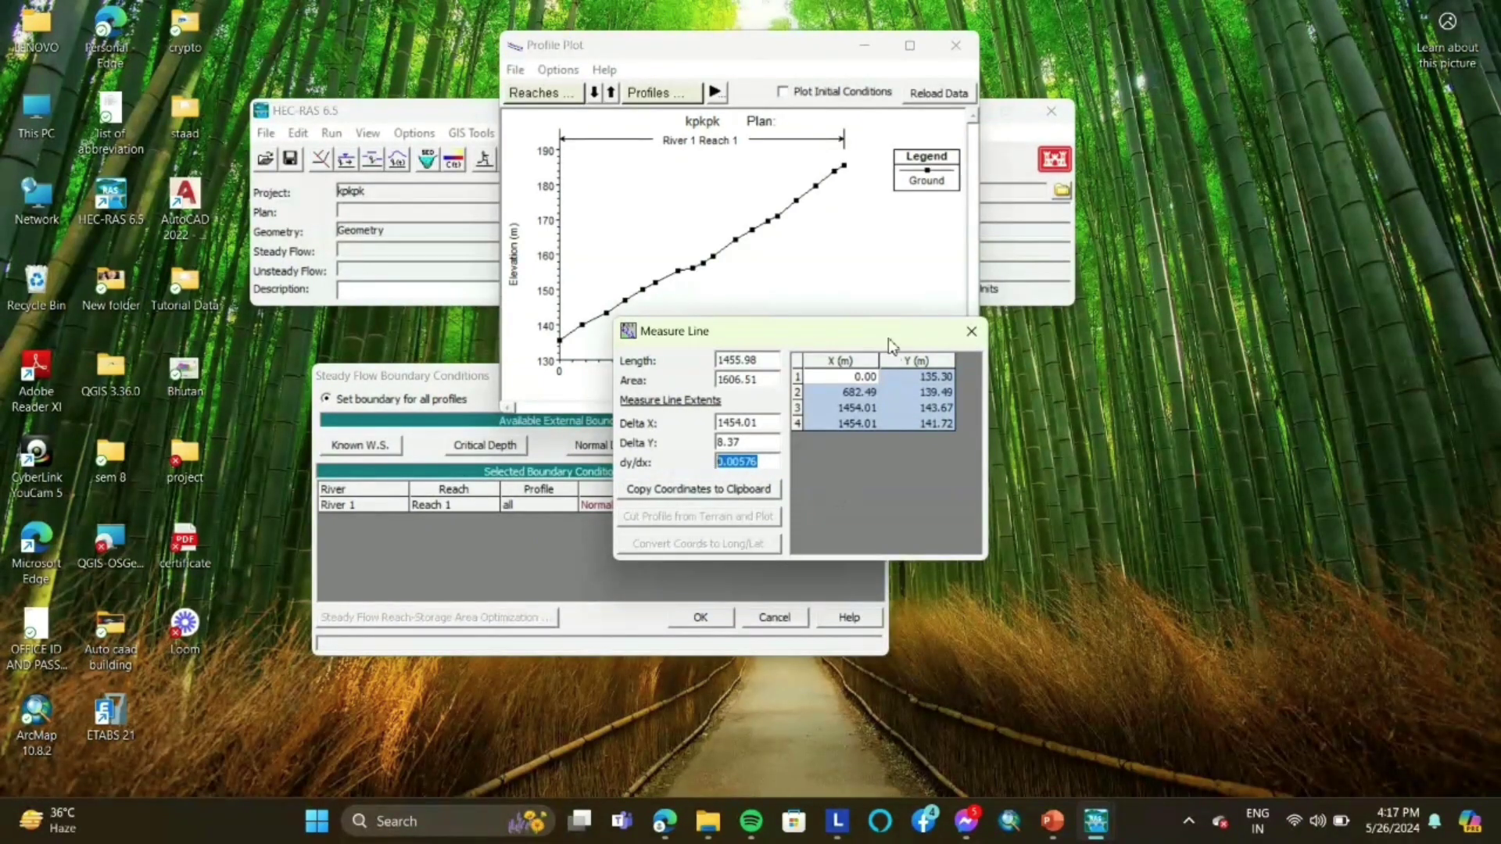
Step: Set the downstream boundary condition to Normal Depth with a slope of 0.00576, accept the boundary conditions, and close the profile plot
click(972, 332)
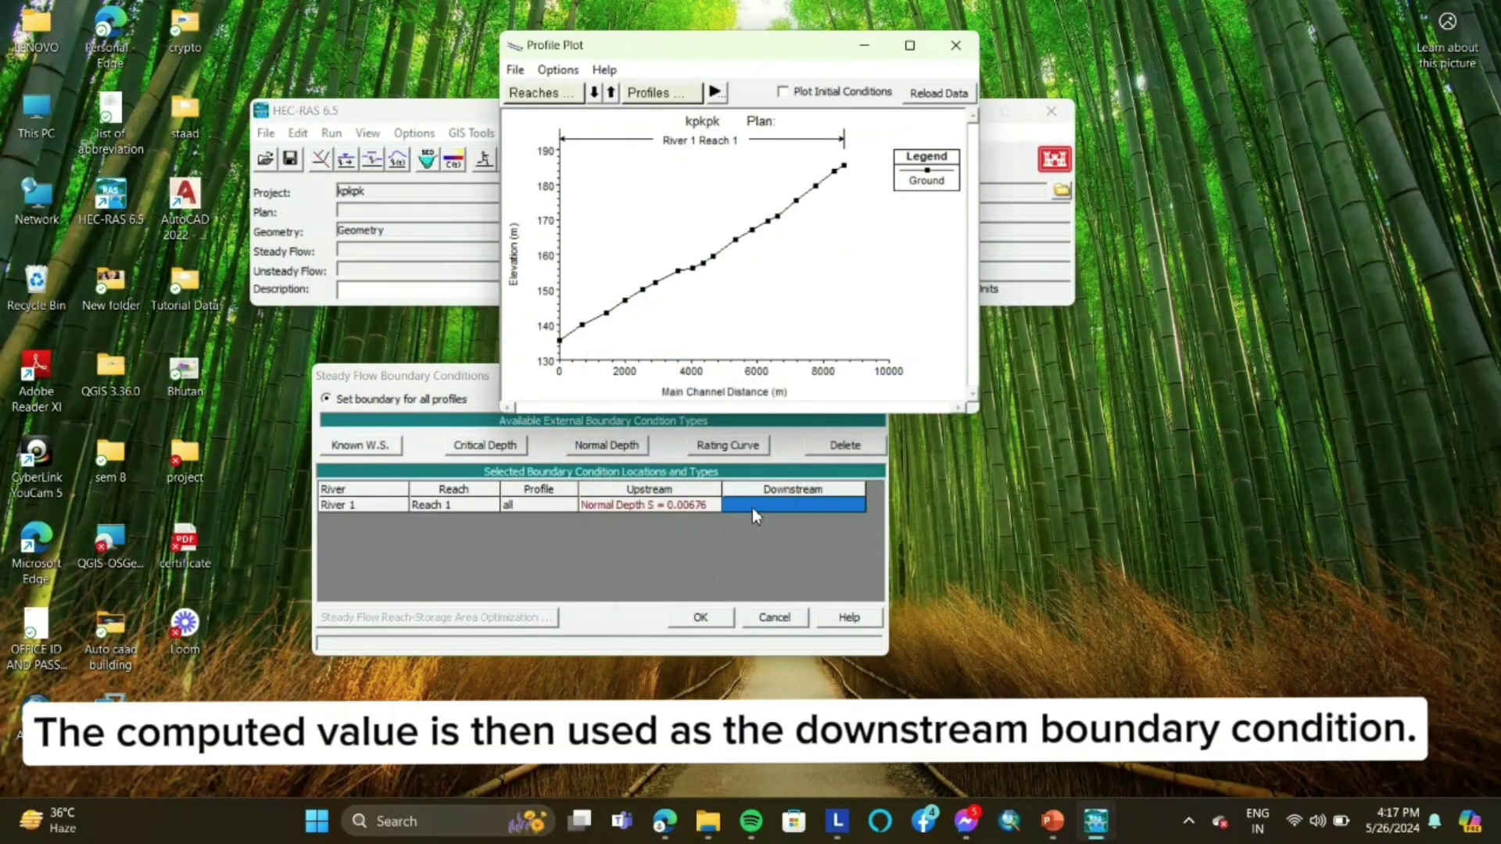
click(630, 444)
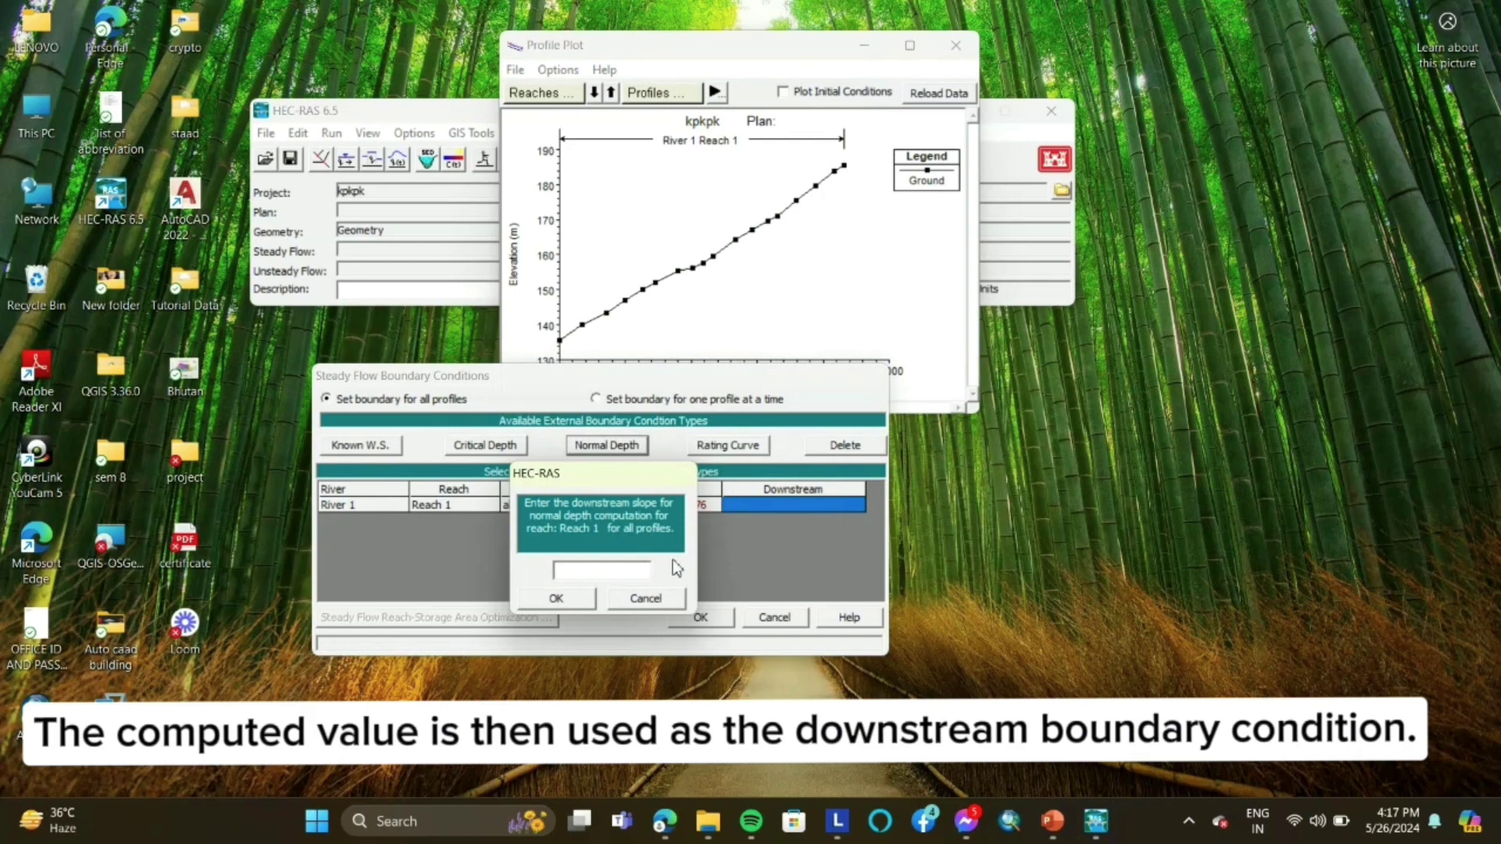
key(ctrl+v)
click(594, 599)
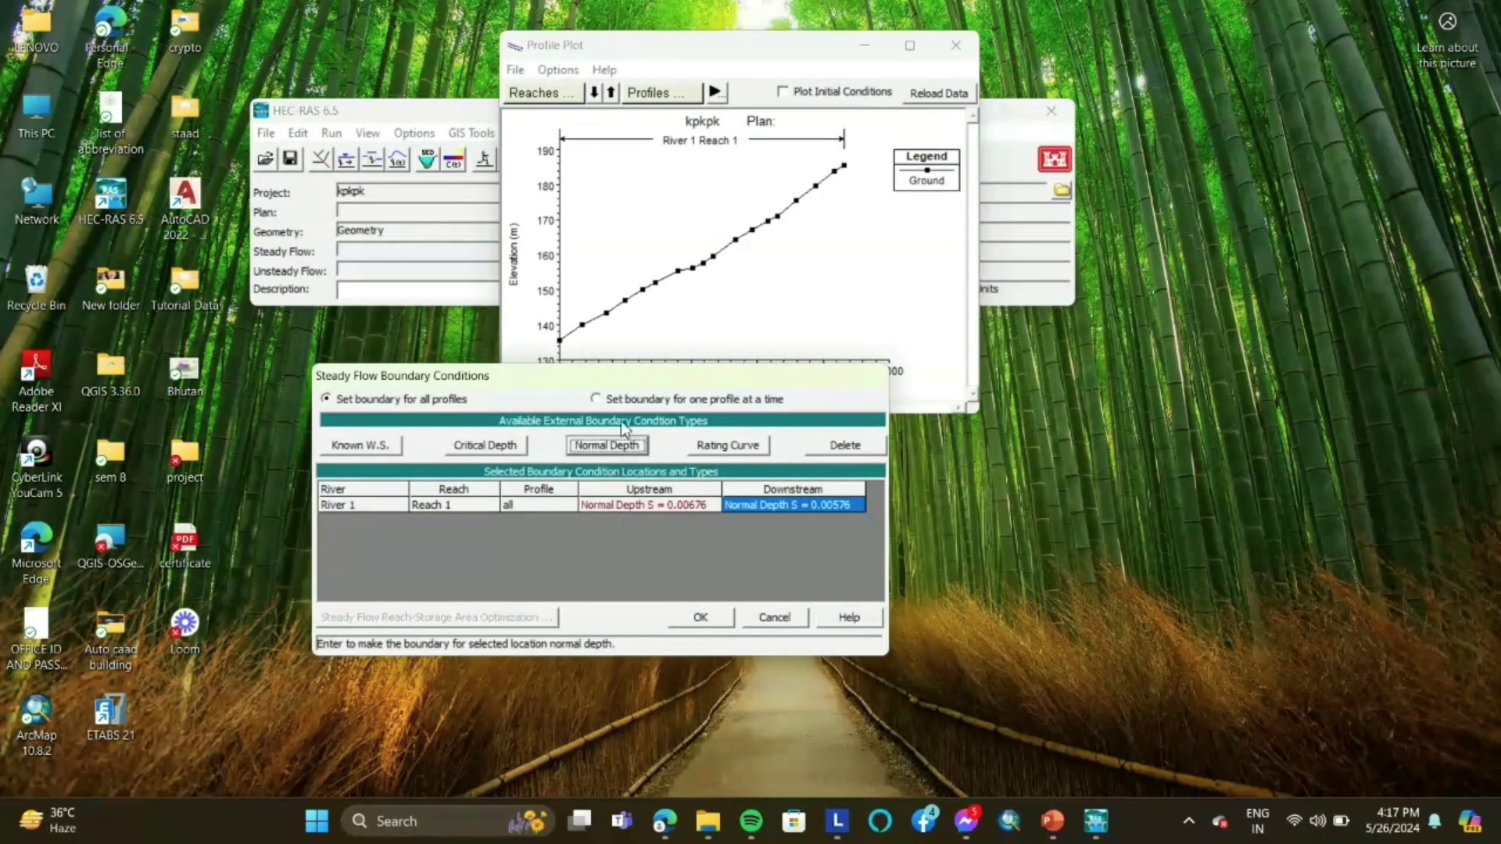
click(714, 620)
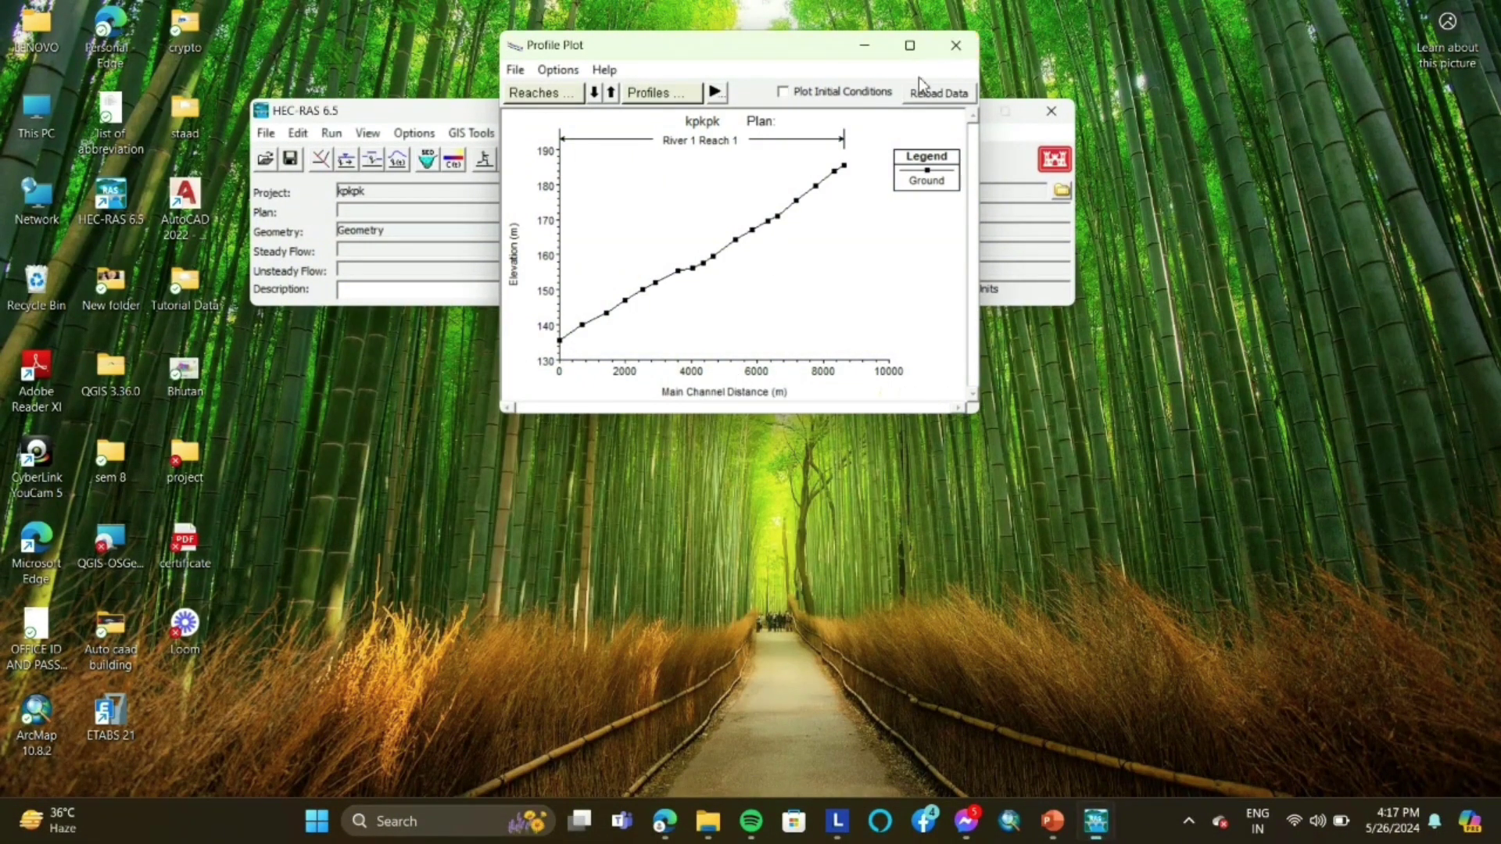
click(951, 45)
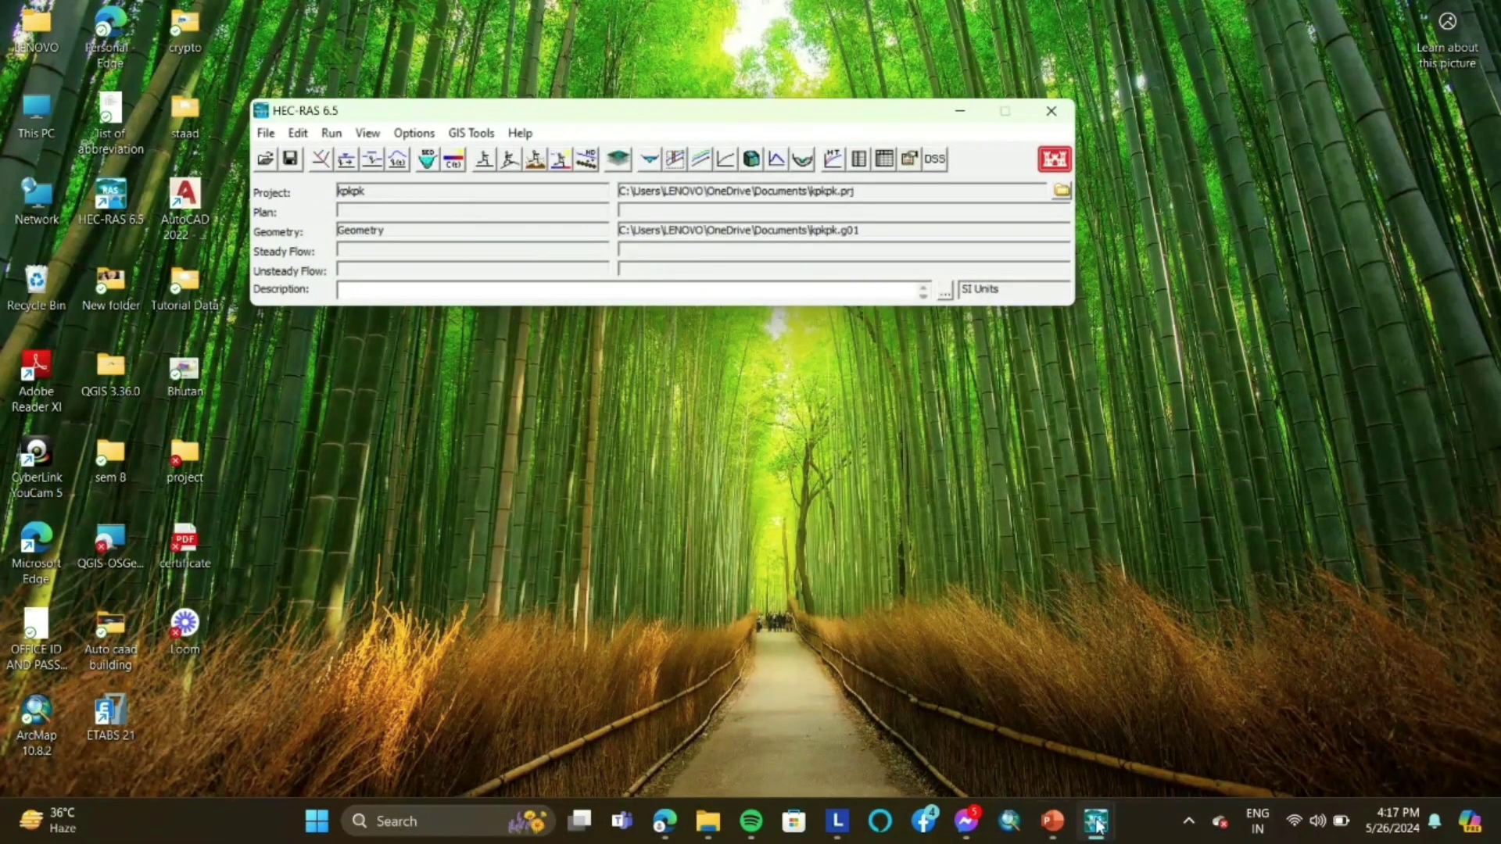
Step: Restore the Steady Flow Data editor, enter the description "steady", apply the data, and close the editor
mouse_move(1097, 823)
click(1143, 728)
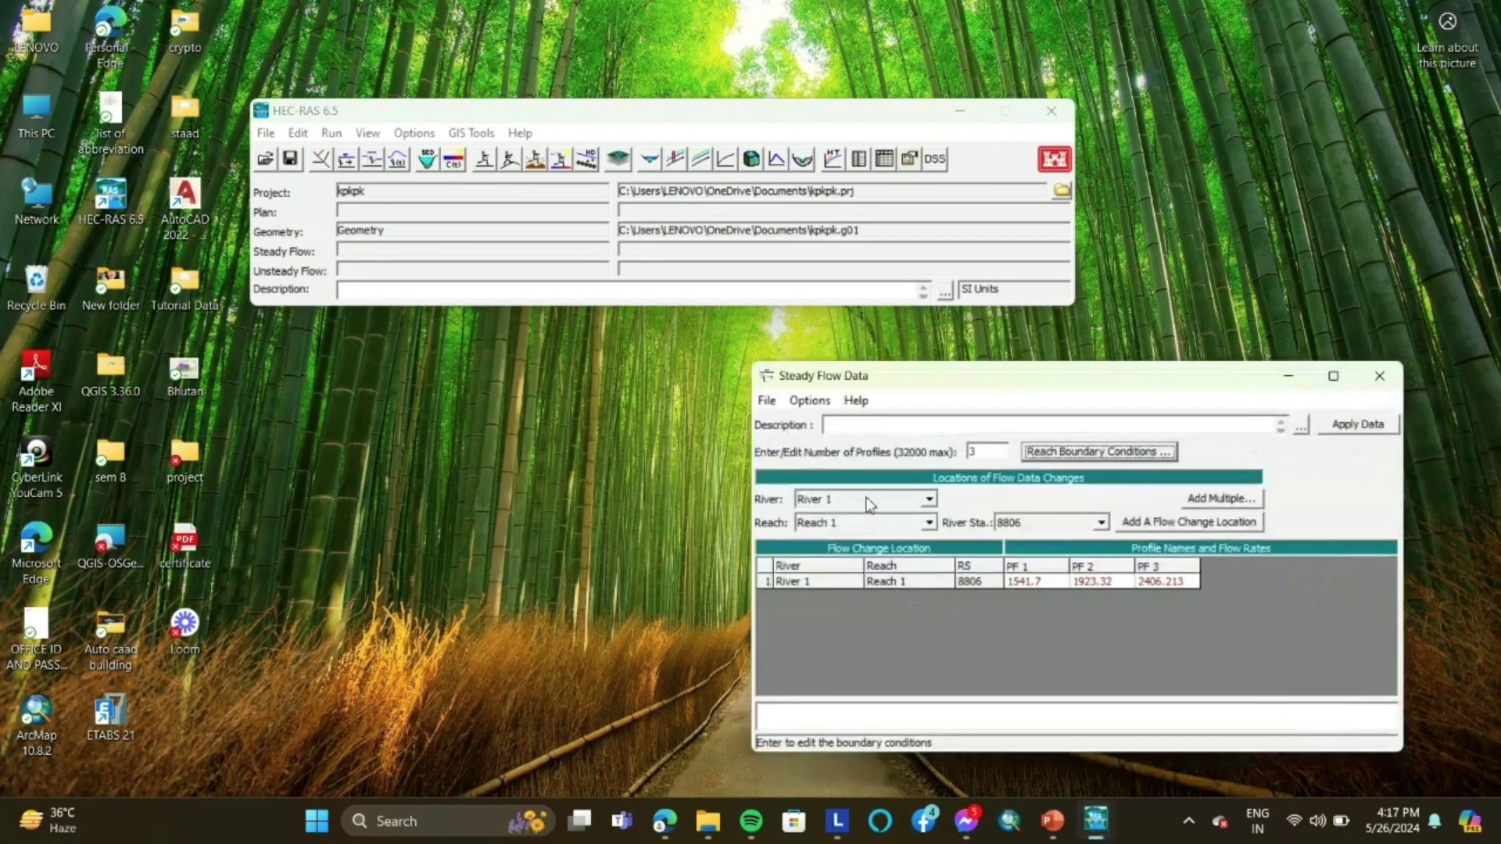
drag(1081, 386, 810, 352)
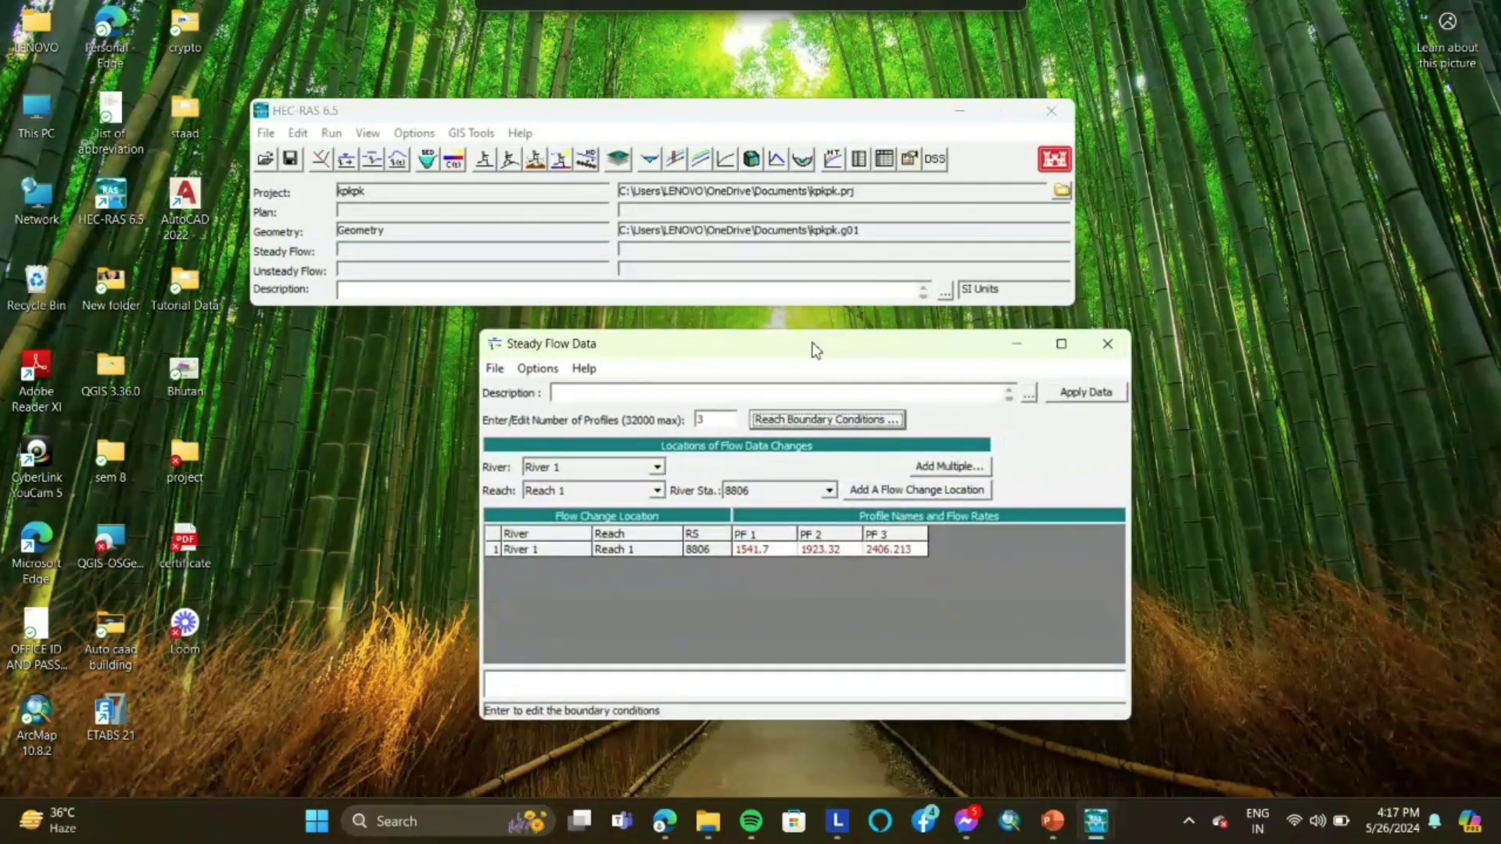
click(842, 393)
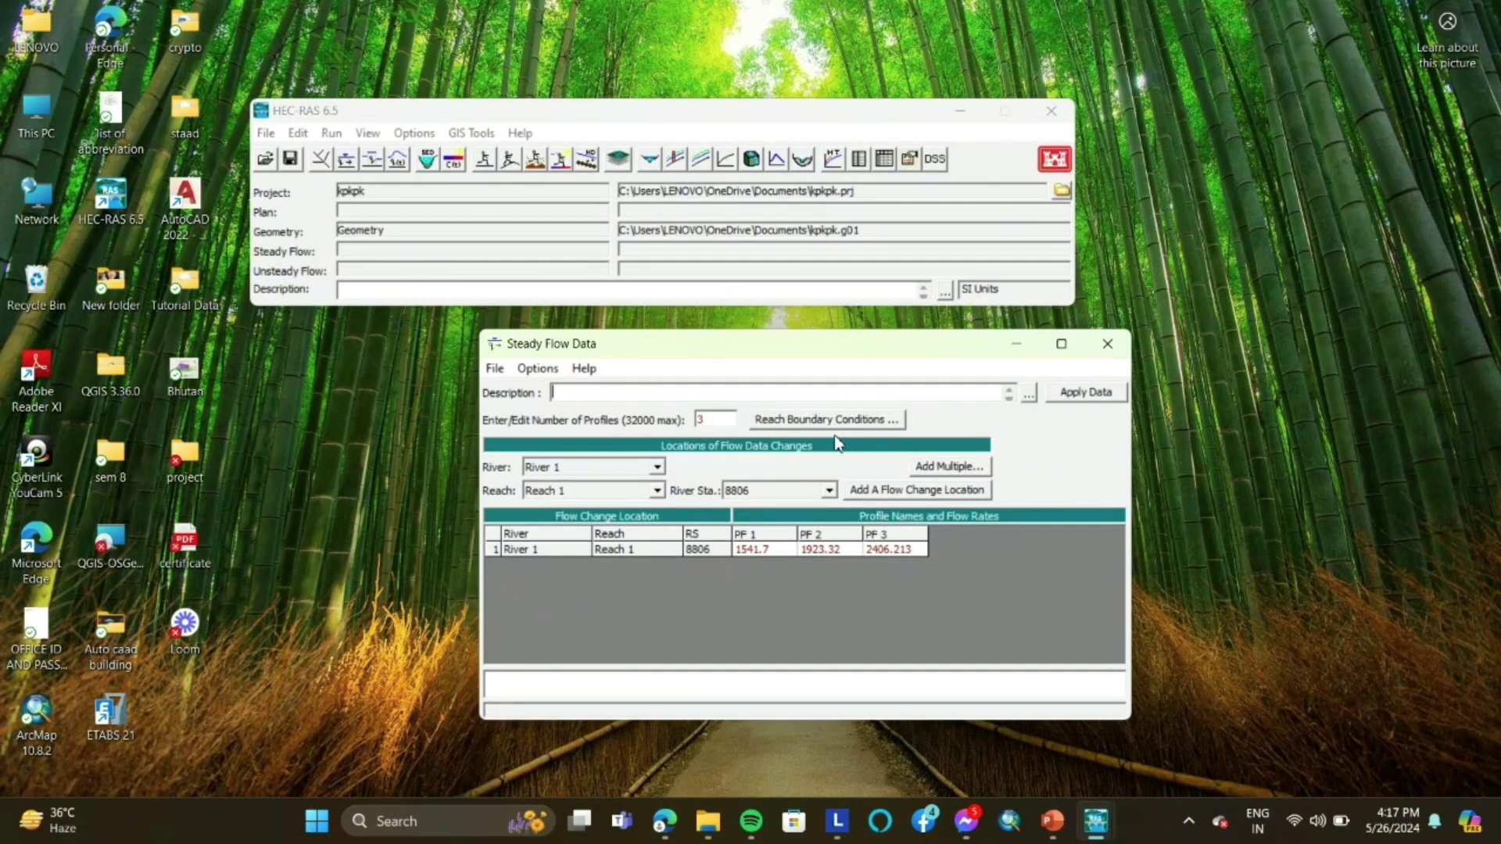
text(steady)
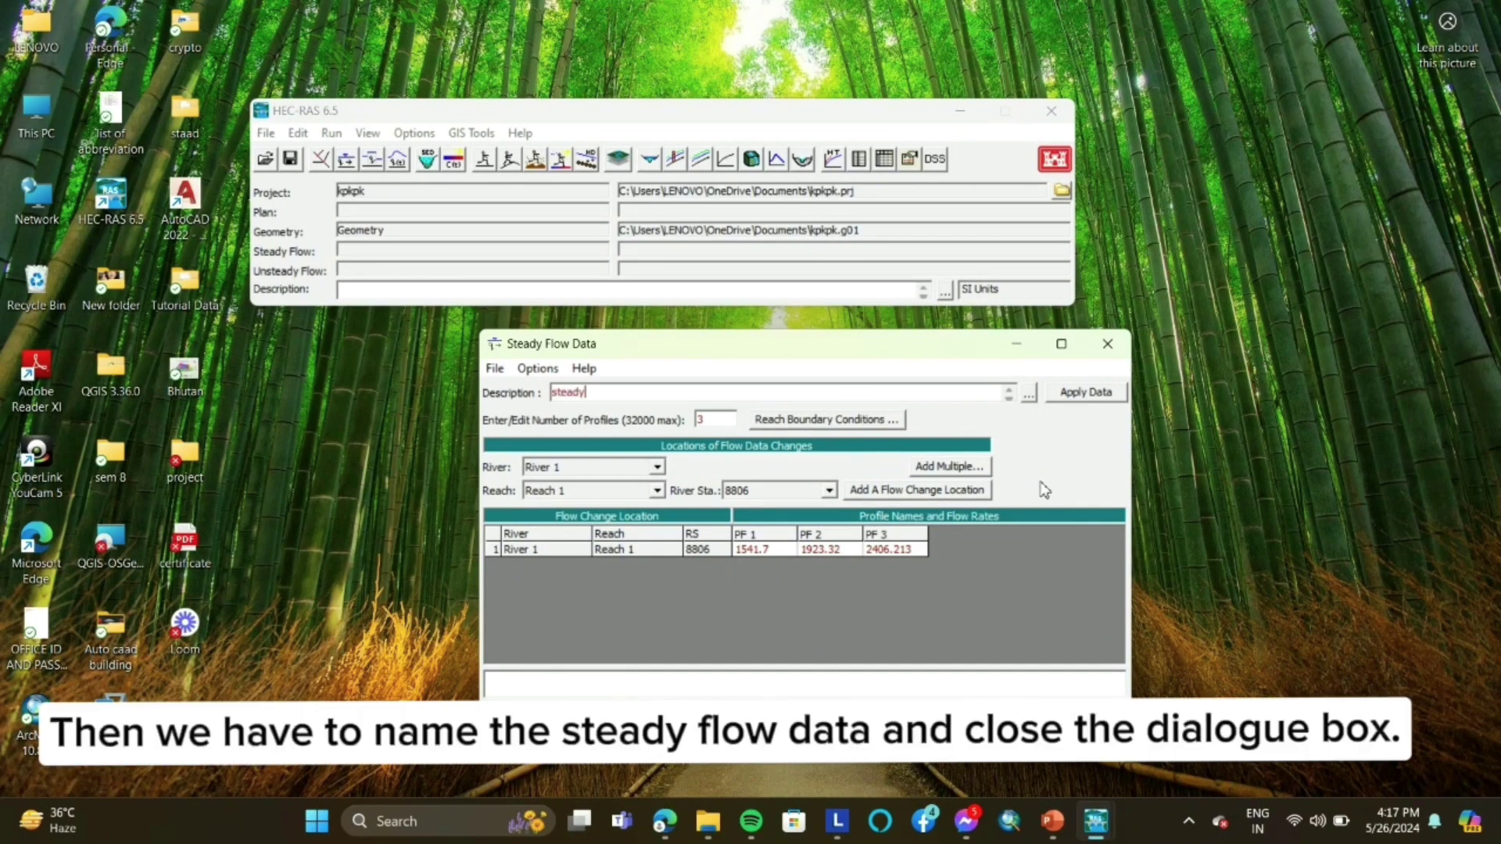
click(1104, 395)
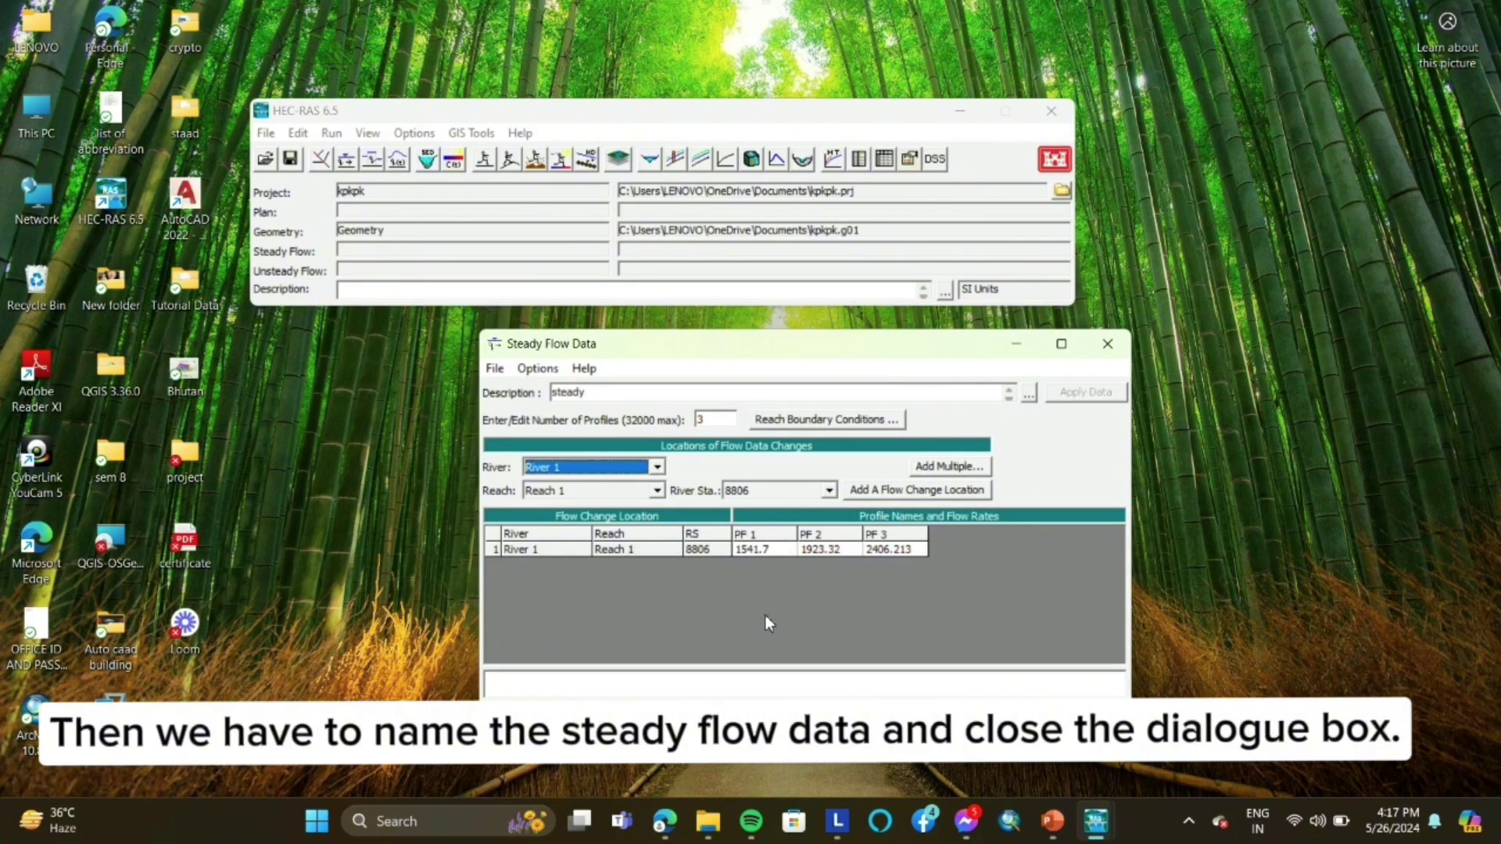
click(1107, 344)
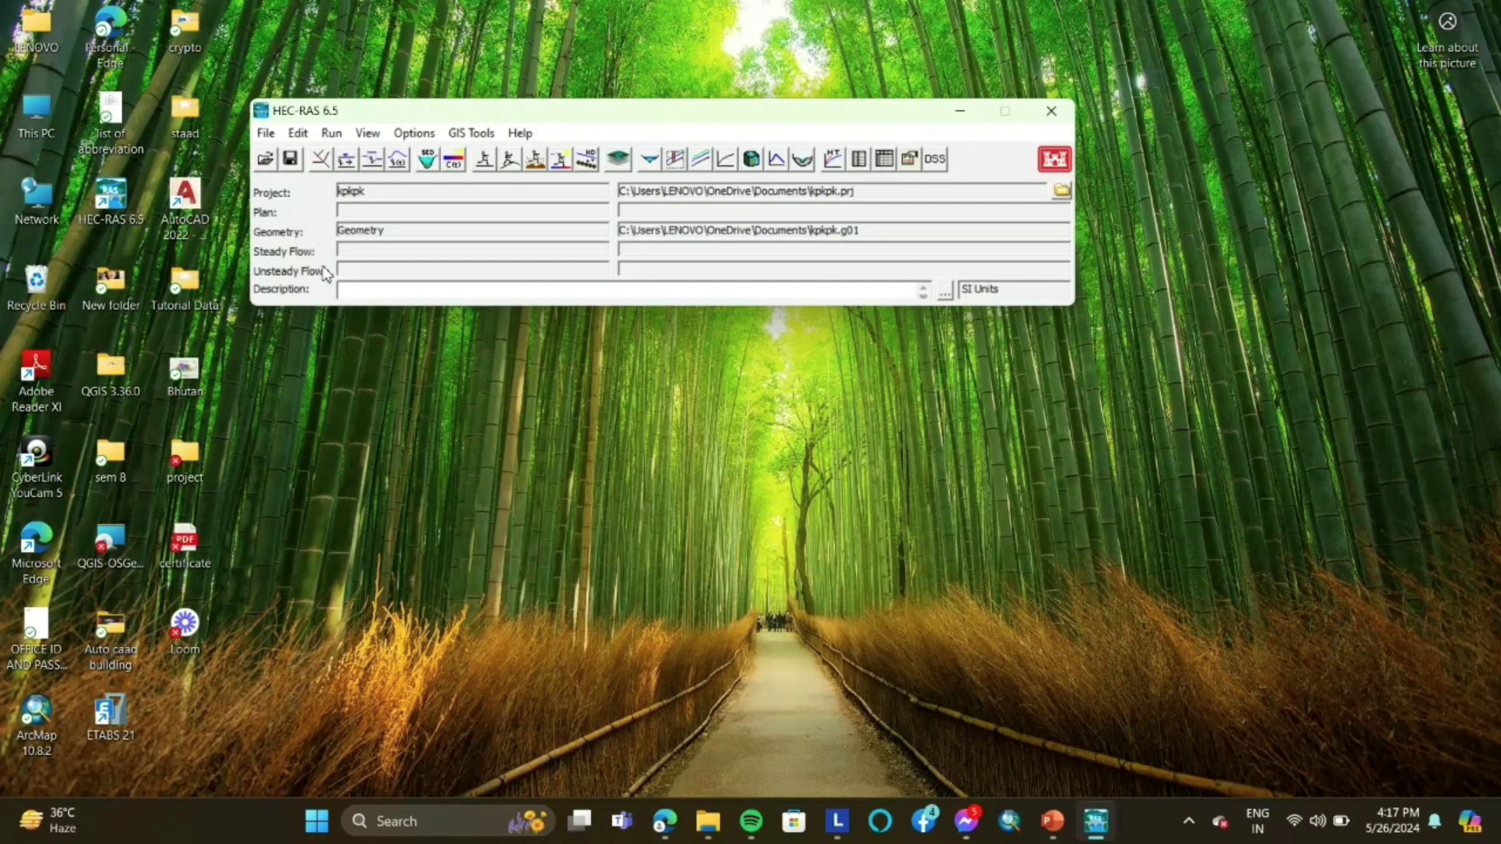
Step: Compute a steady flow analysis with the Mixed flow regime, short ID "steady", and Floodplain Mapping enabled
click(331, 135)
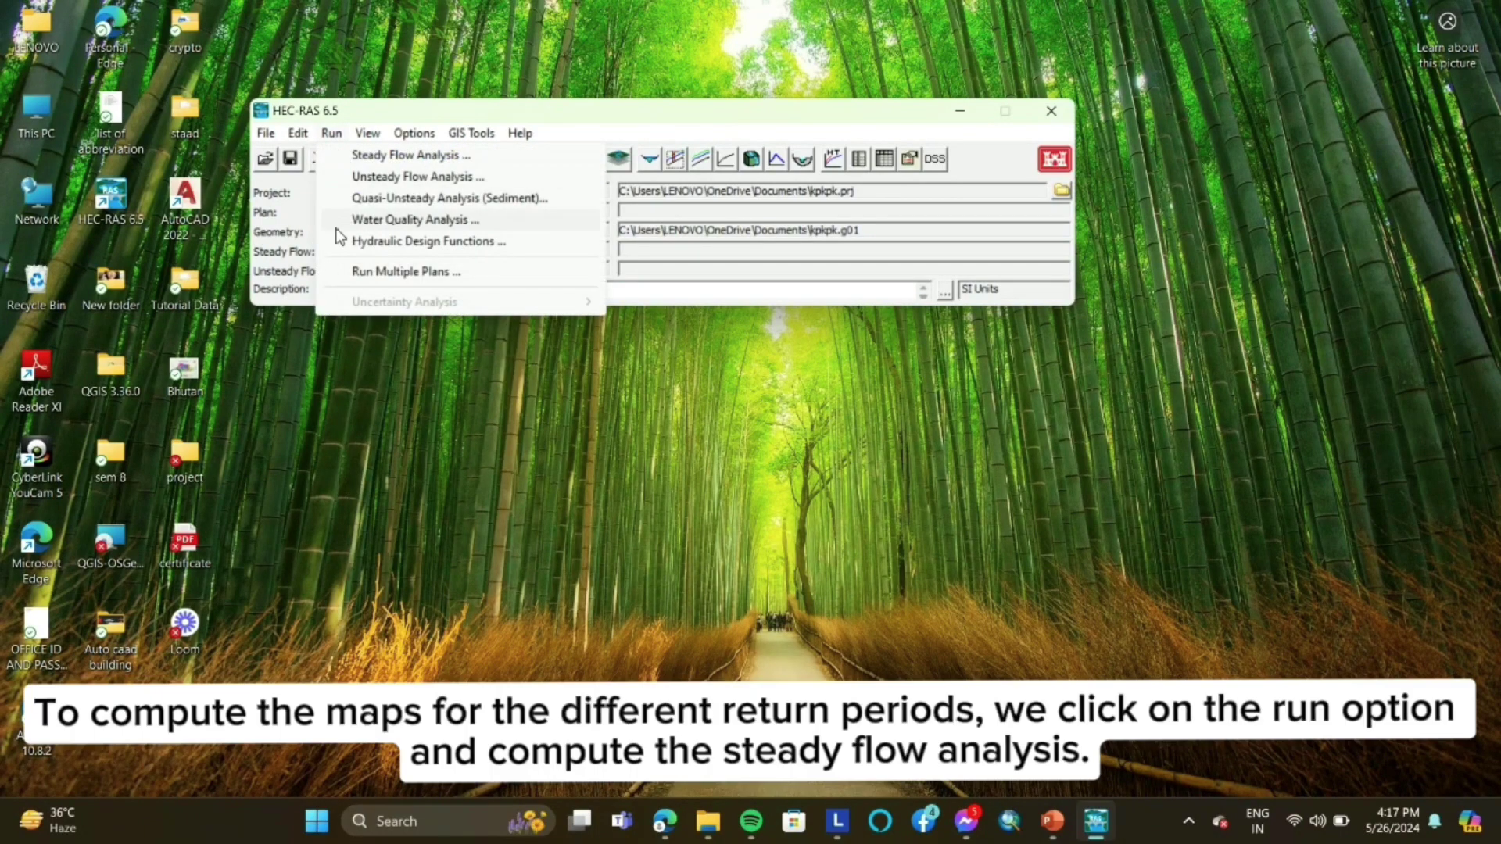
click(414, 156)
click(559, 451)
click(892, 335)
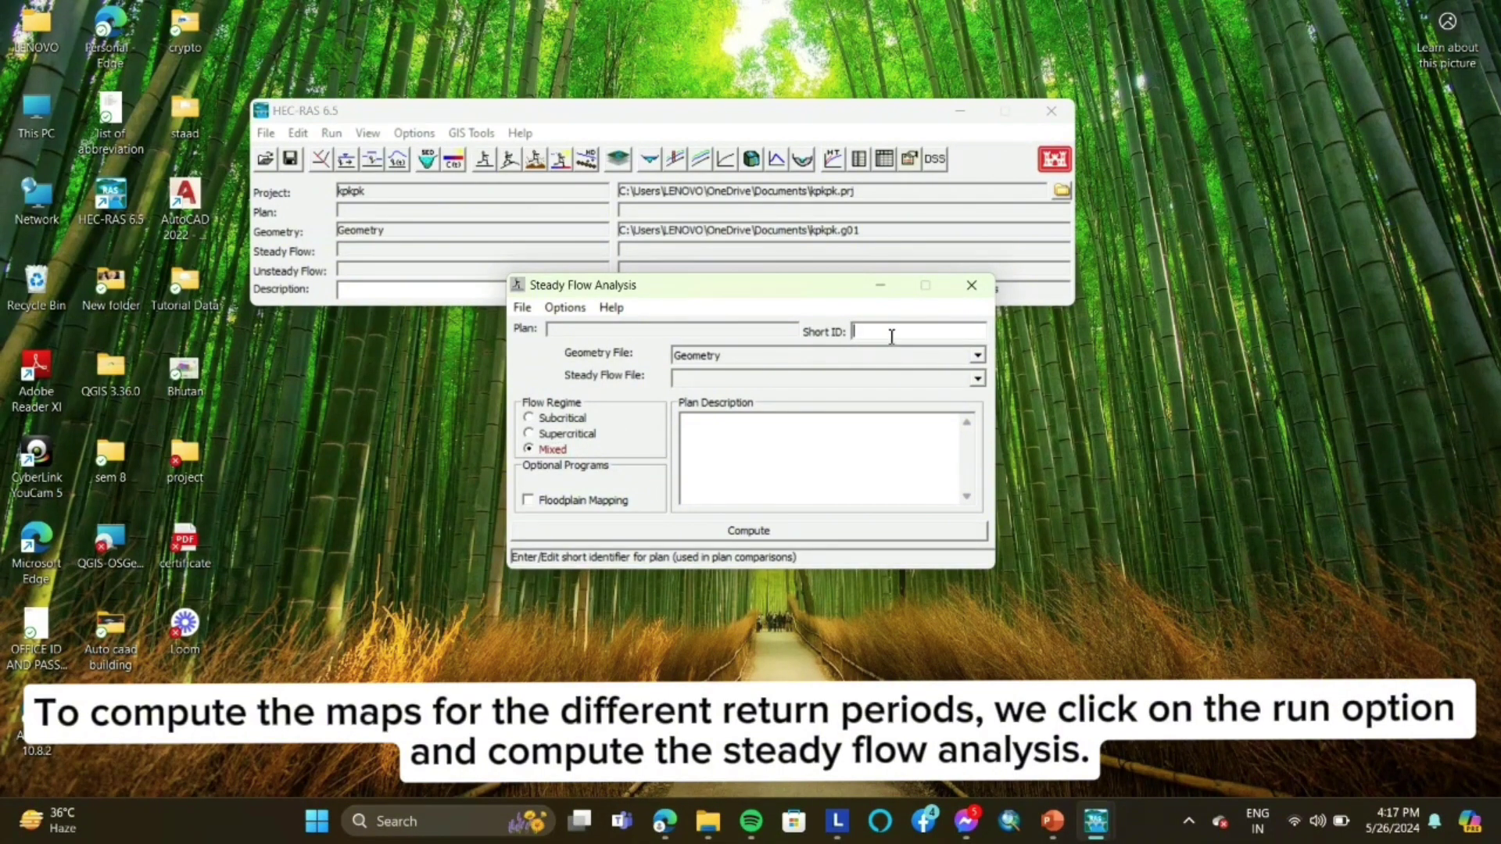
text(steady)
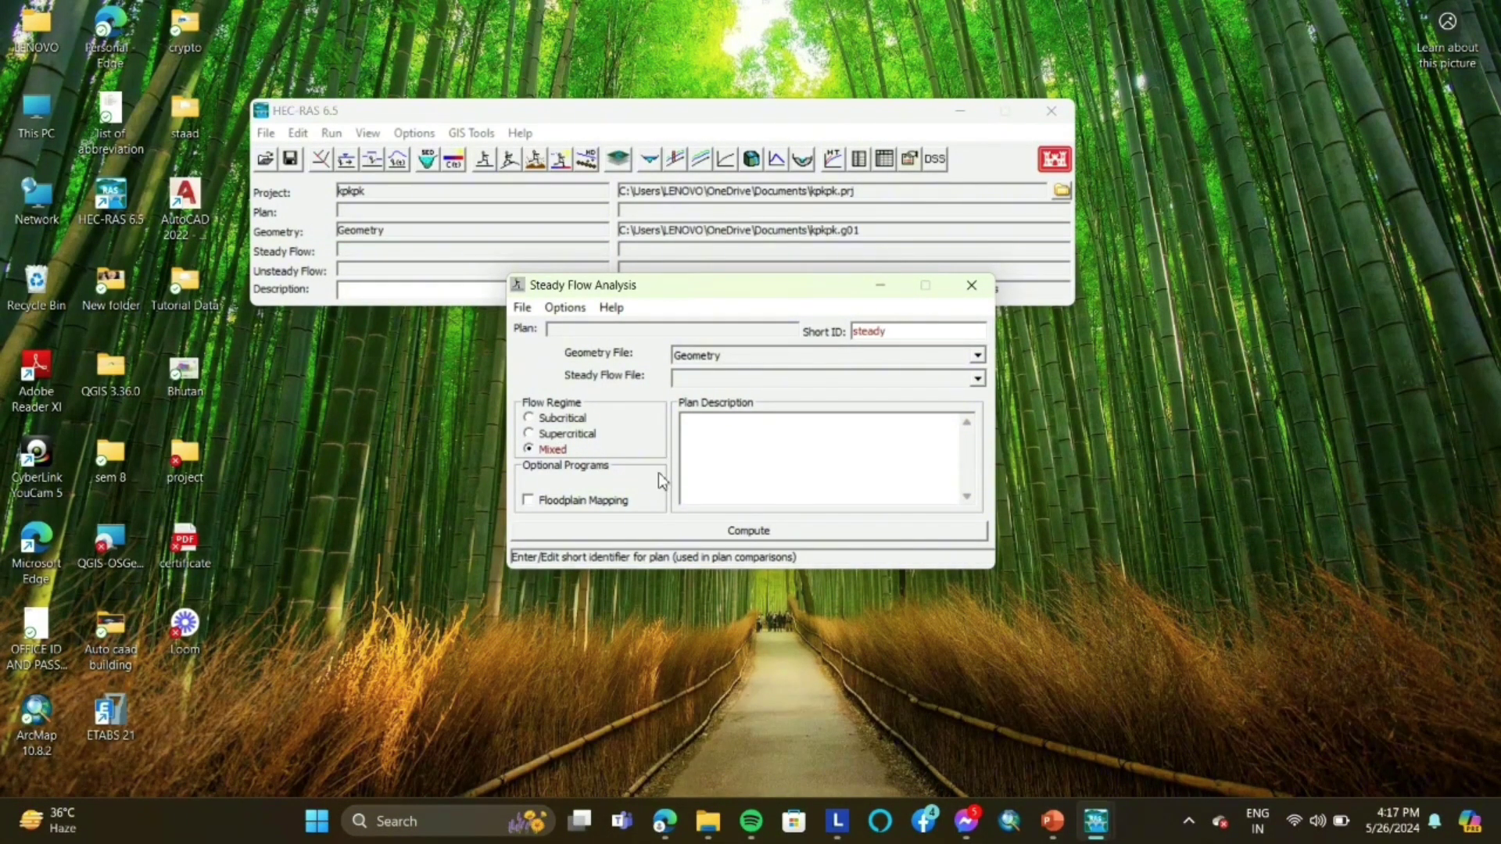
click(533, 501)
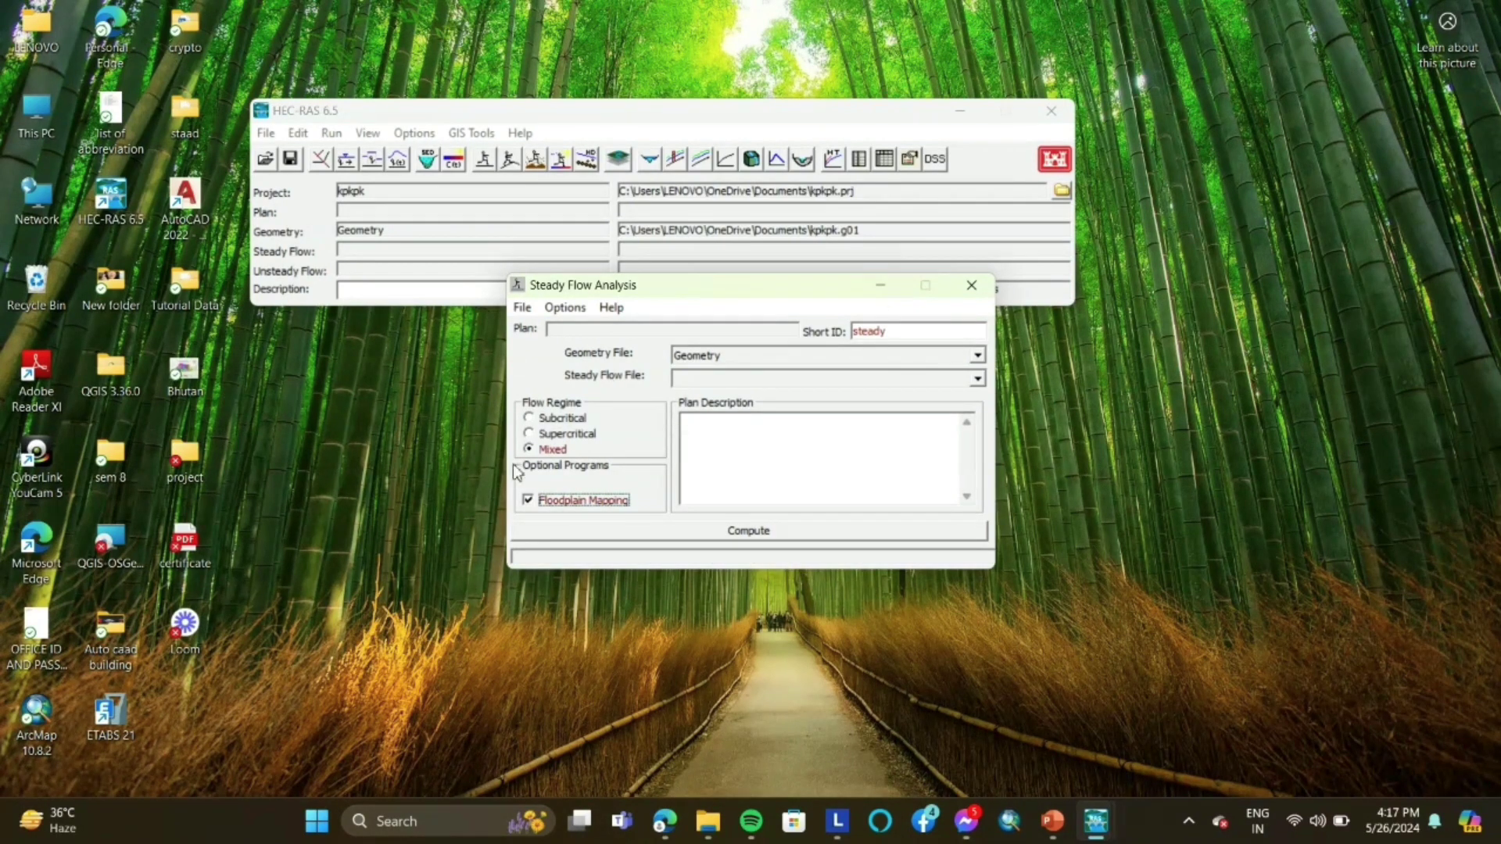
click(747, 534)
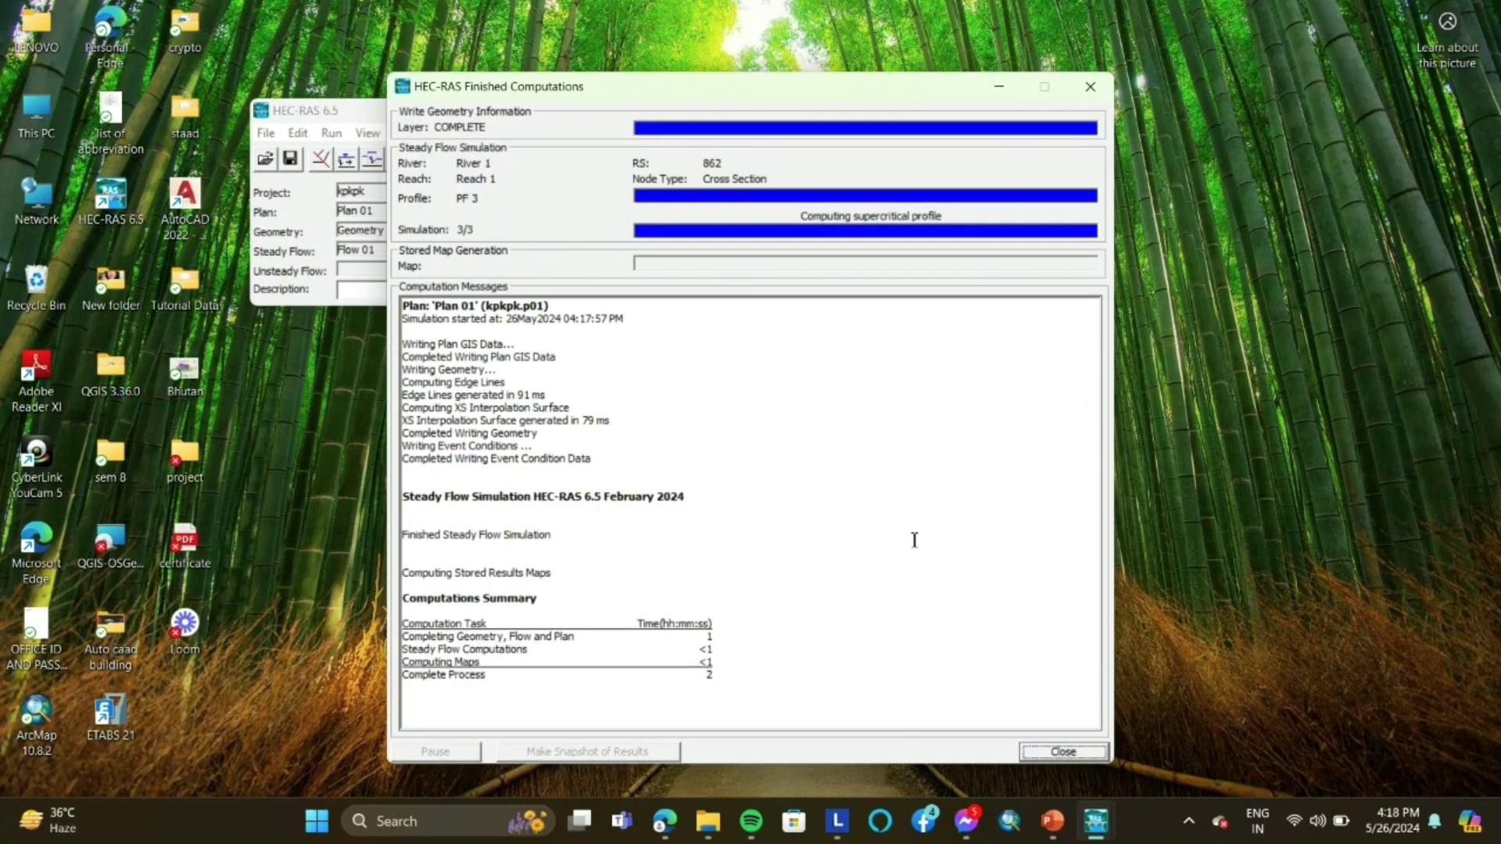
Step: Close the finished computations and steady flow analysis windows, and open RAS Mapper
click(1085, 752)
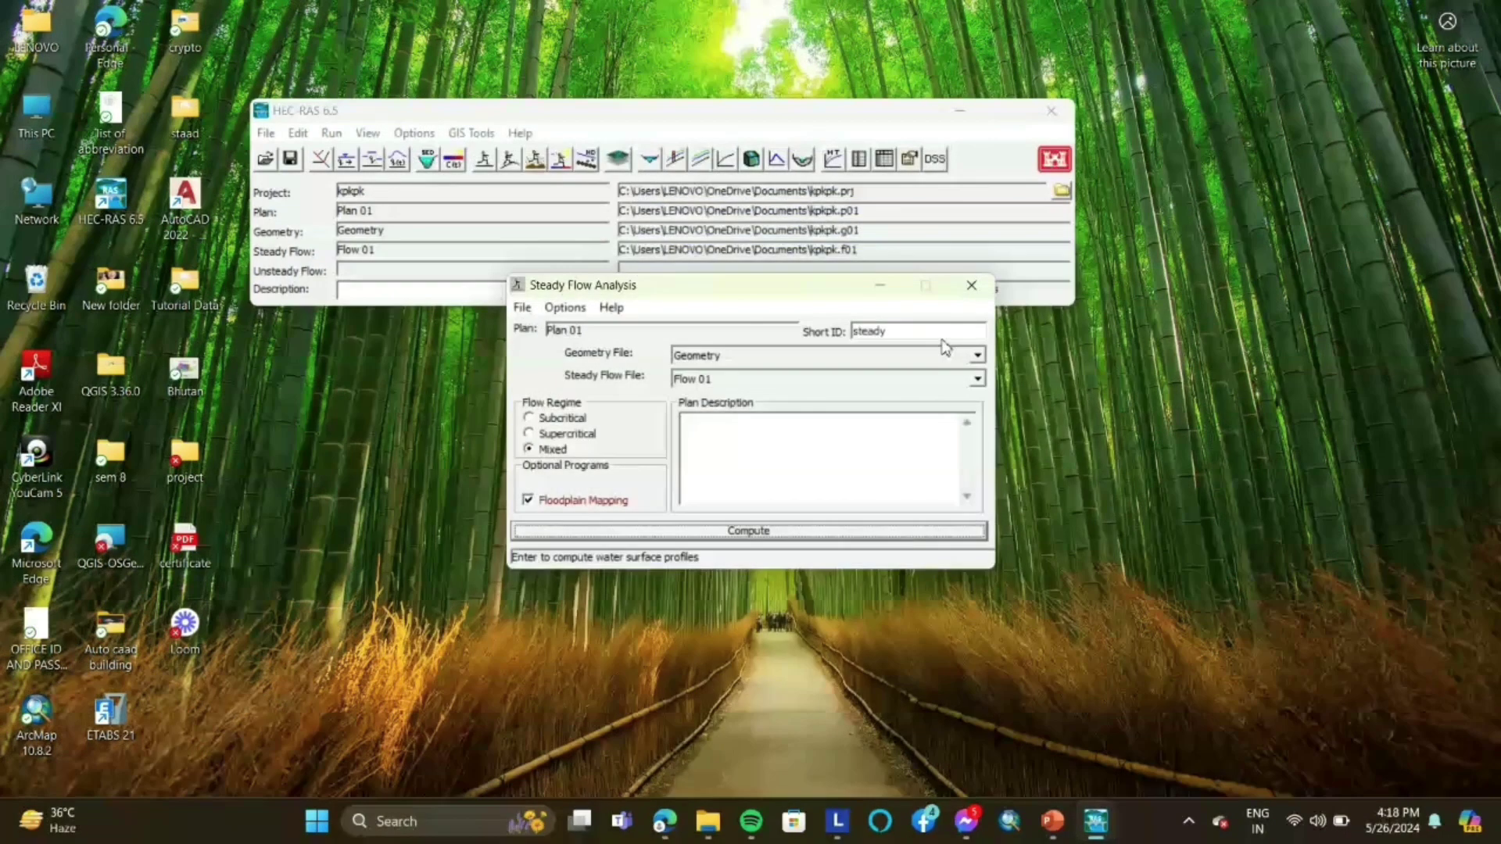
click(975, 288)
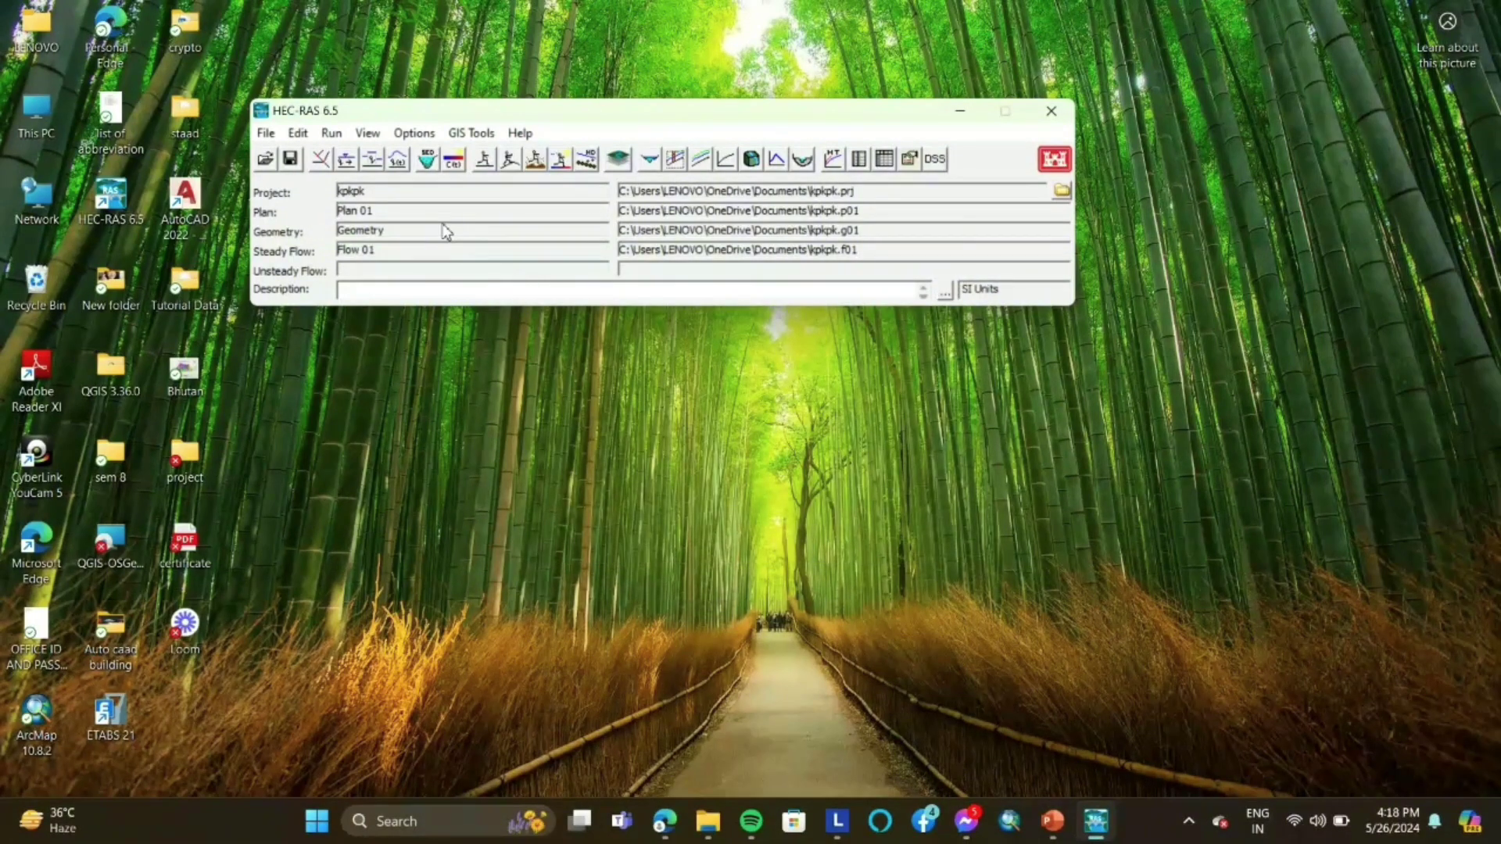
click(618, 161)
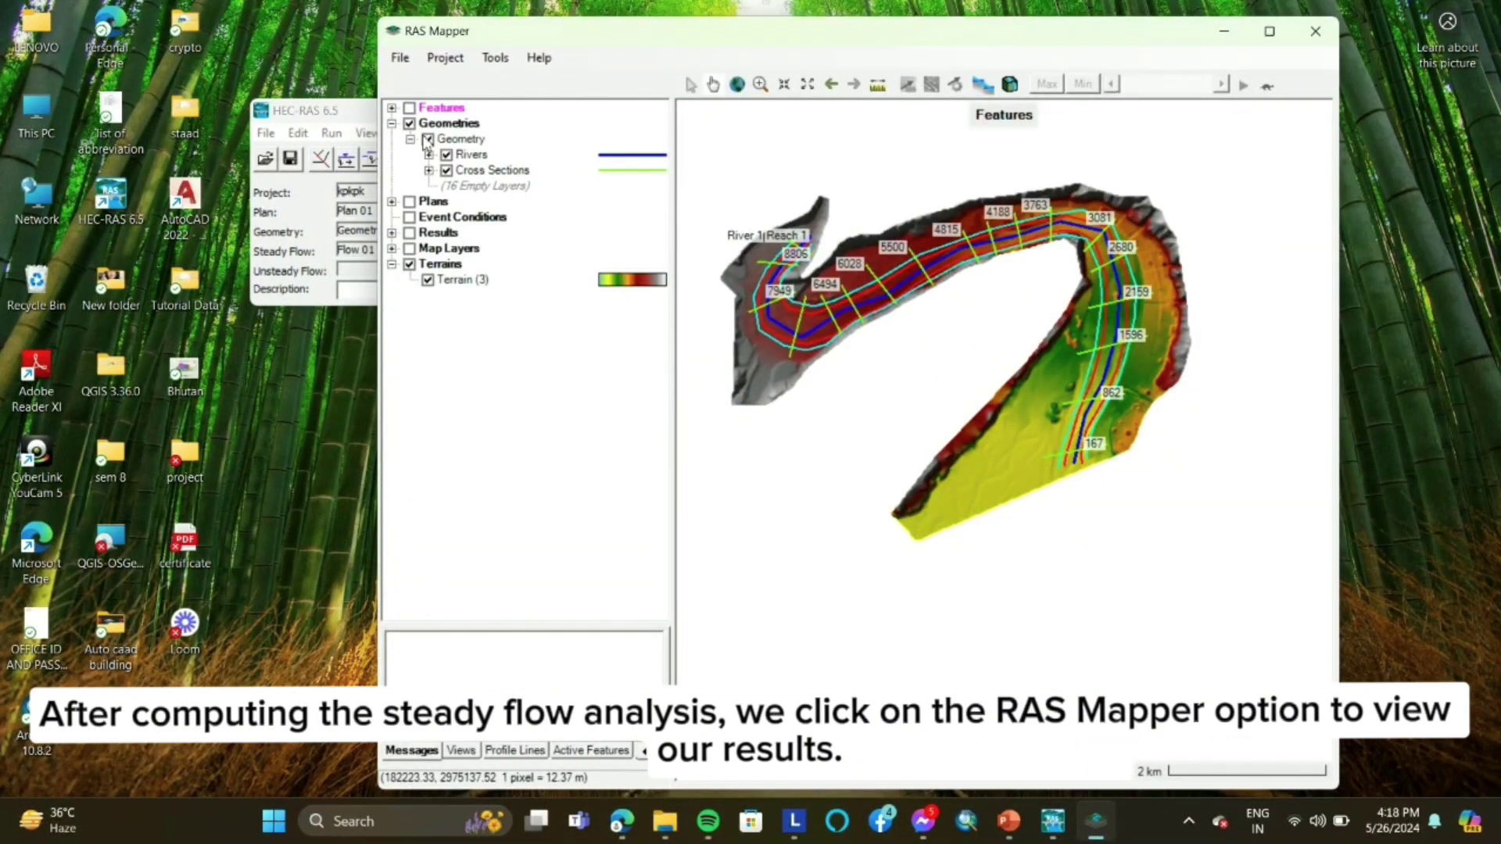
Step: Hide the Geometries layers and show the Results and Map Layers groups, keeping the terrain layer on
click(428, 139)
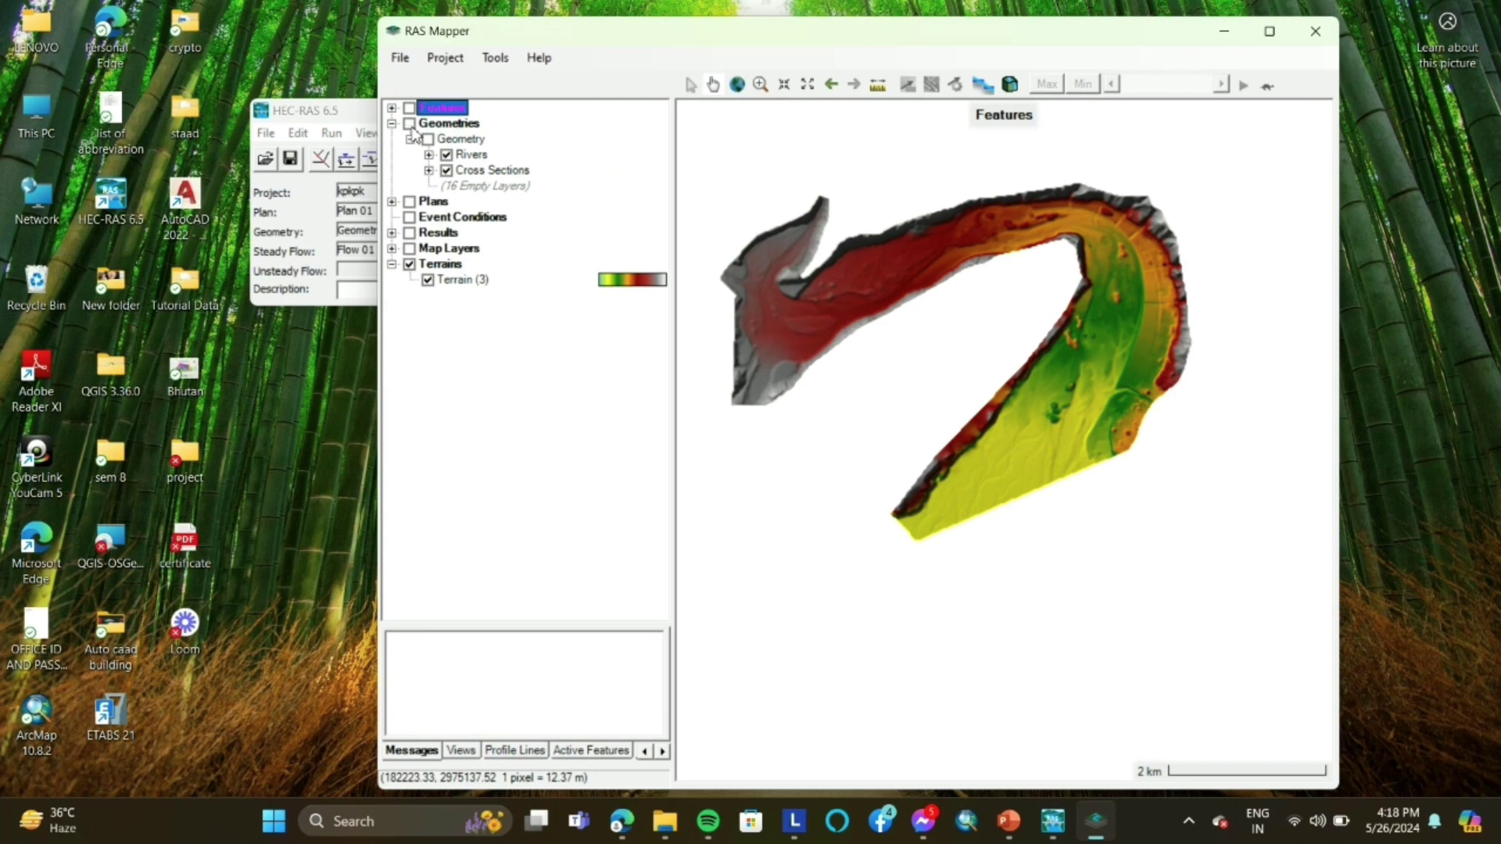
click(410, 234)
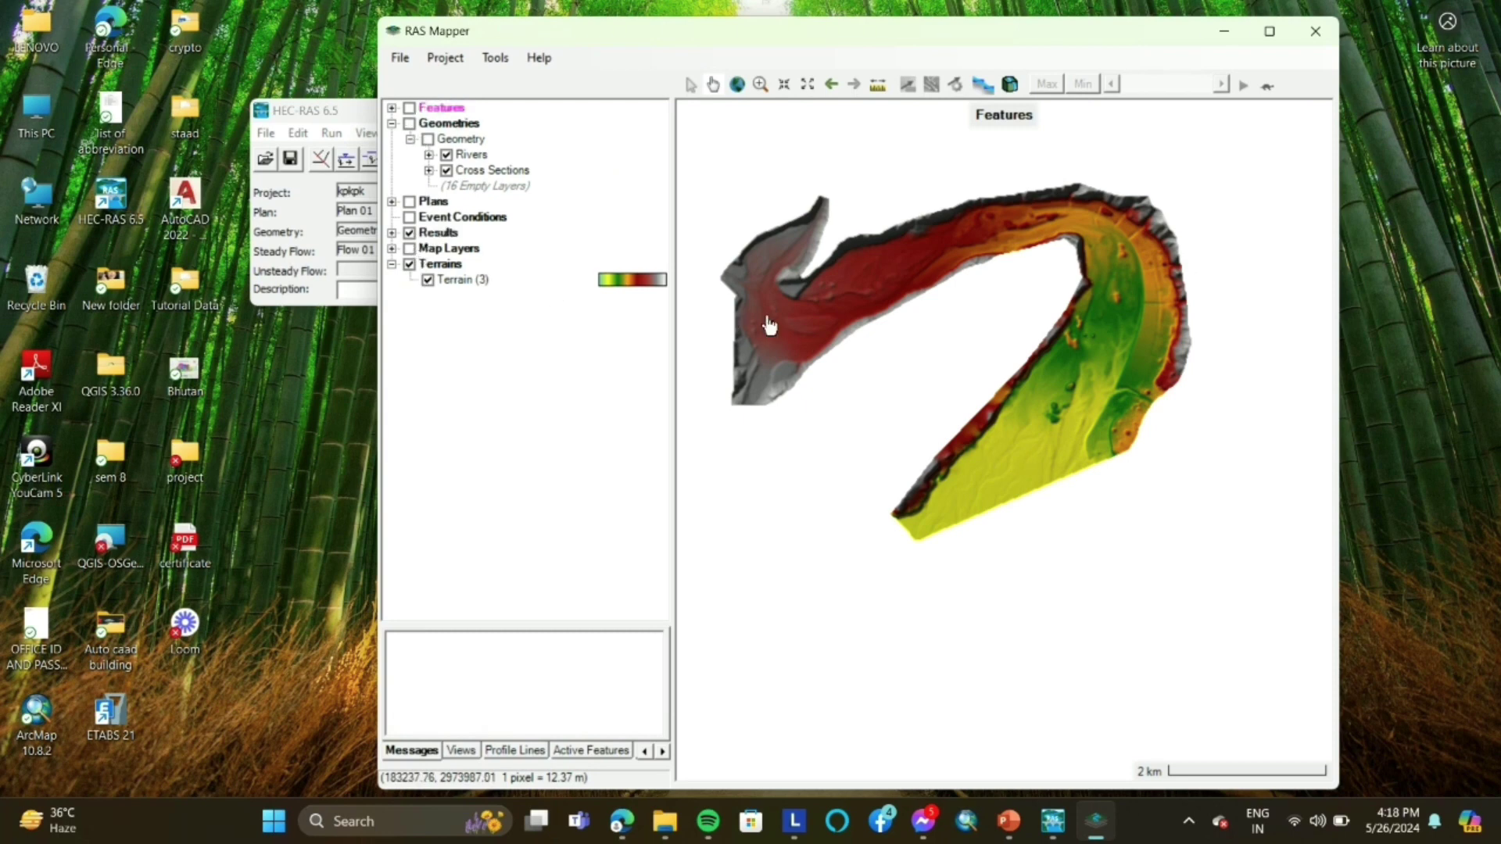
click(411, 265)
click(411, 266)
click(410, 249)
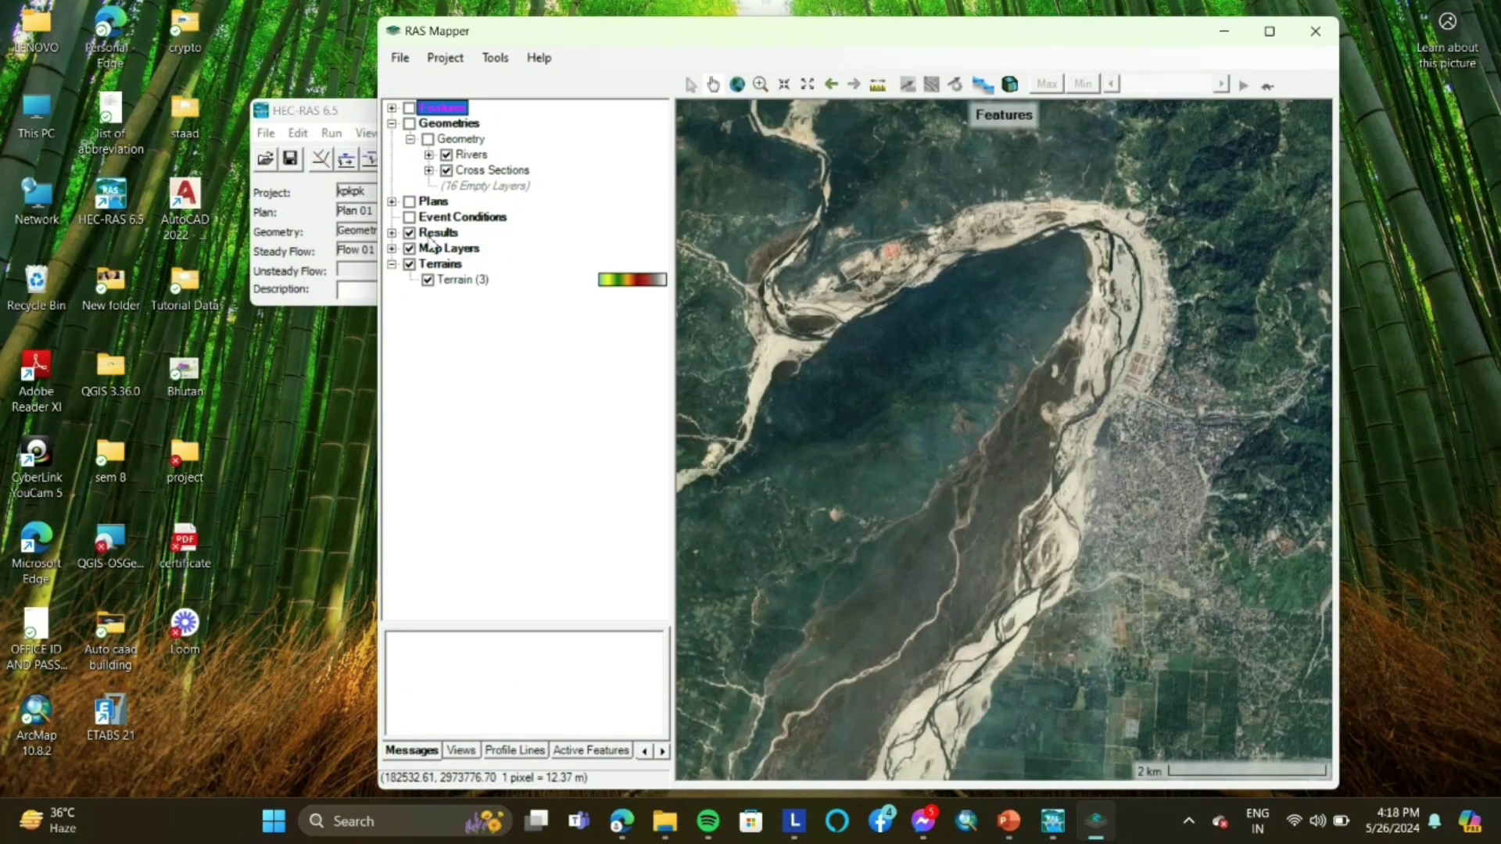
click(423, 234)
click(409, 233)
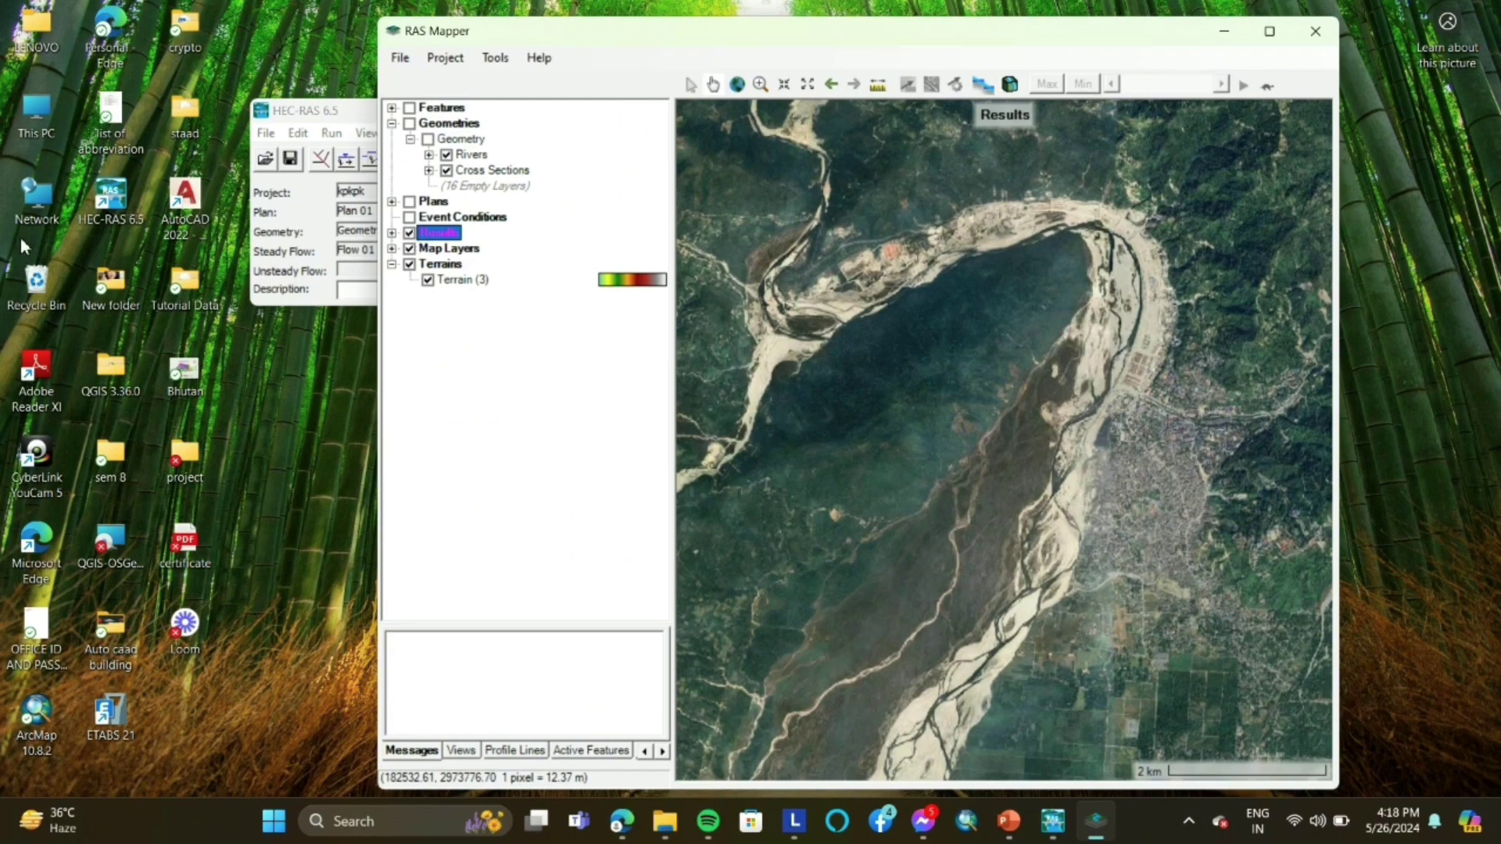
Step: Expand the steady plan's results and display the Depth (PF 1) inundation map
click(161, 317)
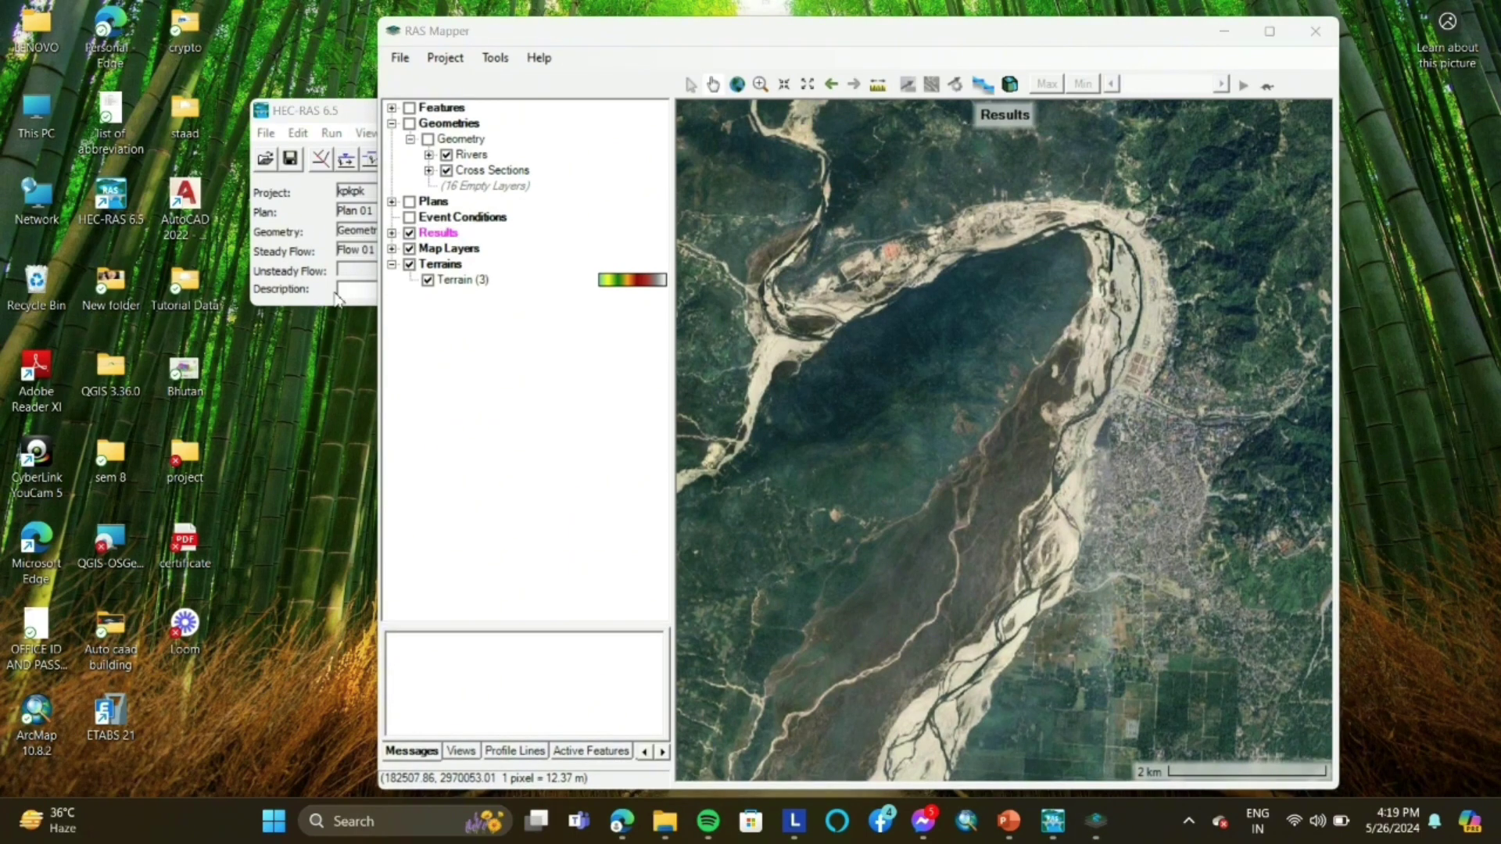
click(408, 248)
click(393, 233)
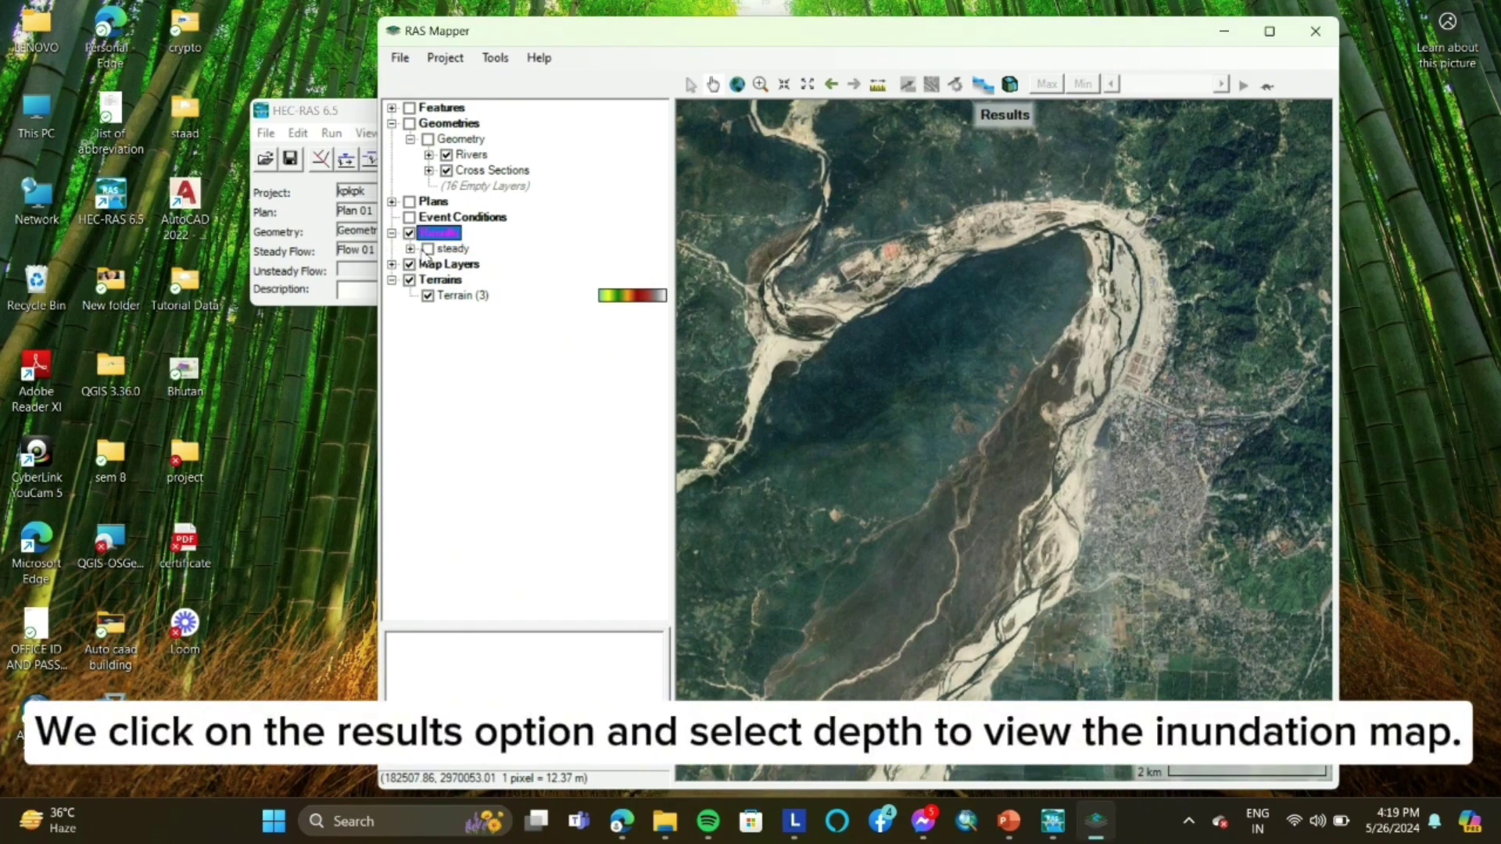
click(410, 249)
click(448, 311)
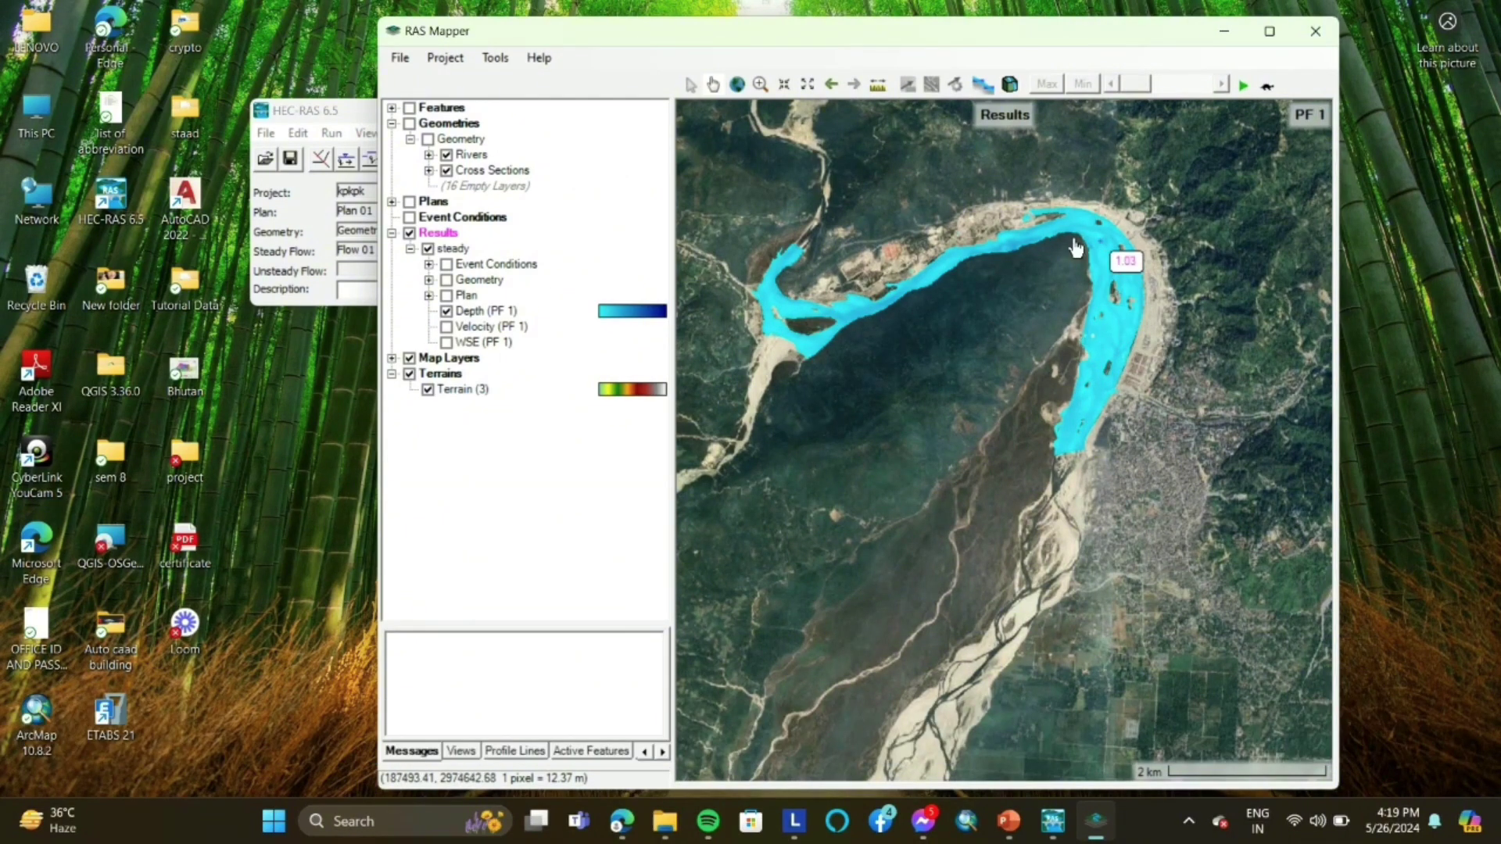
Step: Hide the satellite map layers so the depth map is shown over the terrain only
click(410, 375)
click(409, 375)
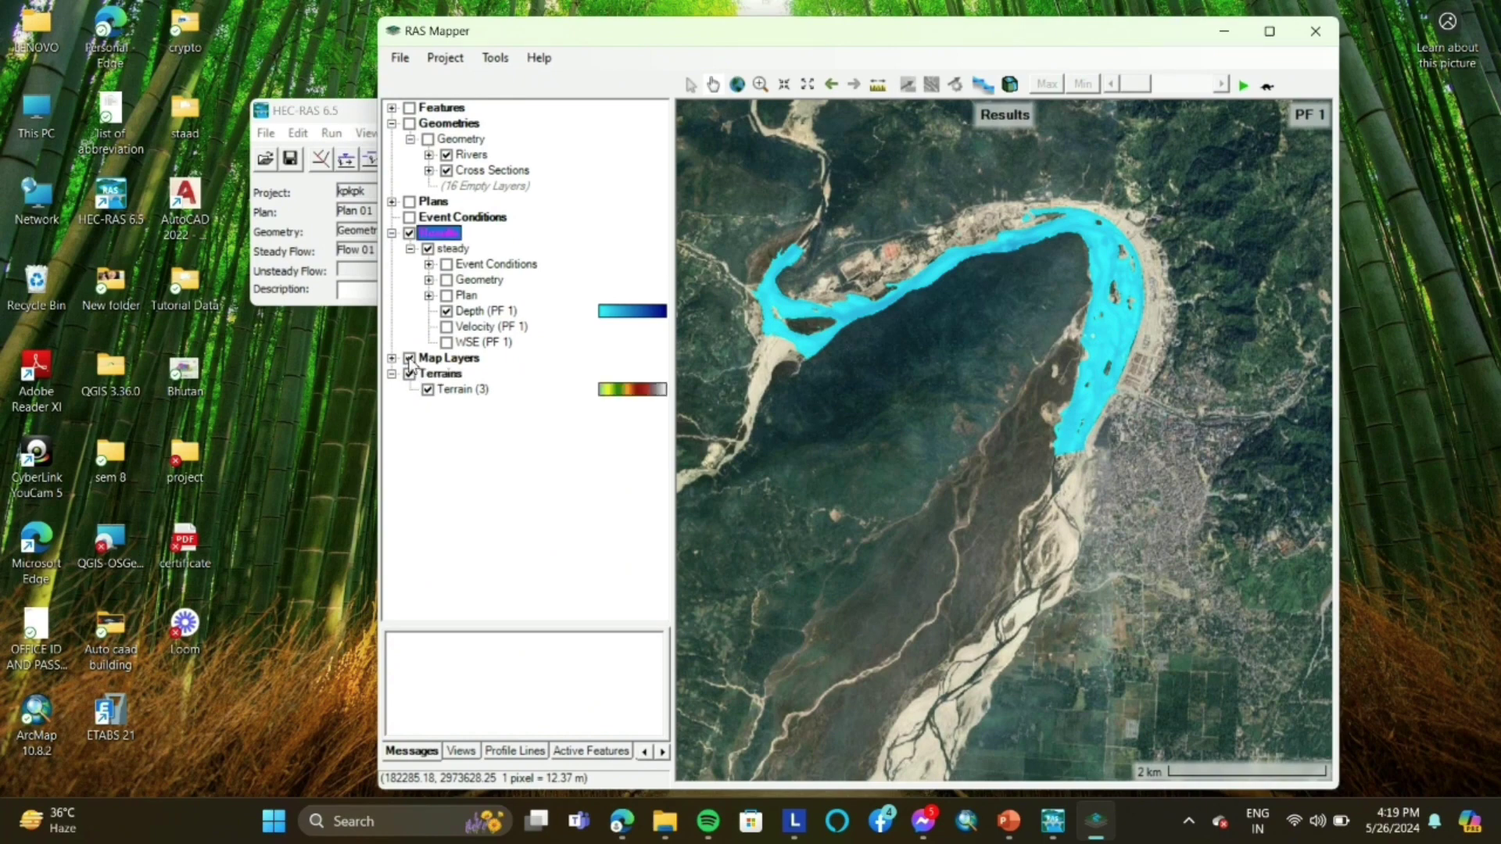
click(410, 359)
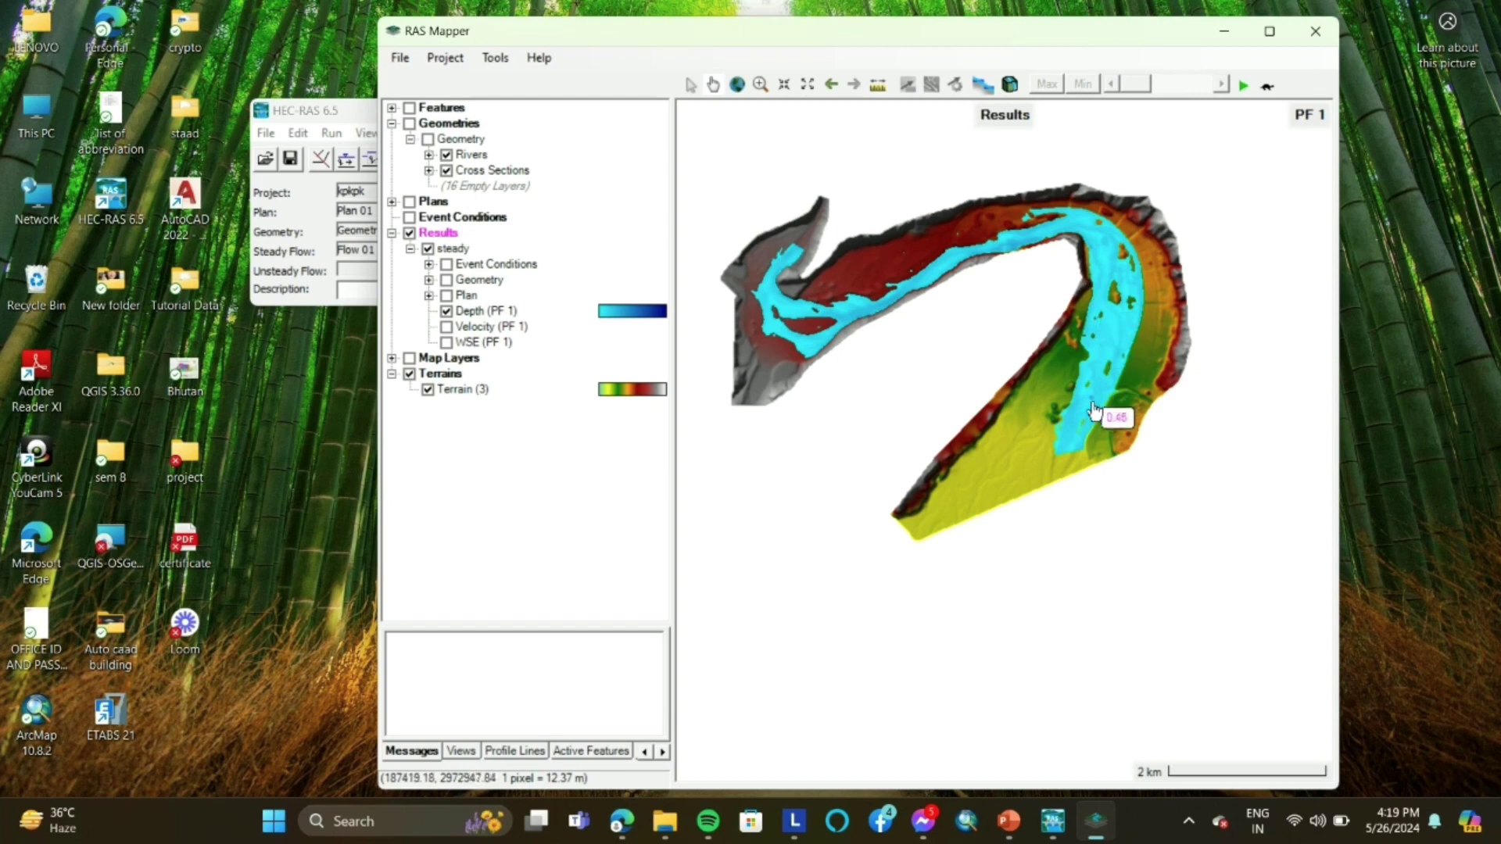
Step: Open the steady plan's results in the 3D viewer
click(1010, 86)
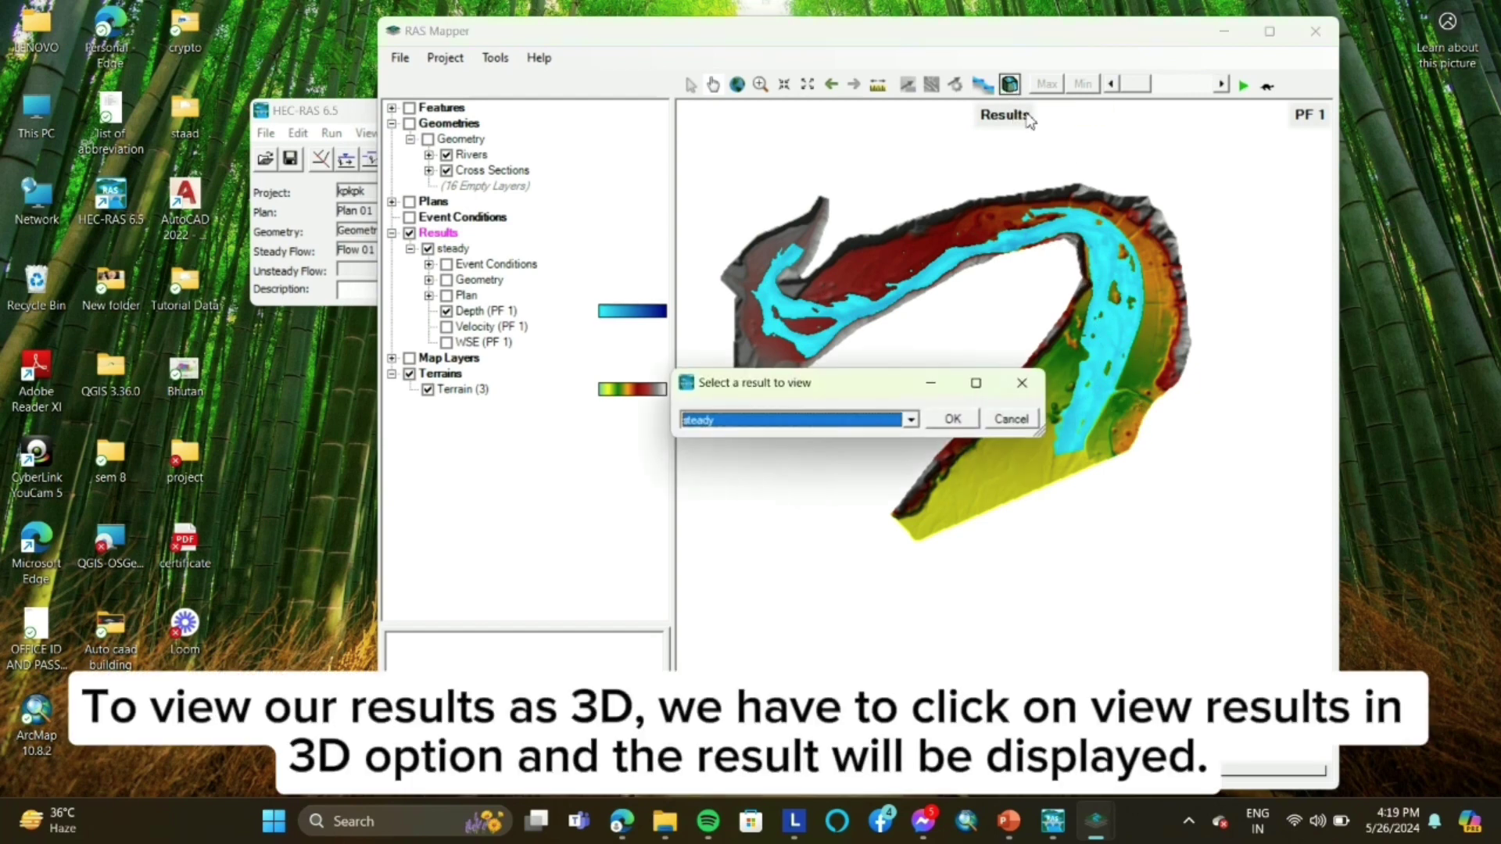
click(953, 420)
click(724, 477)
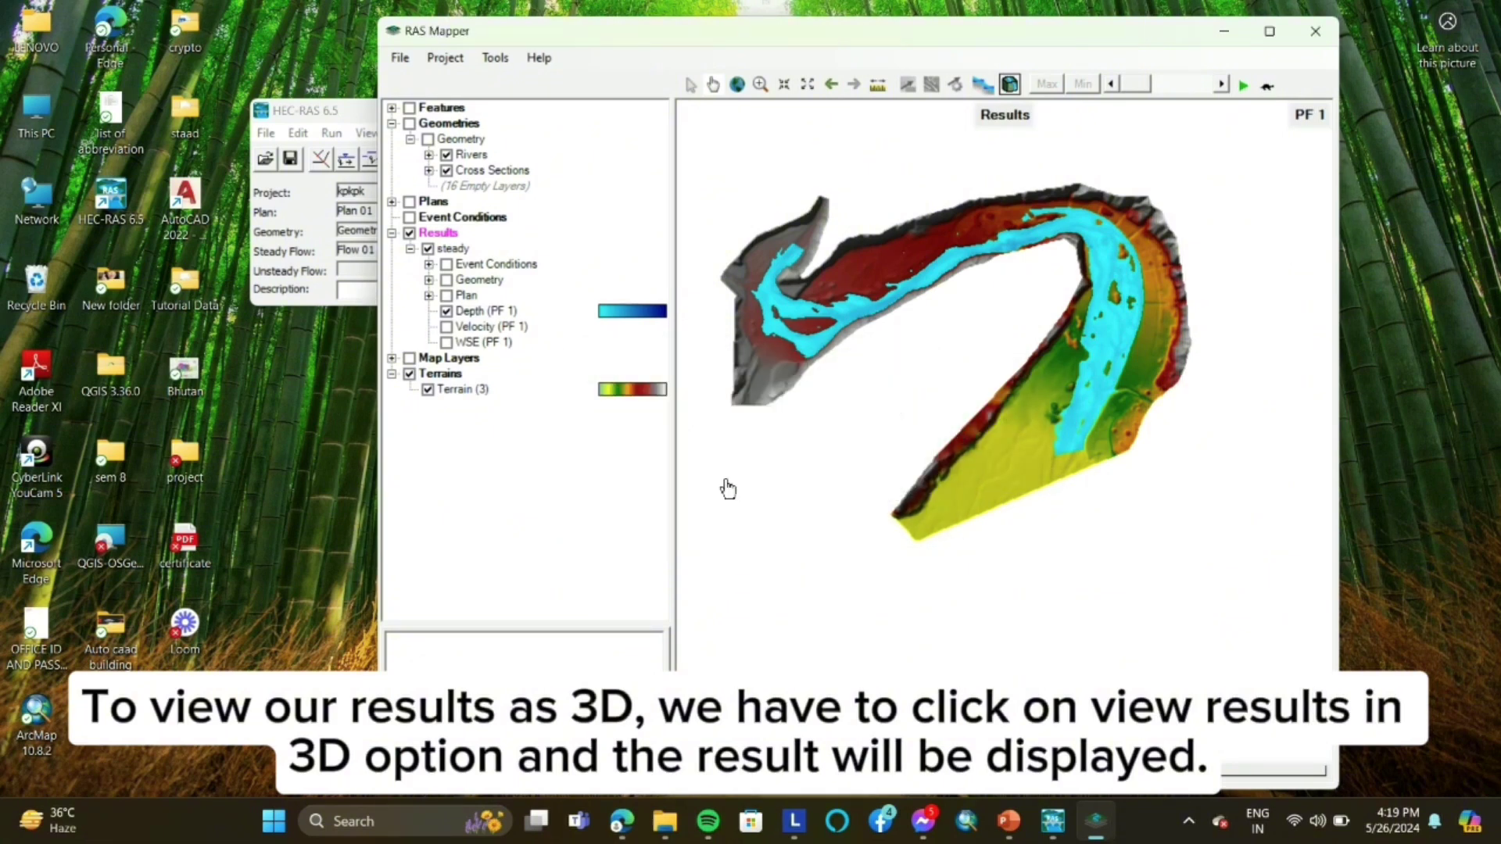